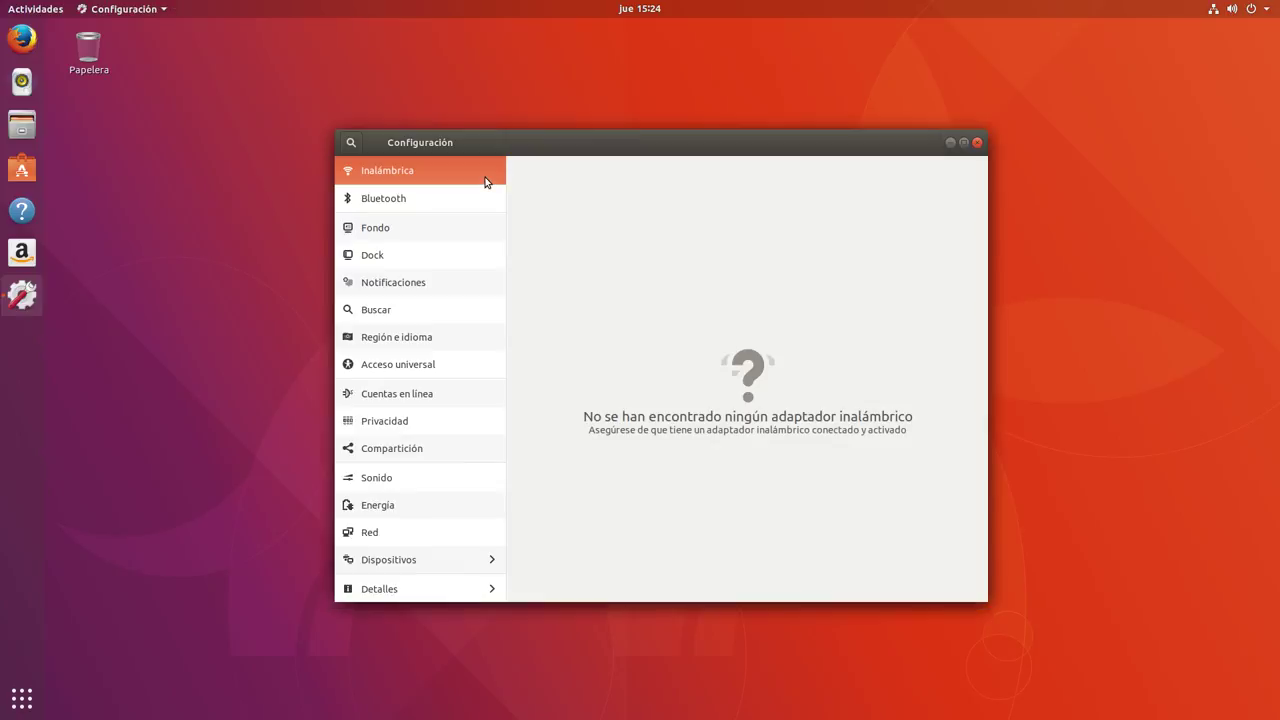
- View the Ubuntu system details under Detalles, shifting the window around the desktop, and close the settings
left_click(390, 588)
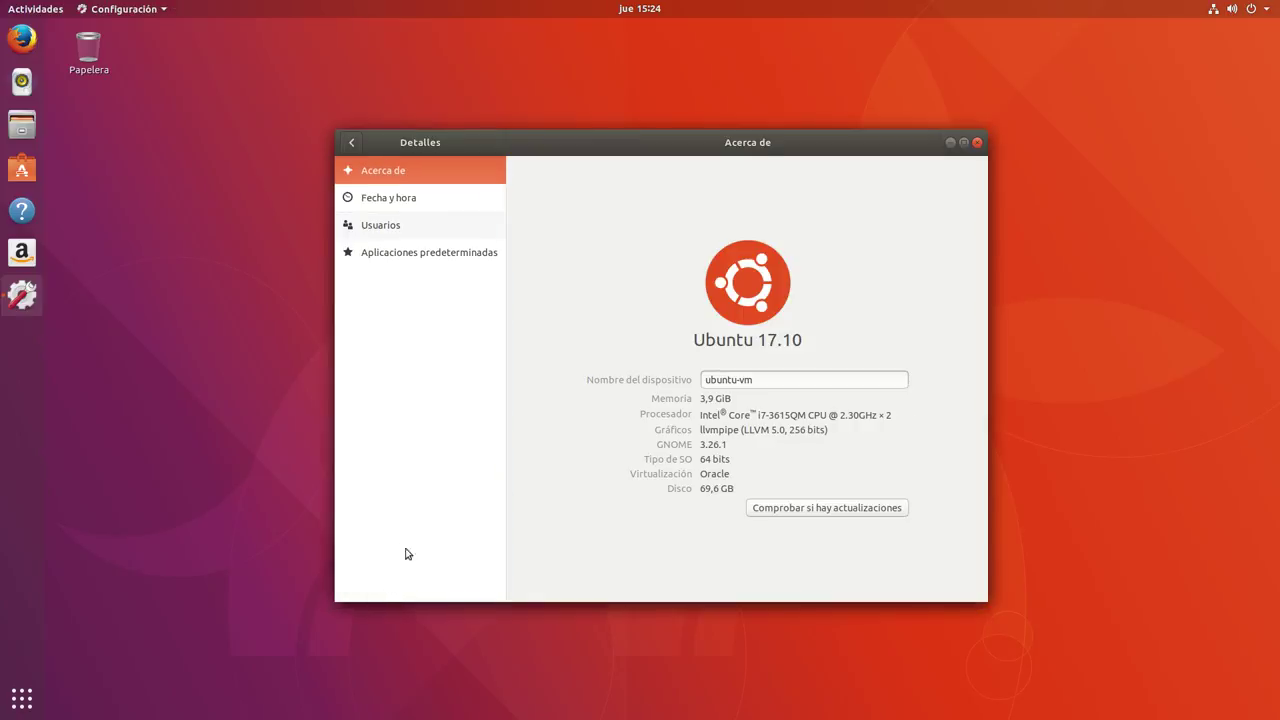
left_click_drag(614, 149, 498, 95)
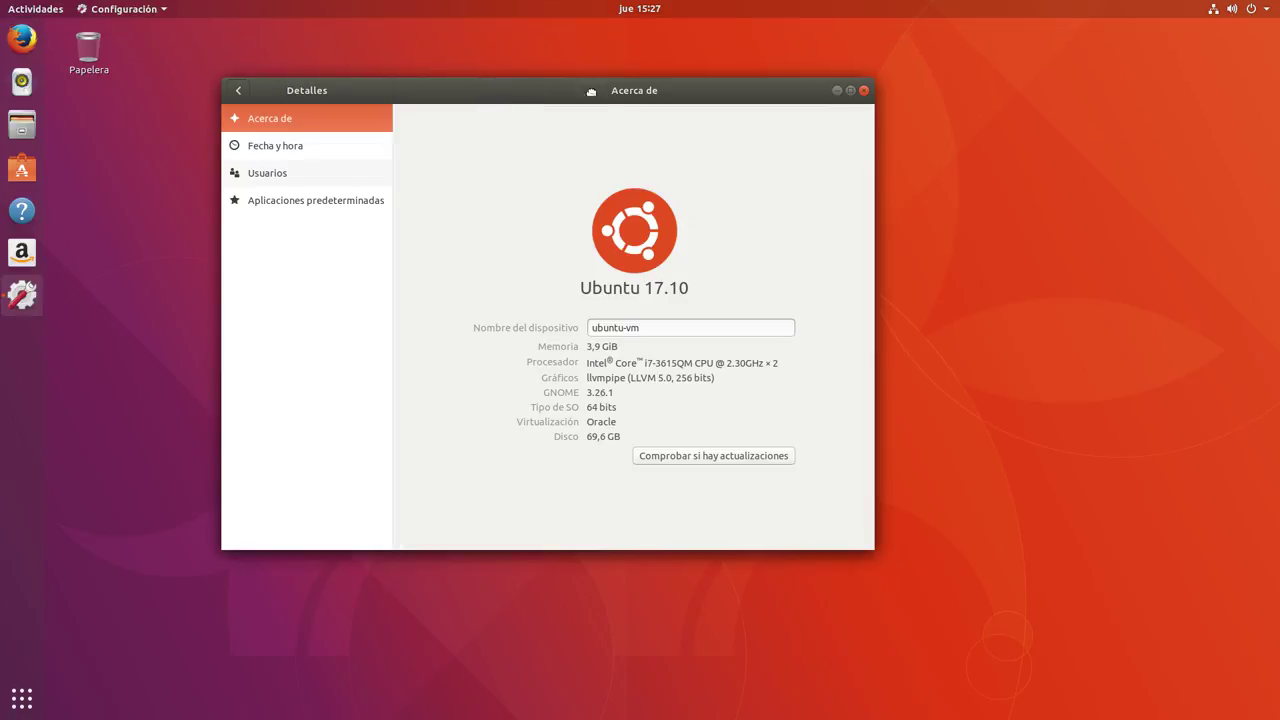
left_click_drag(505, 97, 662, 94)
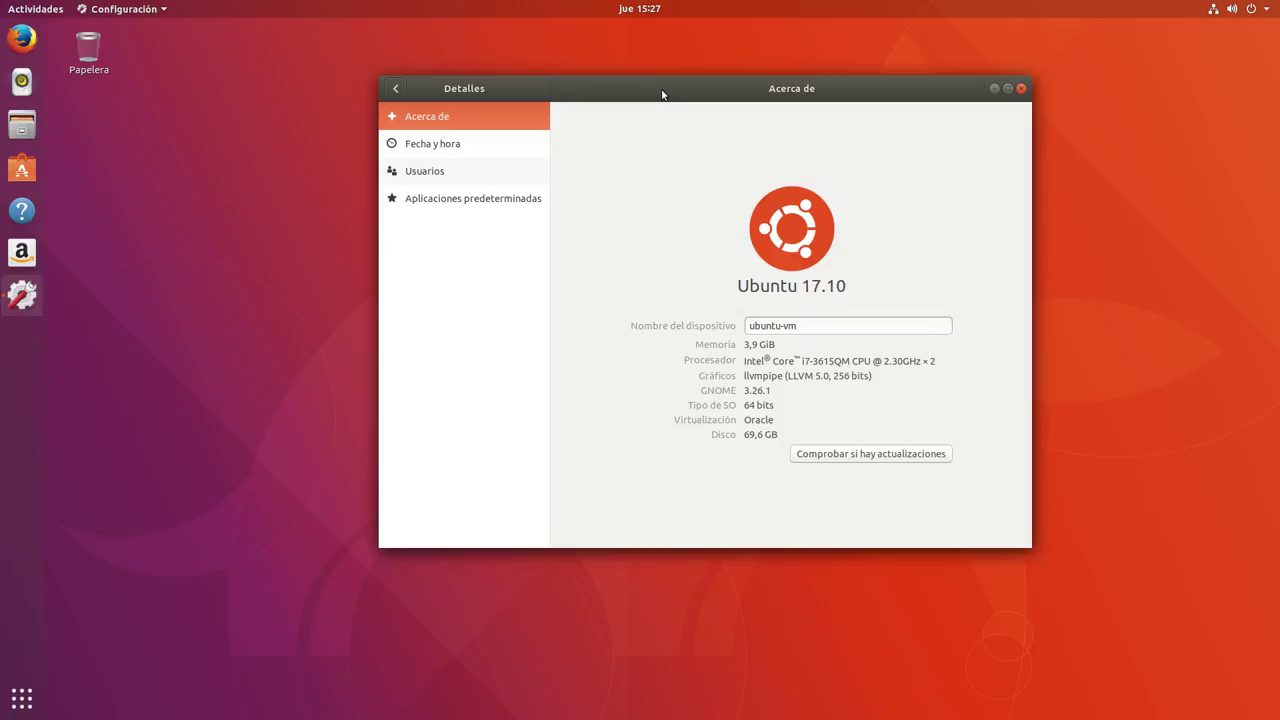
left_click_drag(714, 94, 704, 93)
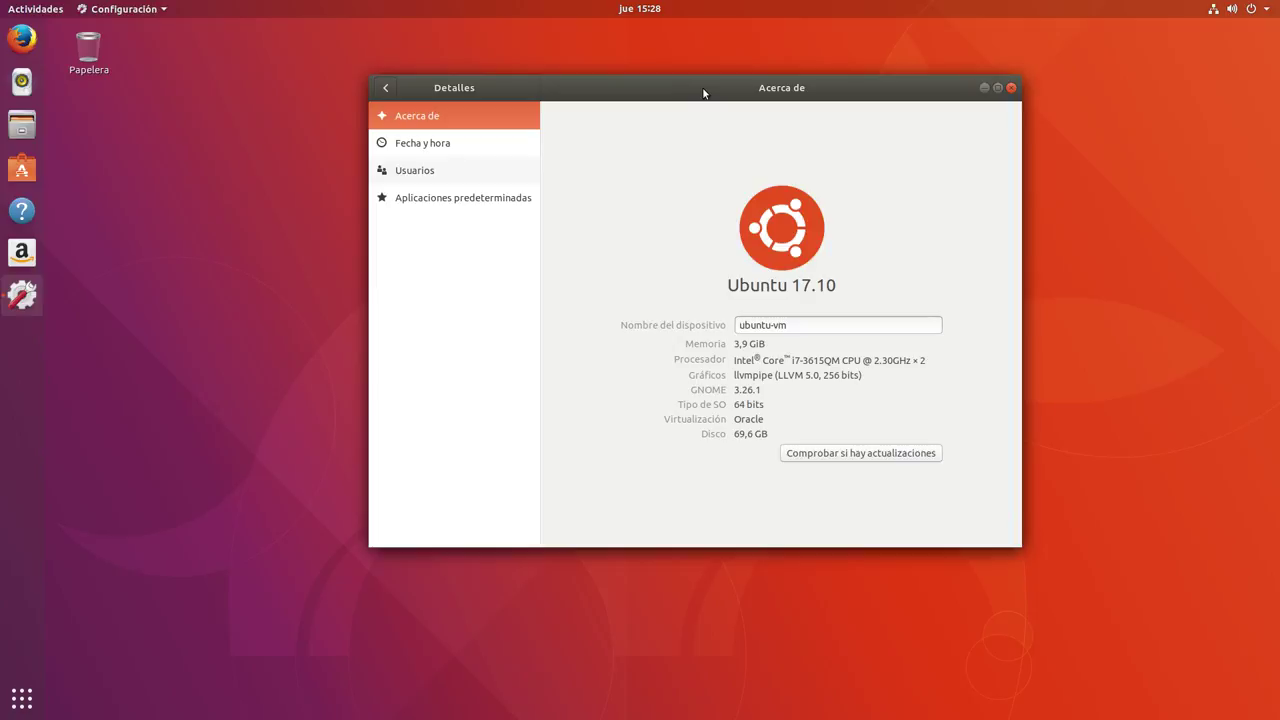
left_click_drag(704, 93, 712, 96)
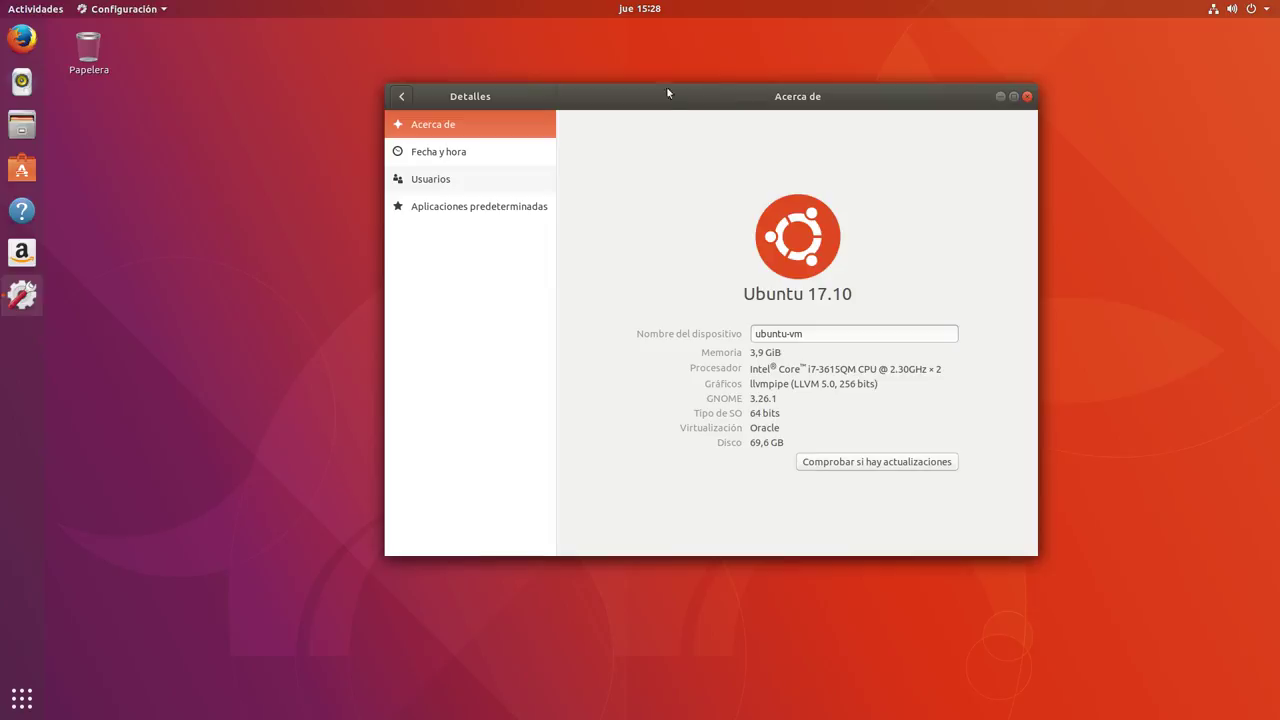
left_click(1026, 96)
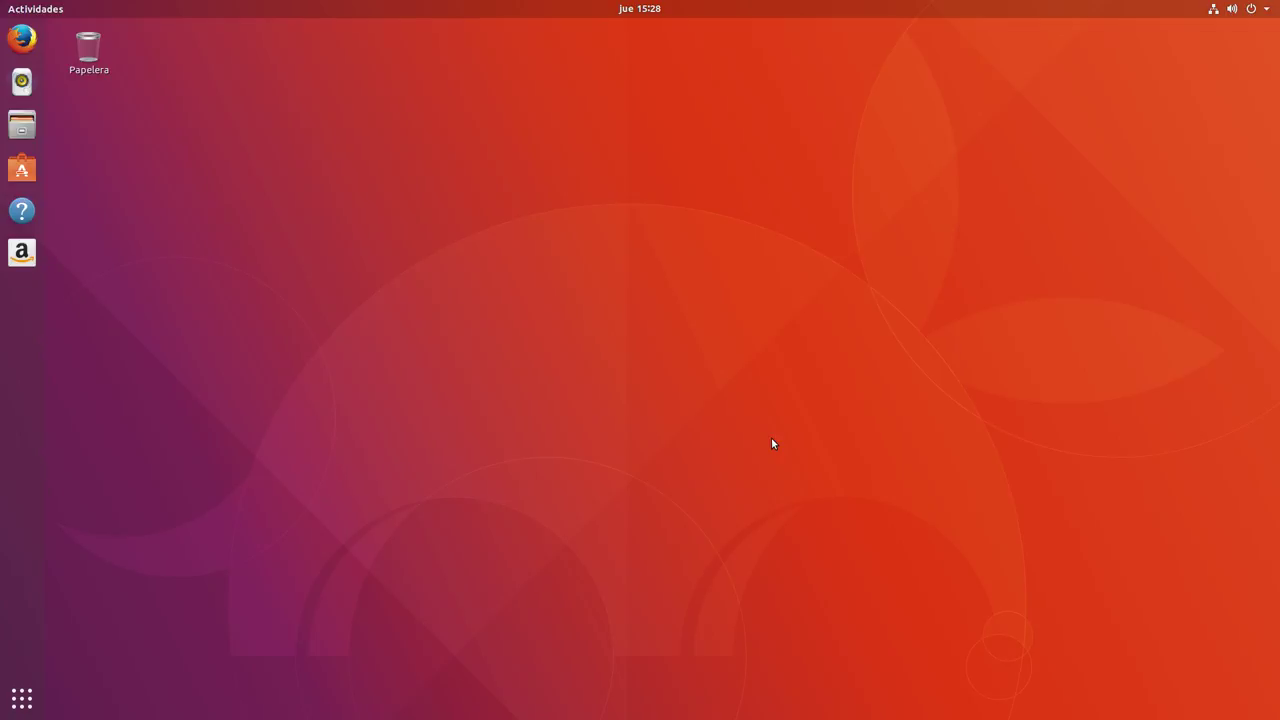
- Launch Firefox from the overview of all applications and shift its window up towards the dock
mouse_move(2, 624)
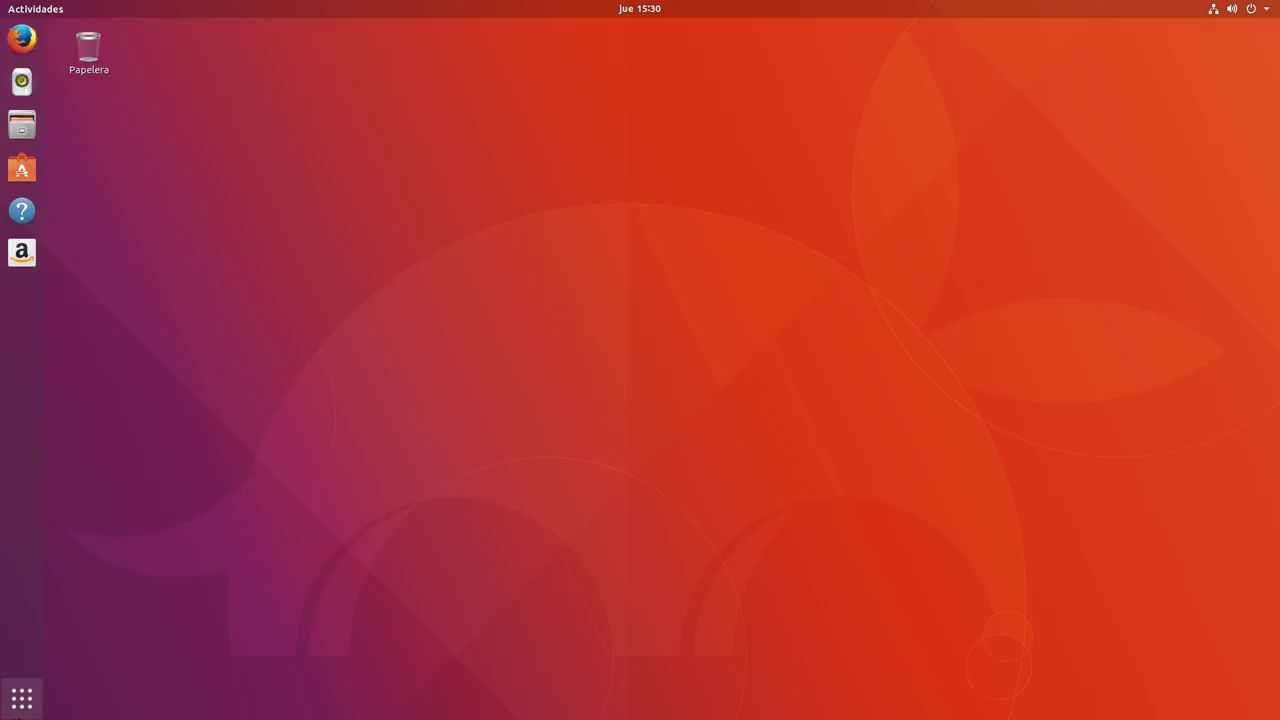
key("super+a")
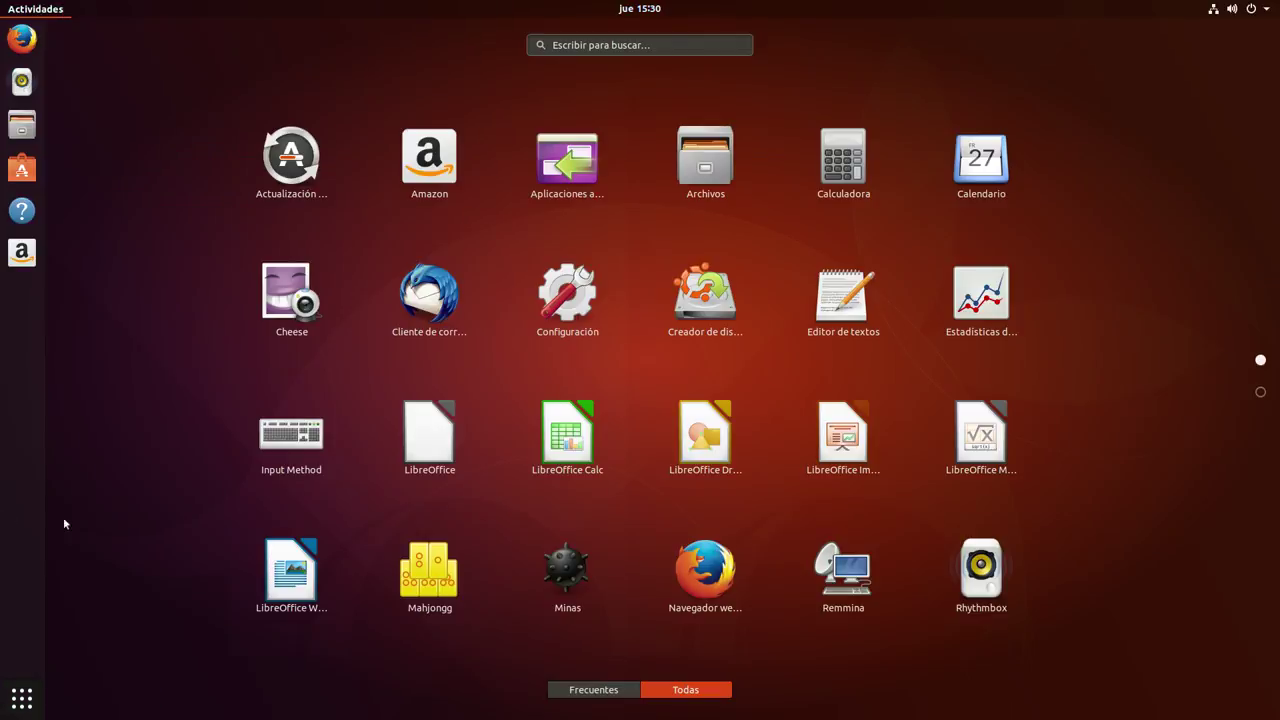
scroll(381, 294, "down", 1)
scroll(385, 298, "up", 1)
left_click(686, 575)
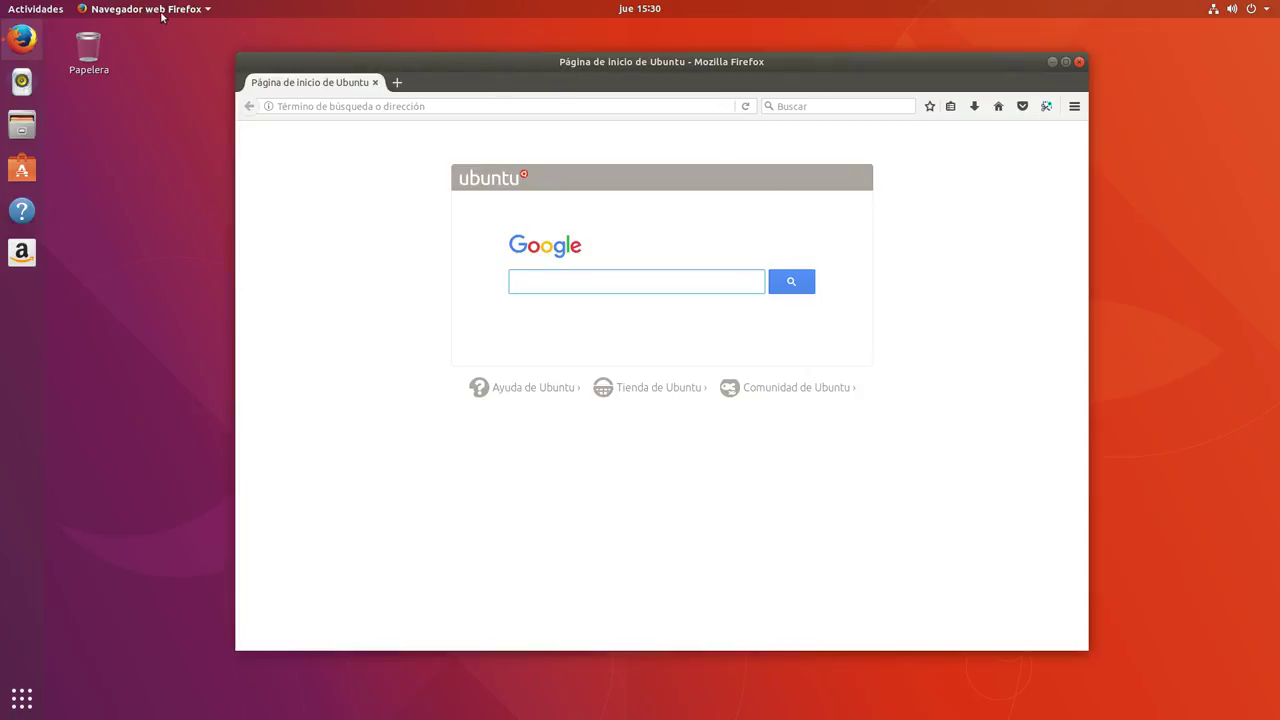
left_click(153, 12)
left_click(495, 55)
left_click_drag(494, 57, 222, 24)
key("super+f")
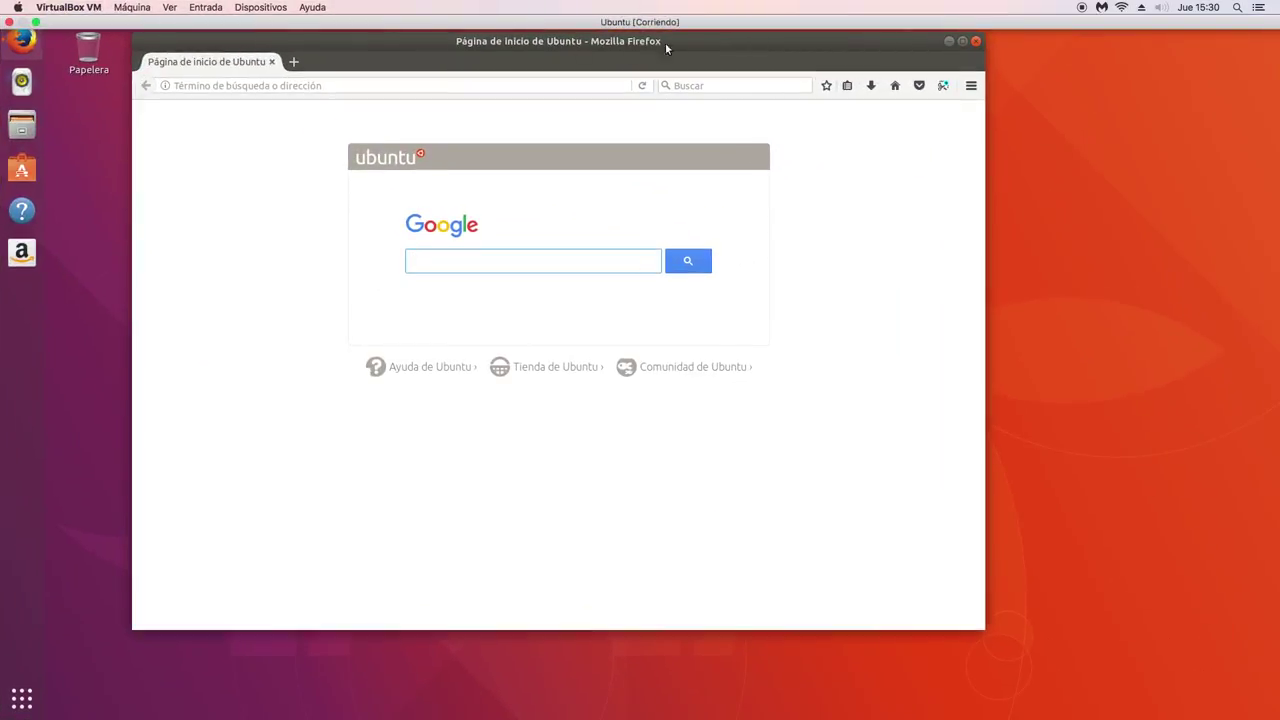
- Check the installed Firefox version in its Acerca de Firefox information and close that window
left_click(971, 85)
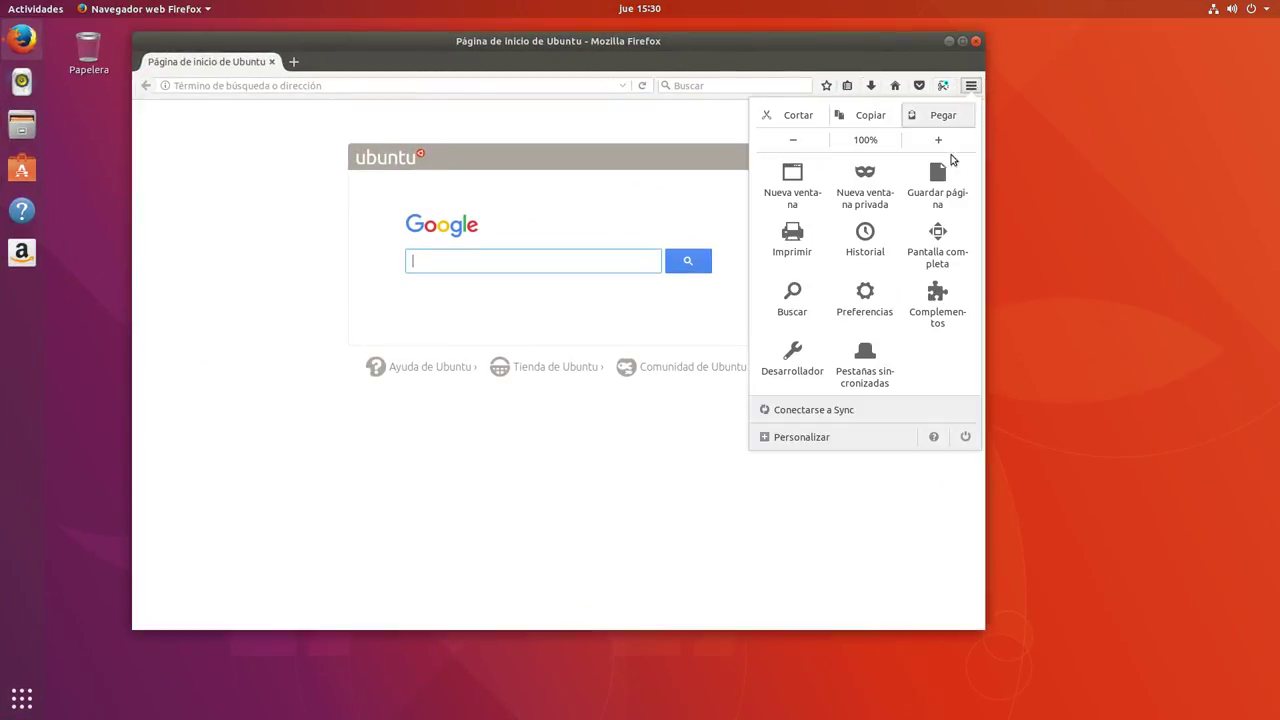
left_click(934, 437)
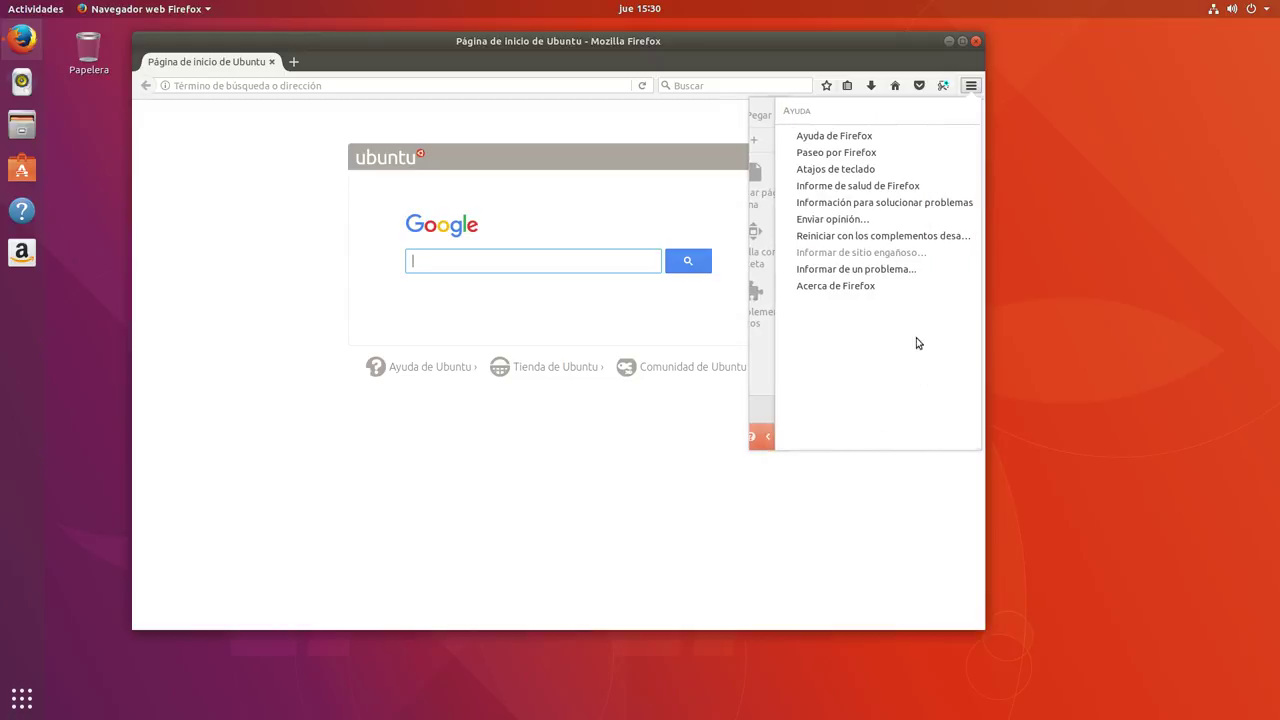
left_click(836, 286)
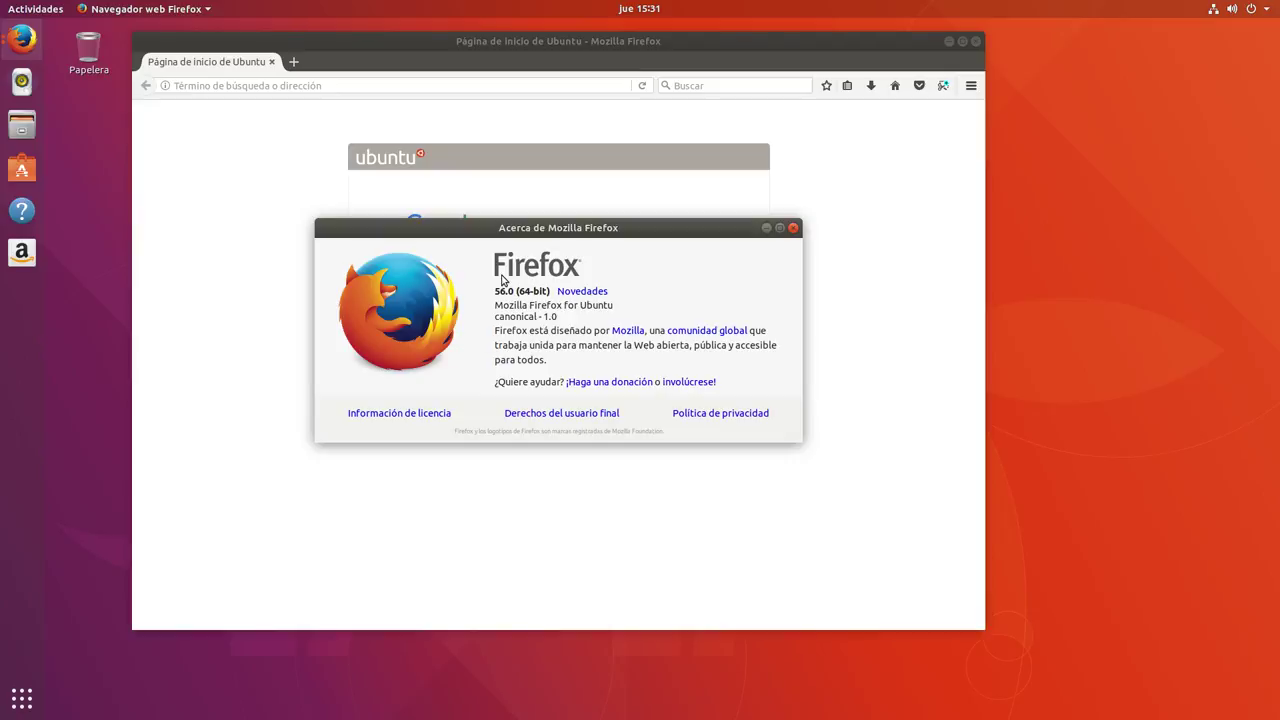
left_click(793, 228)
- Move the Firefox window around the desktop, including partly behind the dock and back out, and minimize it
mouse_move(306, 28)
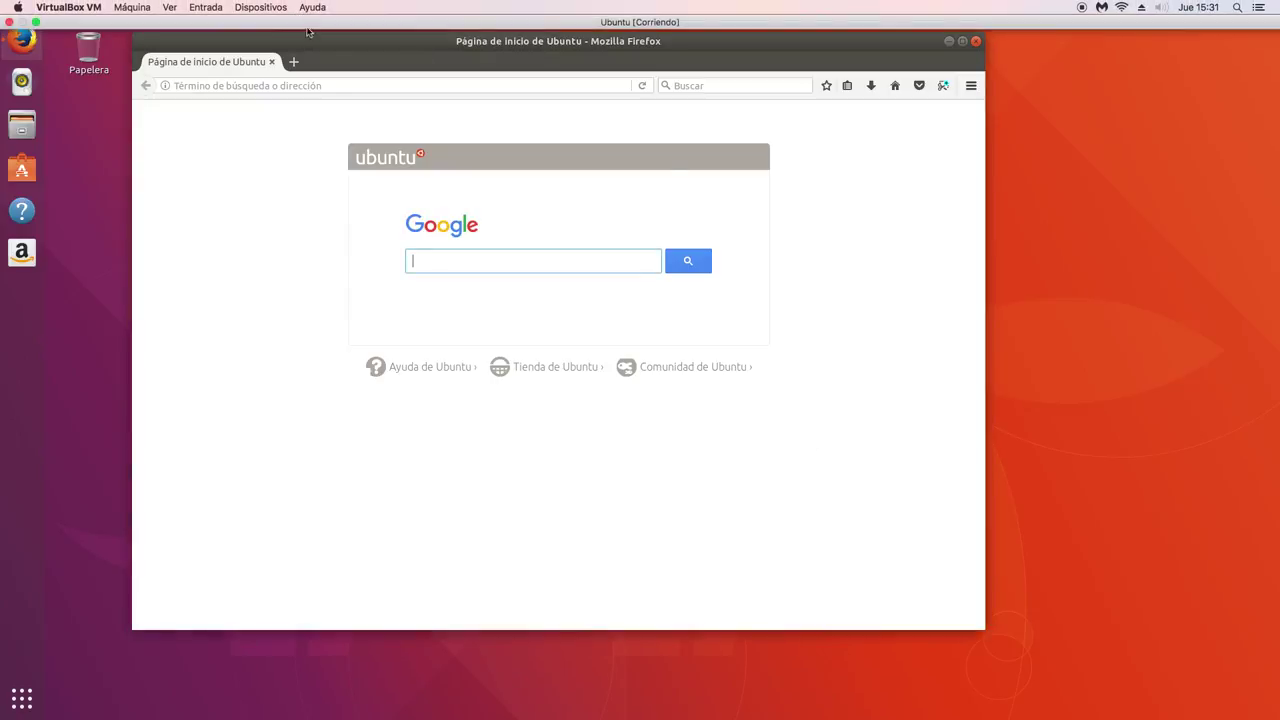
left_click_drag(328, 41, 289, 112)
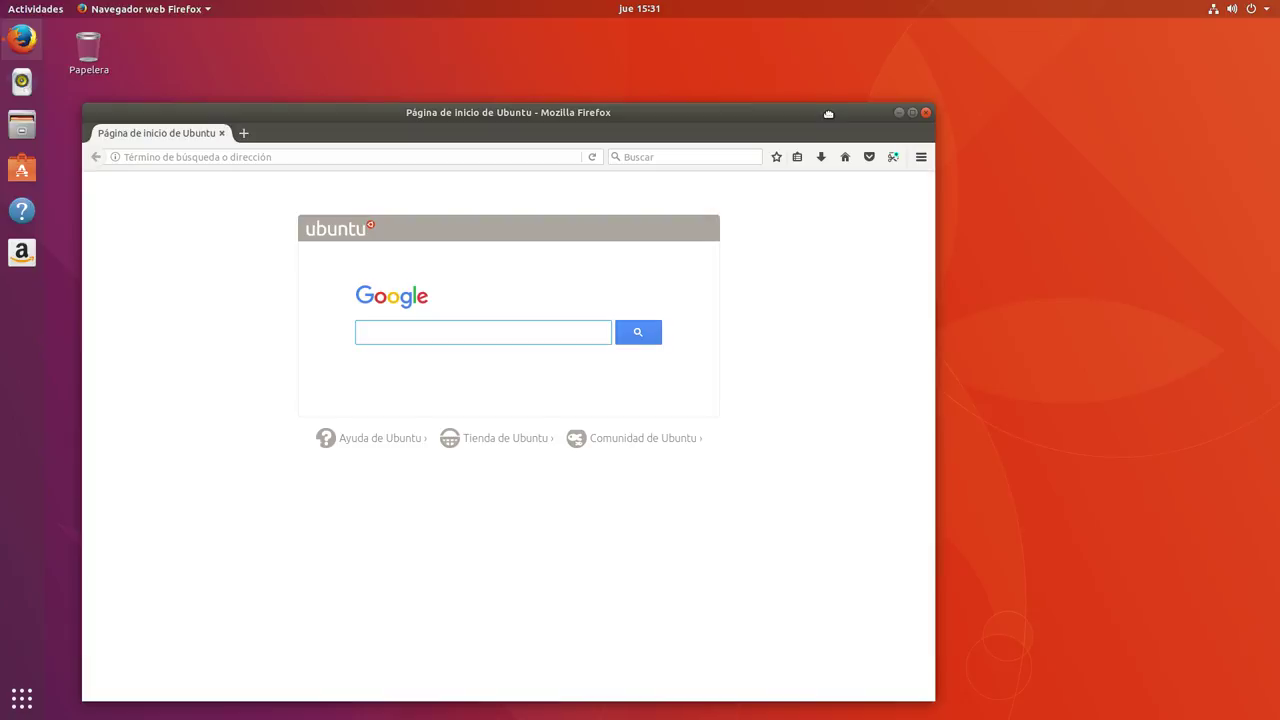
left_click_drag(828, 114, 871, 103)
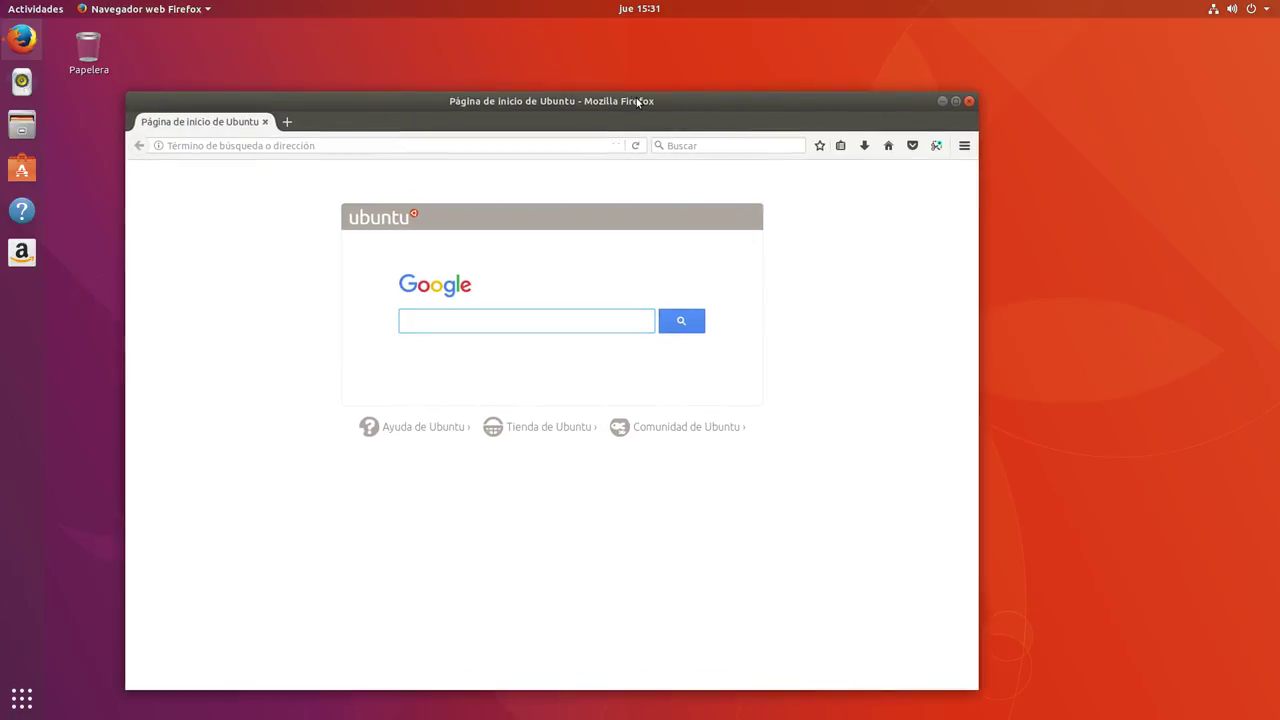
left_click_drag(637, 101, 656, 96)
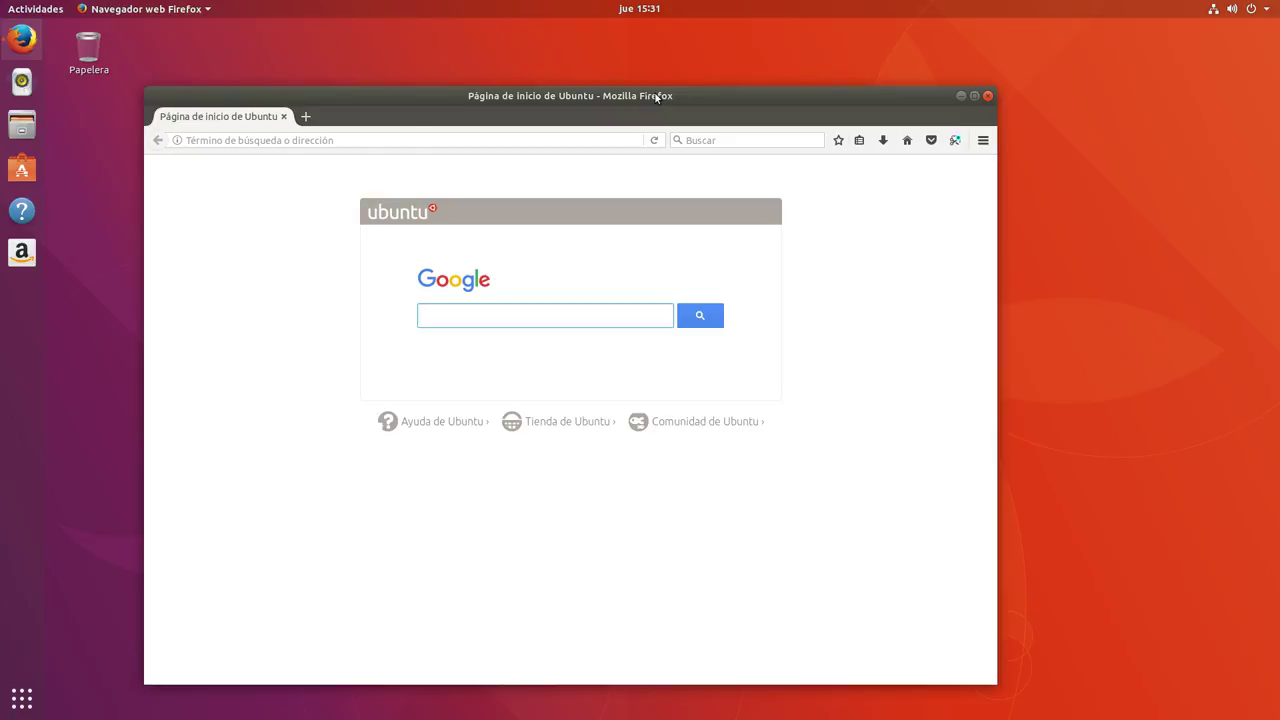
left_click_drag(343, 116, 376, 108)
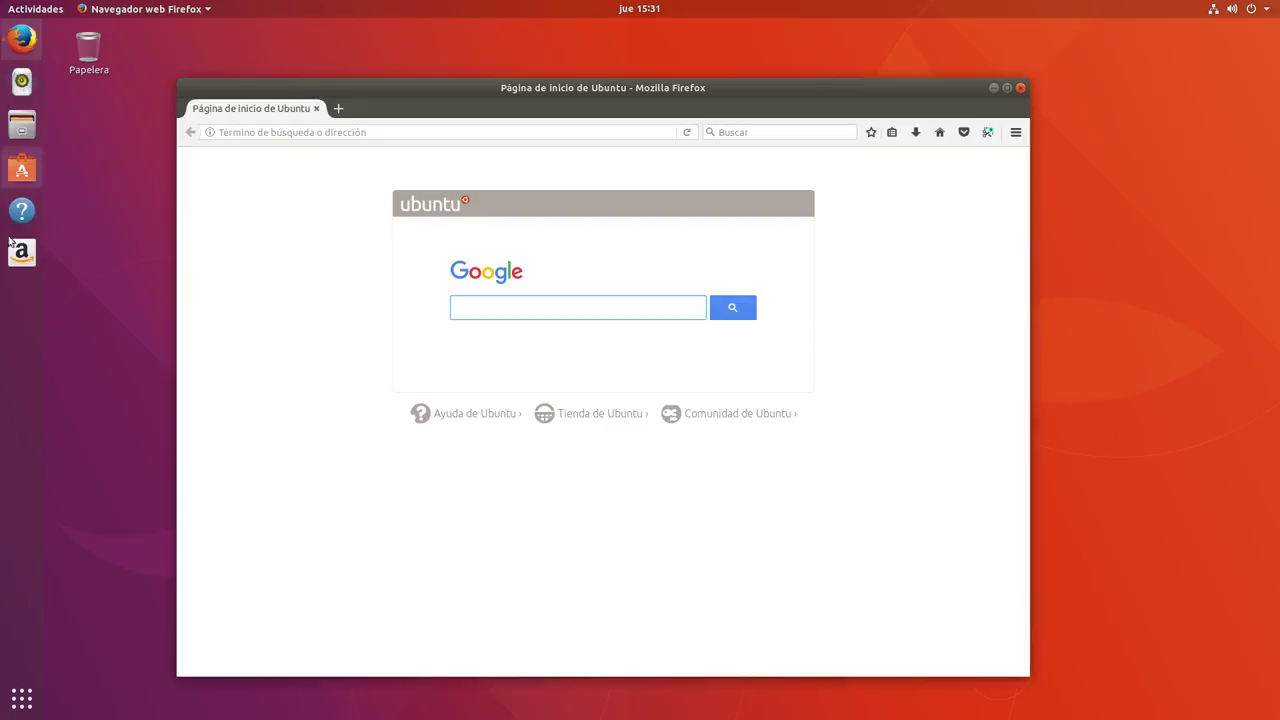
left_click_drag(325, 92, 258, 97)
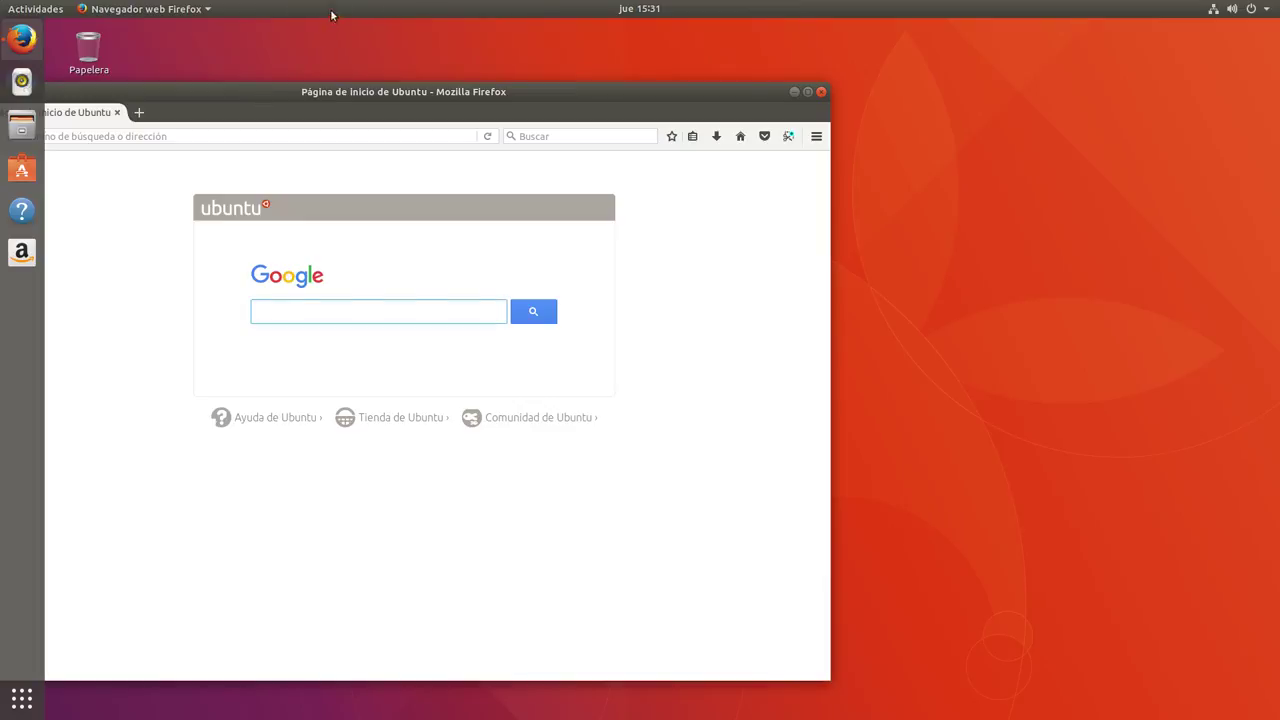
left_click_drag(288, 99, 422, 101)
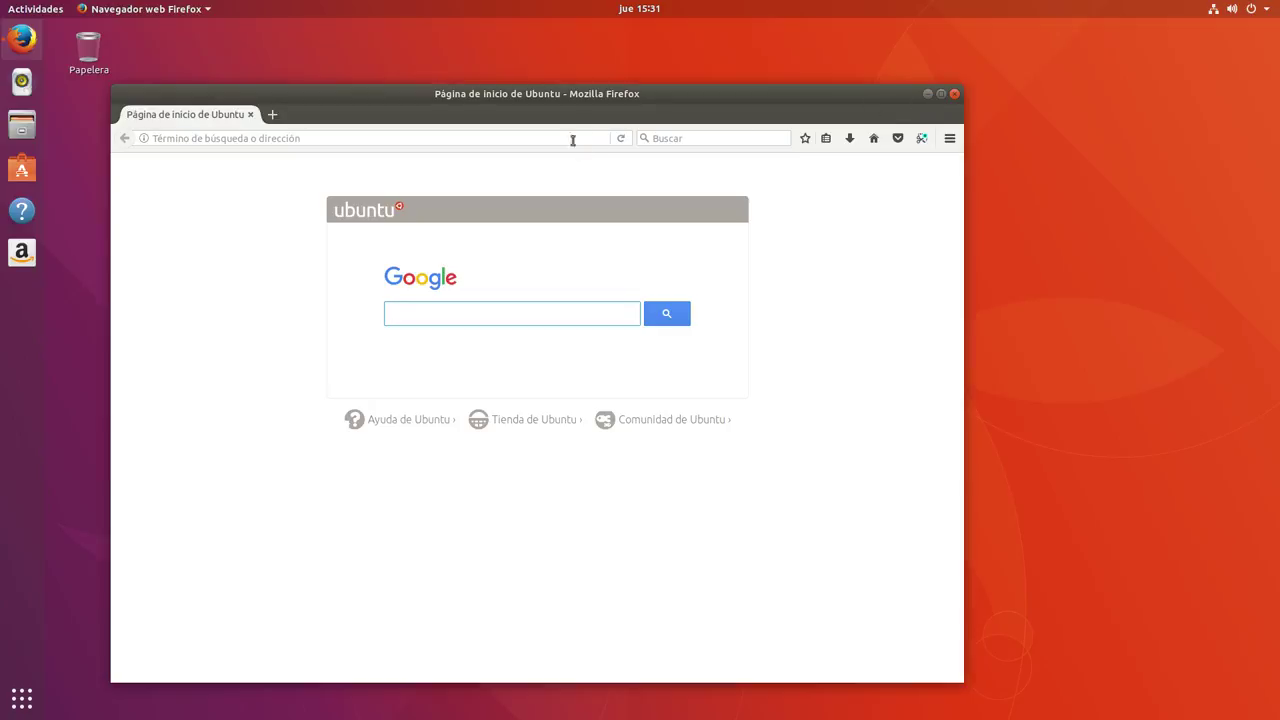
left_click(927, 93)
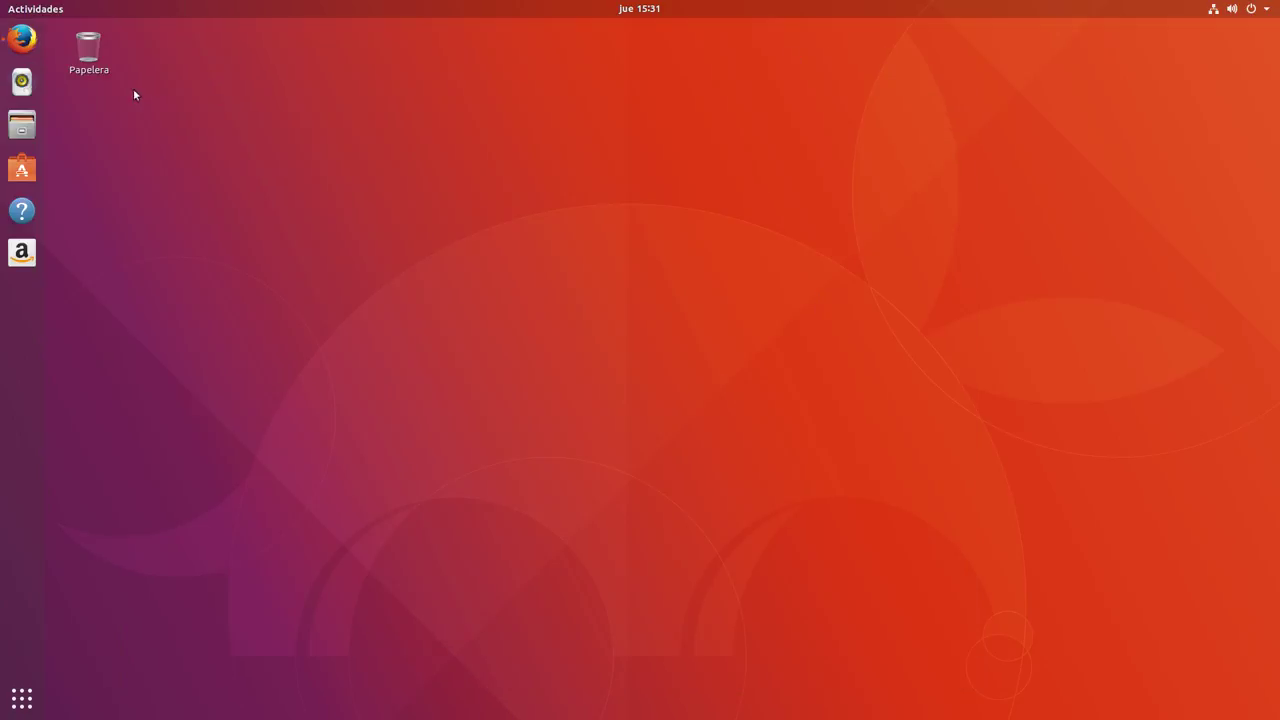
- View the home folder in the Archivos file manager, moving its window around, and close it
left_click(33, 121)
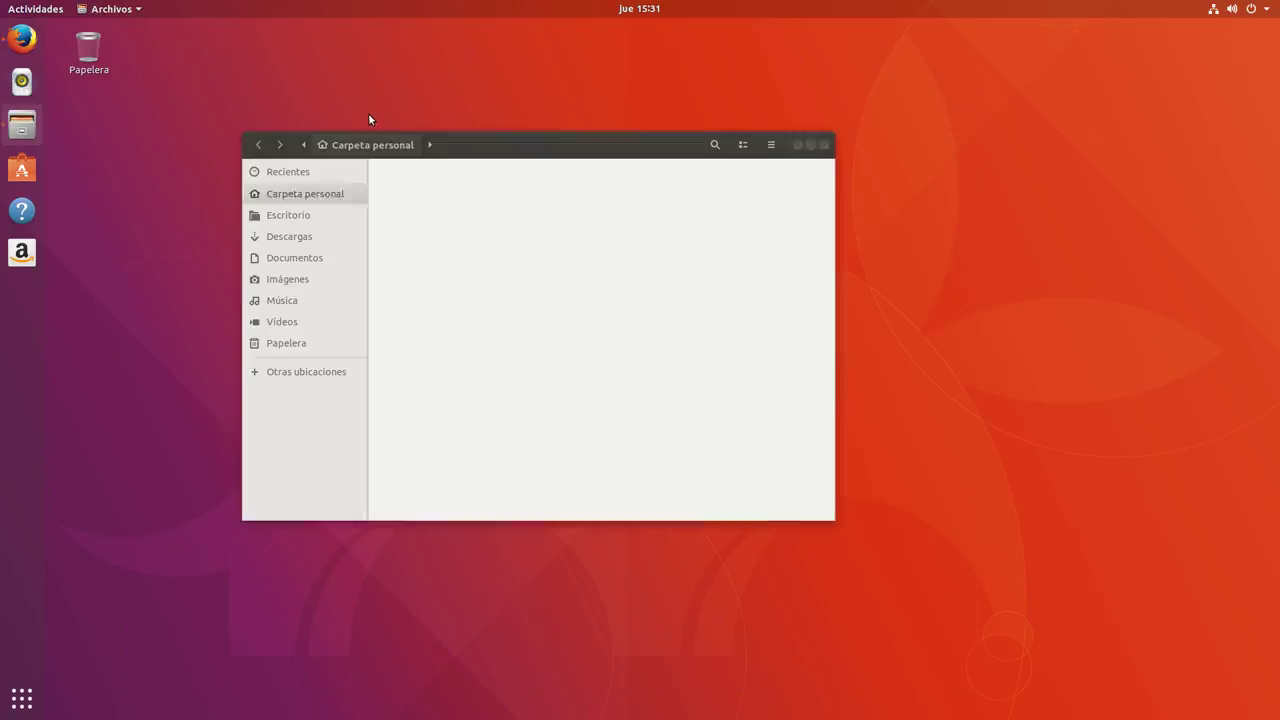
left_click_drag(541, 150, 605, 153)
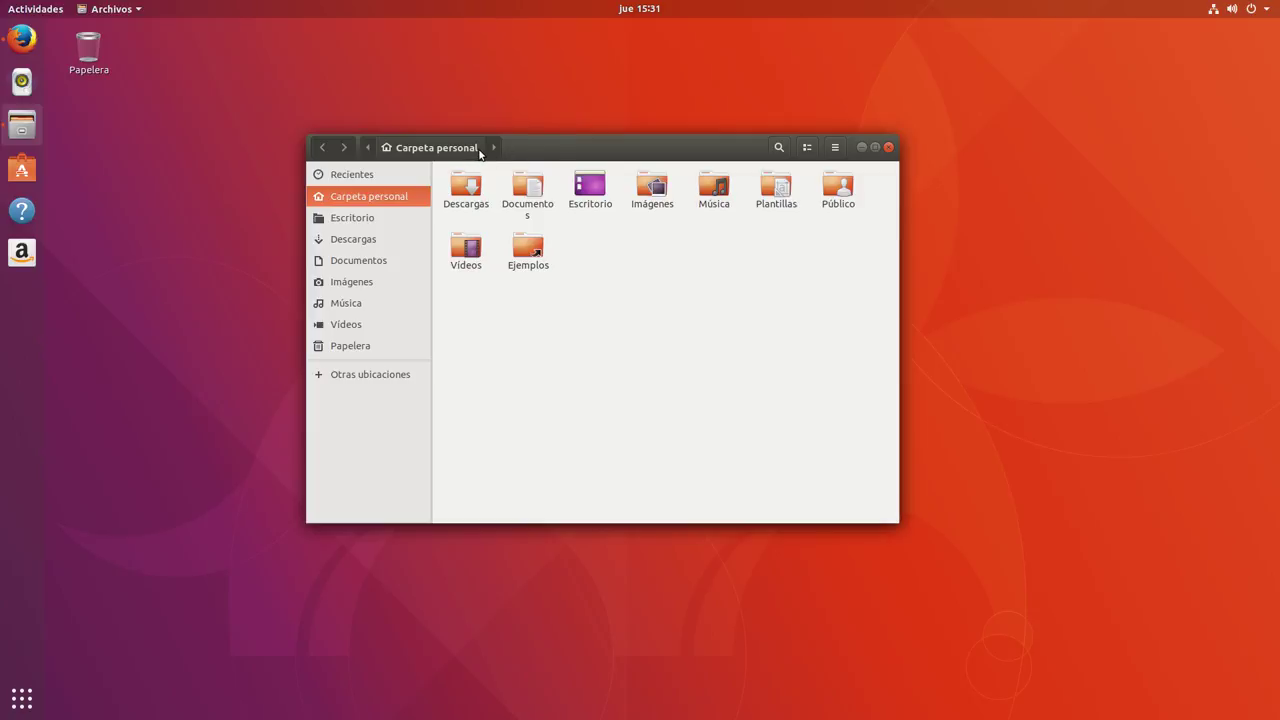
left_click_drag(573, 151, 533, 151)
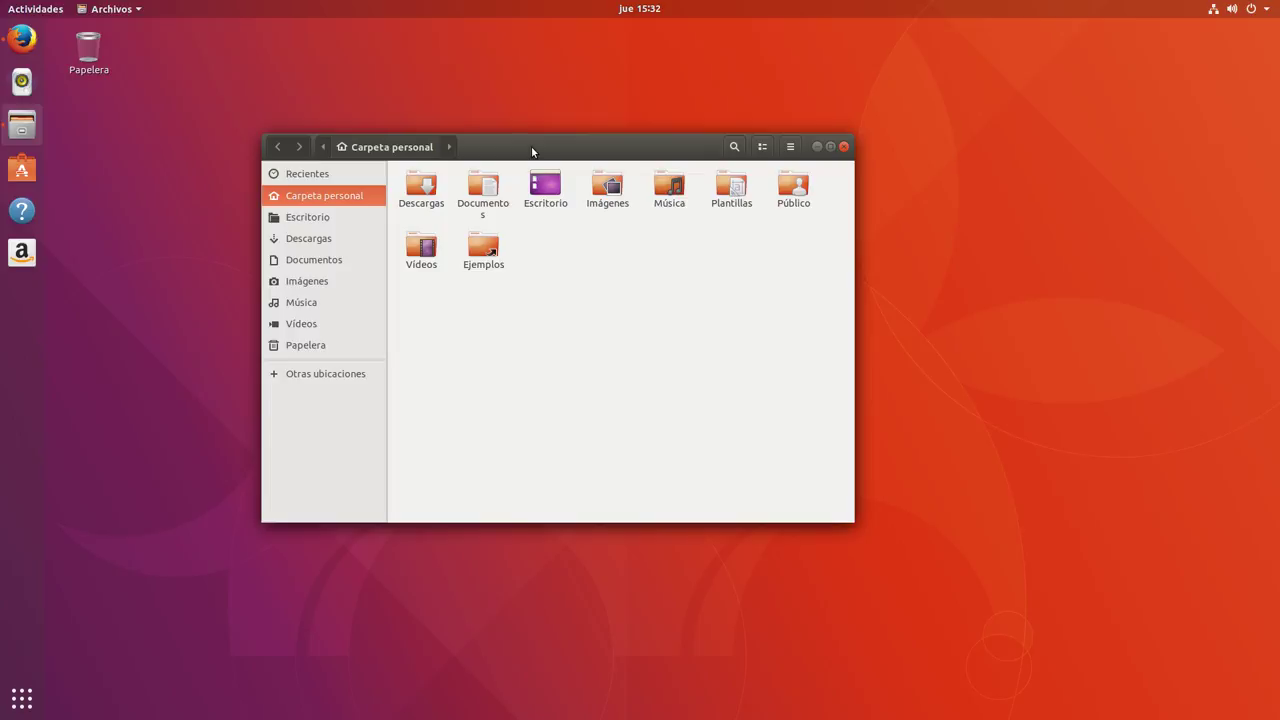
left_click_drag(533, 151, 592, 155)
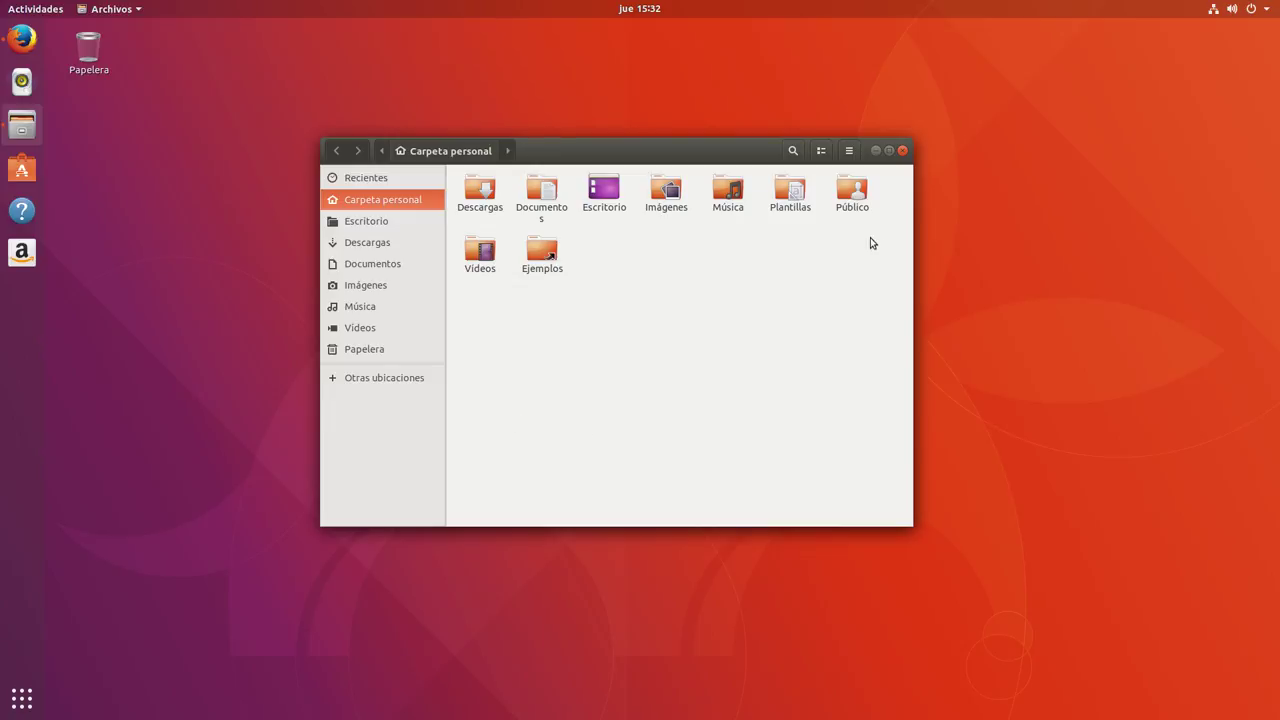
key("ctrl+w")
- Examine the context options of the Amazon, software store and Archivos launchers in the dock without choosing any
right_click(22, 253)
left_click(48, 185)
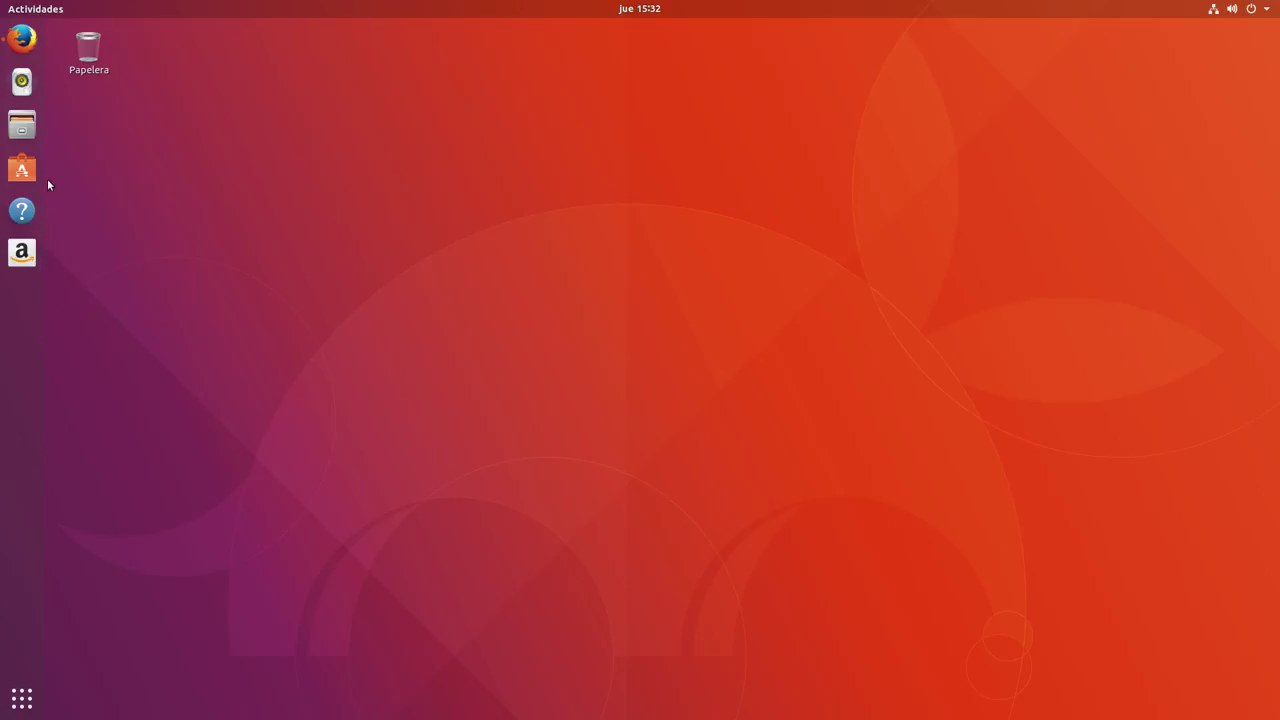
right_click(30, 175)
left_click(406, 235)
right_click(19, 180)
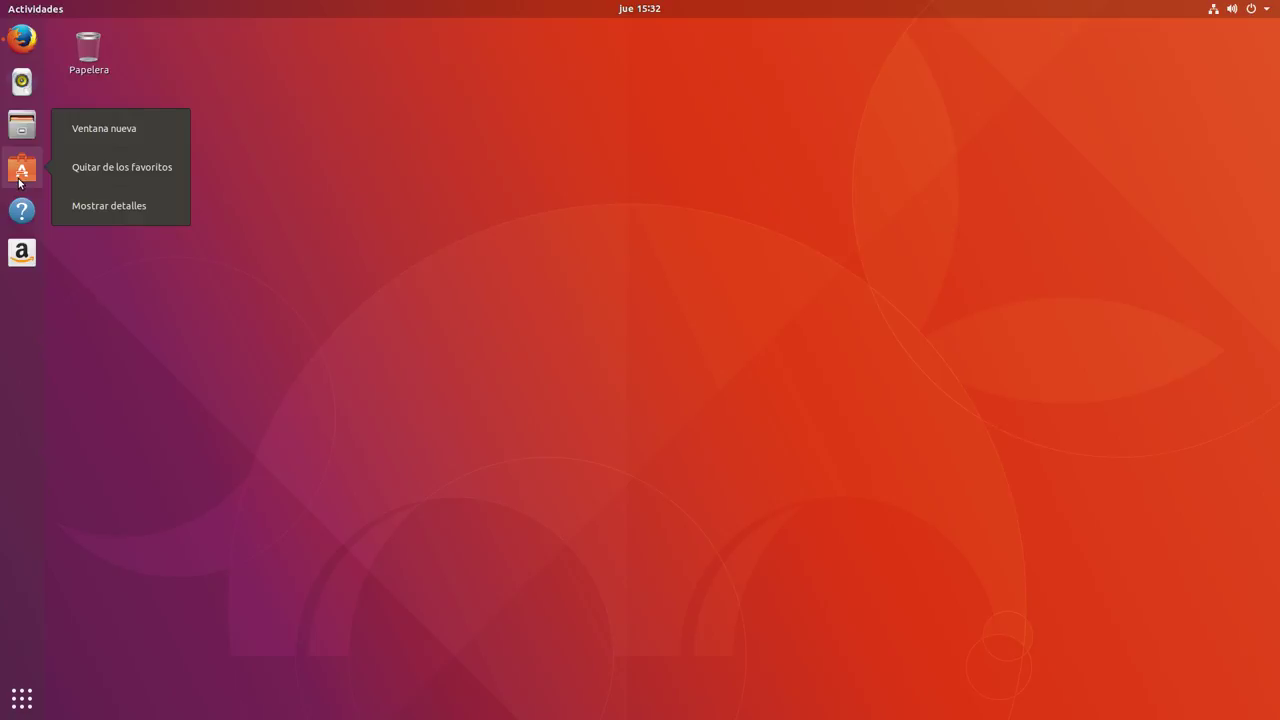
left_click(213, 336)
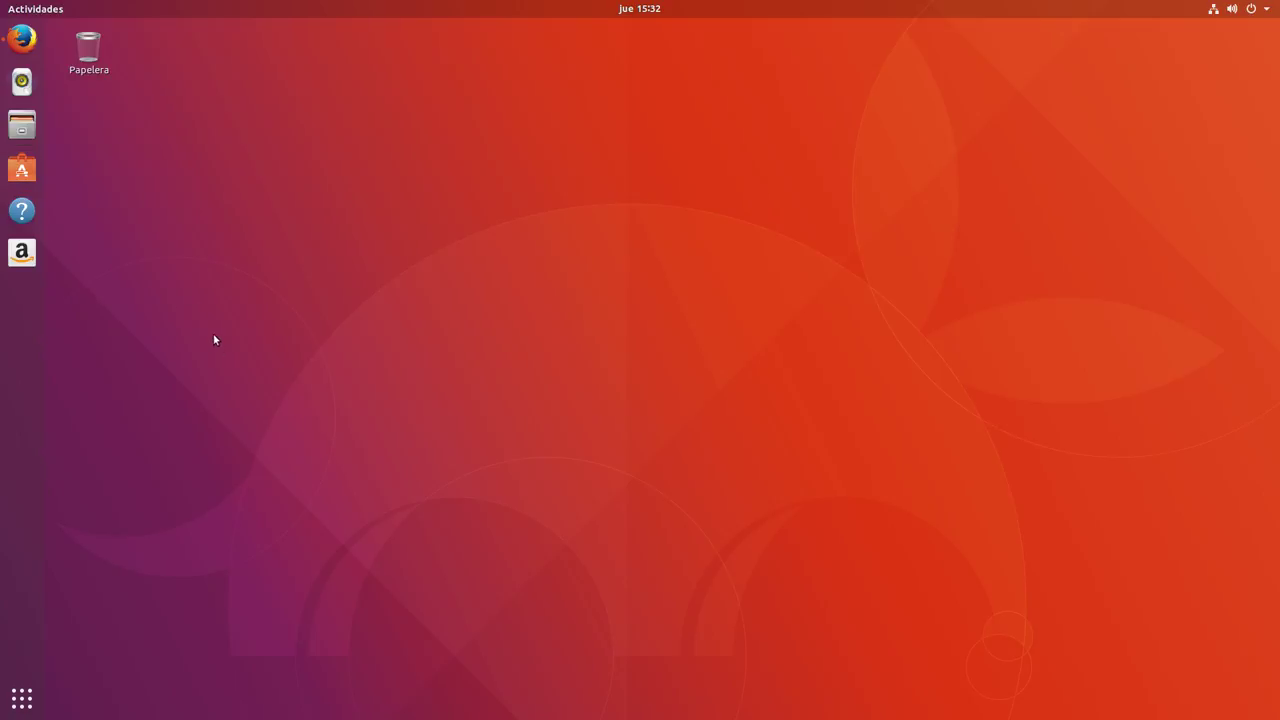
right_click(32, 132)
left_click(159, 264)
- Reopen the home folder in Archivos, look at the context options of its empty area, and close it
left_click(22, 132)
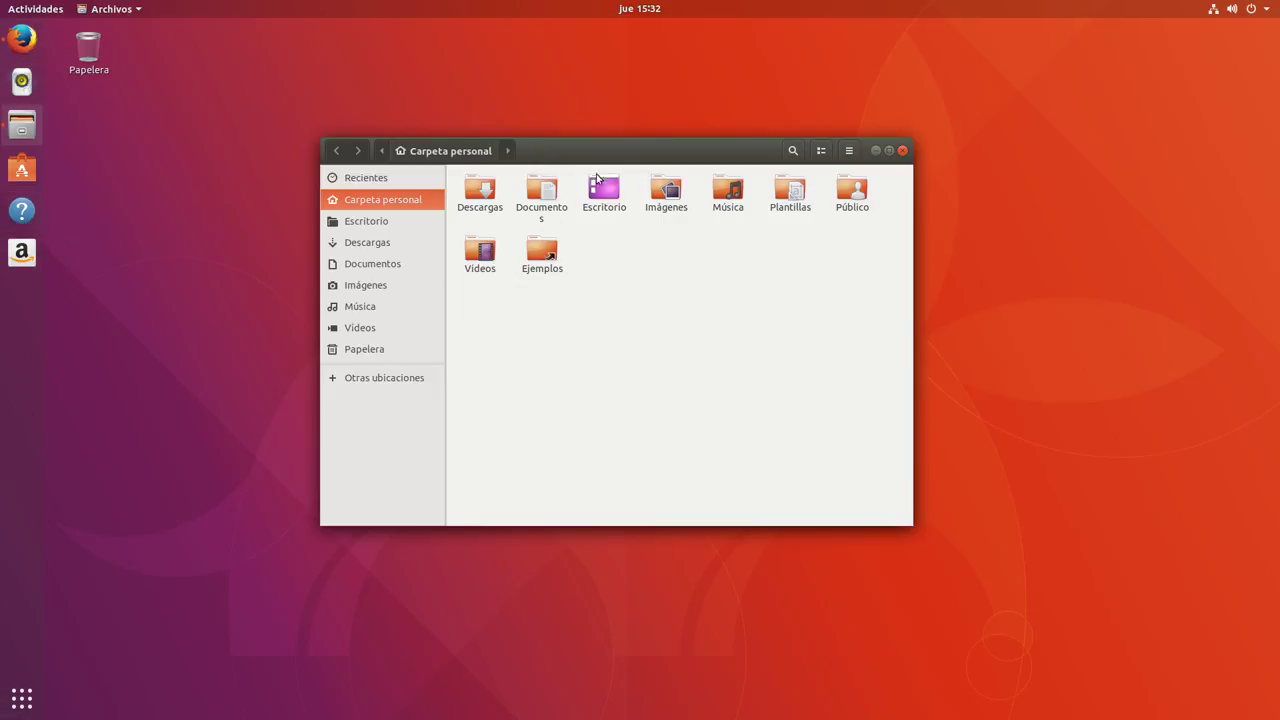
left_click_drag(598, 150, 643, 158)
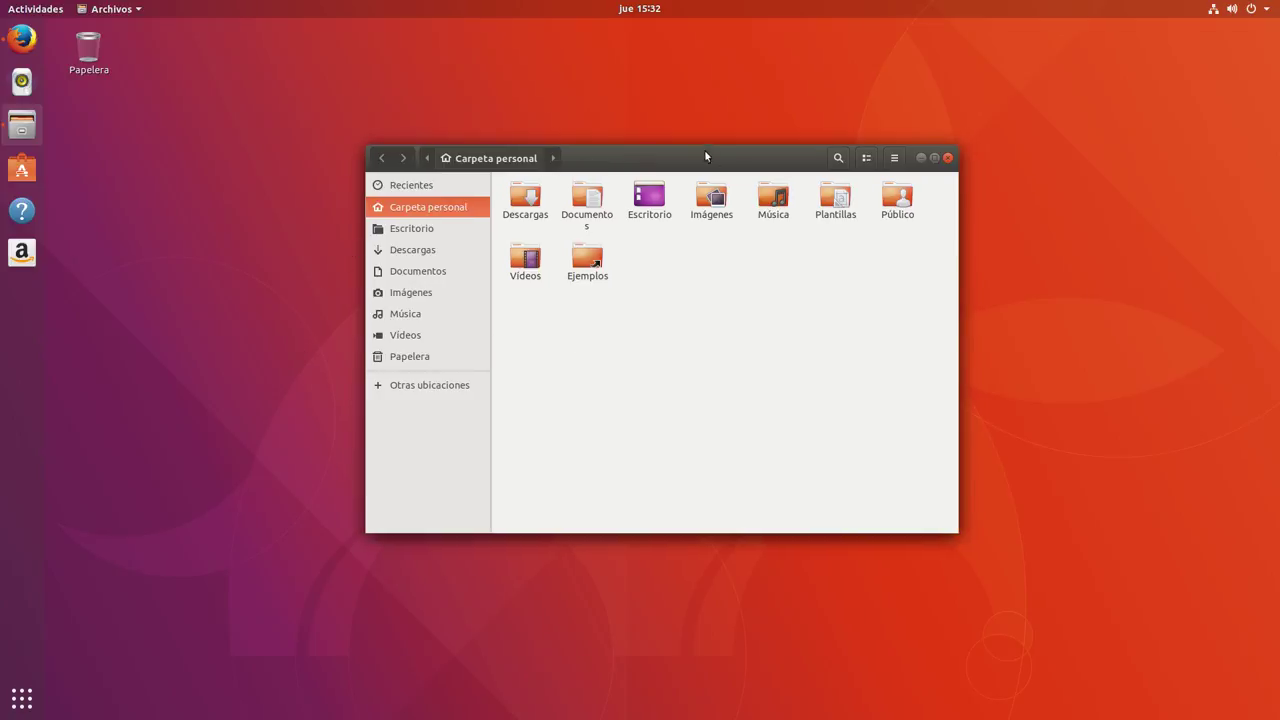
right_click(669, 414)
left_click(925, 188)
left_click(948, 158)
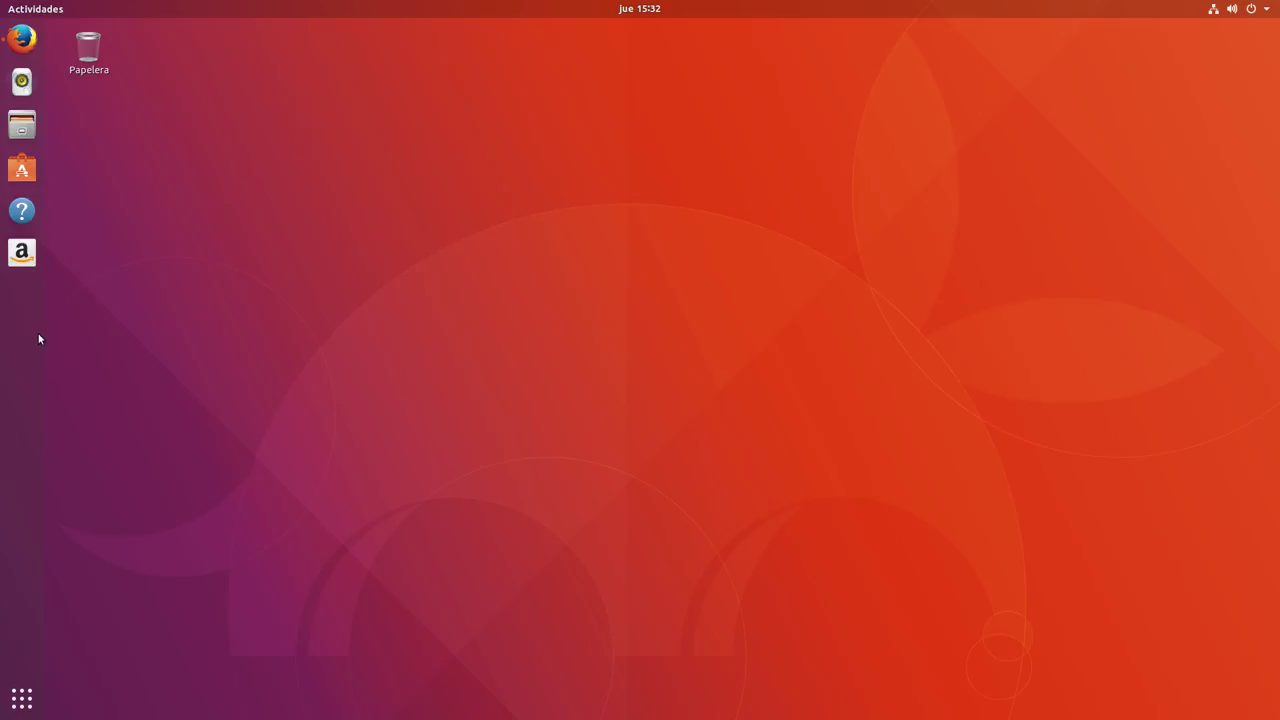
- Open a terminal from the desktop's context options, enlarge its window and reposition it slightly lower
right_click(330, 345)
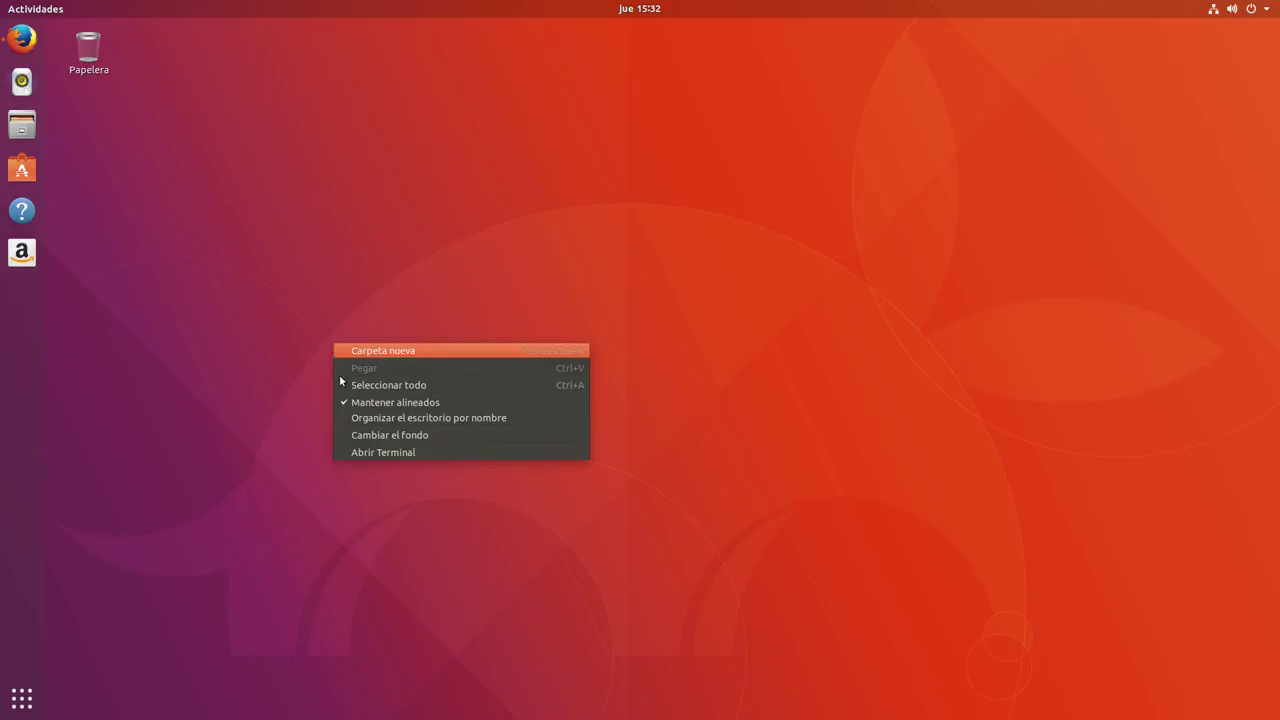
left_click(380, 452)
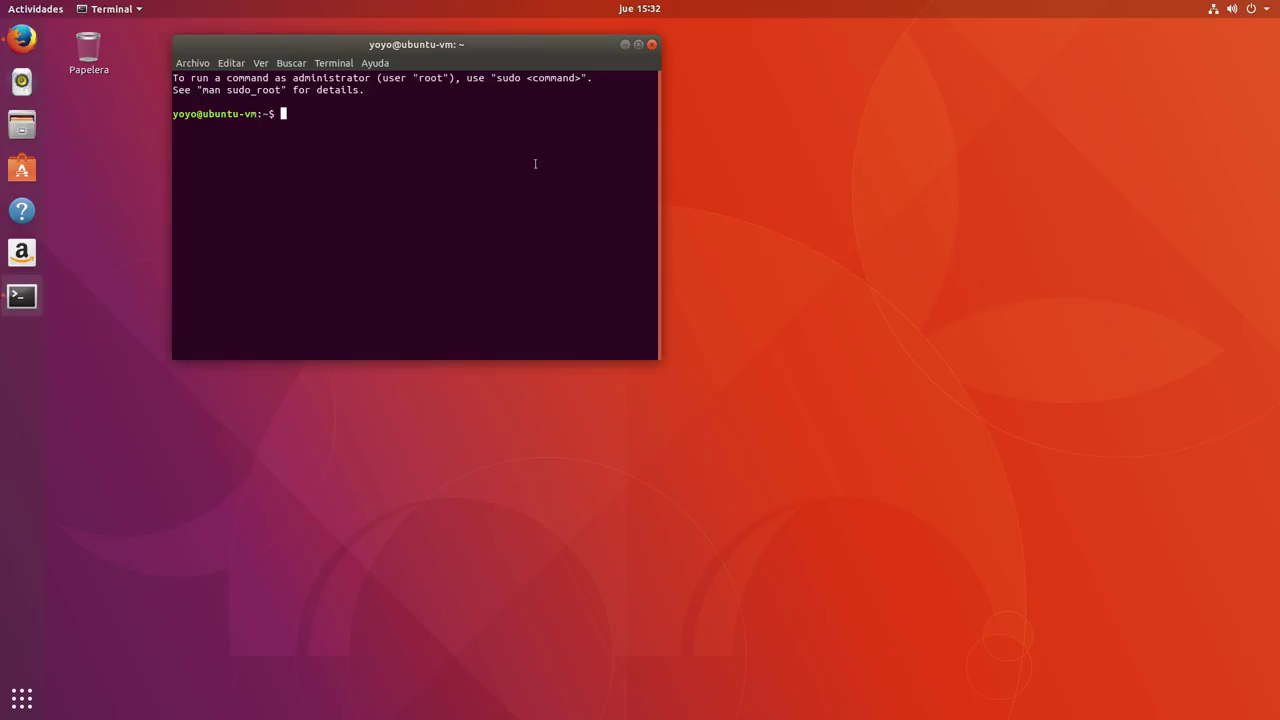
left_click_drag(660, 360, 1013, 480)
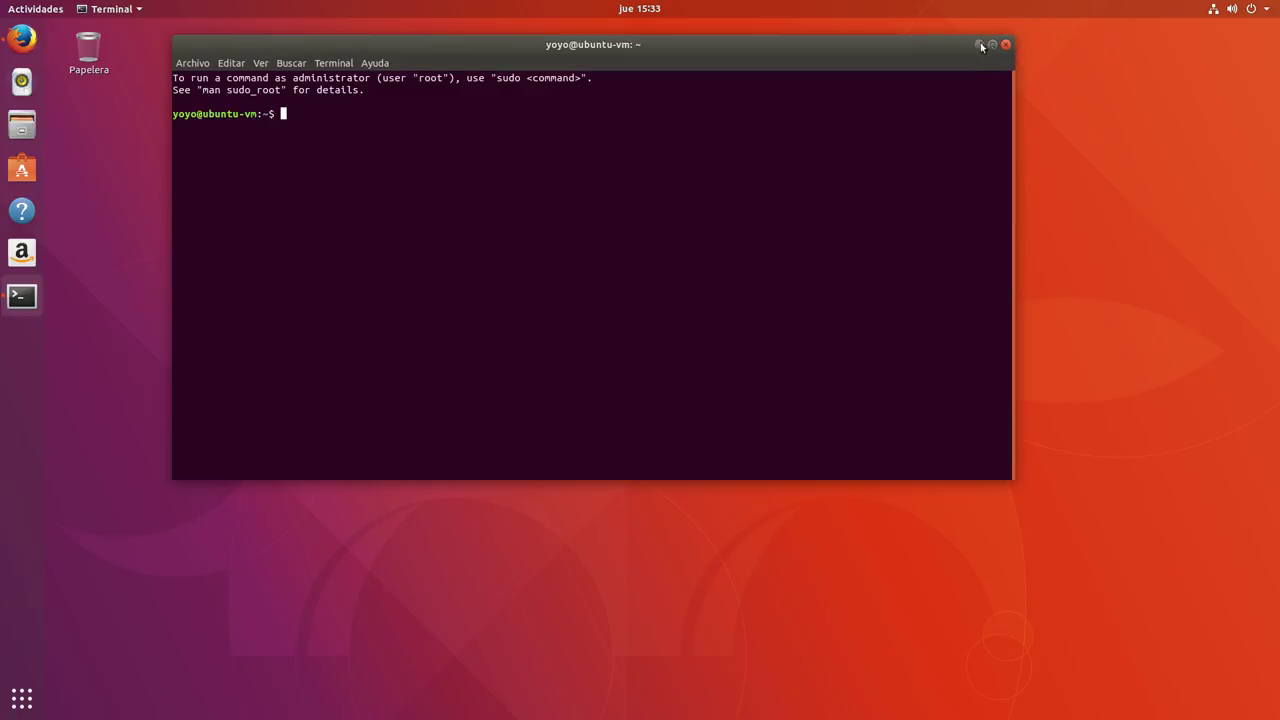
left_click_drag(922, 55, 937, 79)
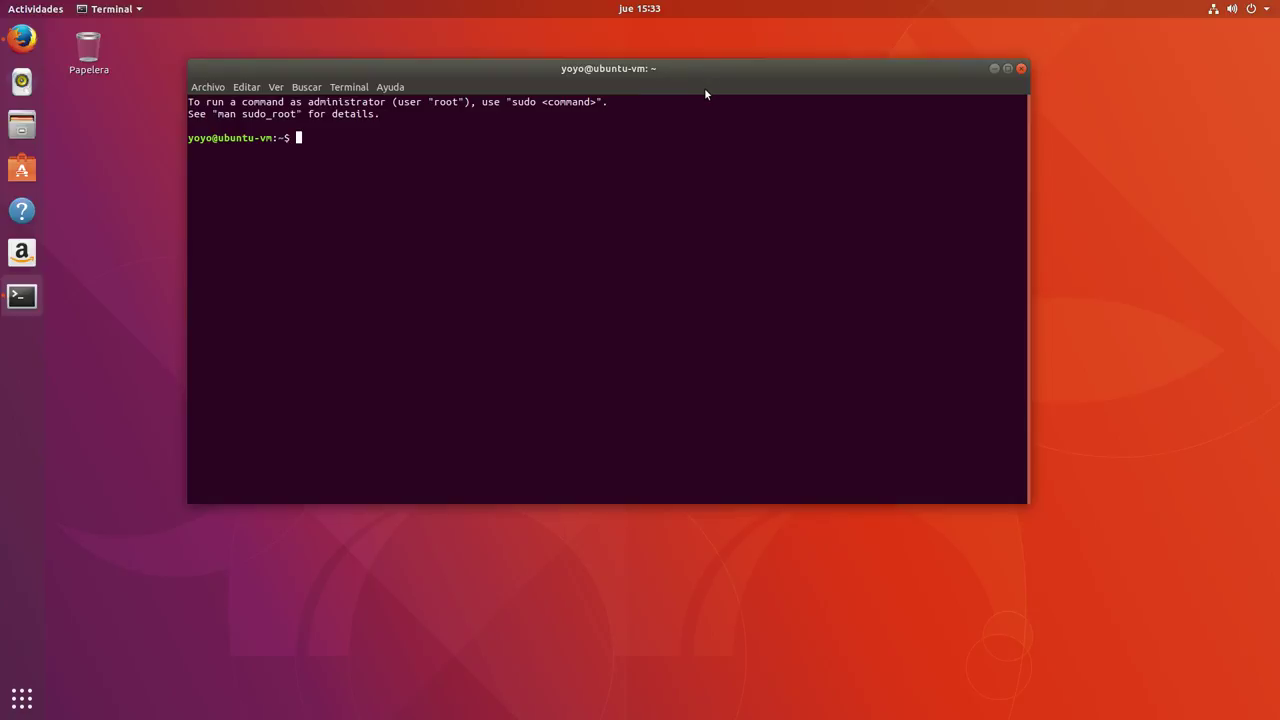
- Look at the terminal's file commands without choosing any, shift its window slightly lower, and close the terminal
left_click(212, 88)
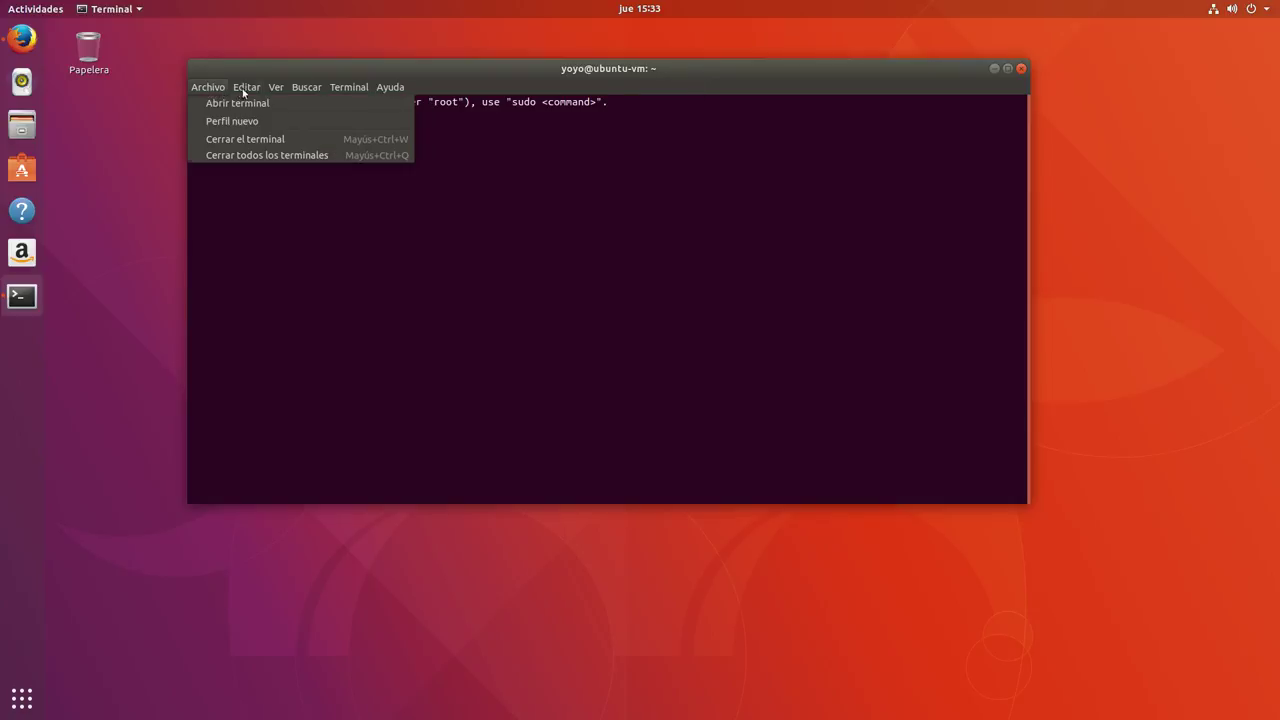
left_click(703, 88)
left_click_drag(730, 74, 743, 105)
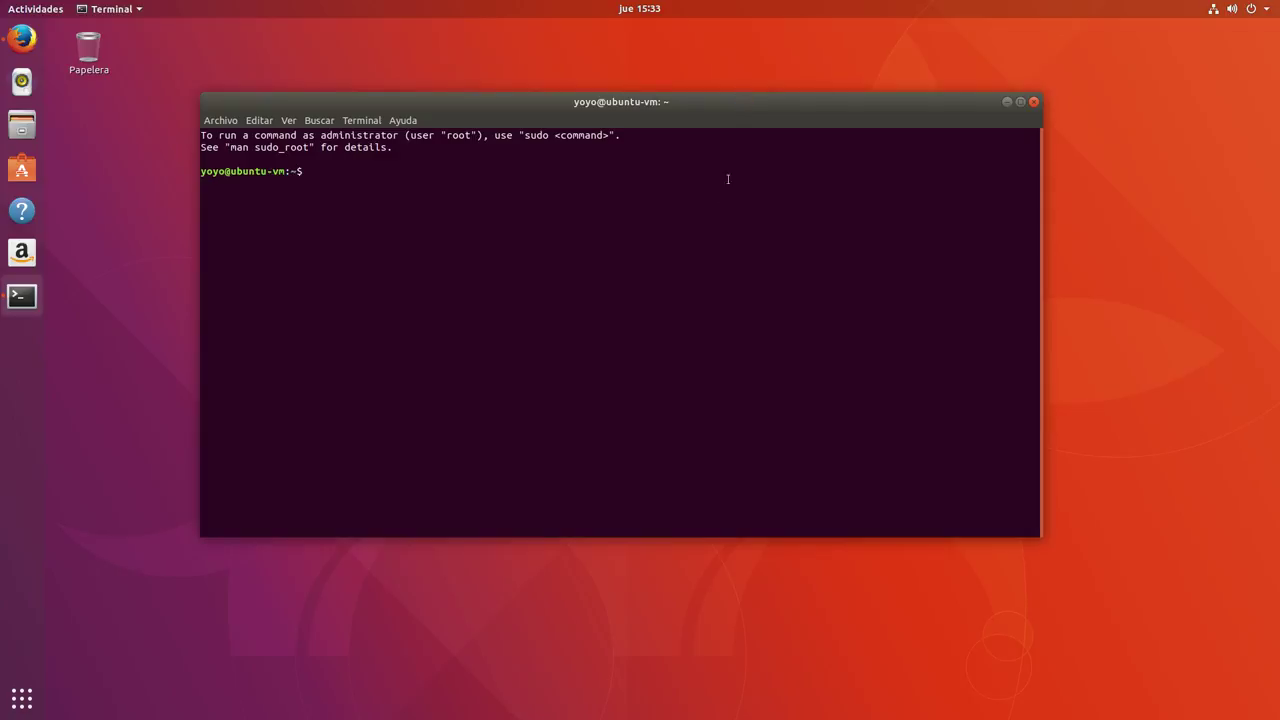
left_click_drag(729, 101, 732, 100)
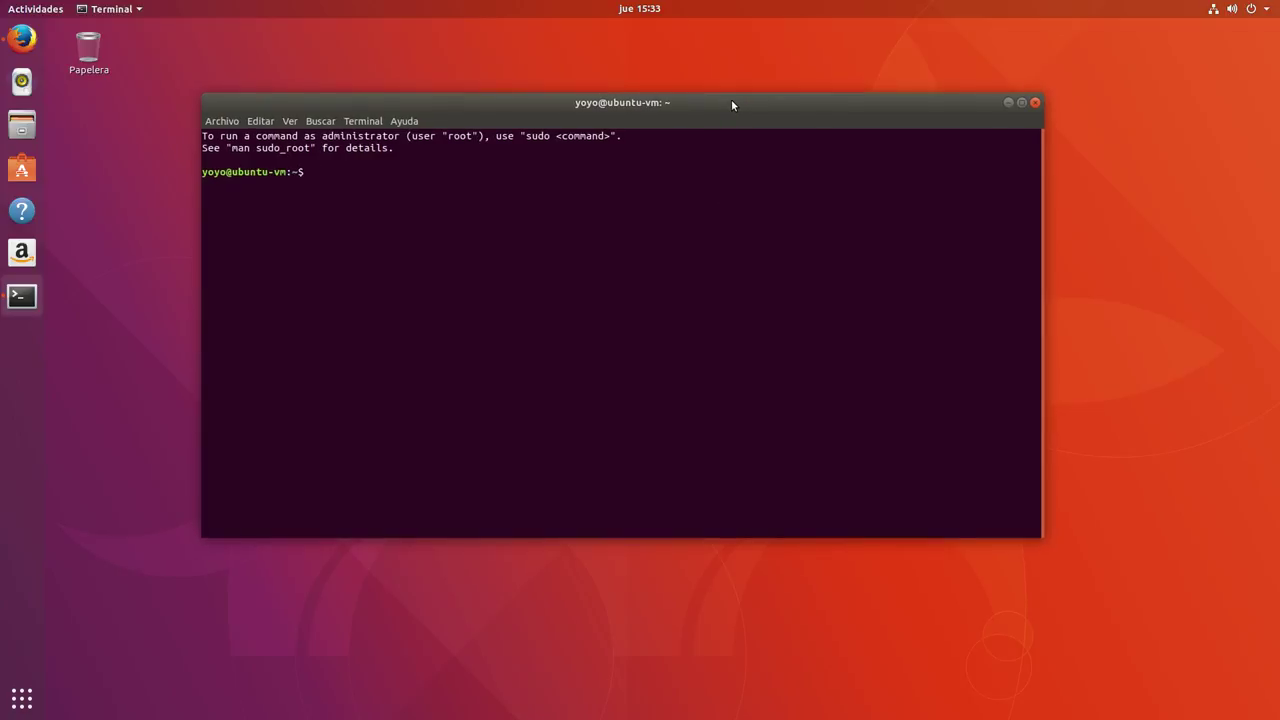
key("alt+F4")
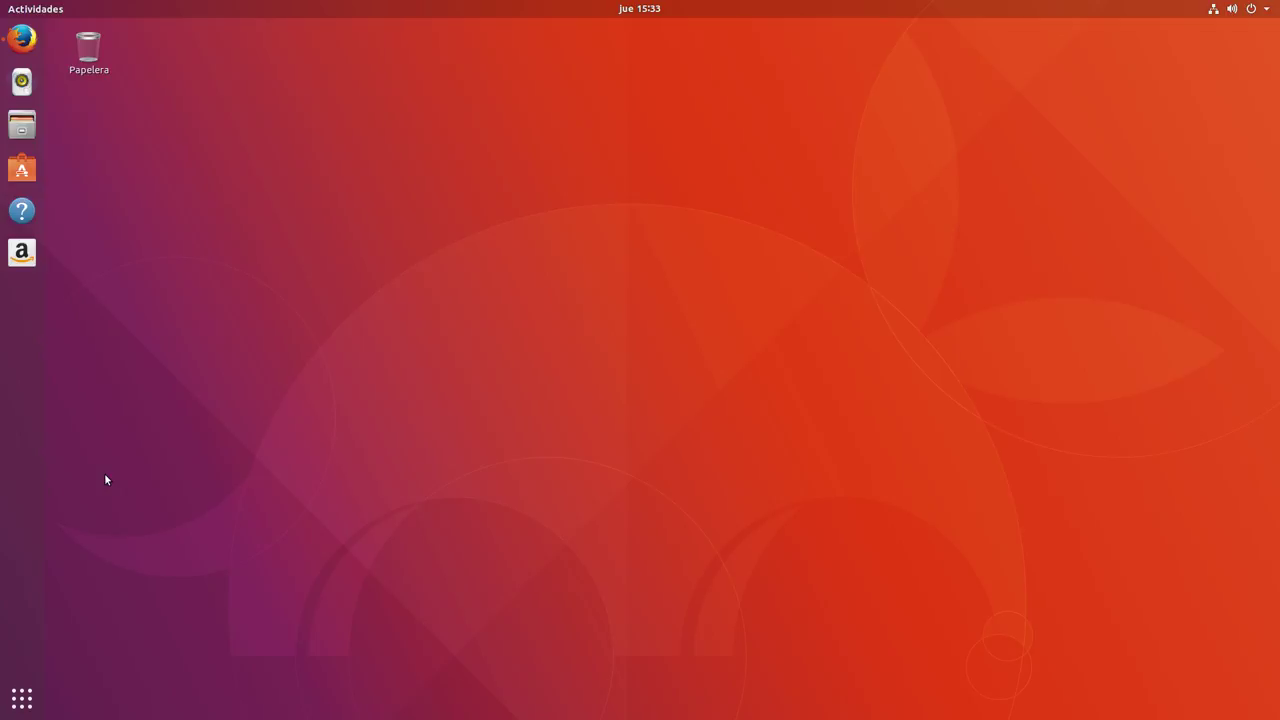
- View the desktop's notification and calendar display for the current date a couple of times and dismiss it
left_click(650, 9)
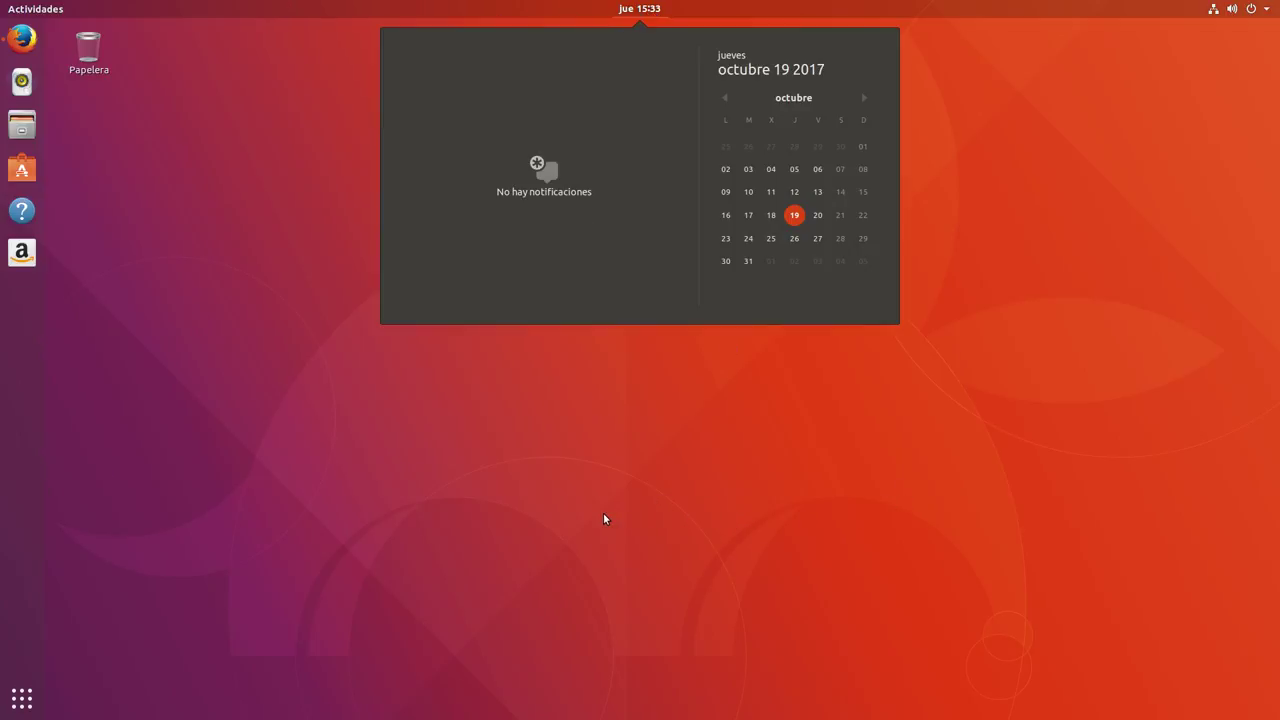
left_click(194, 77)
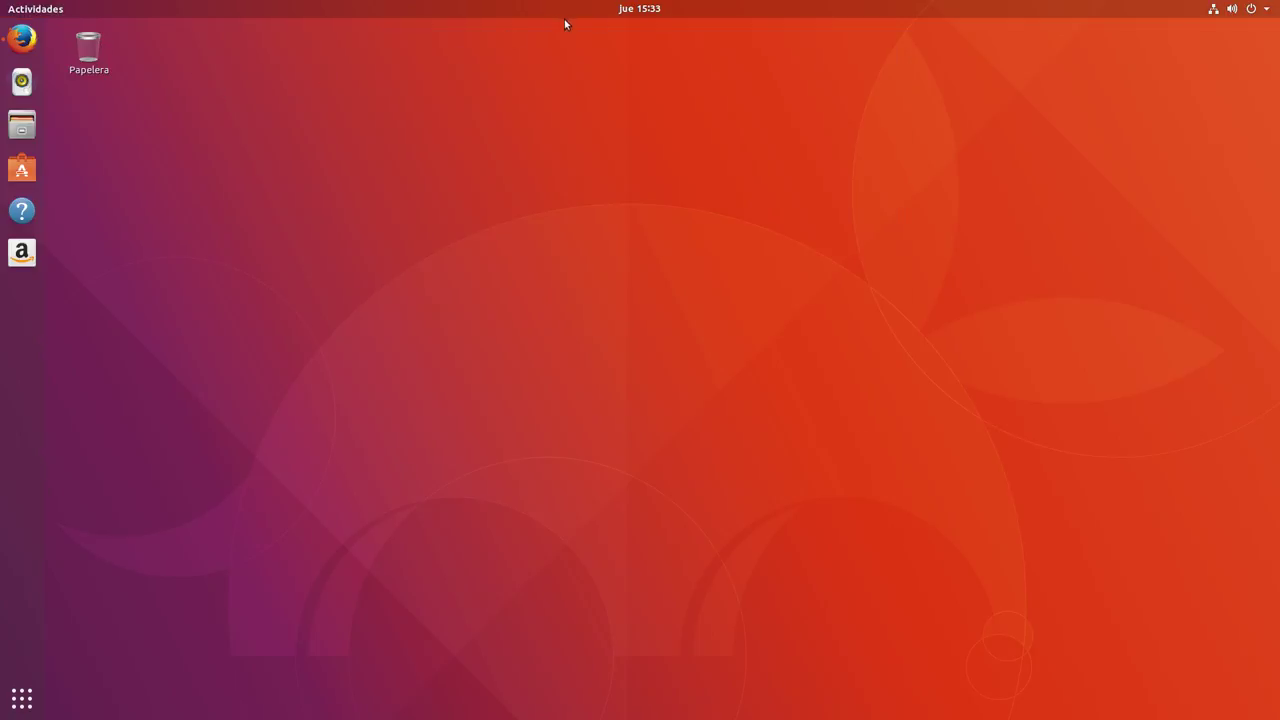
left_click(645, 14)
left_click(108, 134)
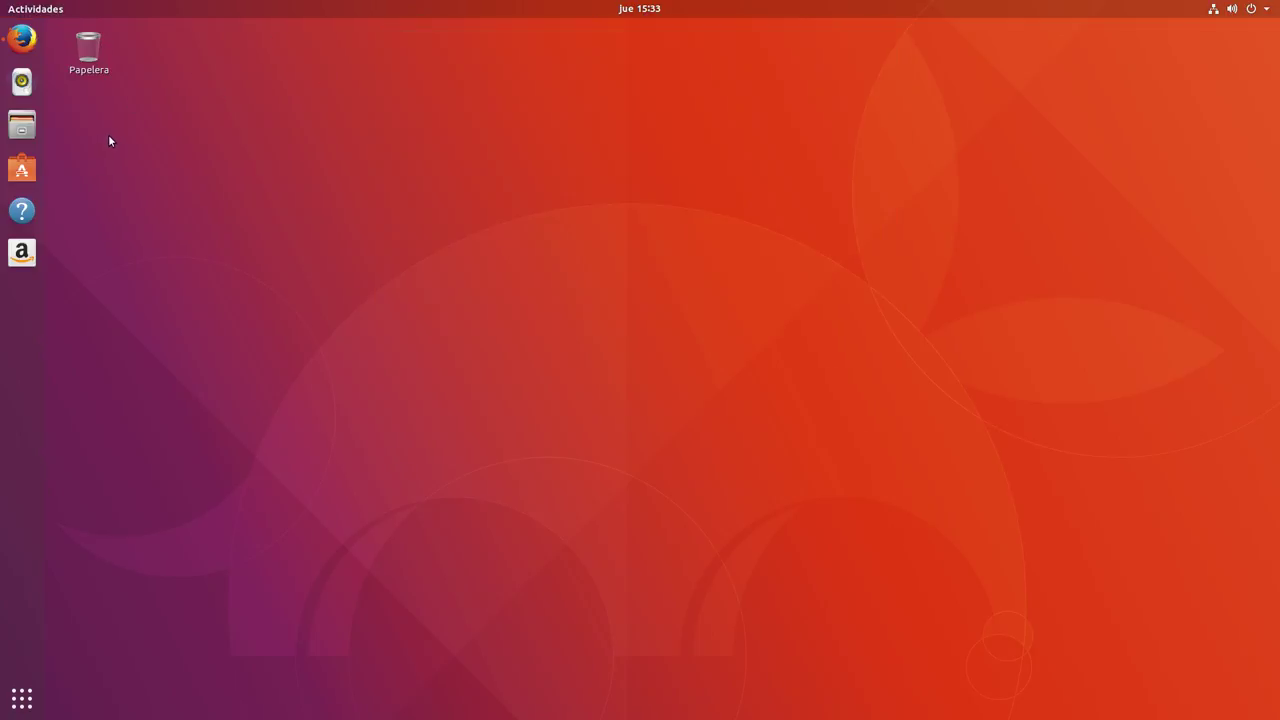
- Open the home folder in Archivos, view the file manager's view preferences, and close the preferences dialog
left_click(22, 124)
left_click(128, 10)
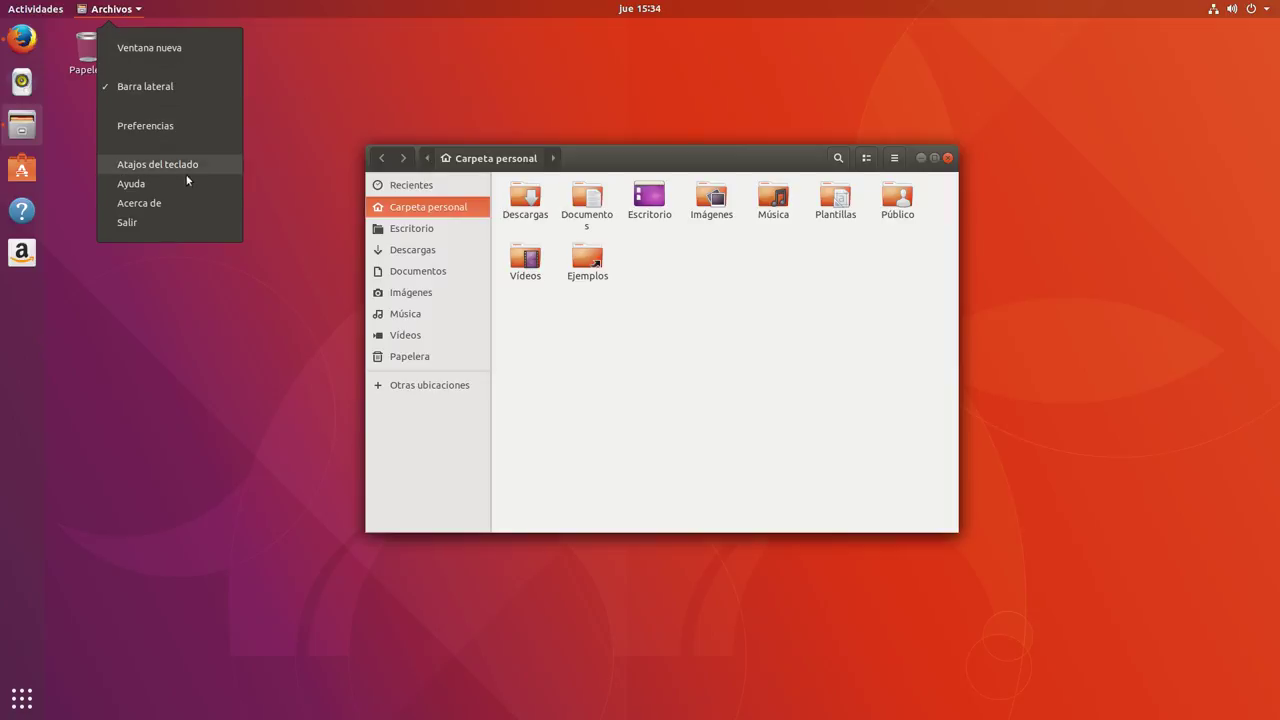
left_click(145, 125)
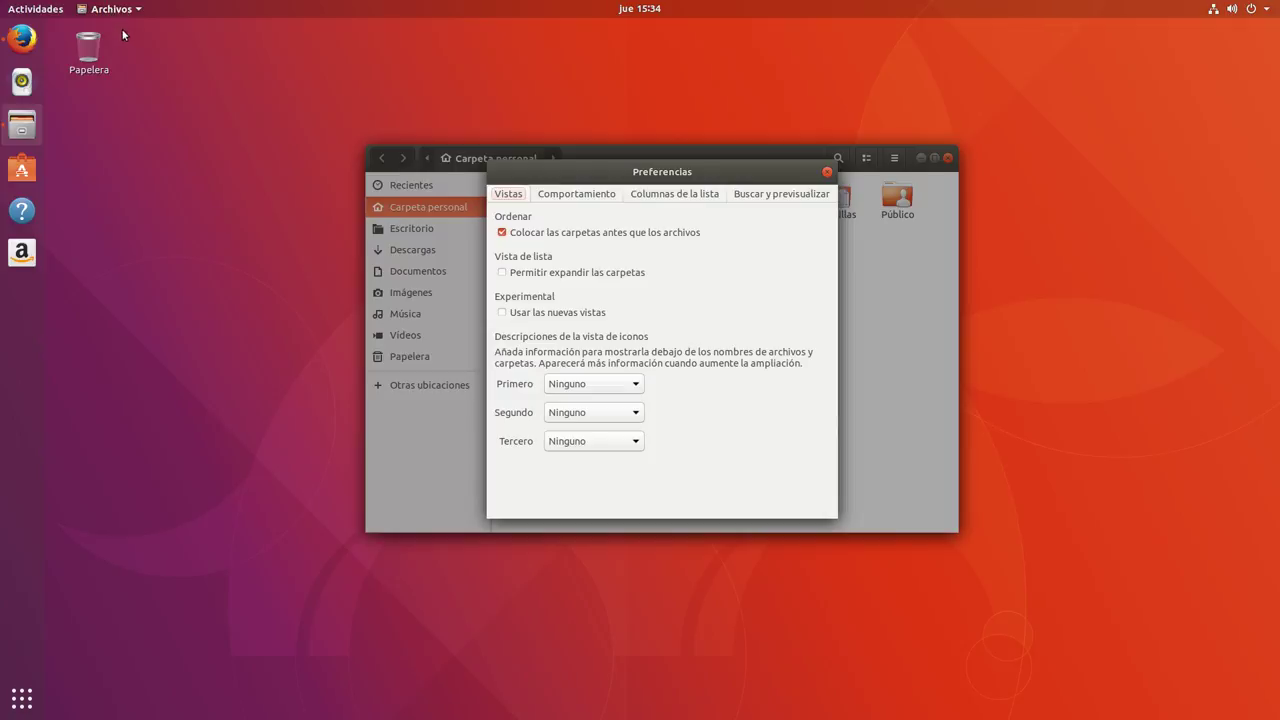
key("ctrl+Up")
key("ctrl+Up")
left_click(827, 171)
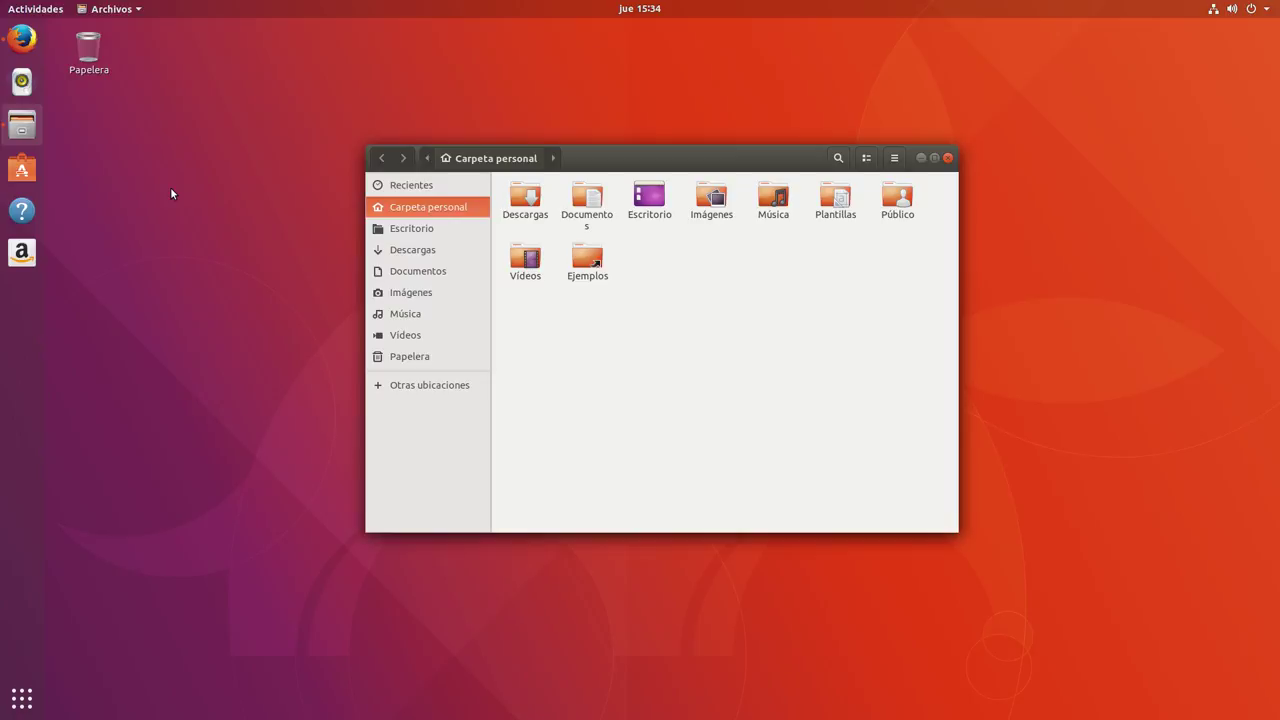
- Open the system settings, move the window up, and view the Bluetooth, Fondo and Dock sections
left_click(1252, 9)
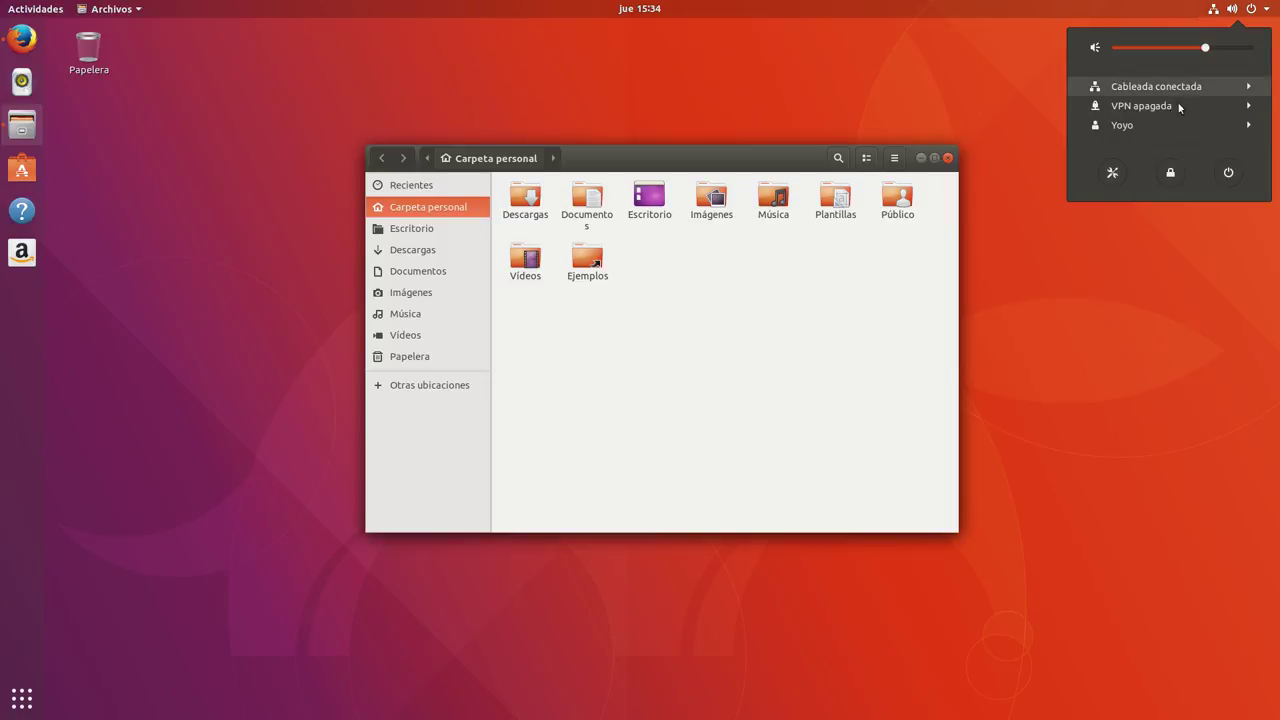
left_click(1113, 171)
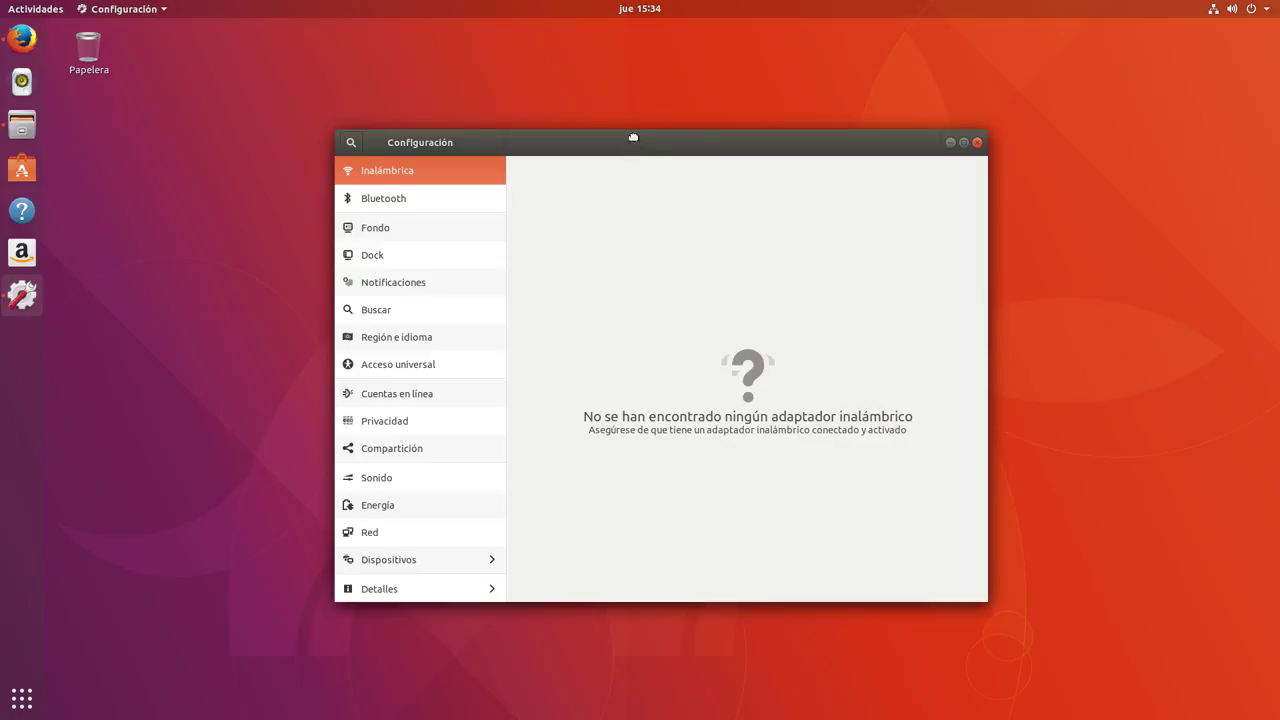
left_click_drag(636, 140, 584, 100)
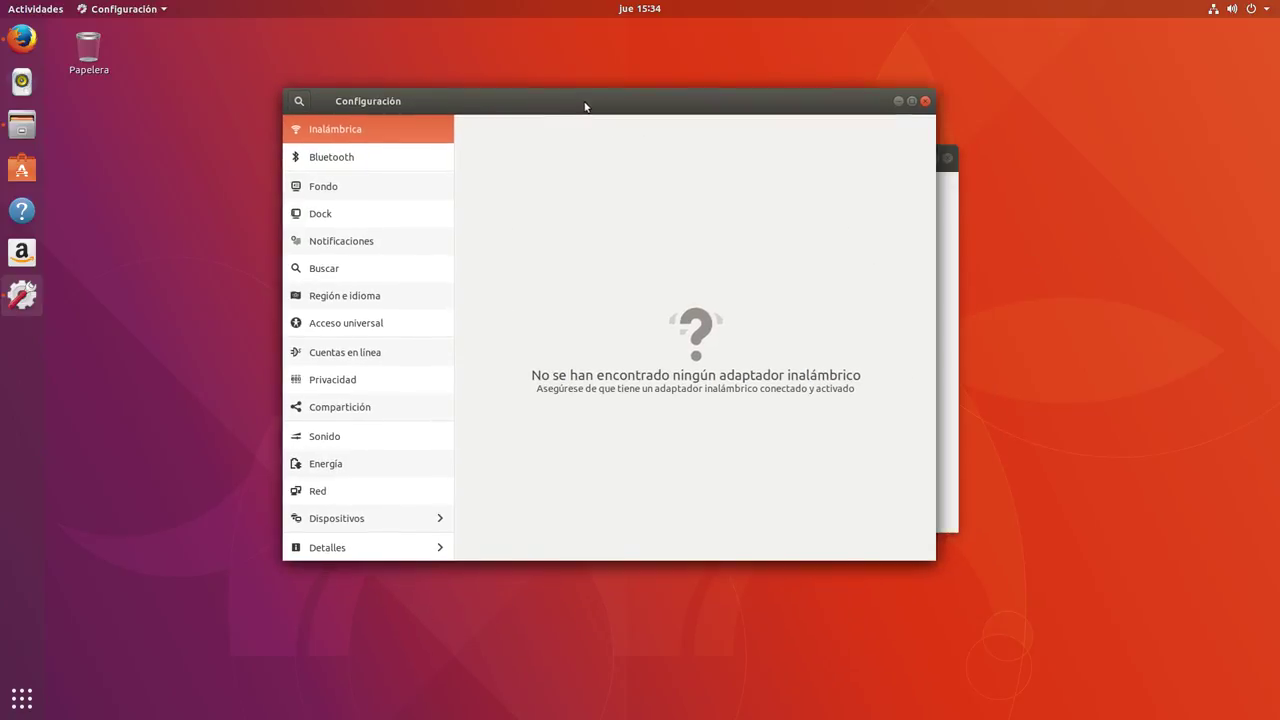
left_click(328, 160)
left_click(327, 188)
left_click(323, 214)
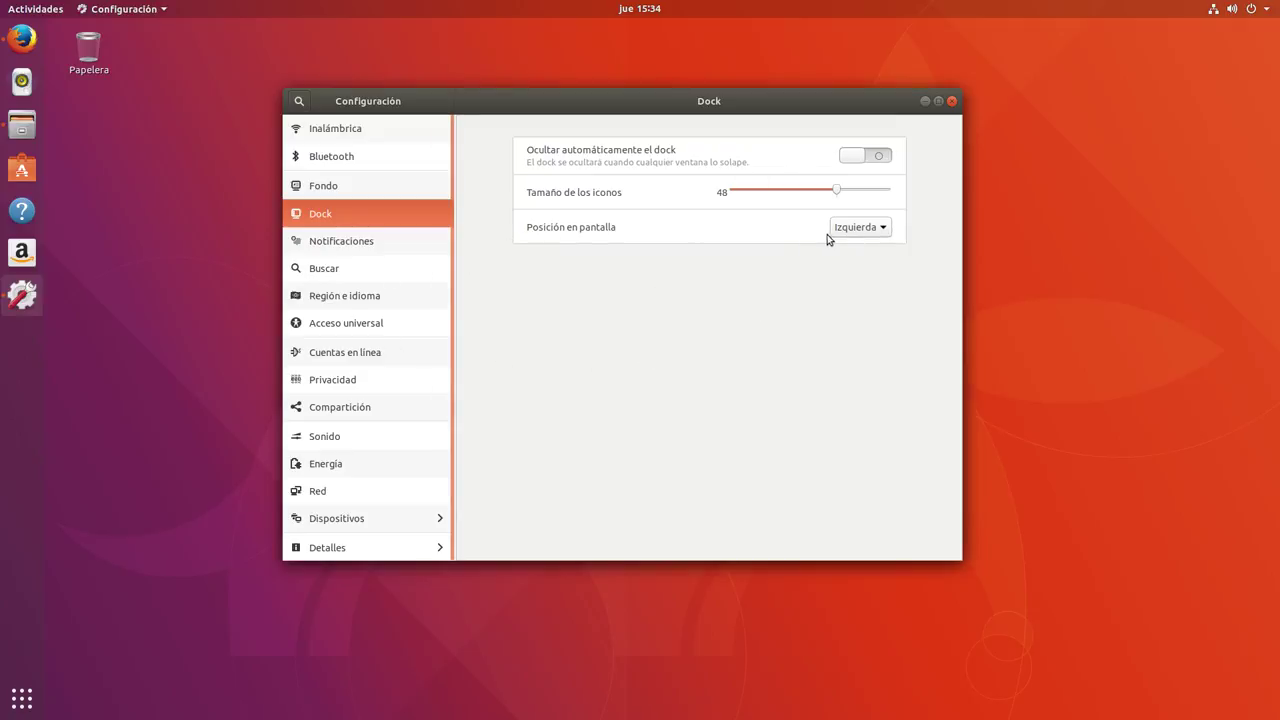
- Try the dock's Inferior screen position and return it to Izquierda
left_click(838, 232)
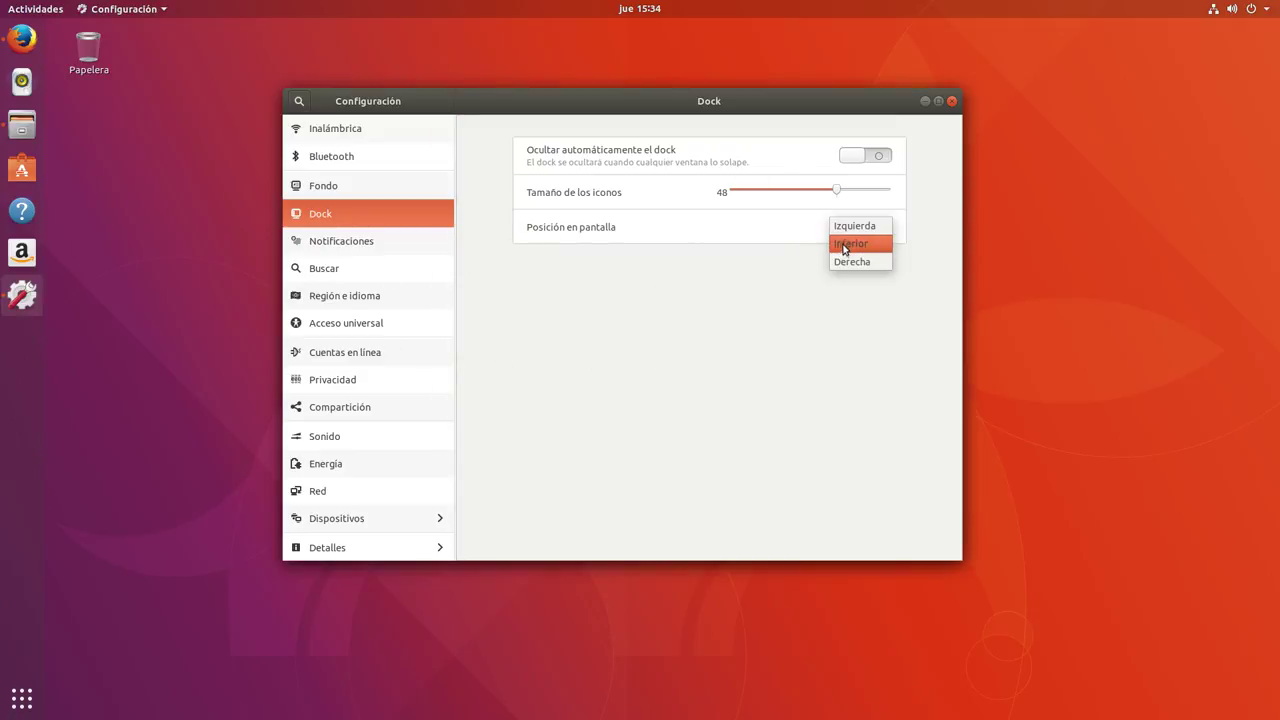
left_click(844, 249)
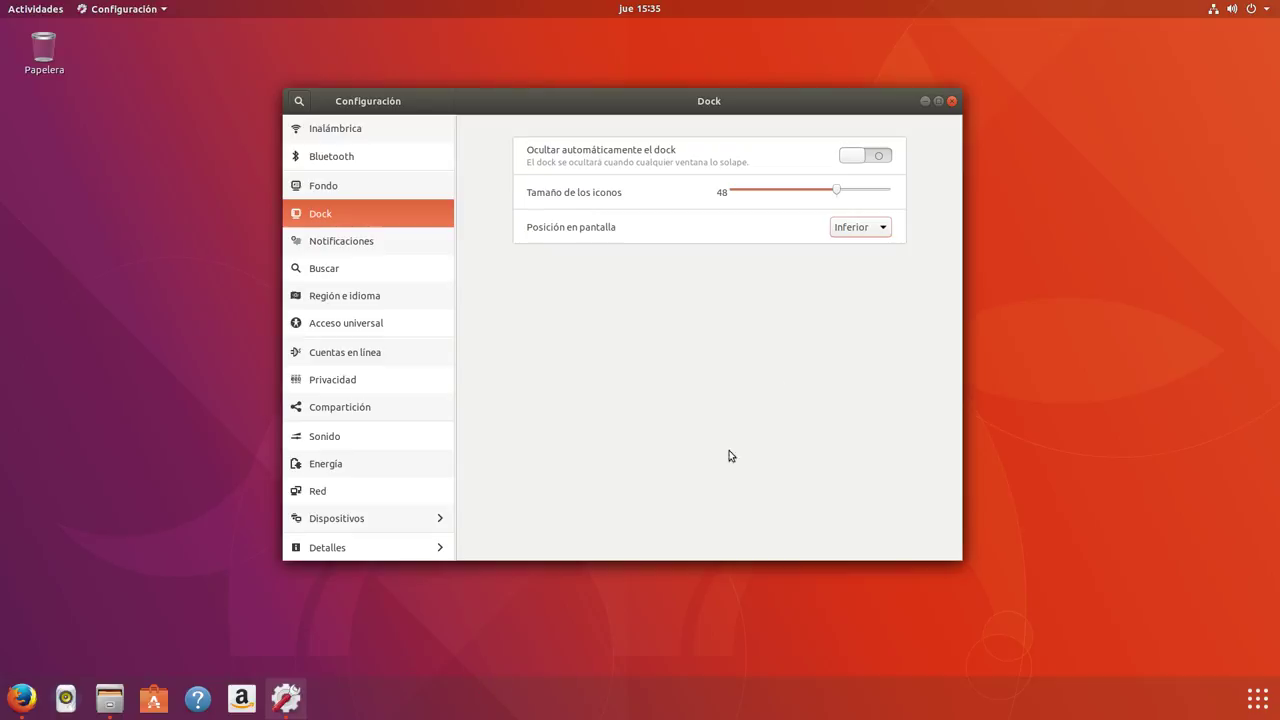
left_click(852, 232)
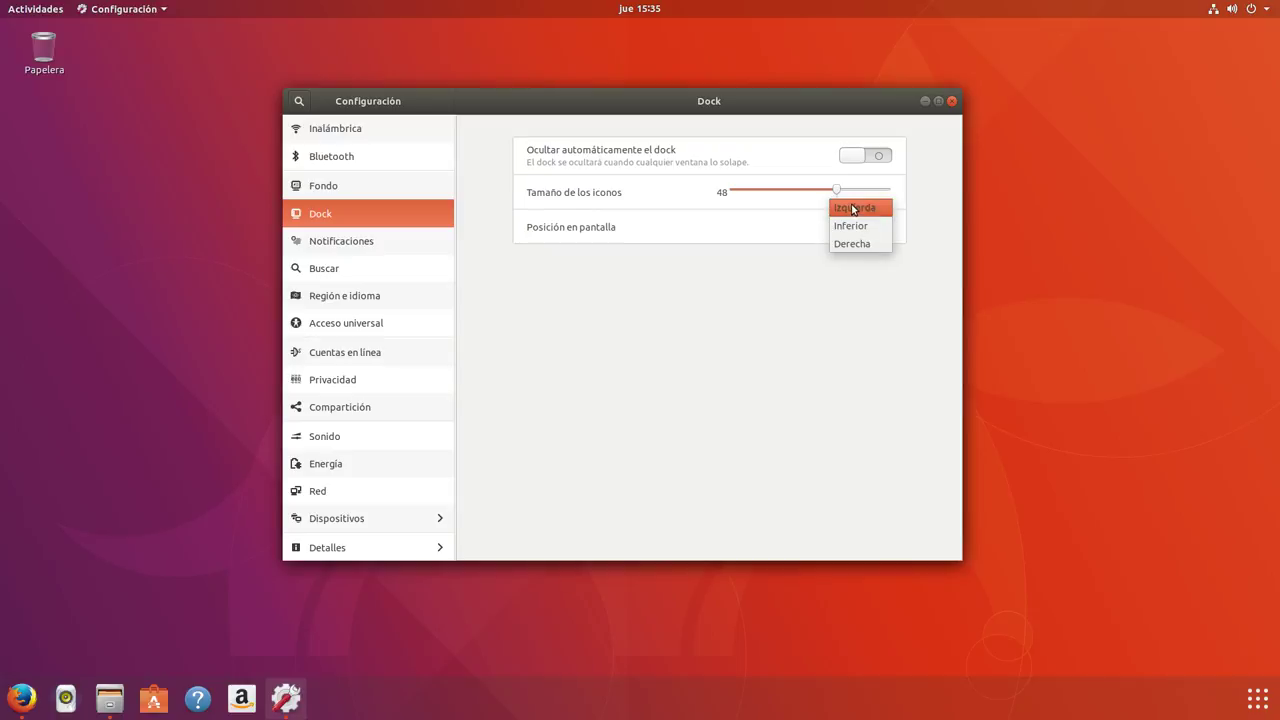
left_click(852, 225)
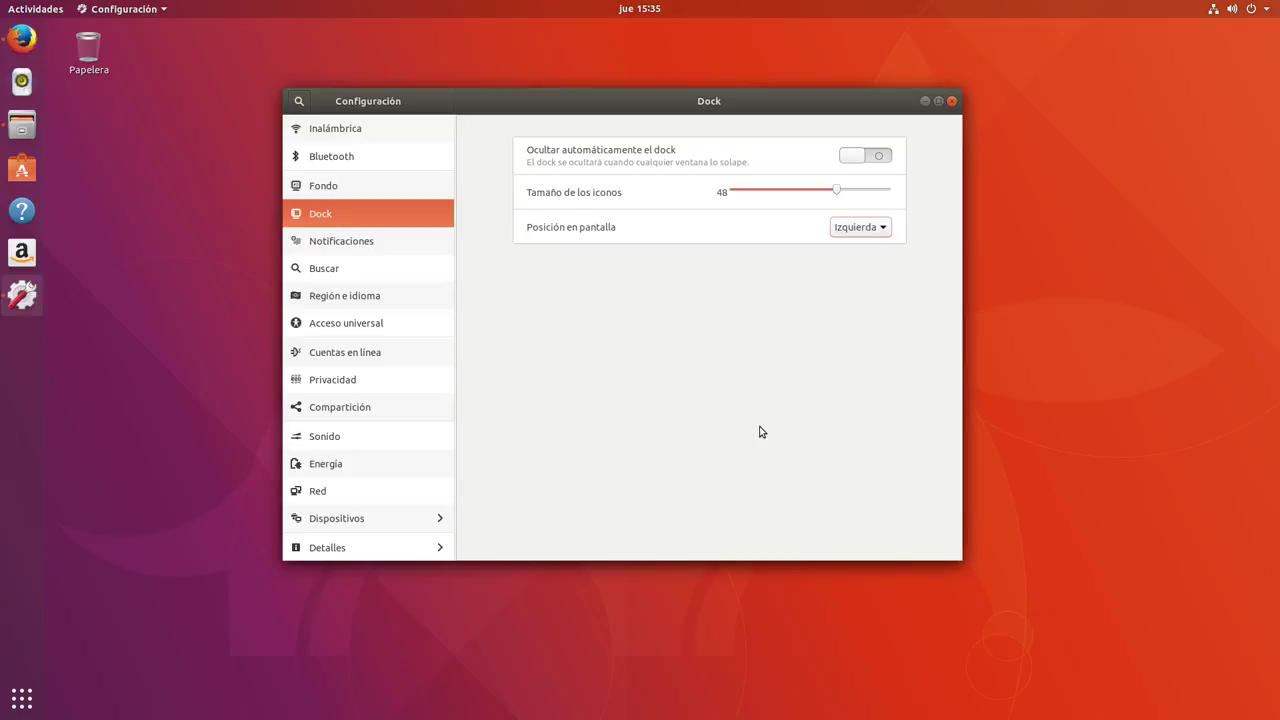
- Review the settings sections from Notificaciones through Compartición, including search, region, universal access, online accounts and privacy
left_click(352, 240)
left_click(349, 276)
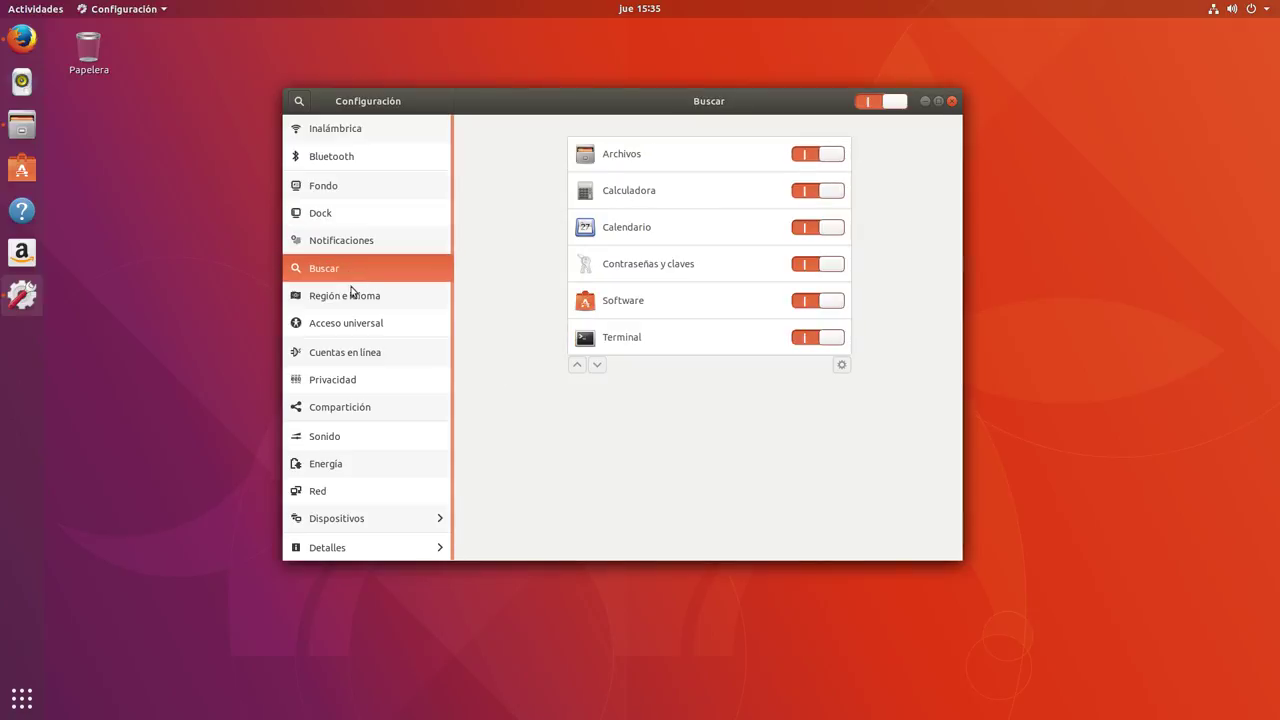
left_click(357, 295)
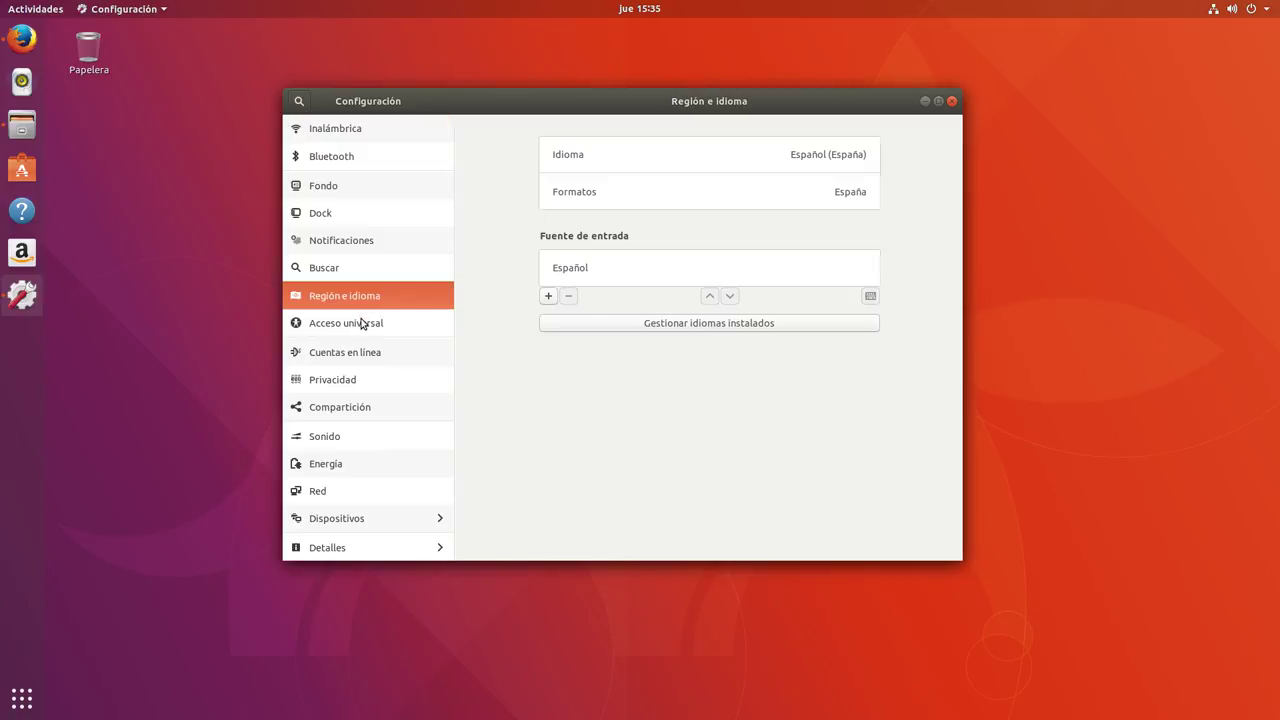
left_click(363, 324)
left_click(360, 352)
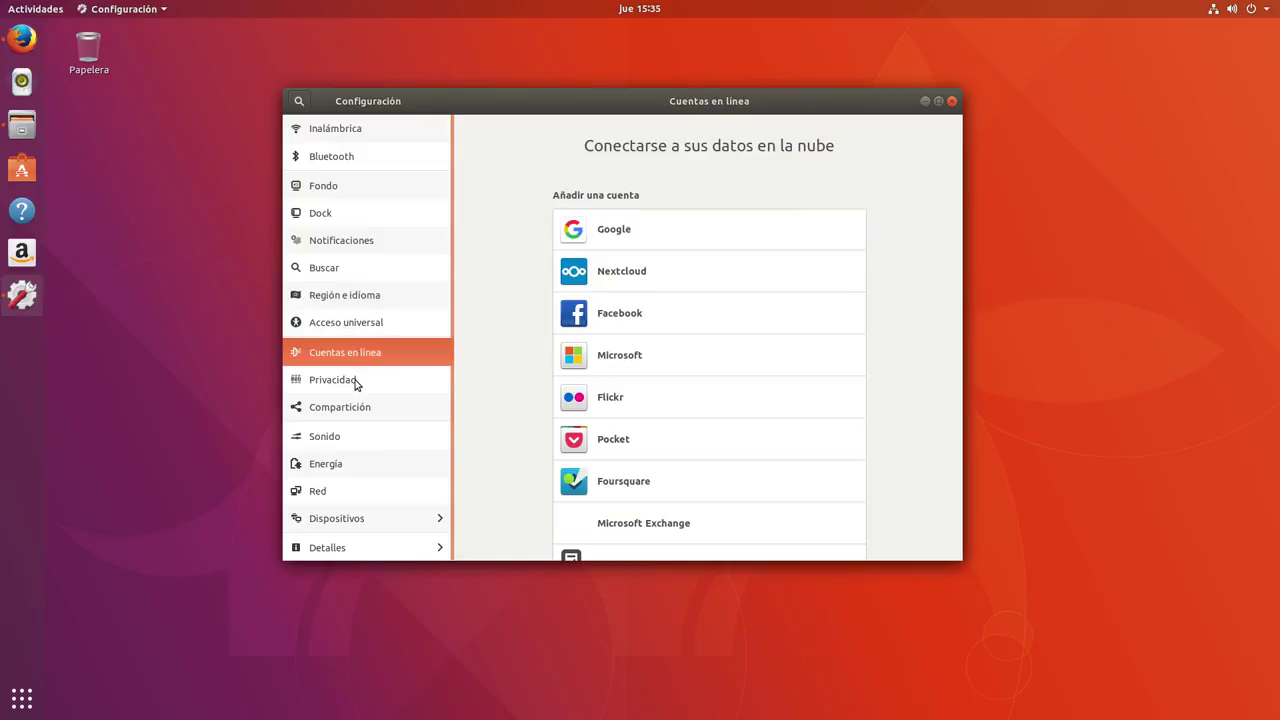
left_click(355, 381)
left_click(354, 404)
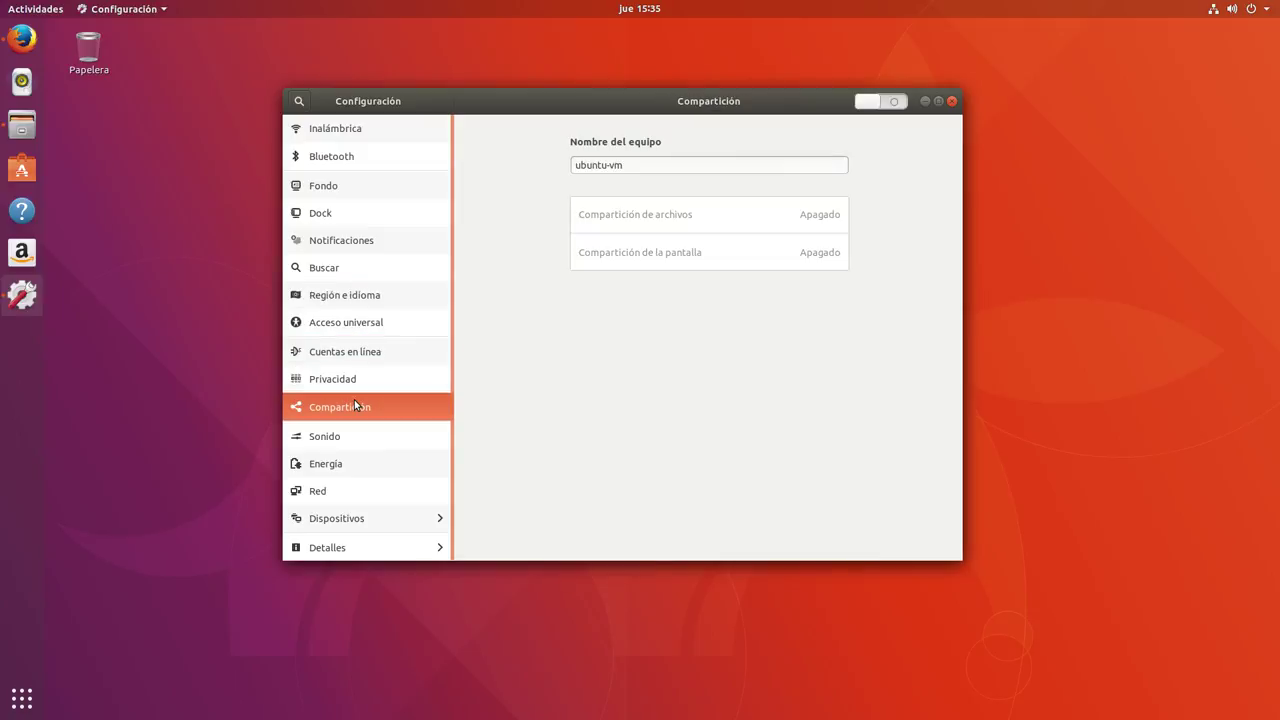
- Review the Sonido, Energía, Red, Dispositivos and Detalles settings, including the system information, and close the settings window
left_click(347, 441)
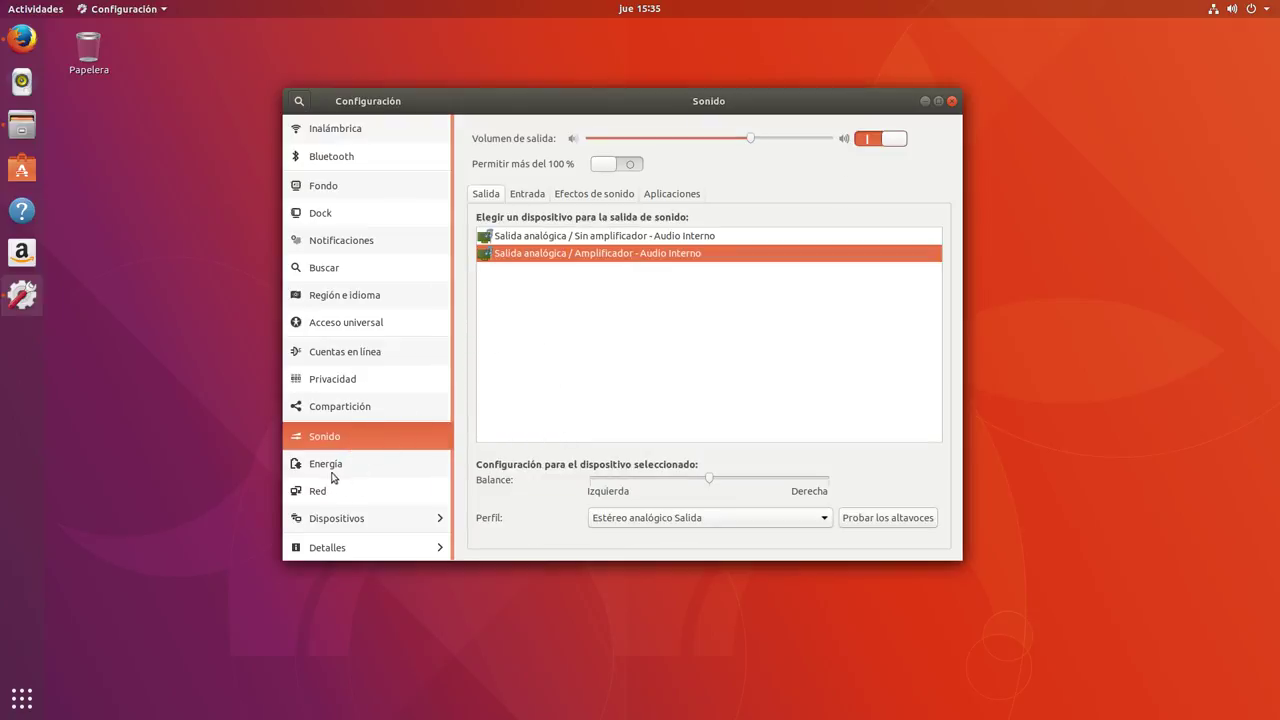
left_click(332, 466)
left_click(326, 490)
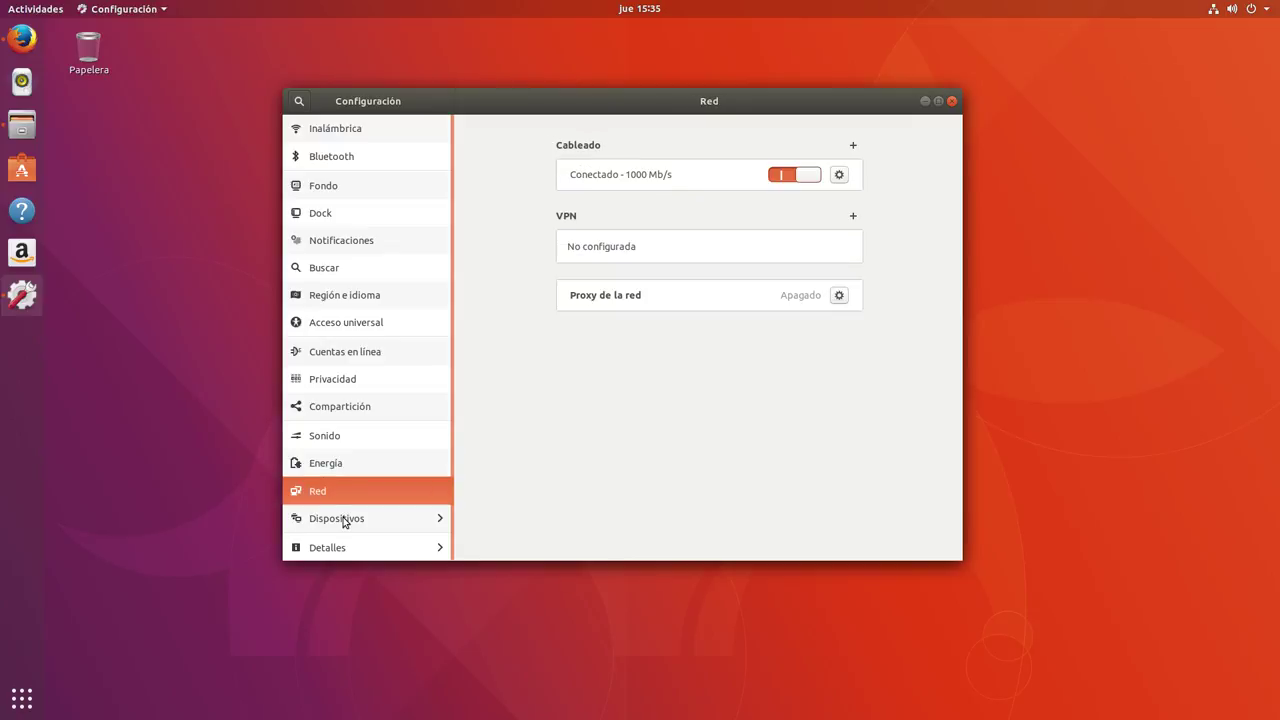
left_click(344, 520)
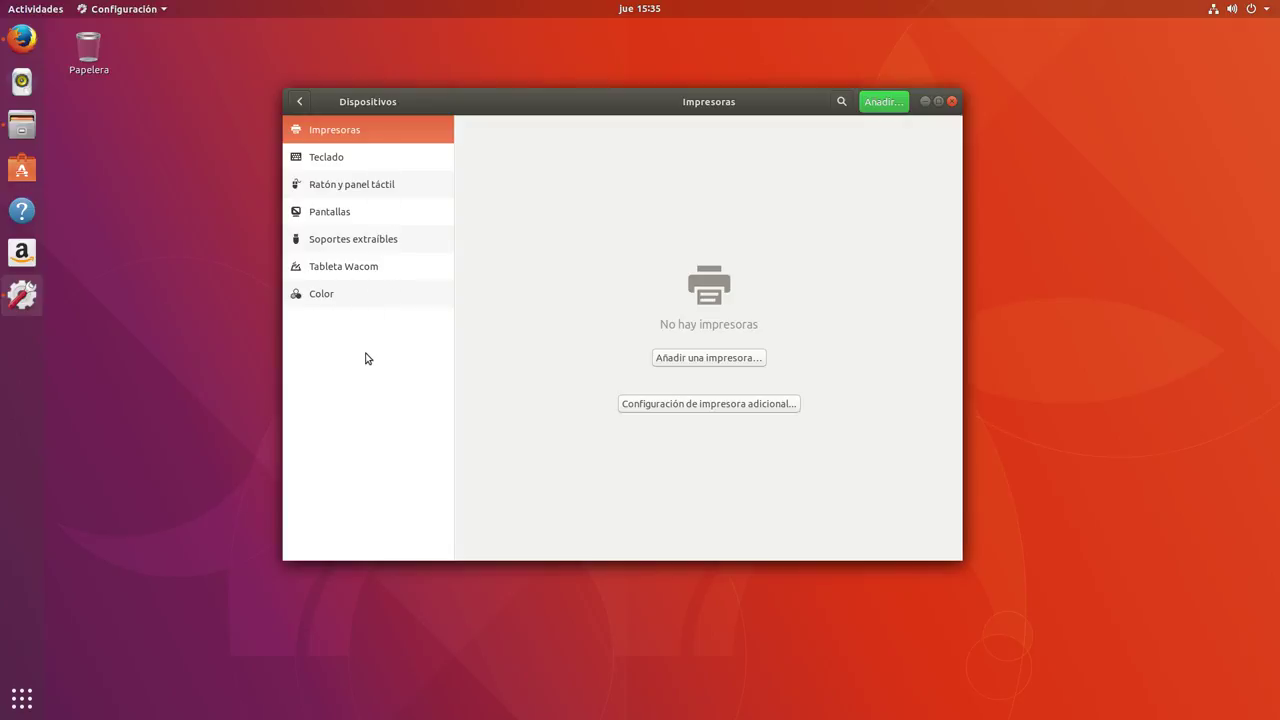
left_click(301, 103)
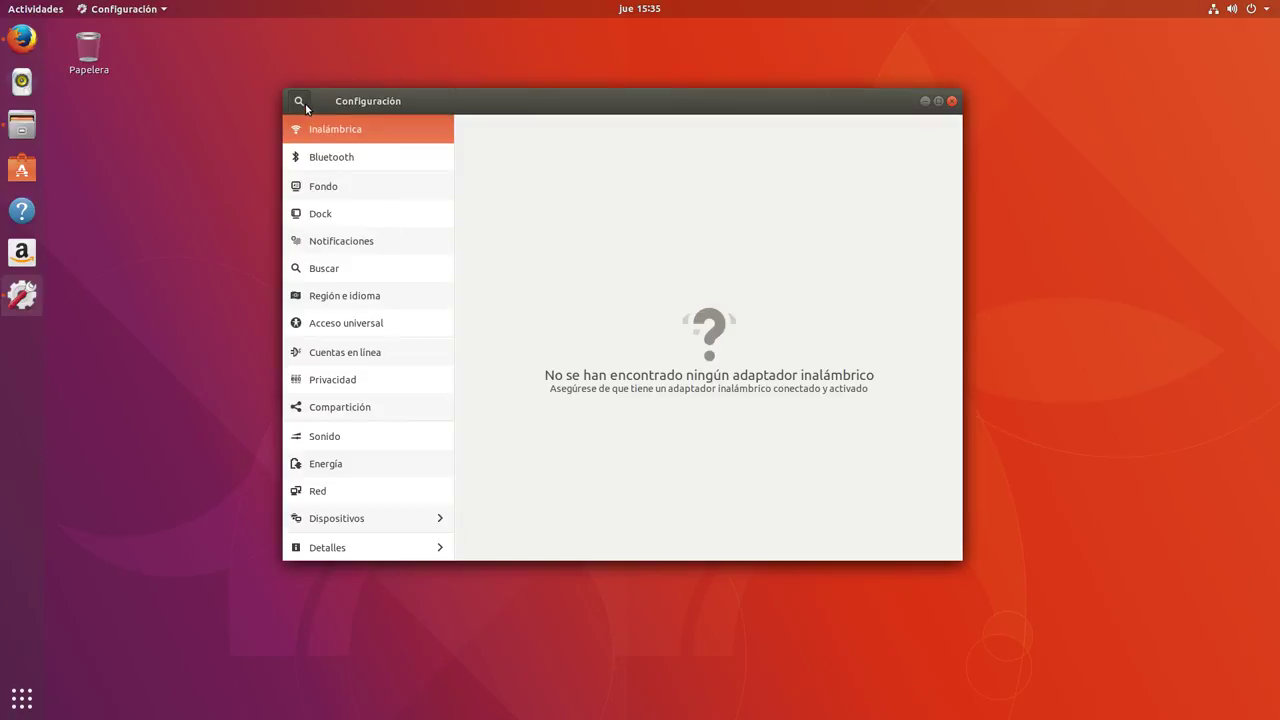
left_click(346, 545)
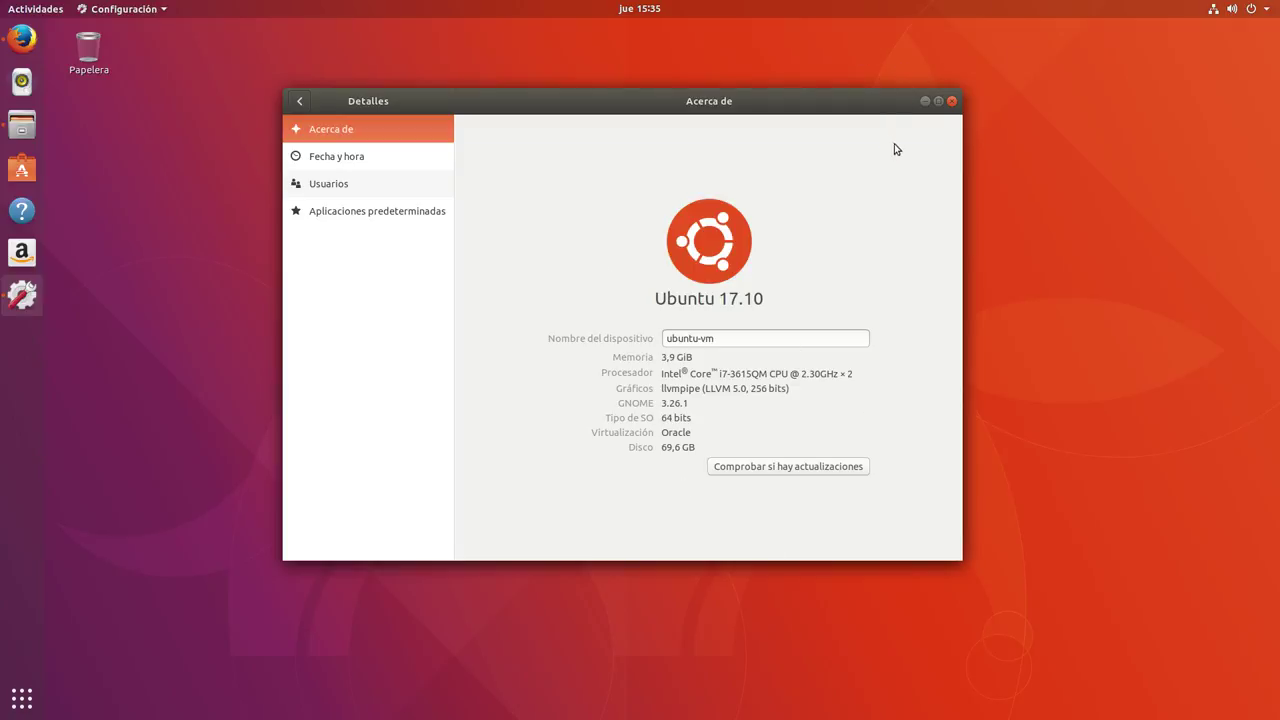
left_click(951, 101)
- Close the home folder window after moving it aside, and view the Rhythmbox music player before closing it too
left_click_drag(694, 156, 769, 158)
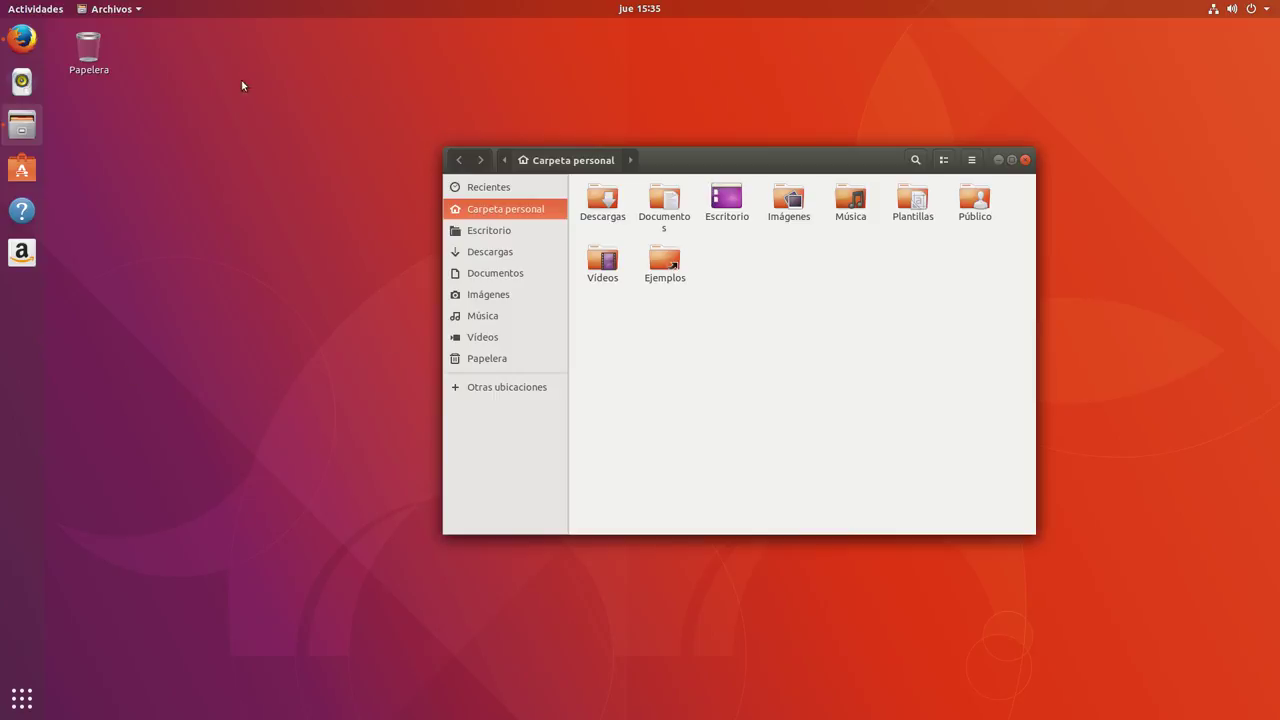
left_click(1025, 160)
left_click(22, 81)
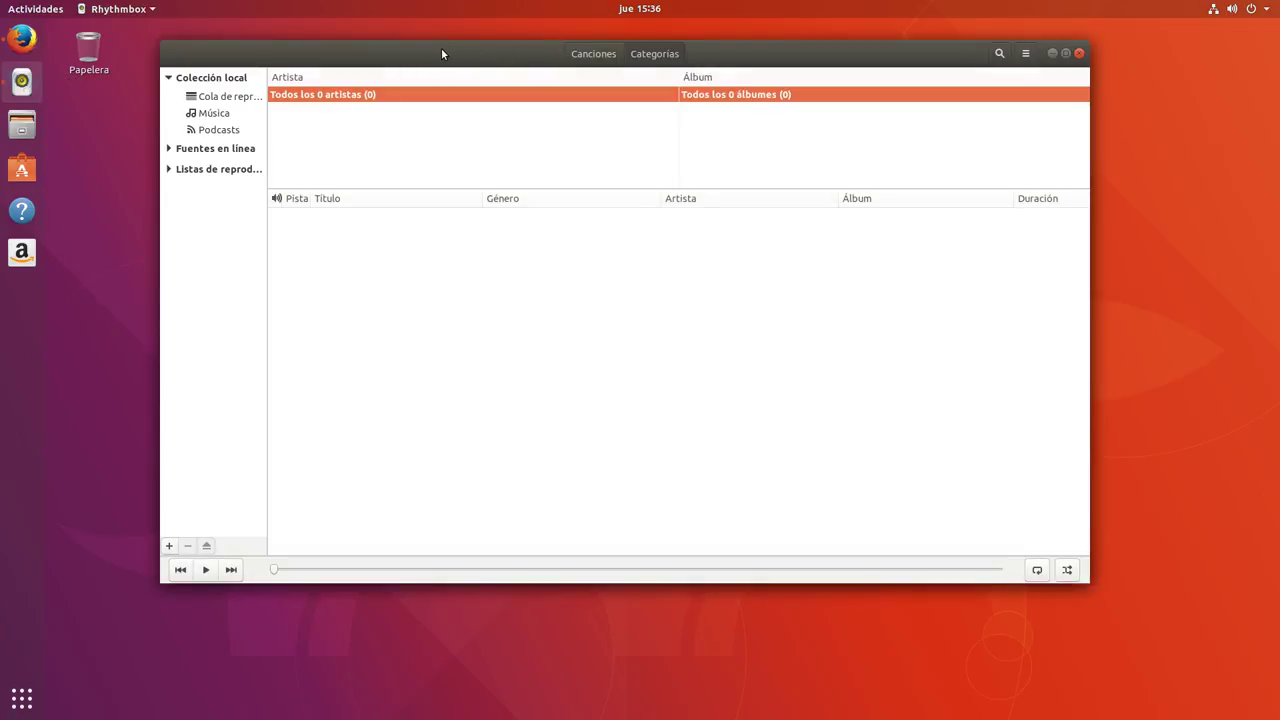
left_click_drag(442, 47, 464, 69)
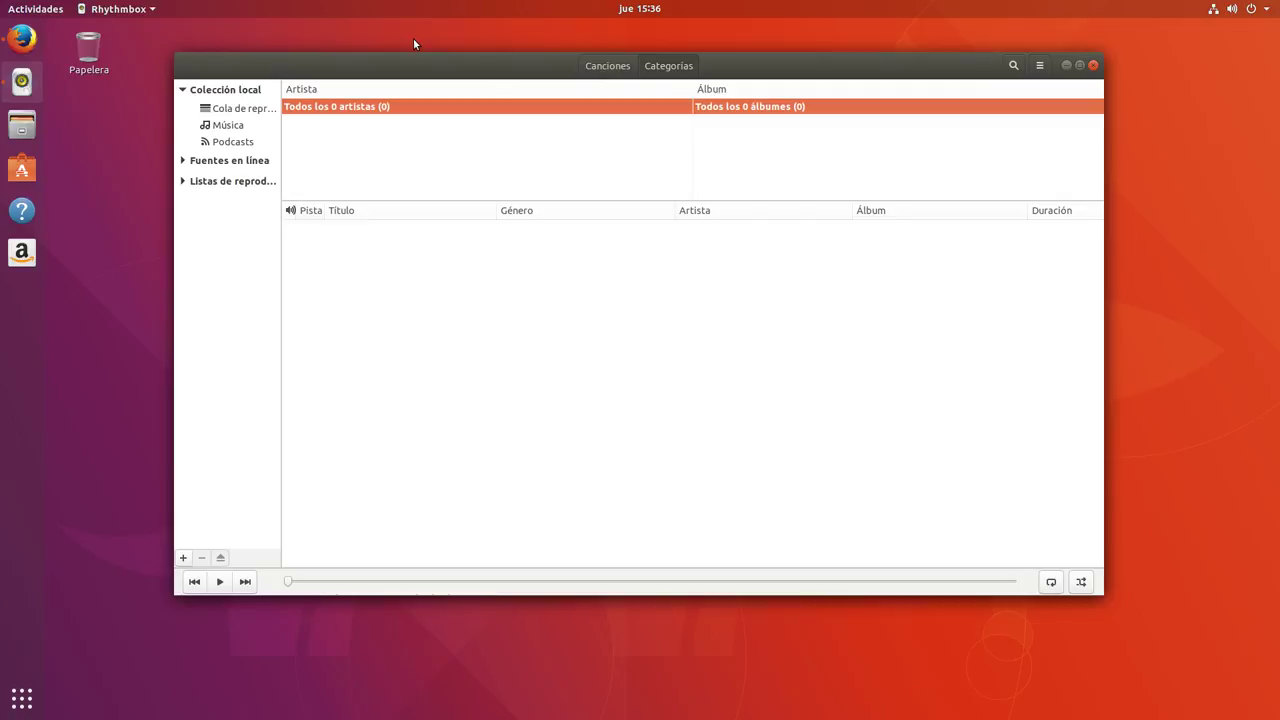
left_click(1093, 65)
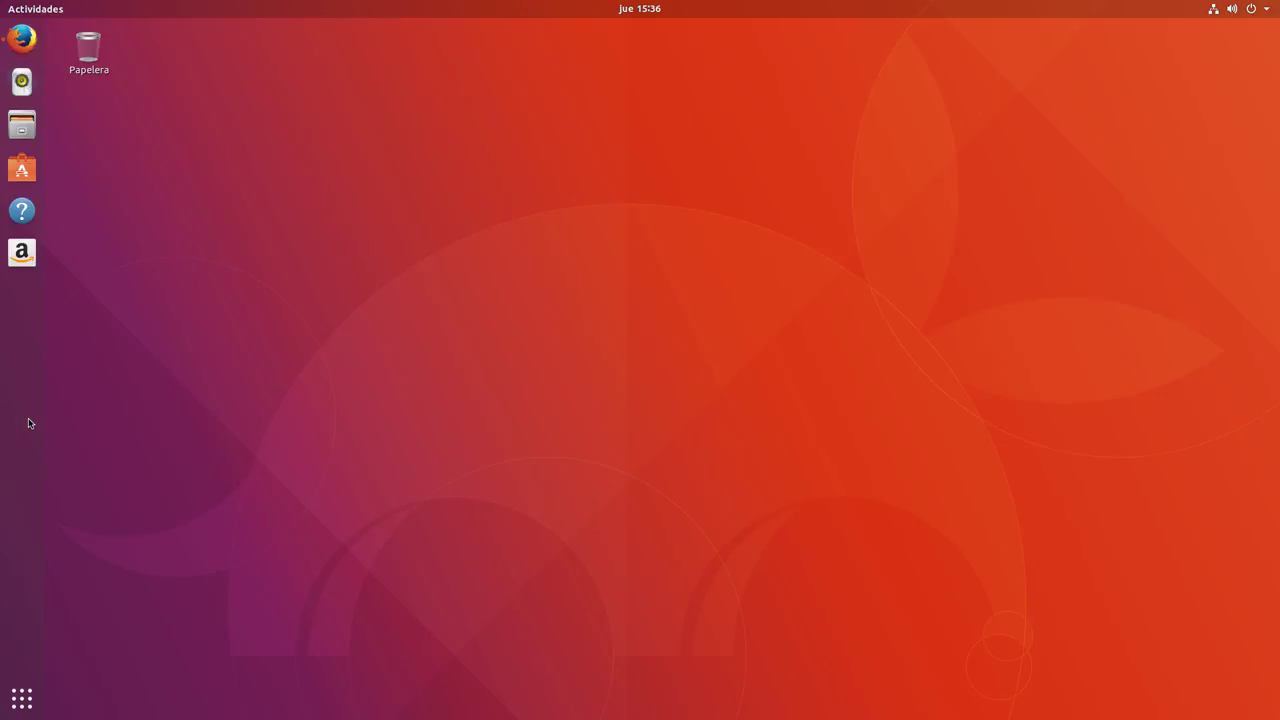
- Reopen Archivos and Rhythmbox with the home folder window in front, and try to show the overview of open windows
mouse_move(0, 437)
left_click(22, 126)
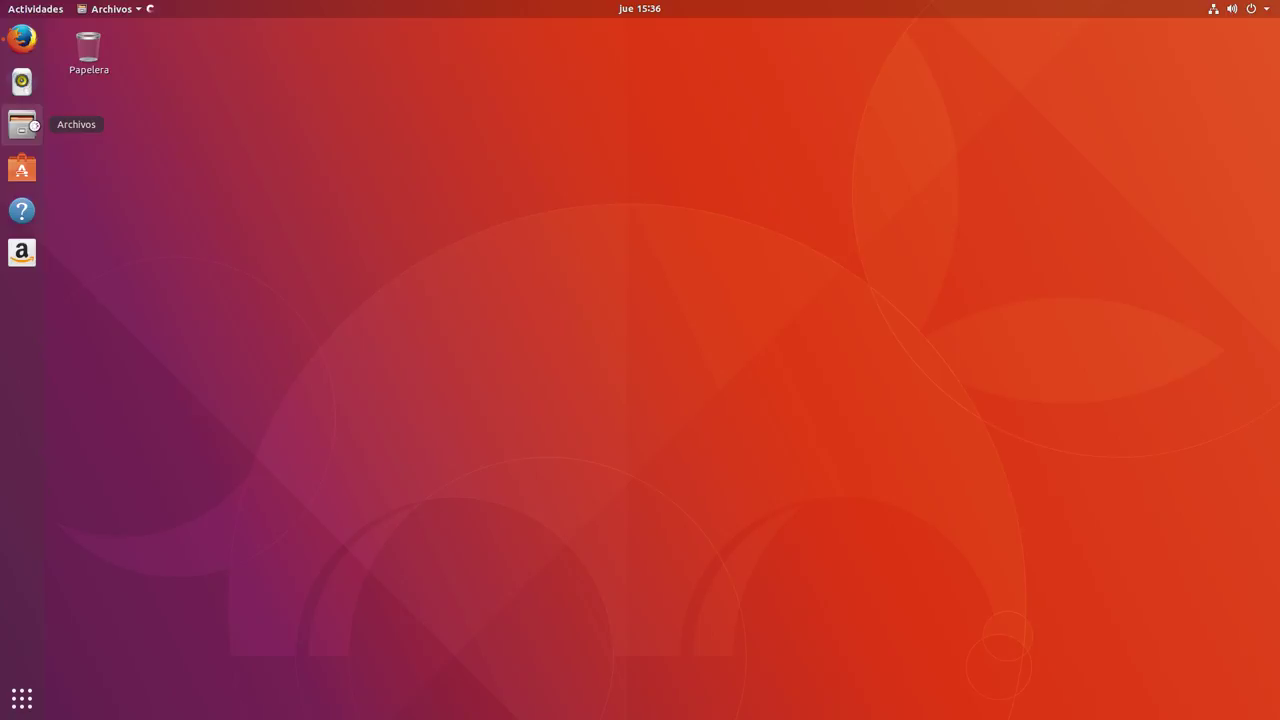
left_click(22, 81)
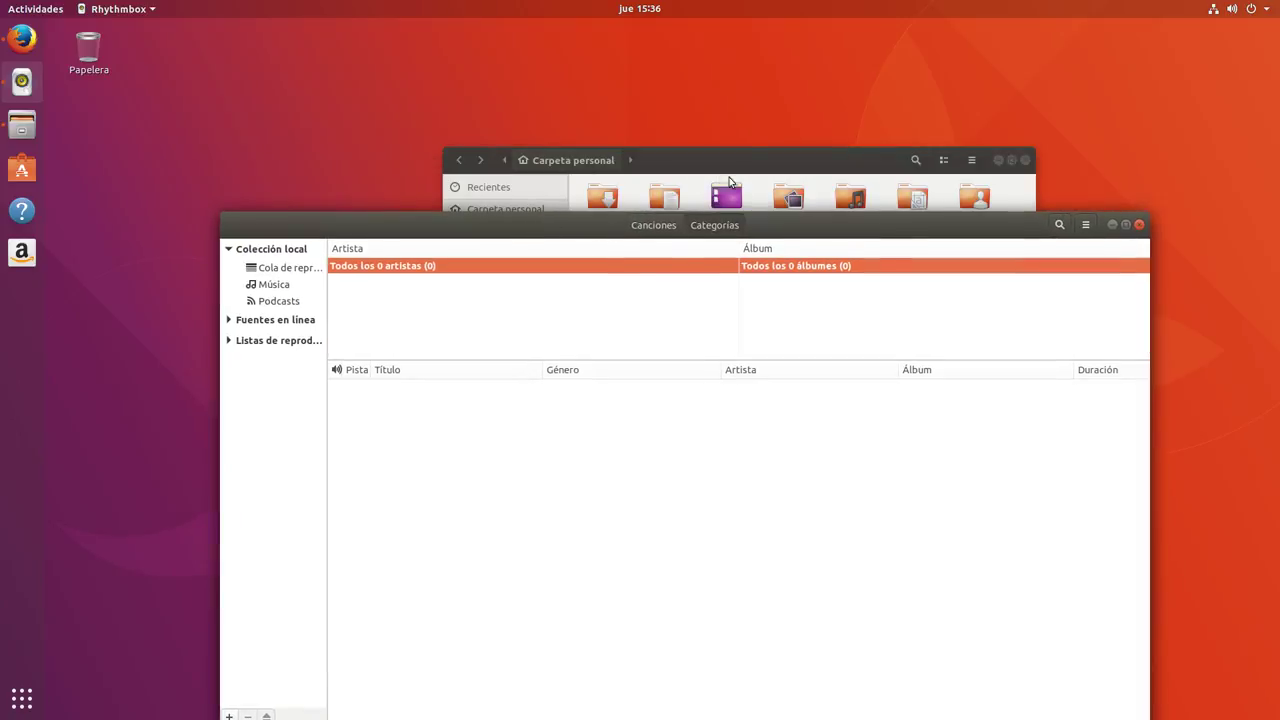
left_click(748, 154)
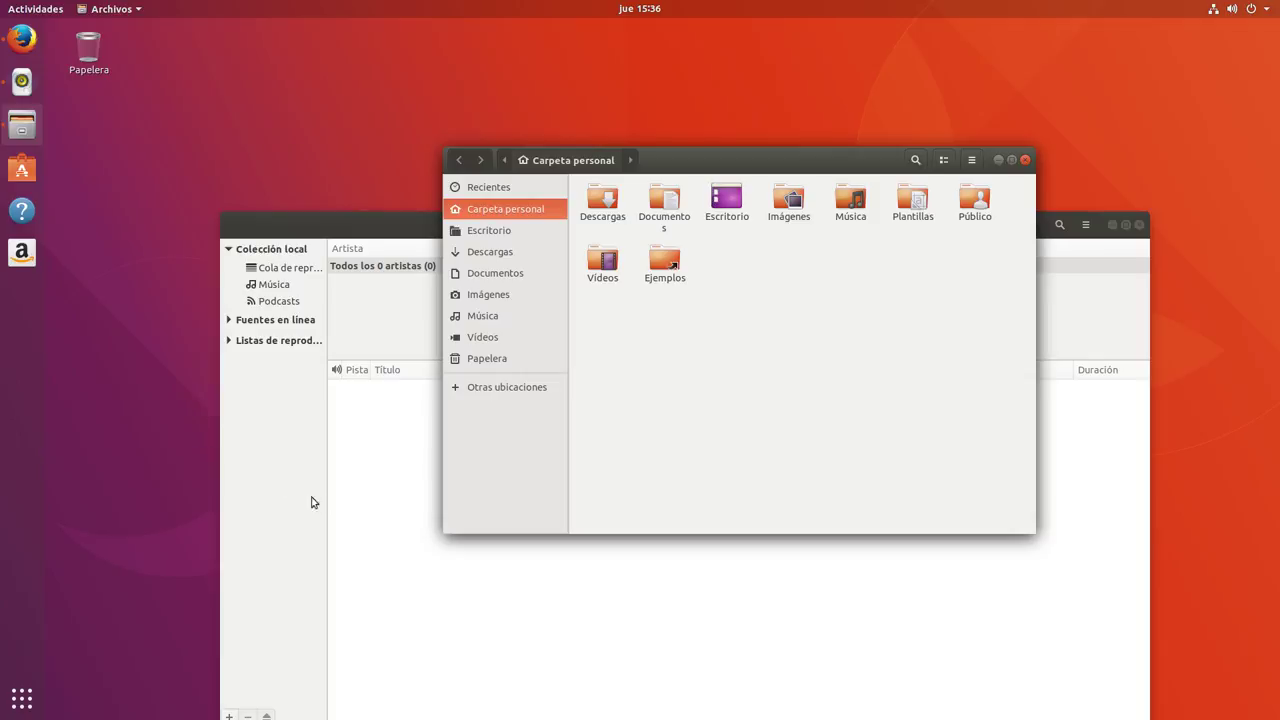
mouse_move(9, 8)
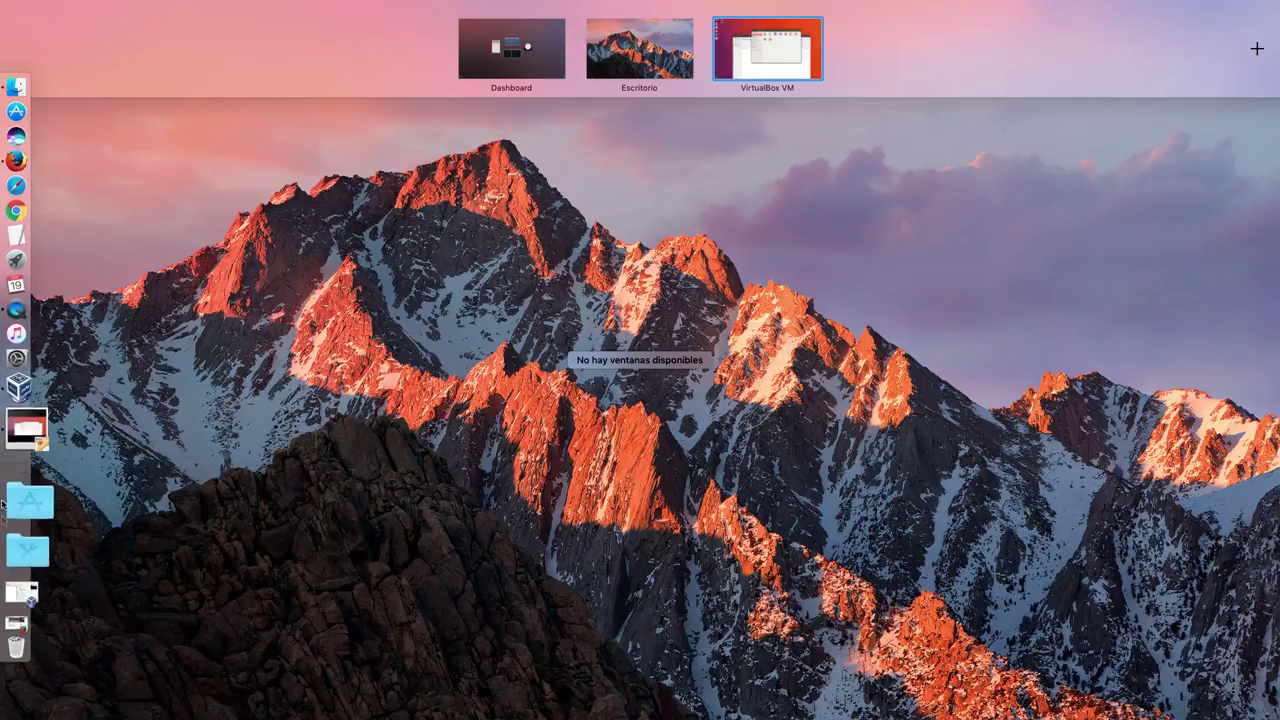
- Return from the host's window overview to the Ubuntu desktop, and close the home folder and Rhythmbox windows
left_click(257, 89)
key("ctrl+Up")
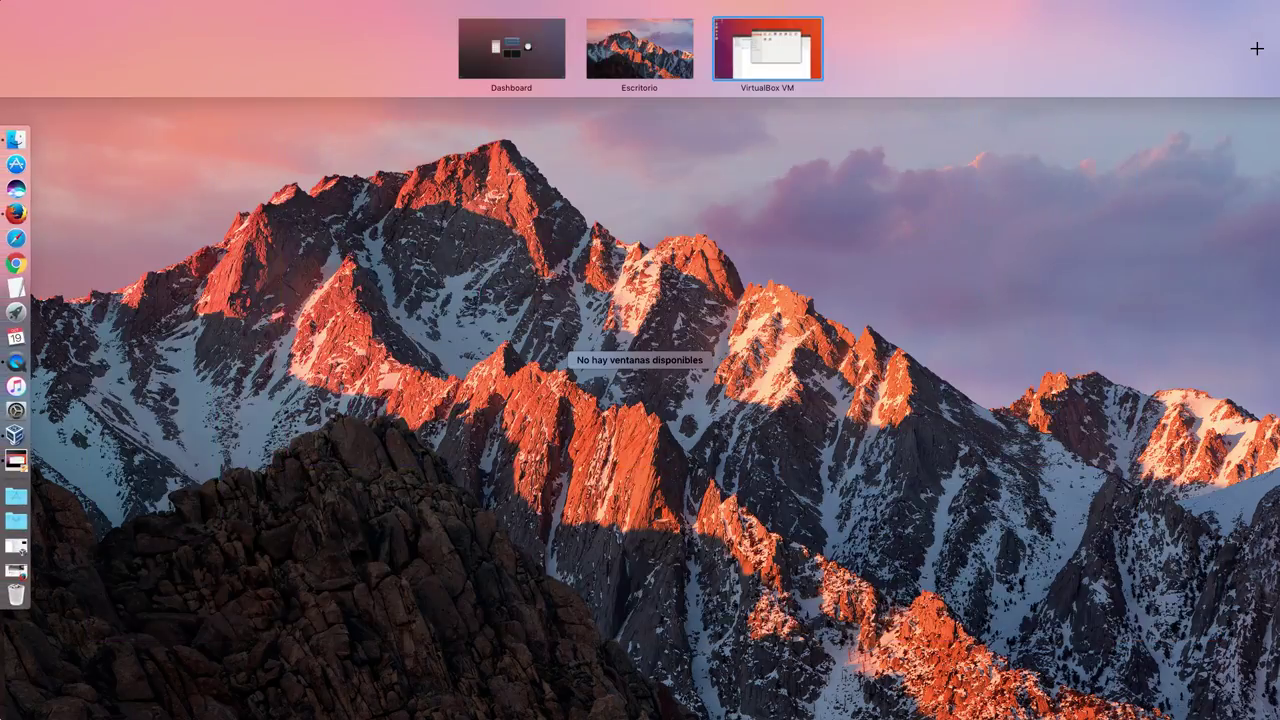
key("ctrl+Up")
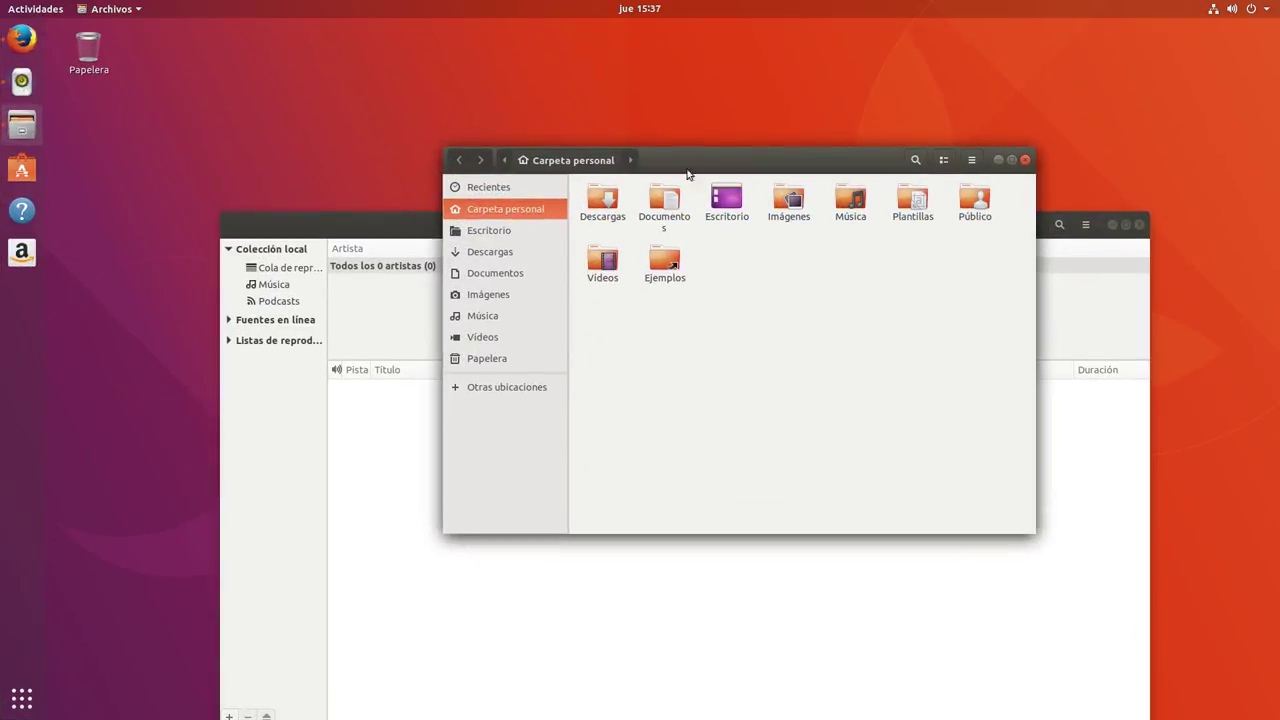
left_click_drag(802, 158, 707, 76)
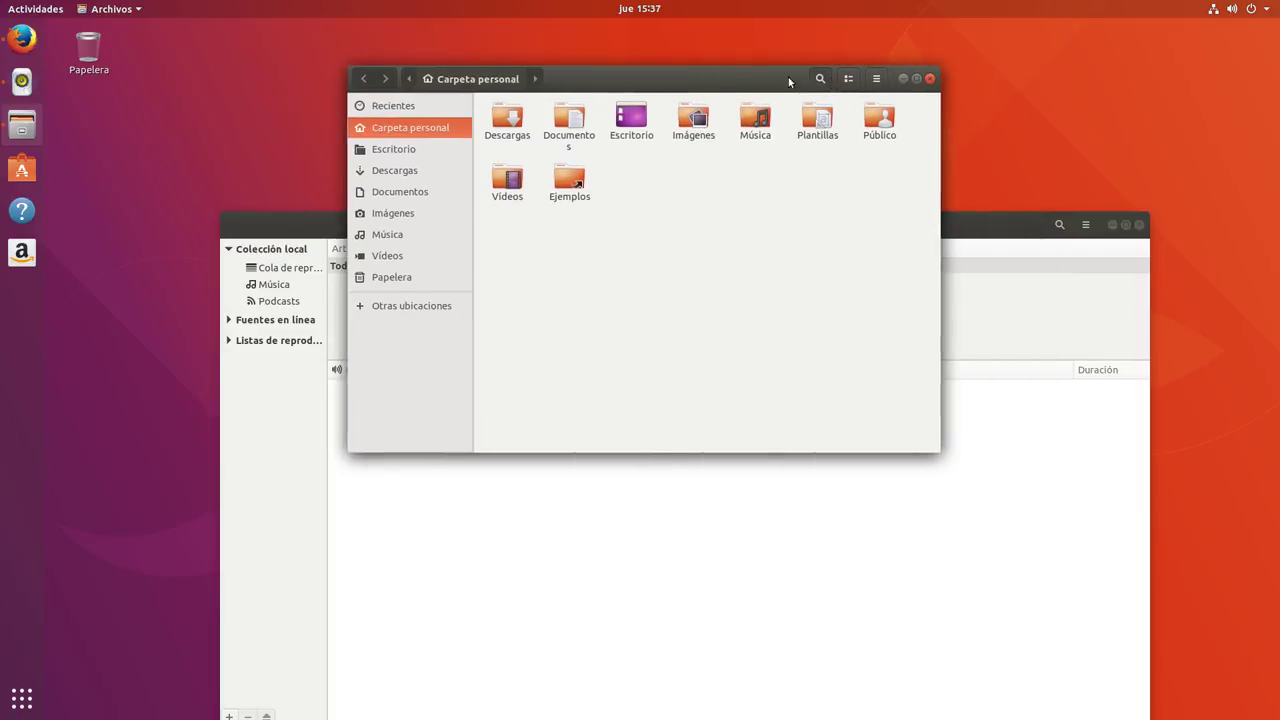
left_click(931, 80)
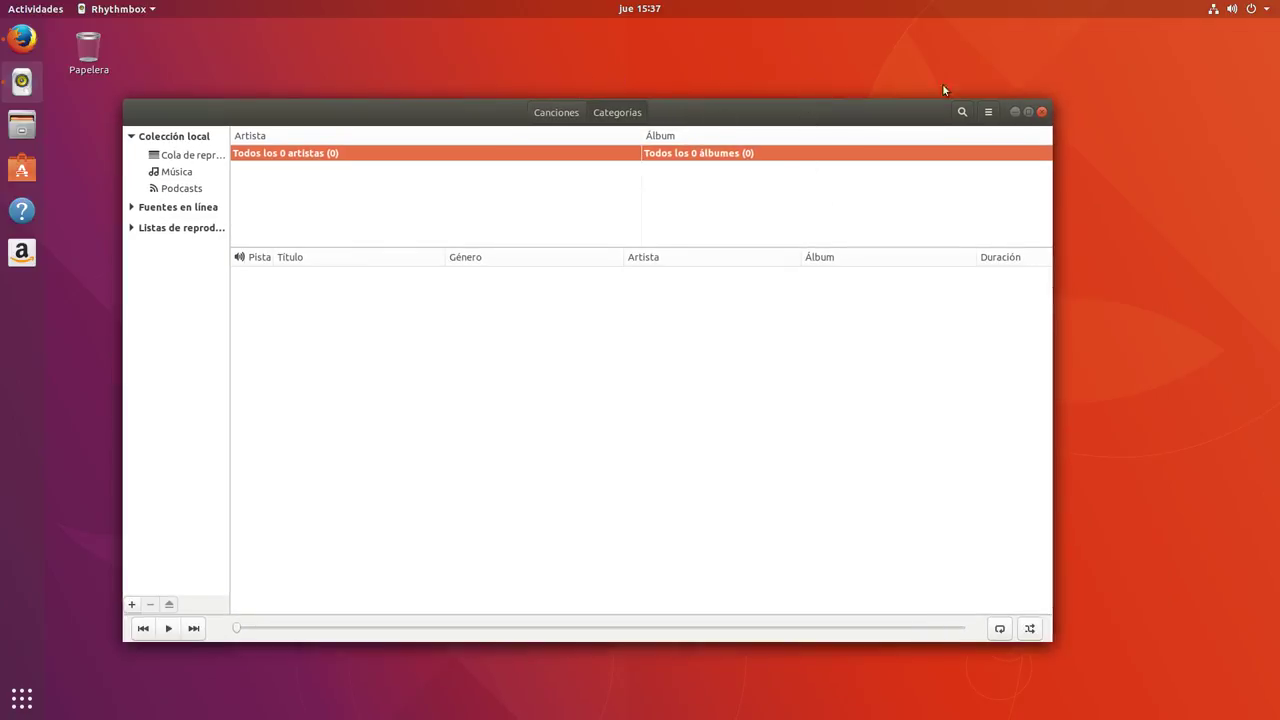
left_click(1041, 111)
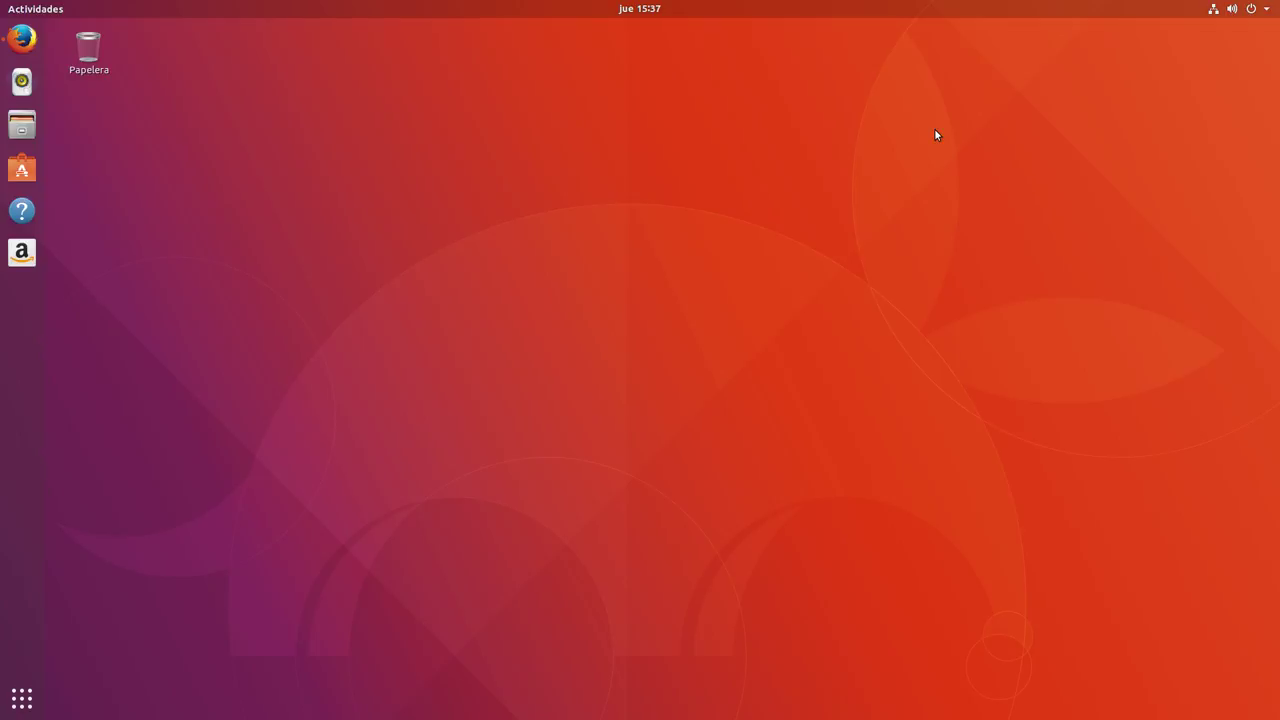
- Reopen the home folder in Archivos and move its window closer to the middle of the desktop
left_click(22, 126)
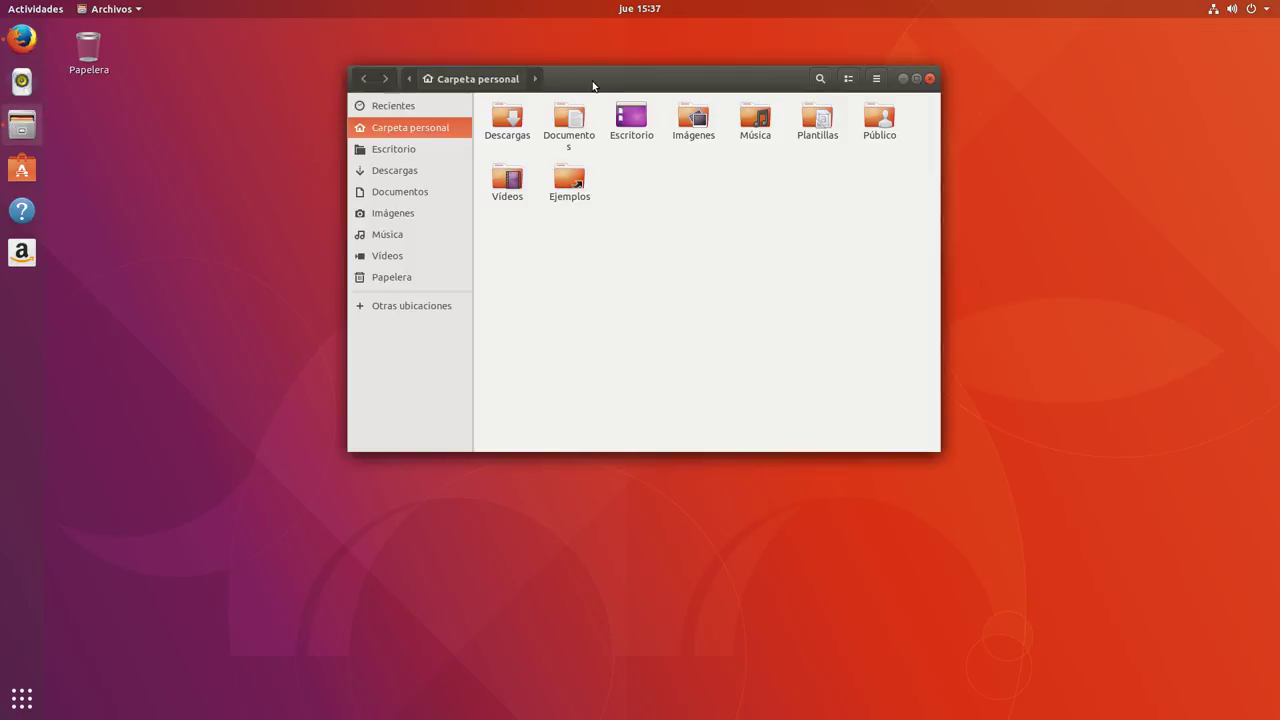
left_click_drag(594, 84, 639, 113)
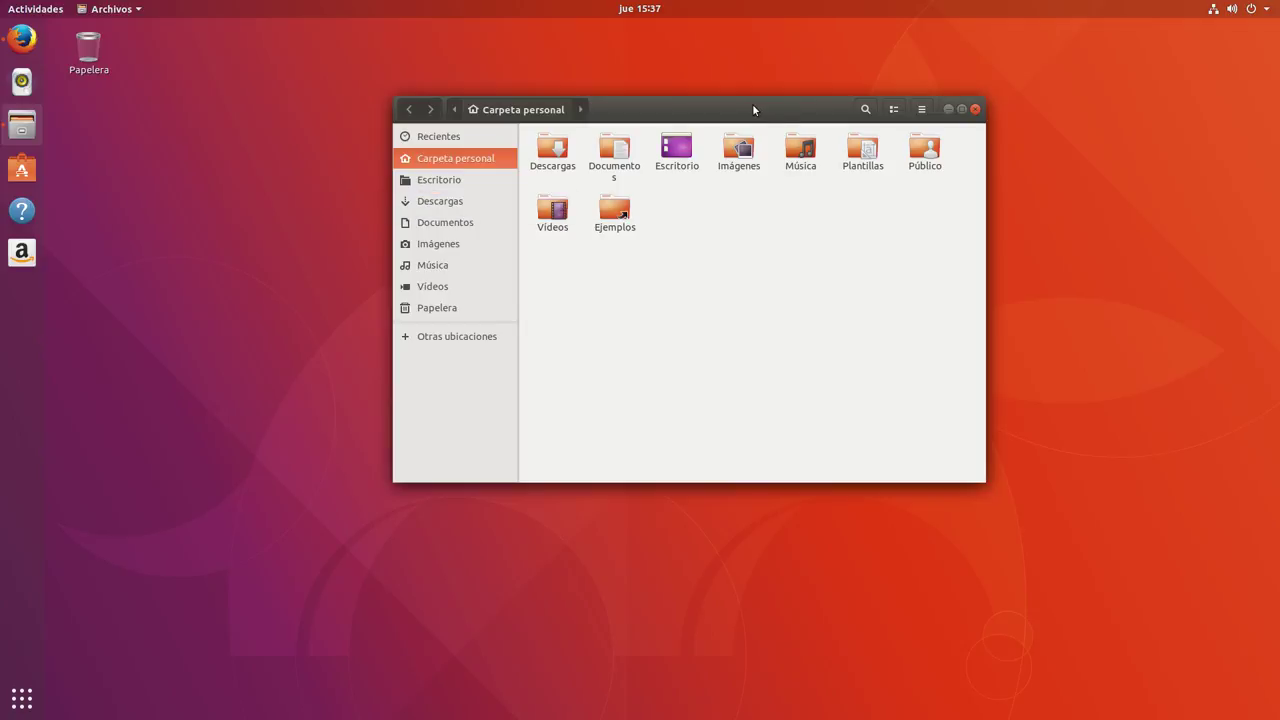
left_click_drag(753, 109, 754, 145)
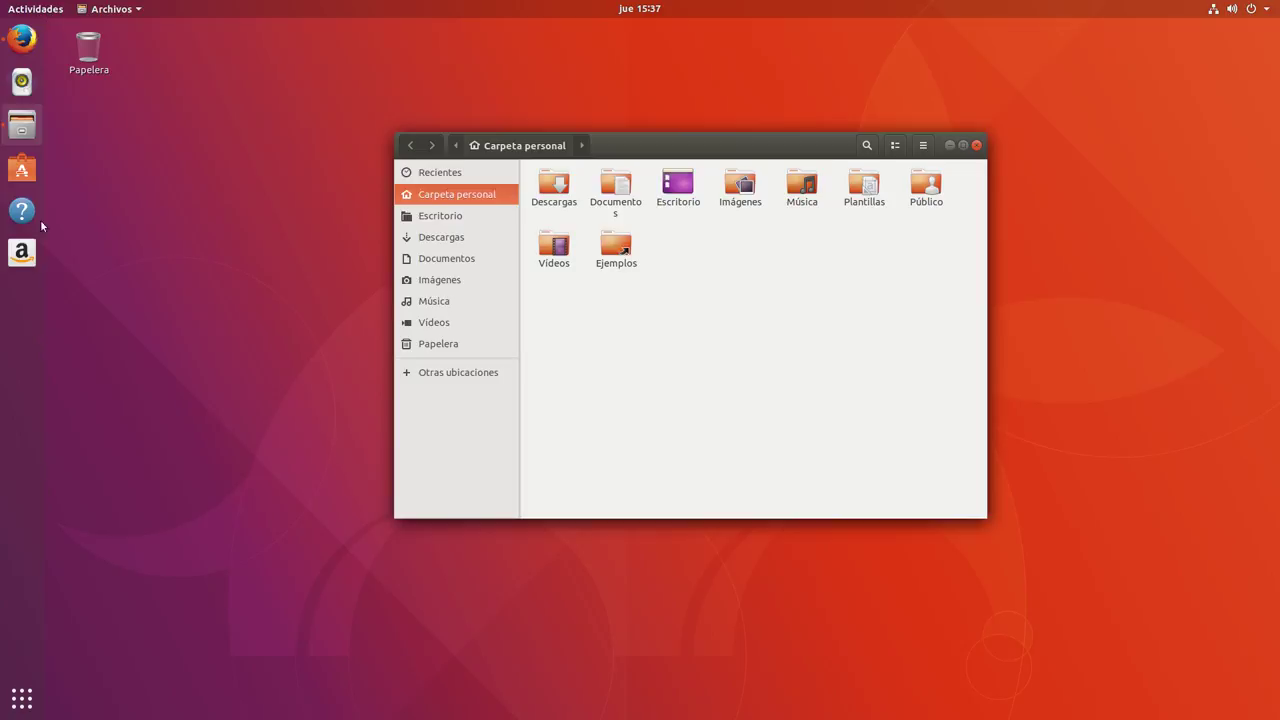
mouse_move(1160, 15)
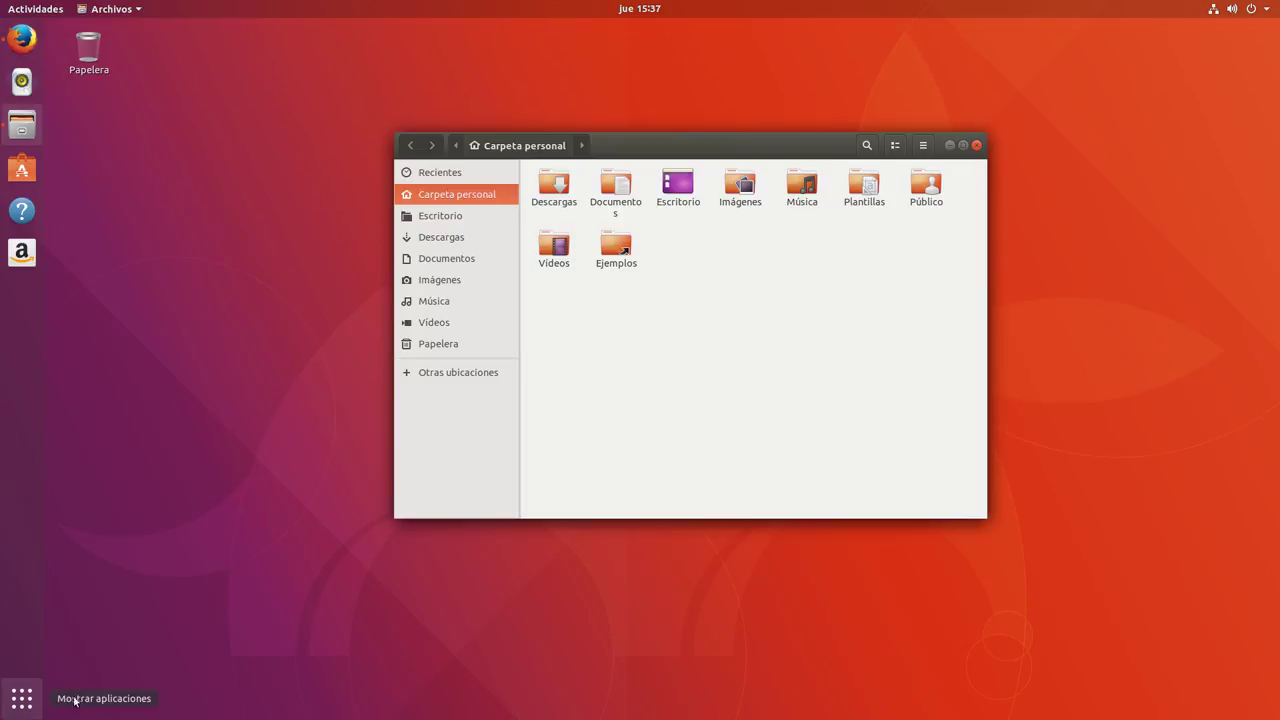
- Browse the application overview, checking the Frecuentes and Todas views and both pages of installed applications
left_click(21, 698)
left_click(21, 698)
left_click(21, 698)
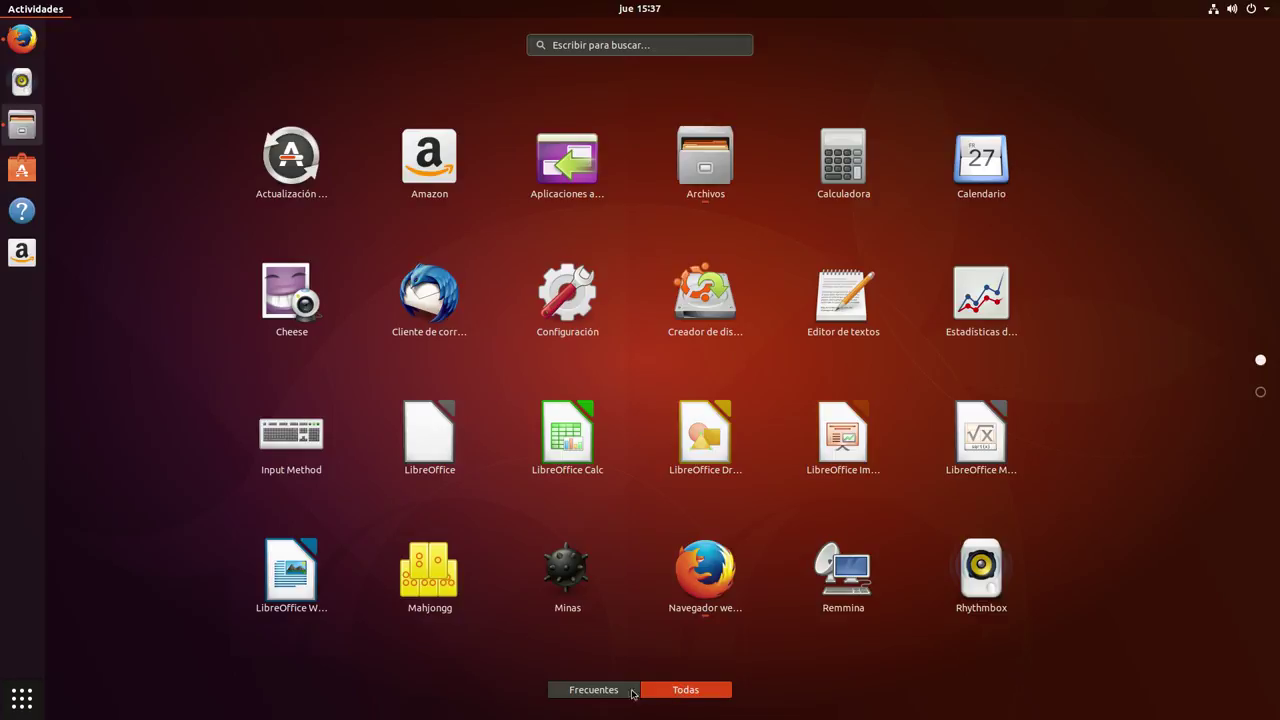
left_click(583, 692)
left_click(685, 690)
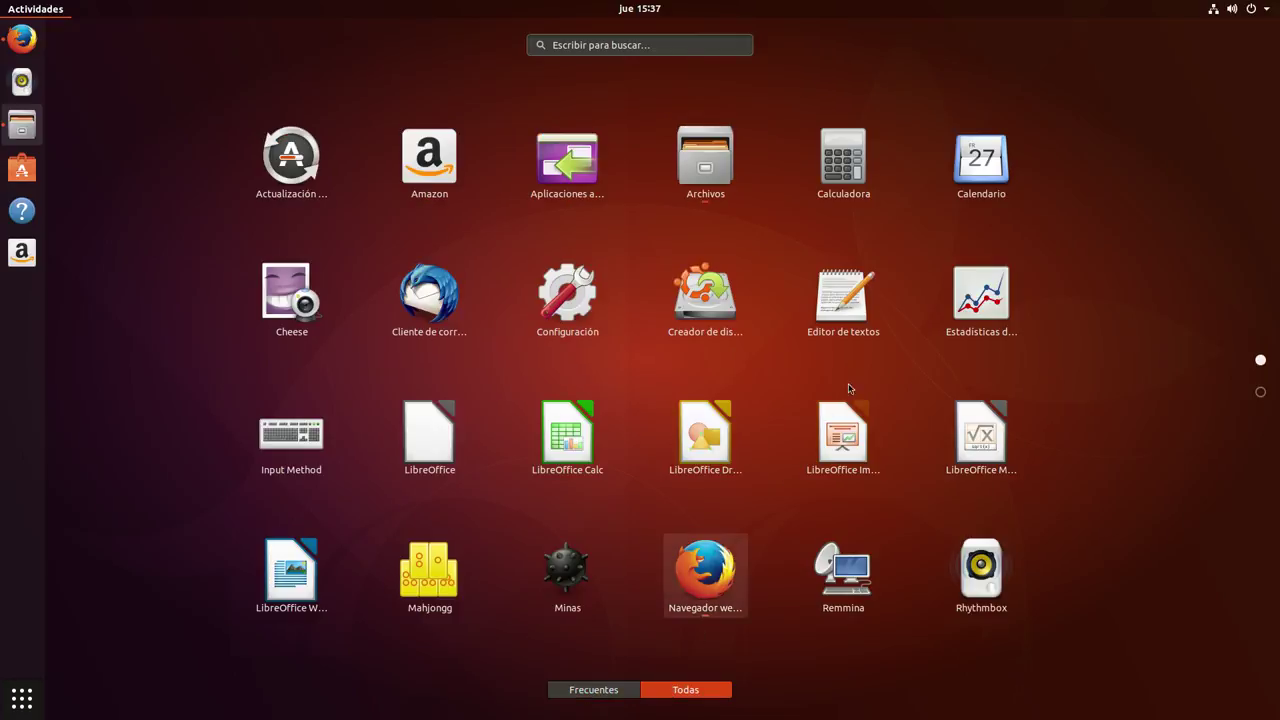
left_click(1260, 392)
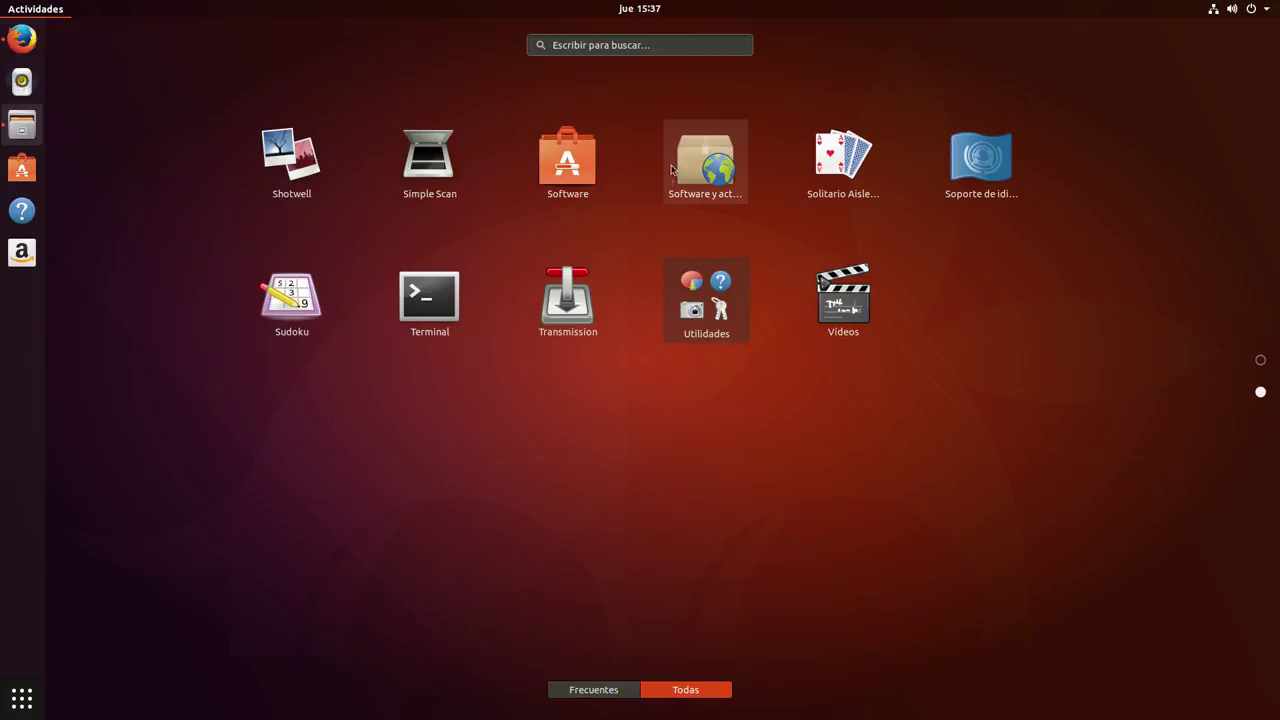
left_click(1260, 361)
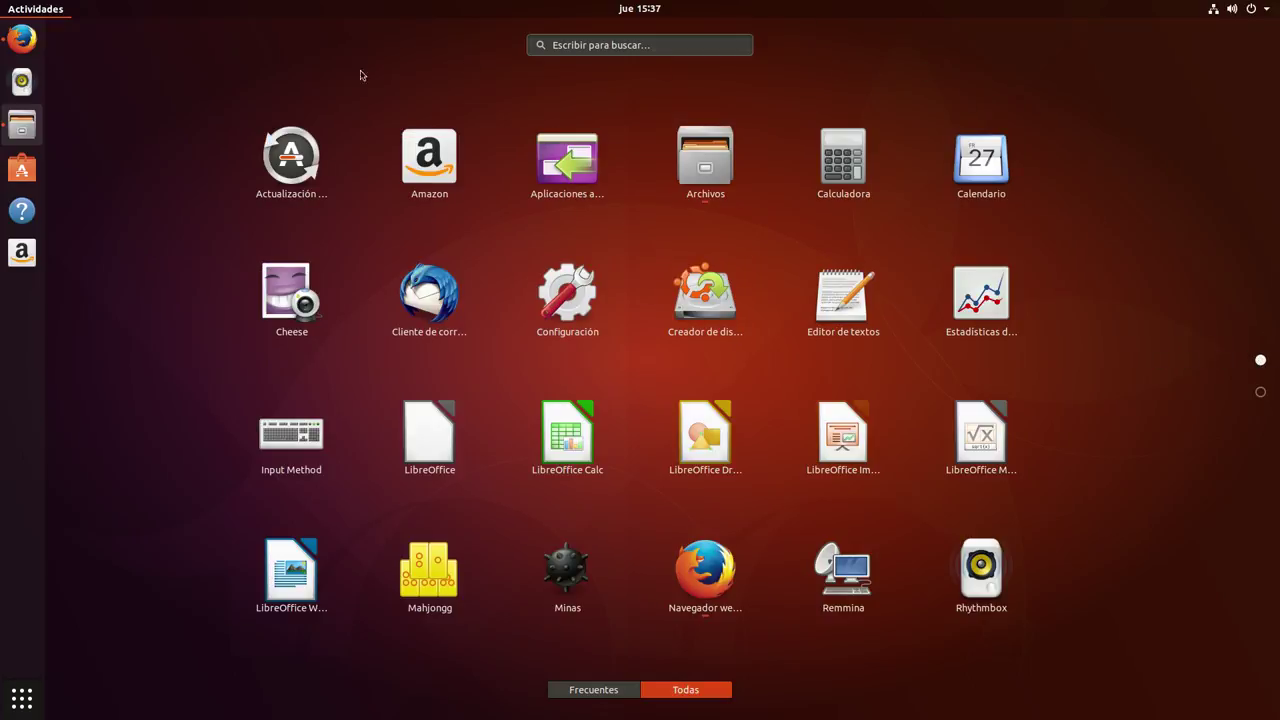
key("ctrl+super+f")
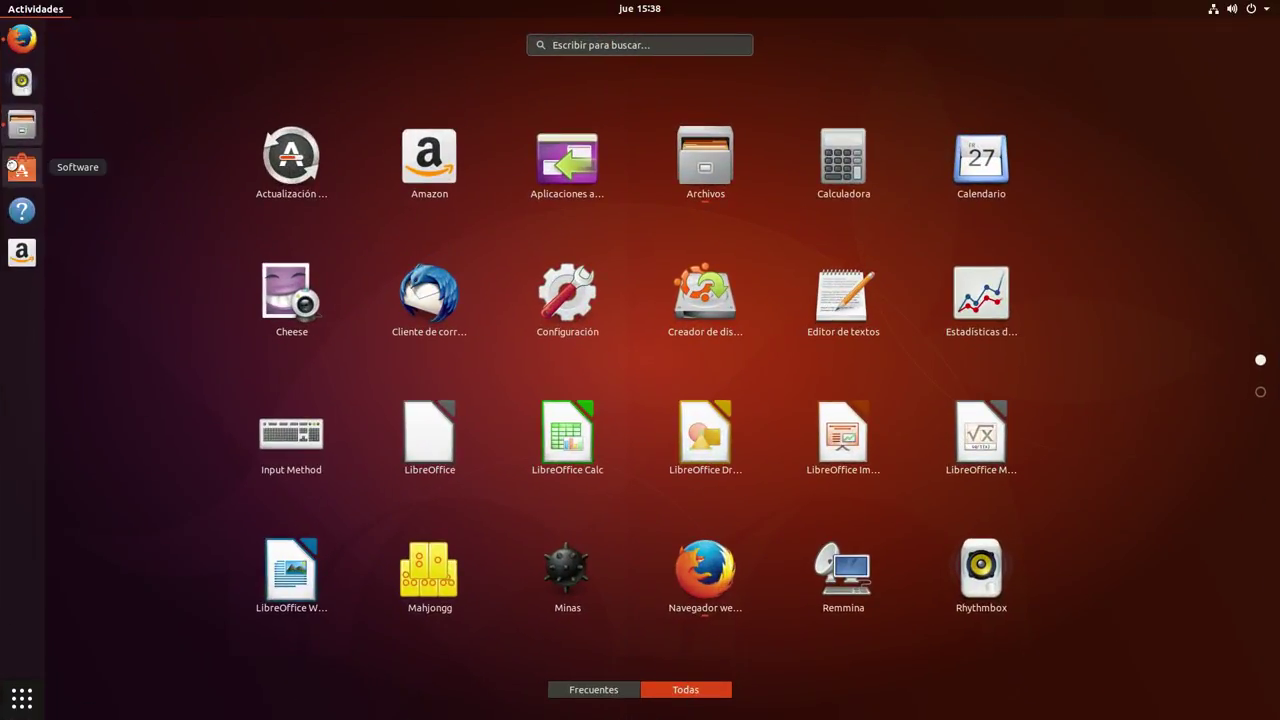
- Replace the home folder window with Ubuntu's Software application, and enlarge and reposition the Software window on the desktop
left_click(20, 170)
left_click(976, 143)
left_click_drag(431, 30, 658, 89)
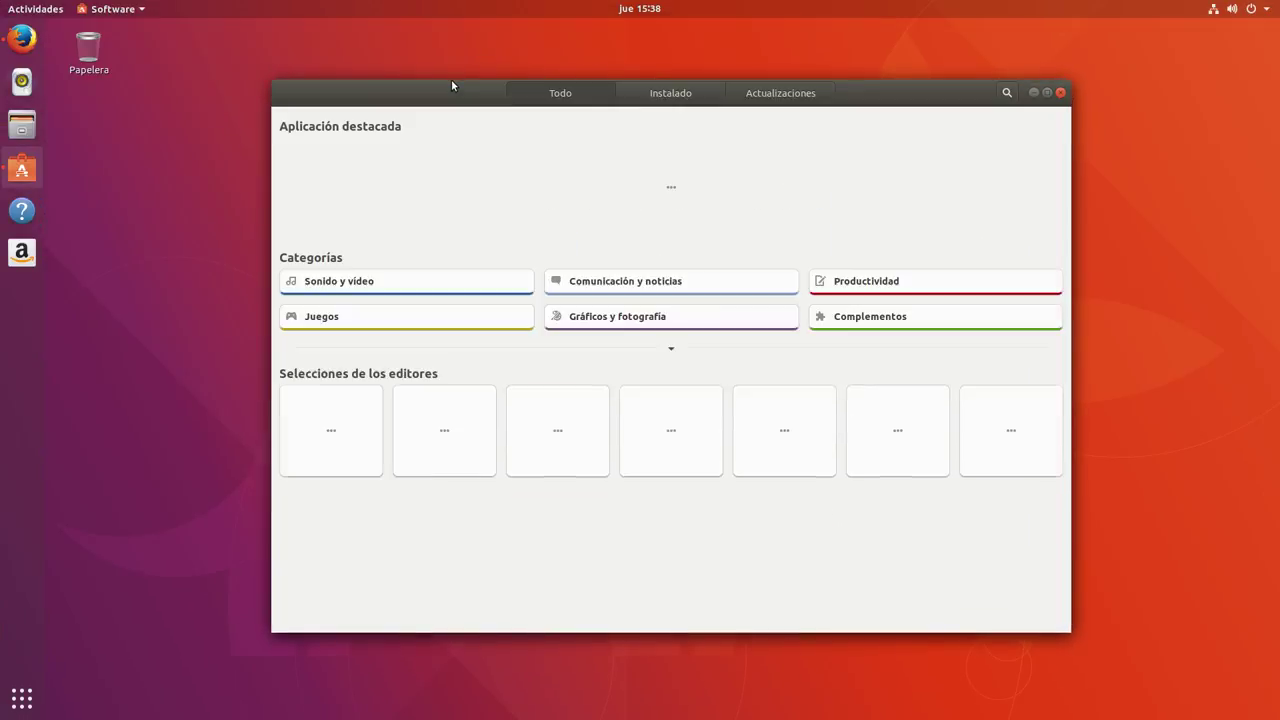
left_click_drag(440, 87, 407, 55)
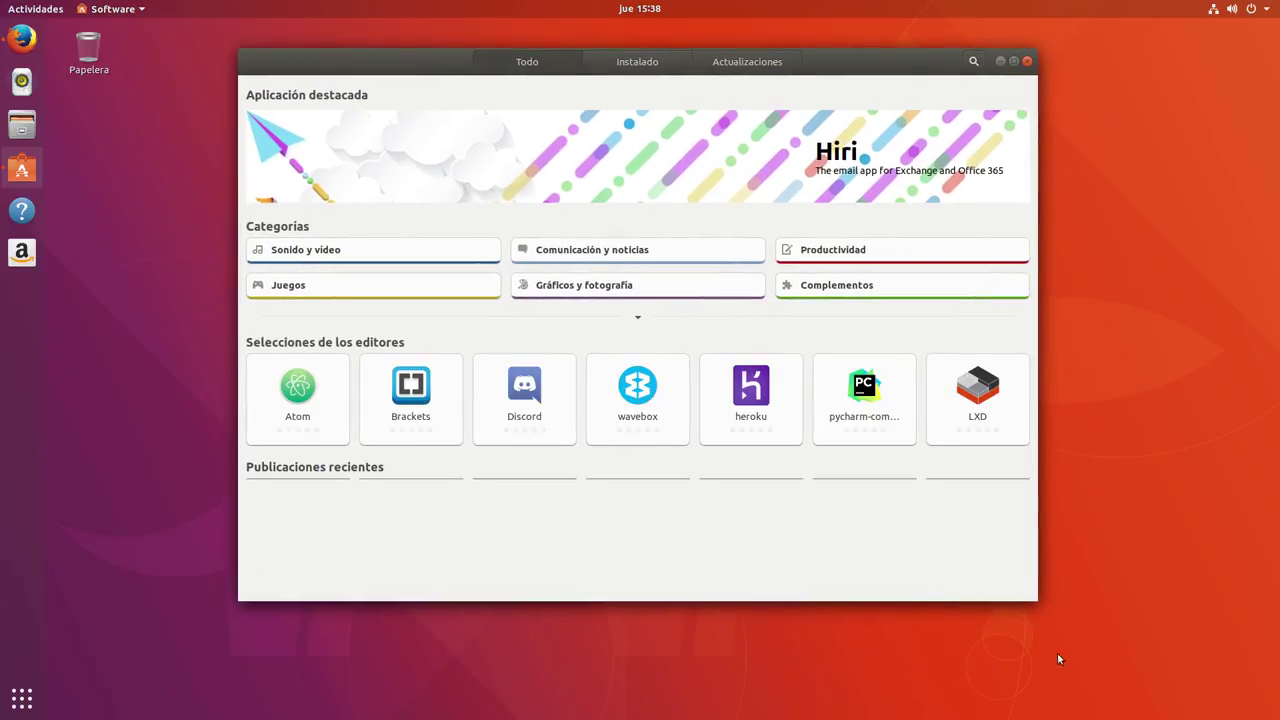
left_click_drag(1030, 599, 1153, 670)
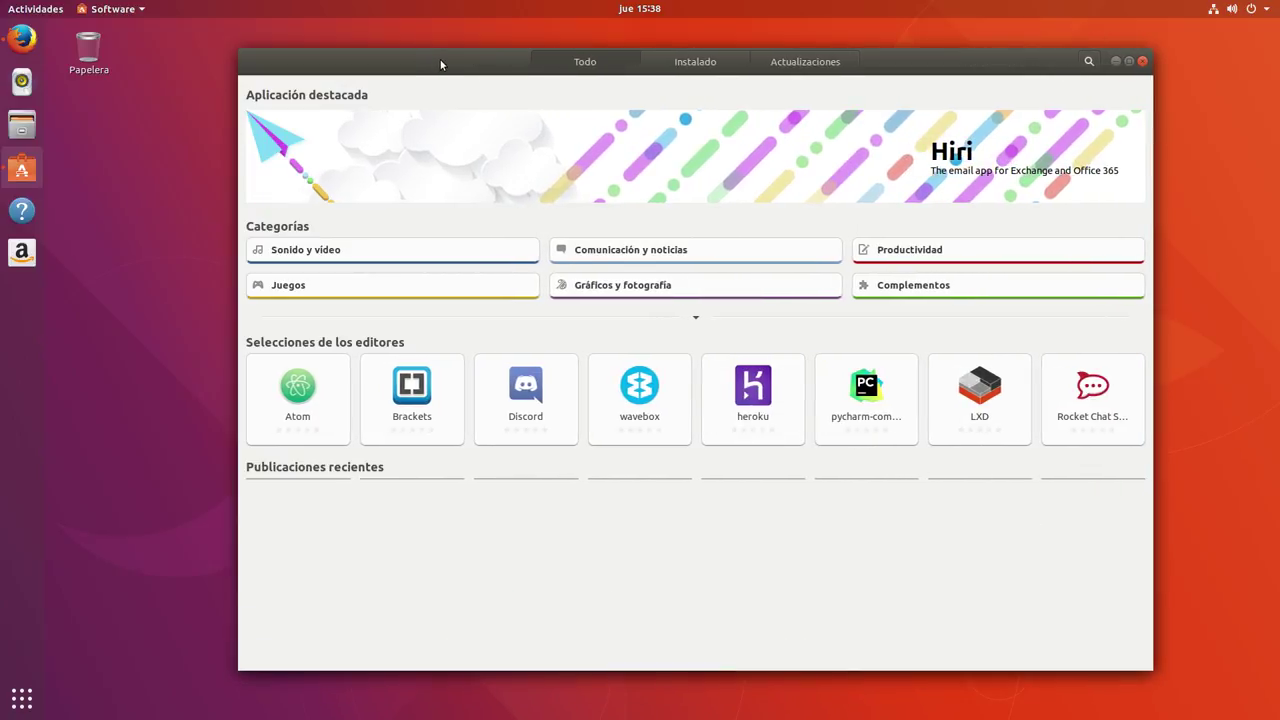
left_click_drag(440, 59, 363, 48)
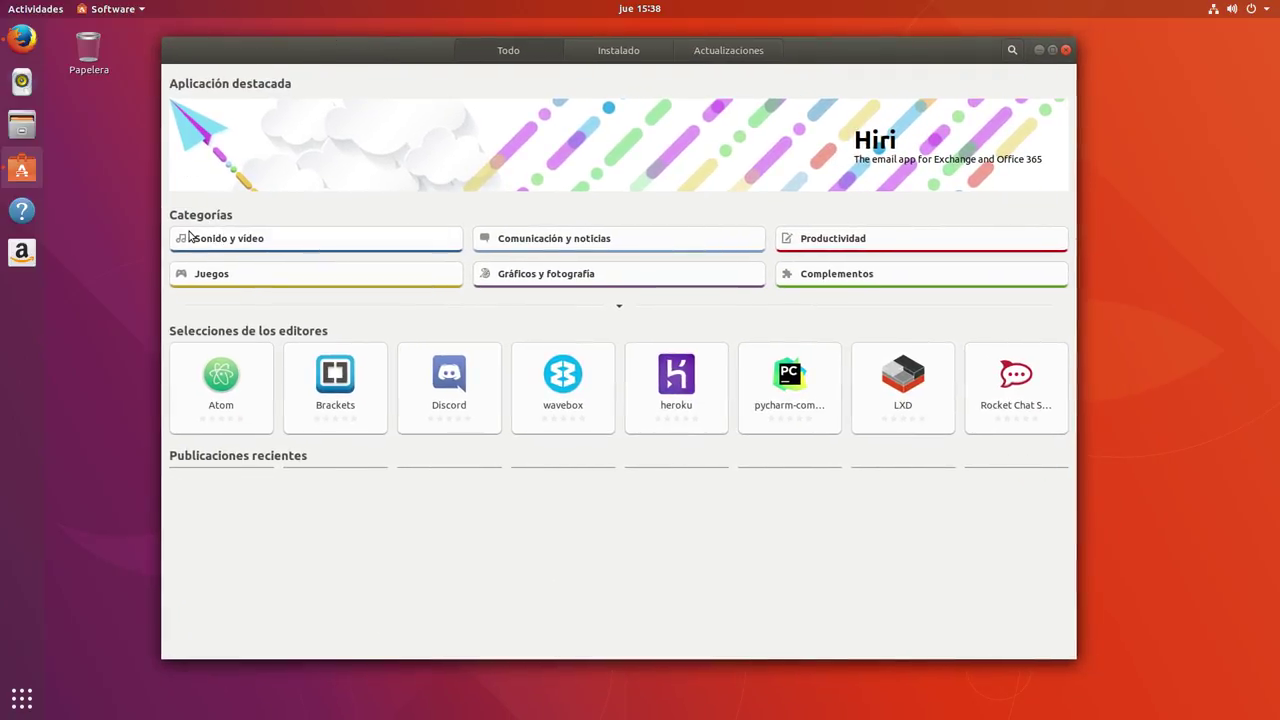
- Explore the Sonido y vídeo category, including Audacity's description and details, and the Gráficos y fotografía category
left_click(250, 246)
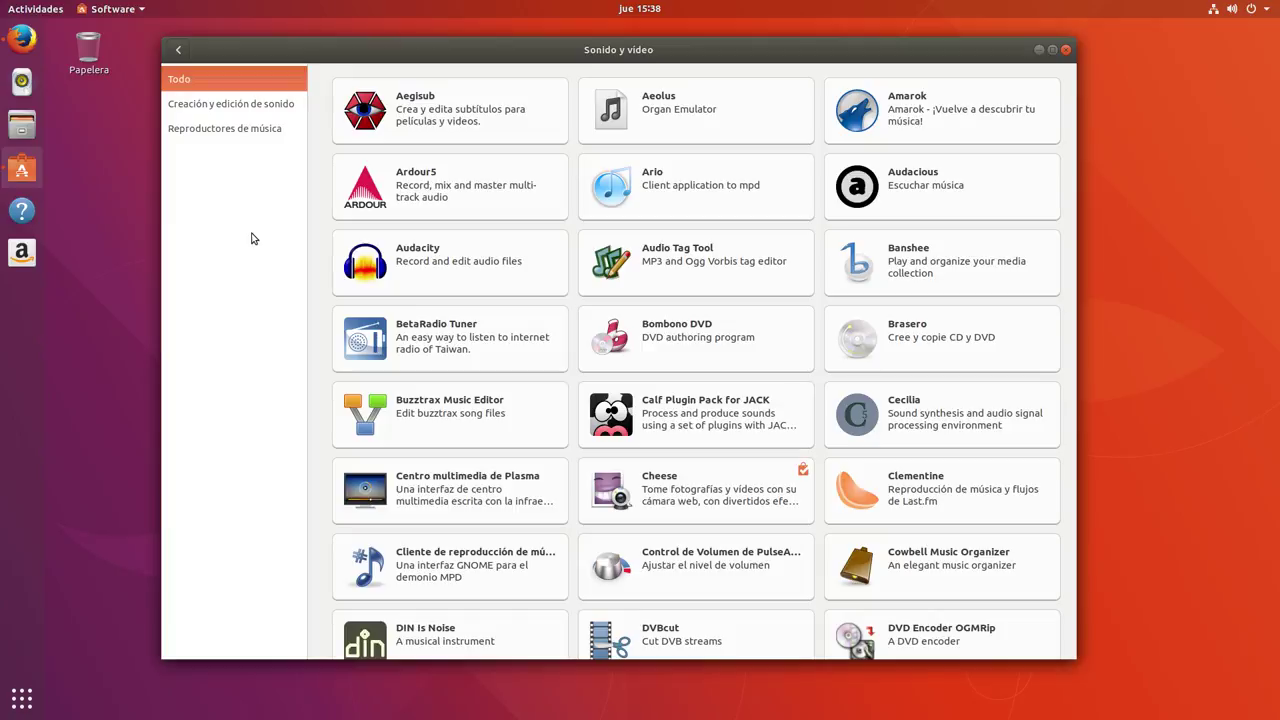
left_click(401, 257)
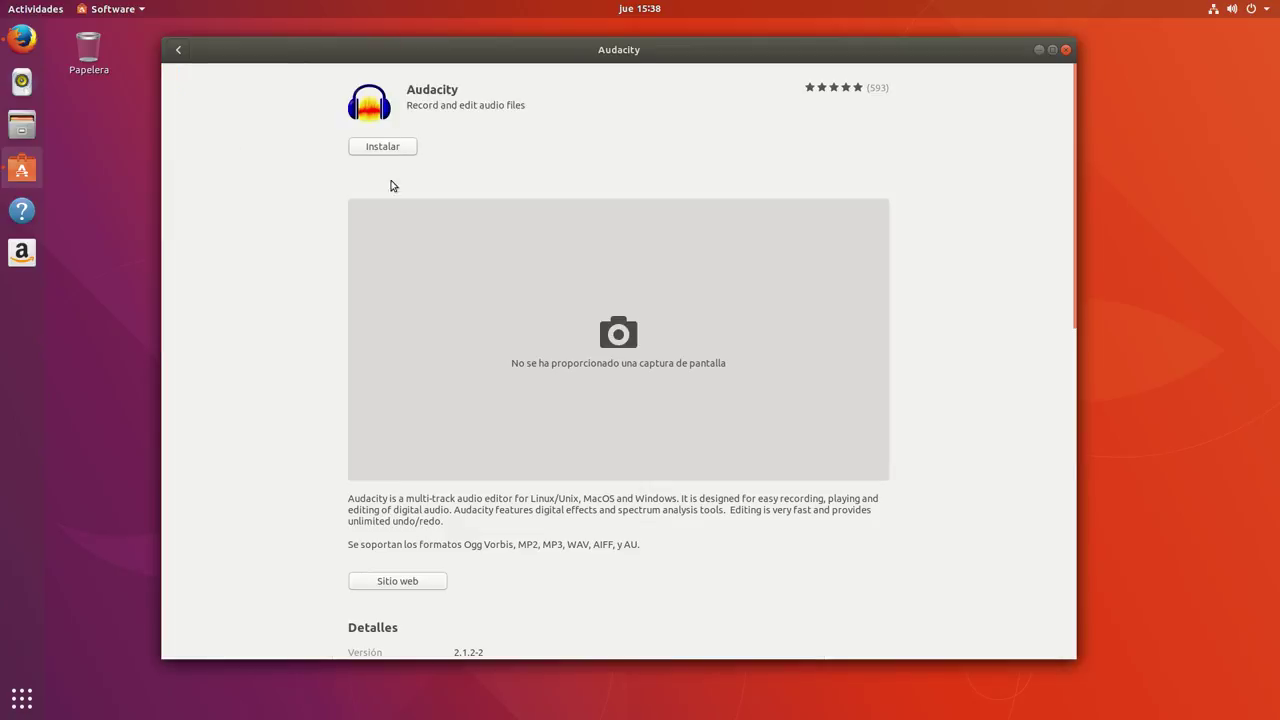
scroll(365, 531, "down", 3)
scroll(365, 531, "down", 1)
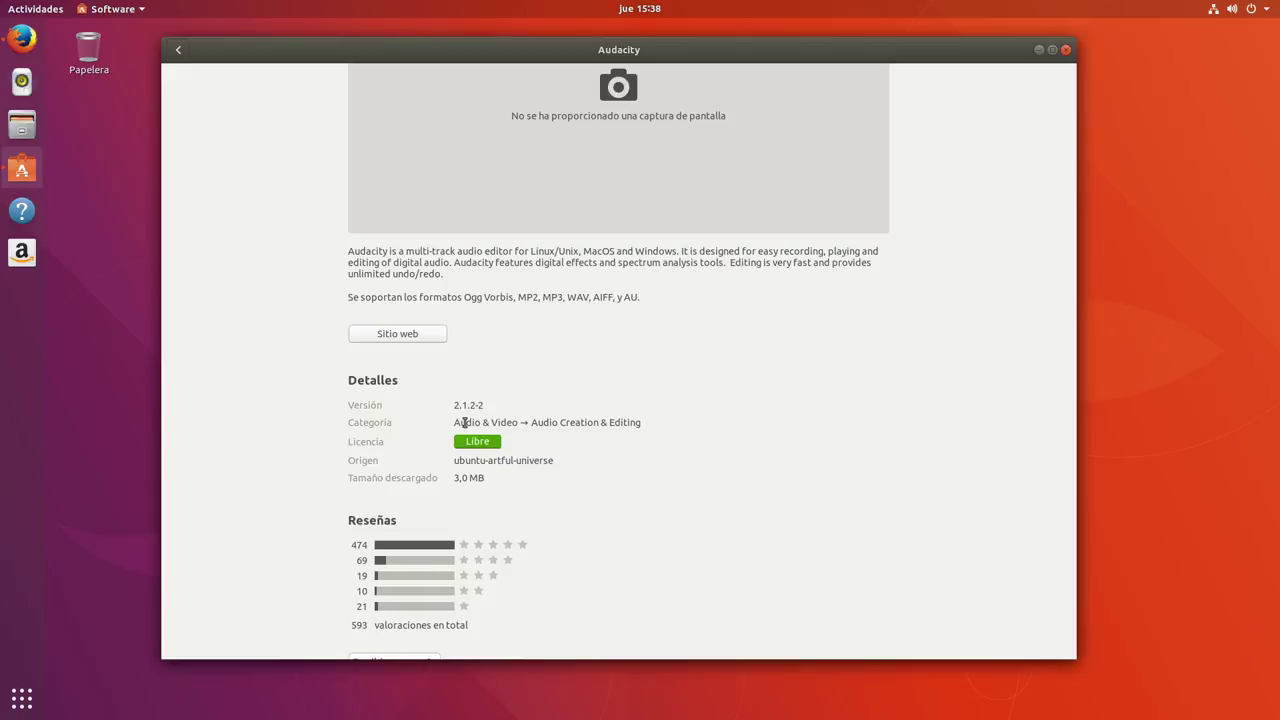
scroll(409, 446, "up", 4)
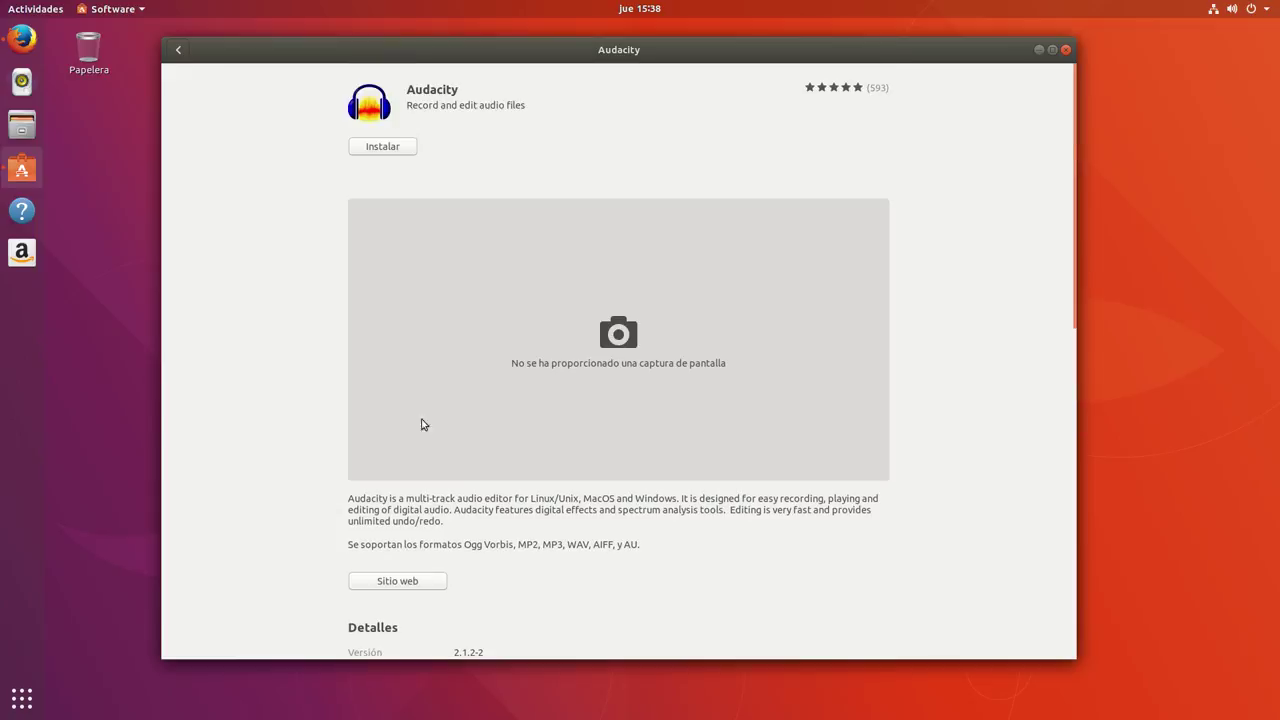
left_click(178, 50)
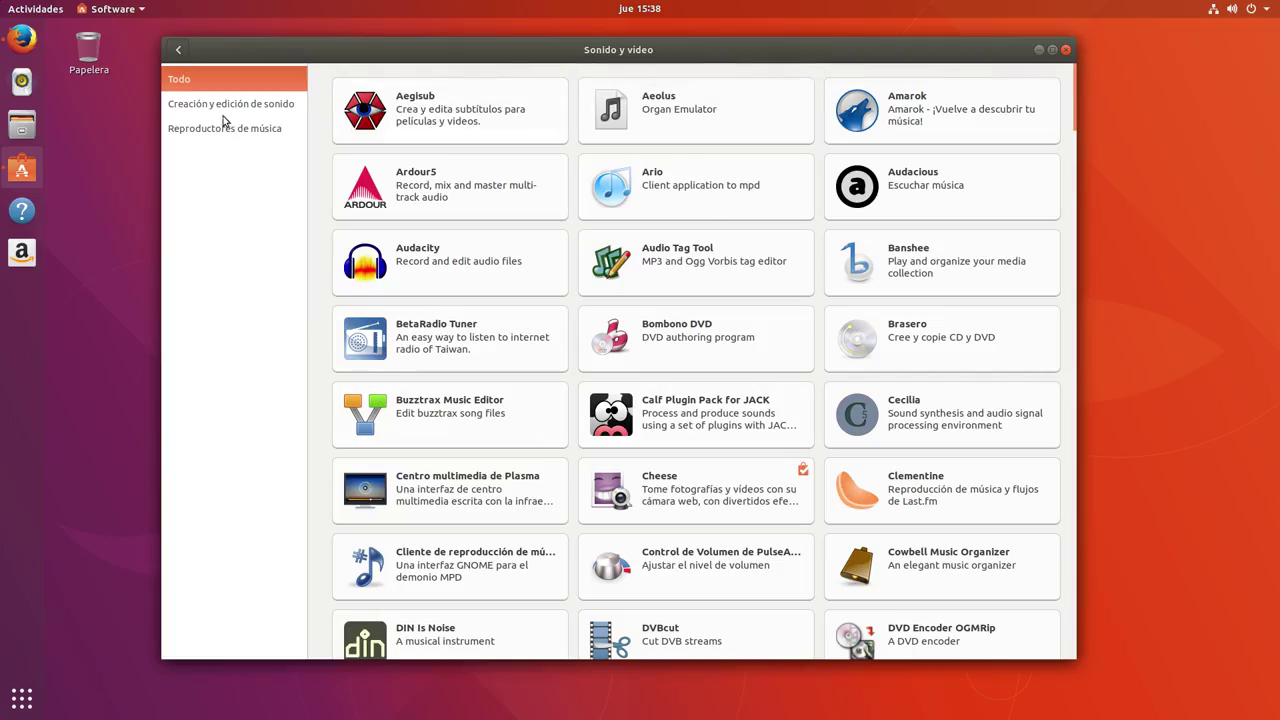
left_click(178, 52)
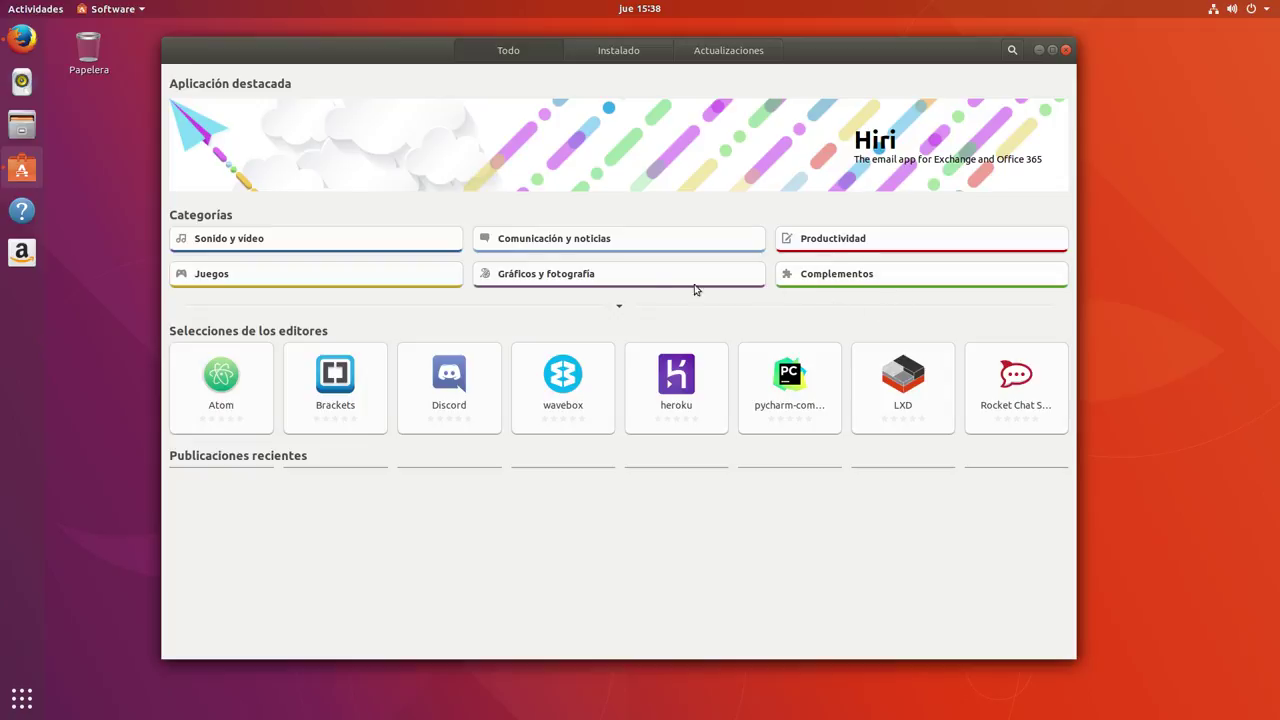
left_click(565, 280)
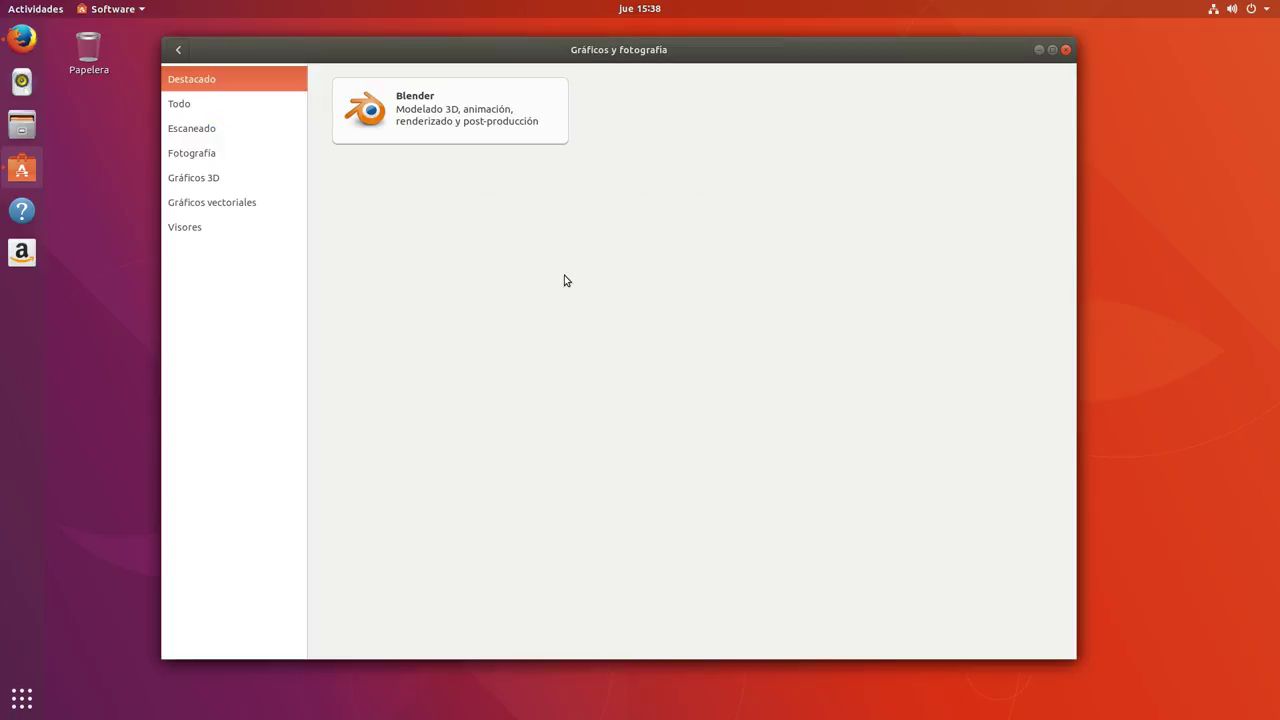
left_click(177, 50)
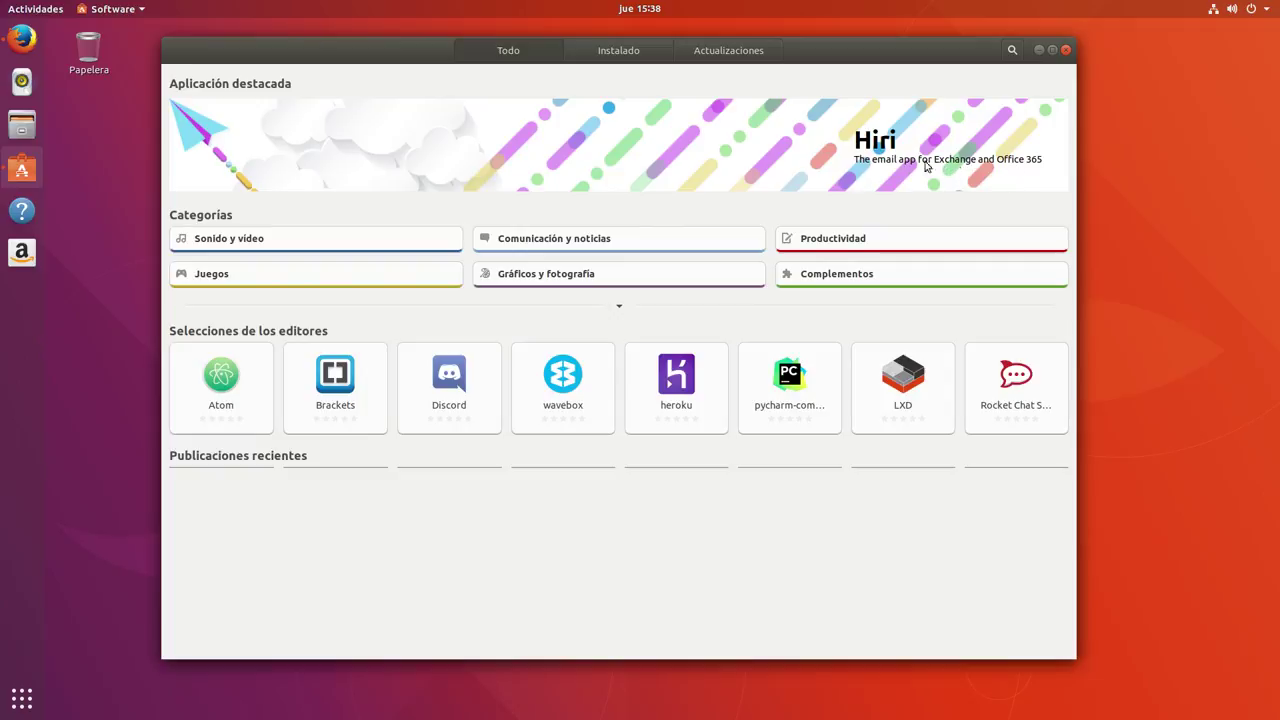
- Review the installed applications and the available updates in Software, and close its window
left_click(640, 60)
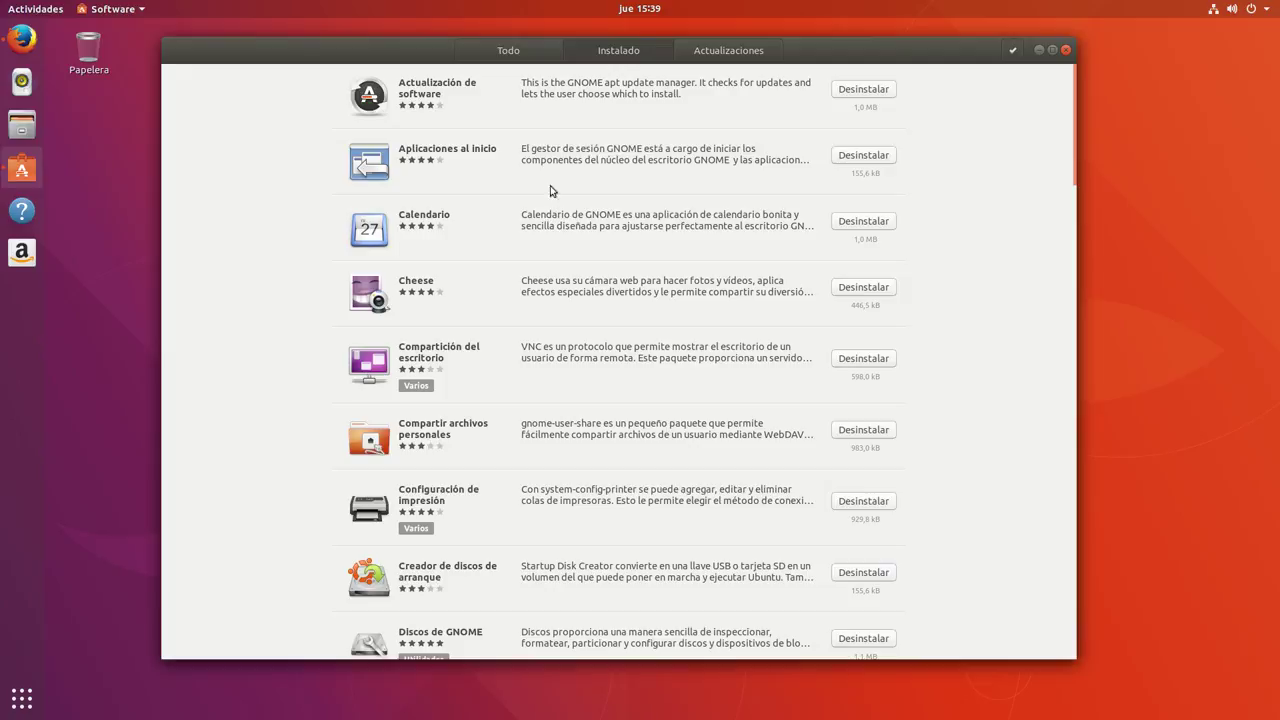
scroll(452, 400, "down", 10)
scroll(454, 397, "up", 8)
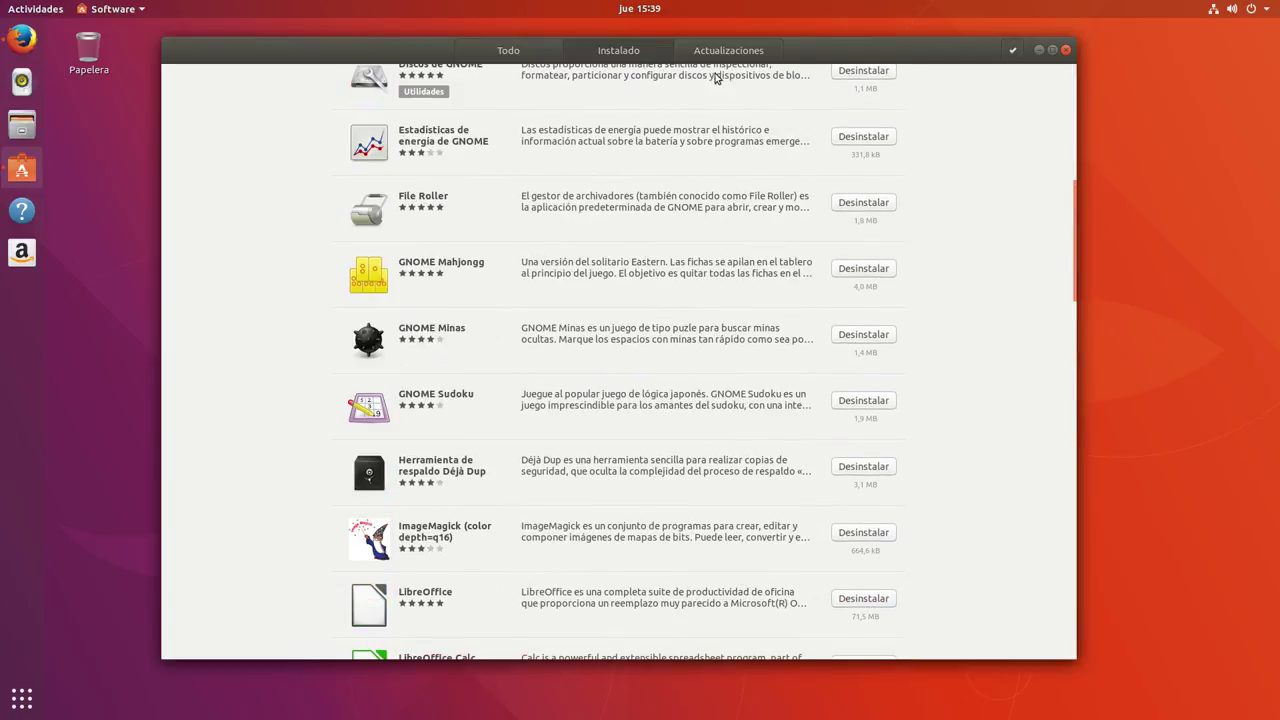
left_click(728, 50)
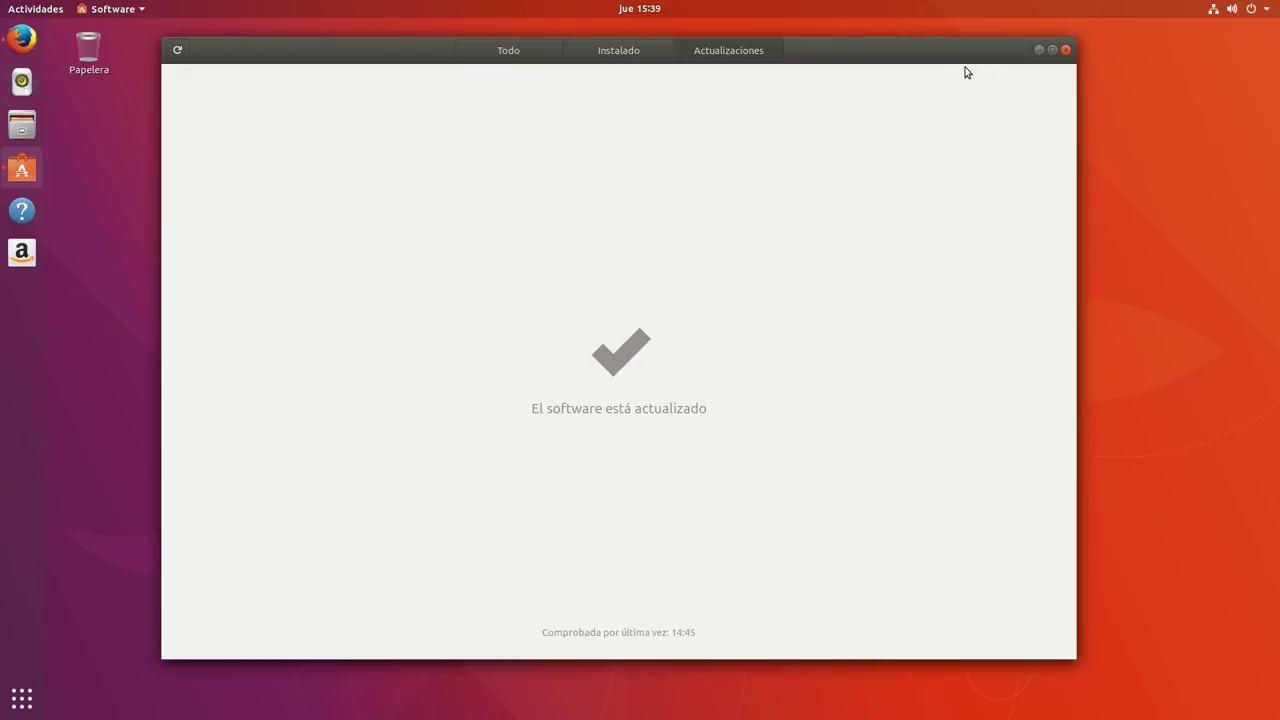
left_click(1066, 50)
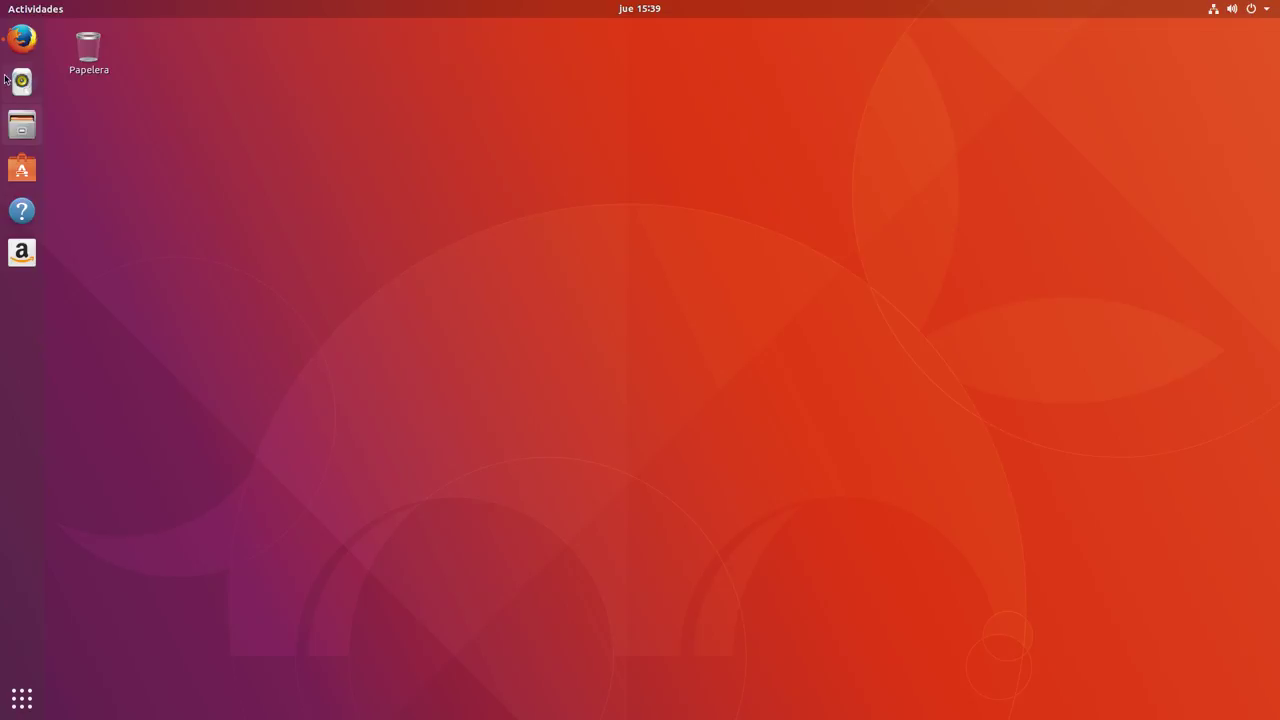
- Search the applications for "ter" and launch Terminal
left_click(22, 695)
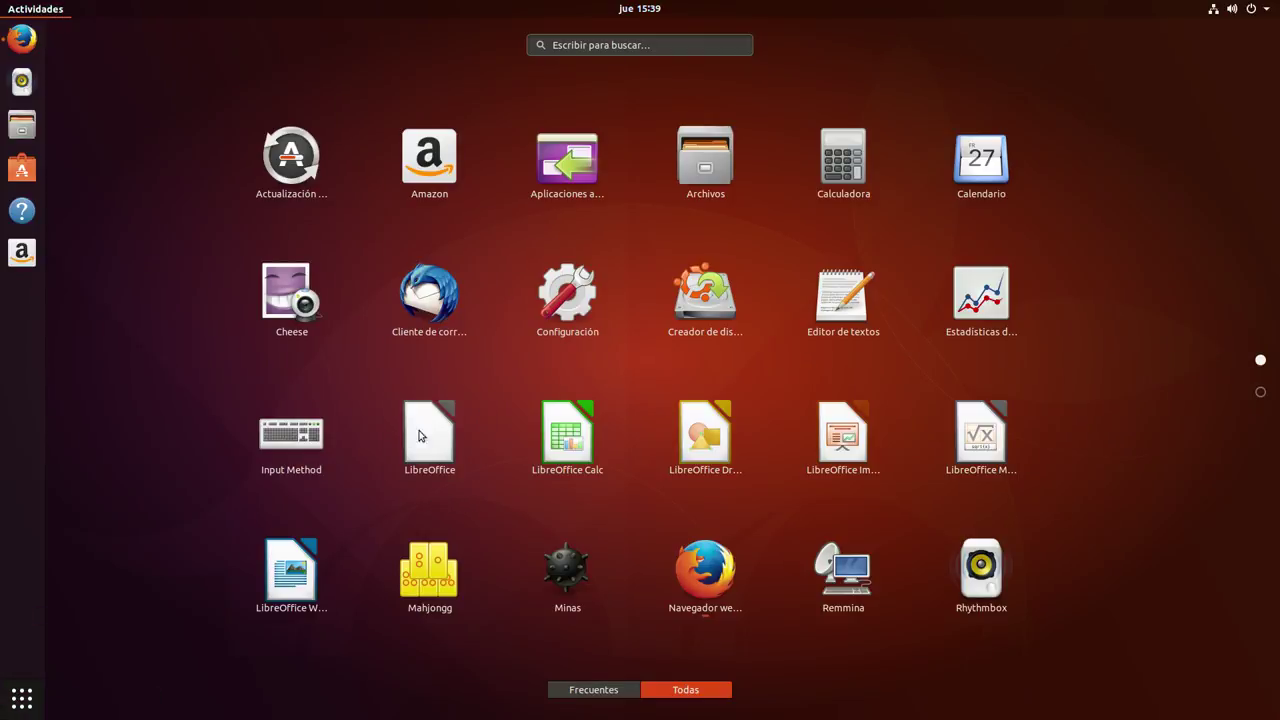
left_click(605, 48)
type("ter")
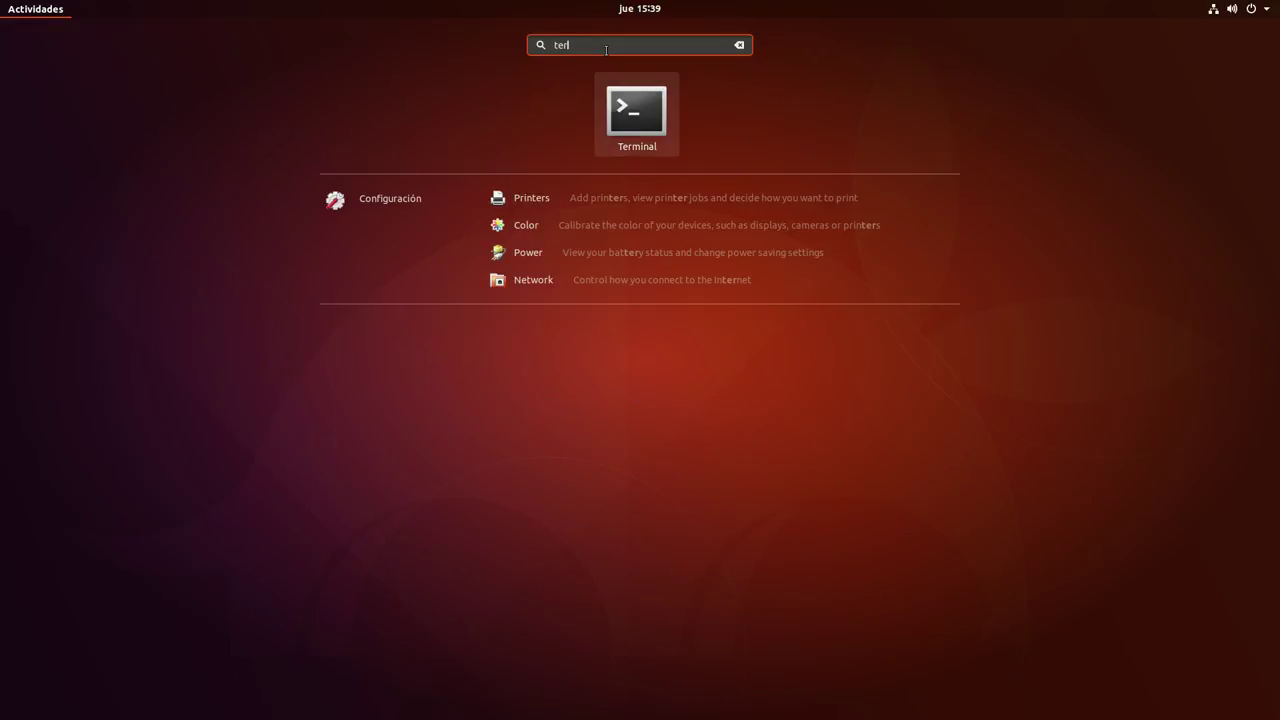
key("Return")
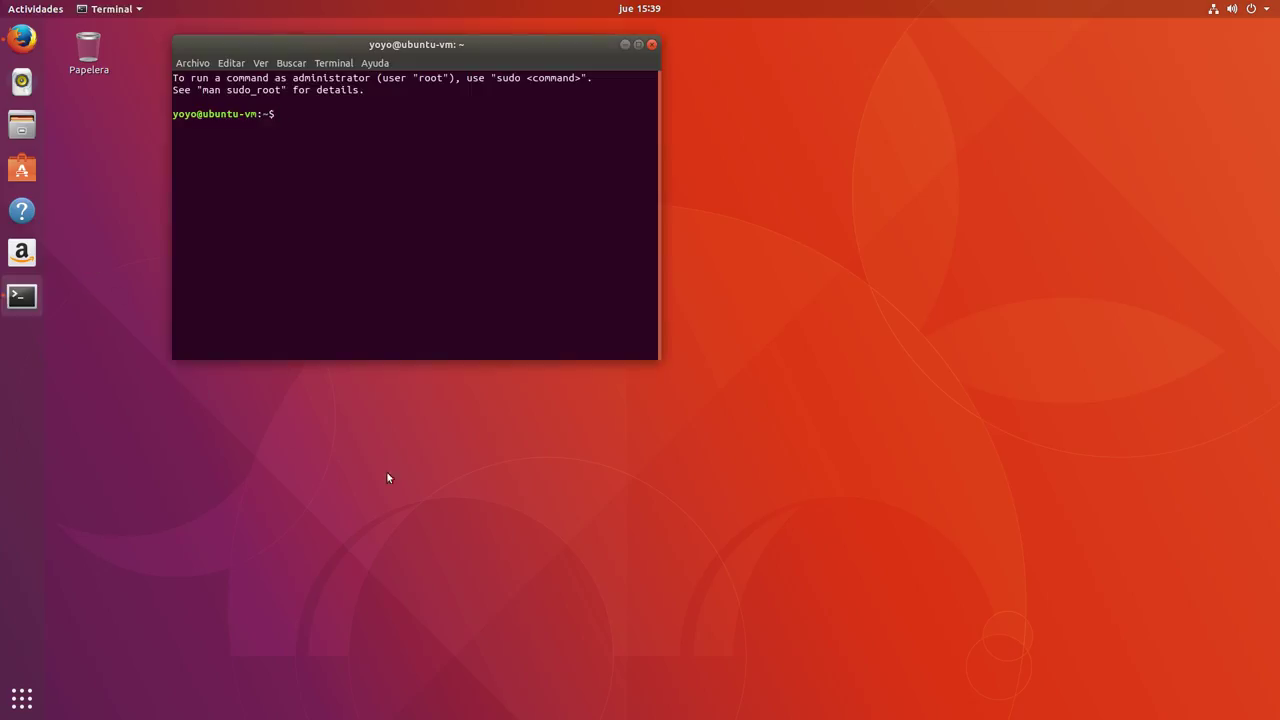
- Enlarge the terminal window and run uname -a to display the kernel information
left_click_drag(656, 358, 1008, 476)
type("un")
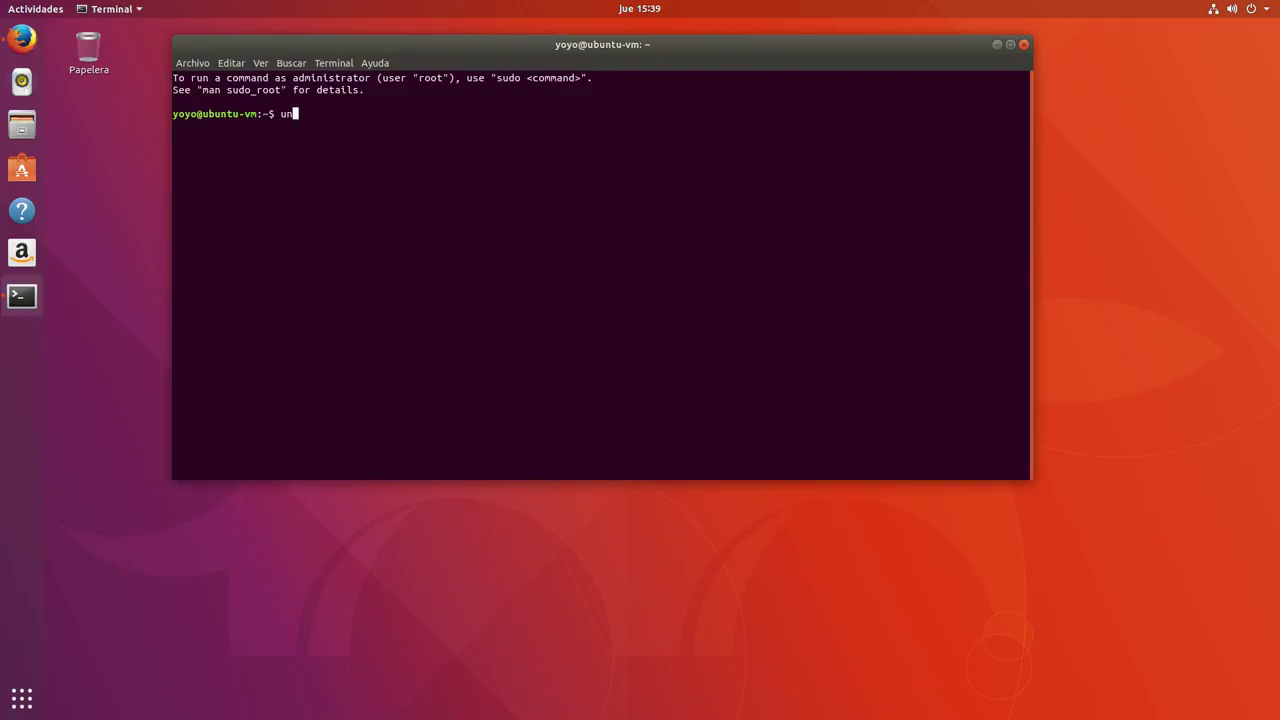
type("ame -a")
key("Return")
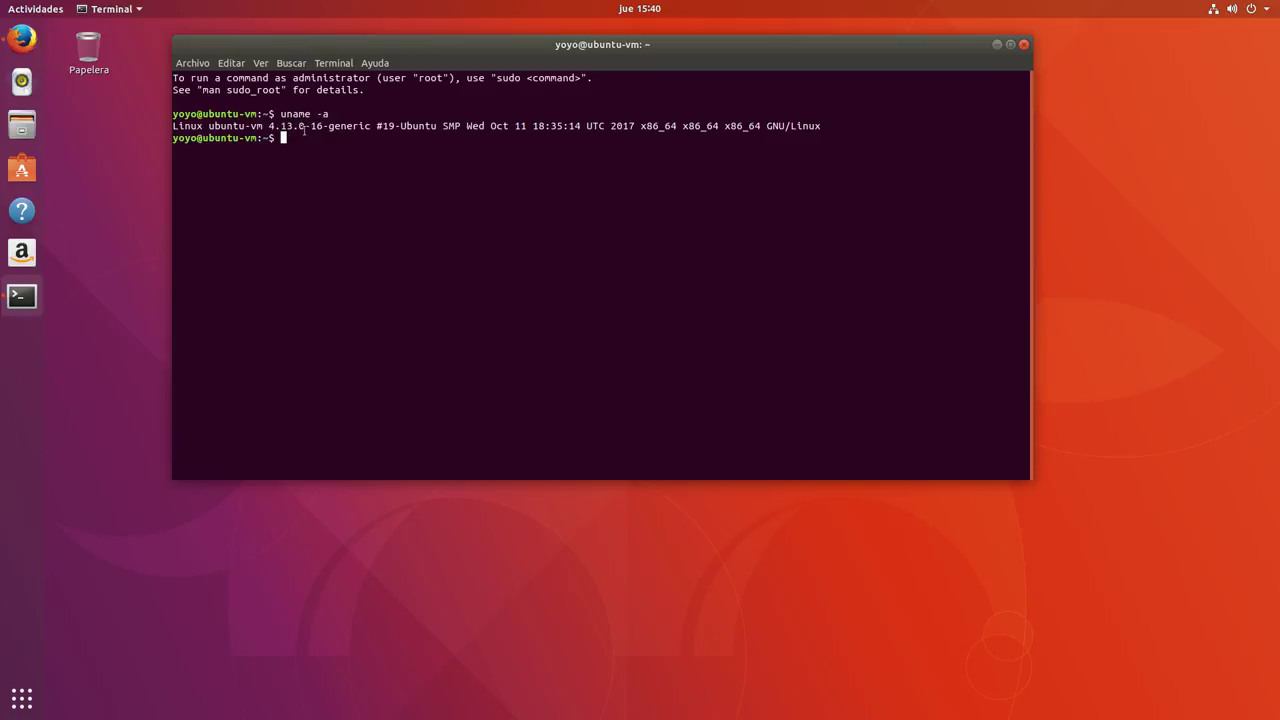
- Highlight part of the kernel version in the terminal output and run apt moo
left_click_drag(309, 126, 324, 126)
left_click(307, 235)
type("apt moo")
key("Return")
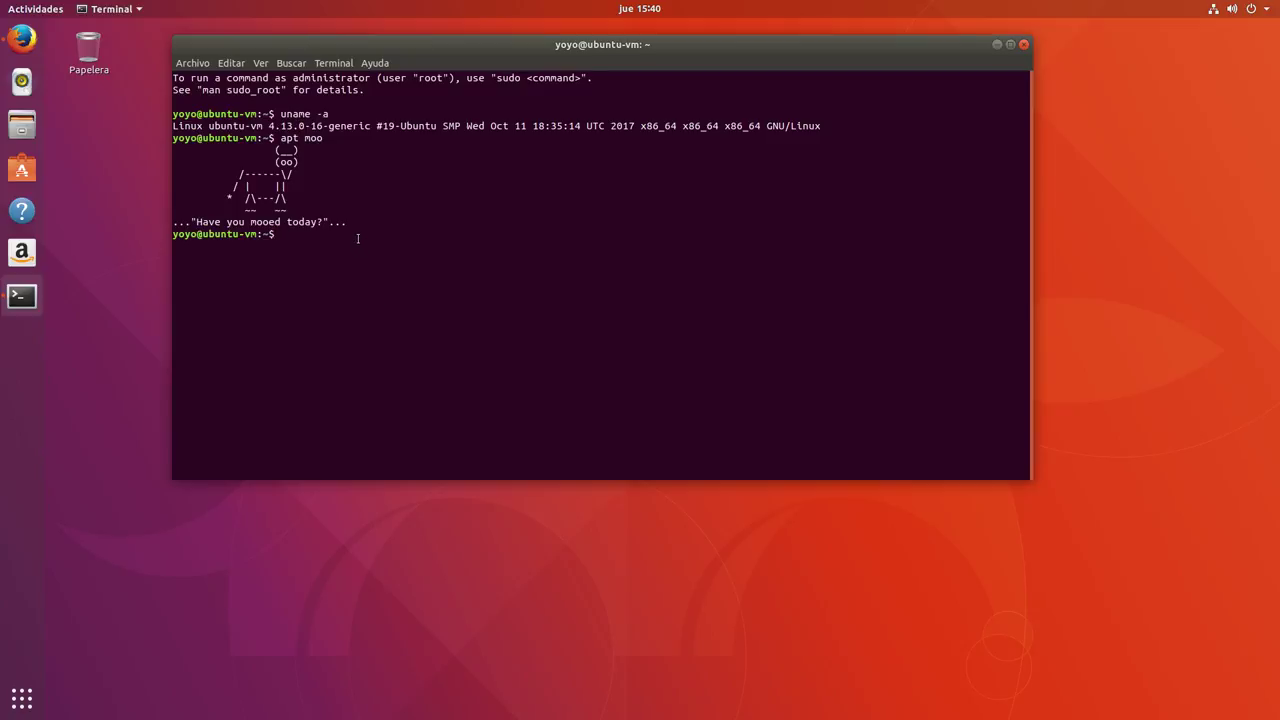
- Reposition the terminal, open the home folder in Archivos, move its window lower, and alternate focus between the two windows
left_click_drag(510, 55, 570, 60)
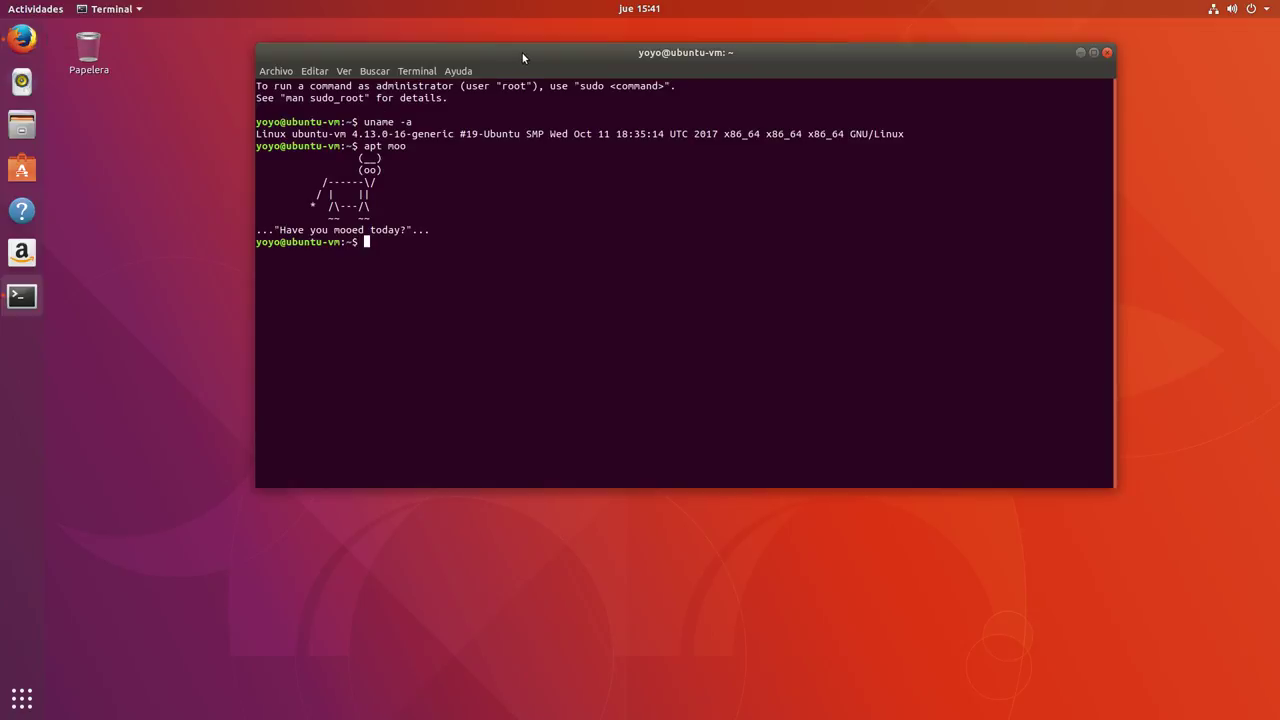
left_click(30, 125)
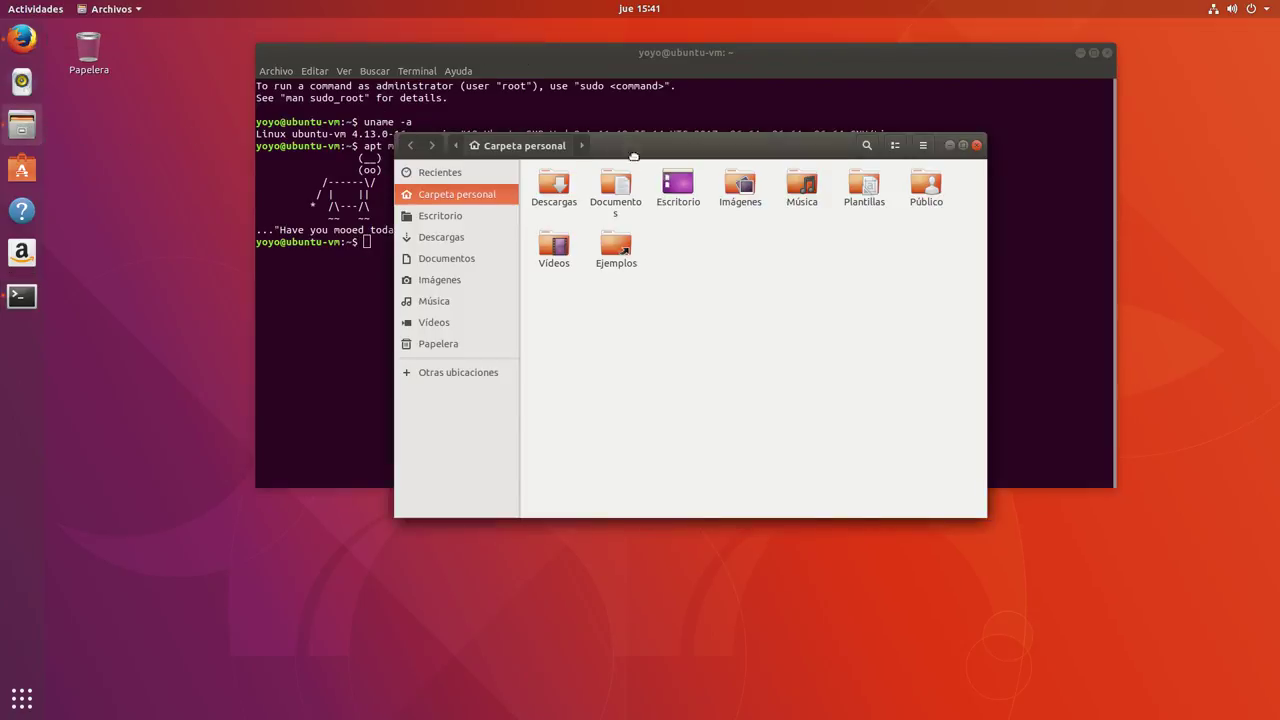
left_click_drag(631, 153, 640, 251)
left_click_drag(840, 251, 720, 297)
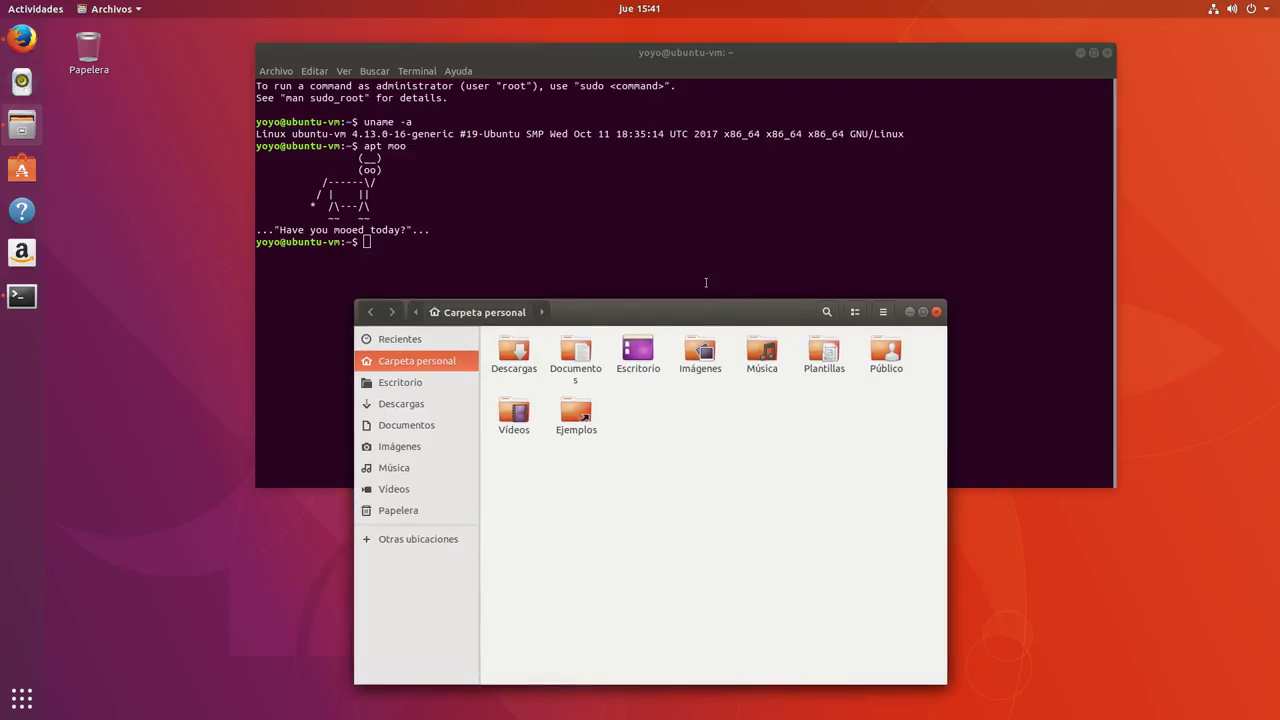
left_click(535, 55)
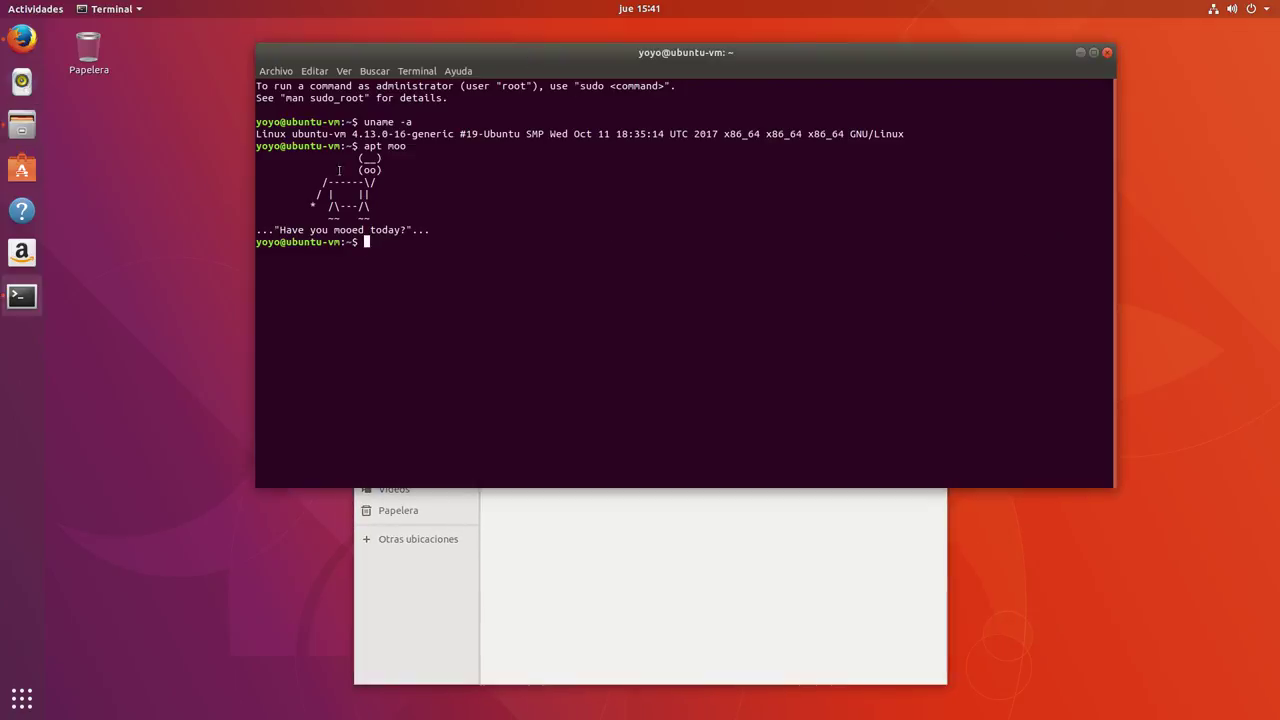
left_click(530, 585)
- Open Firefox, move its window to the upper corner beside the dock, and enlarge it
left_click(22, 38)
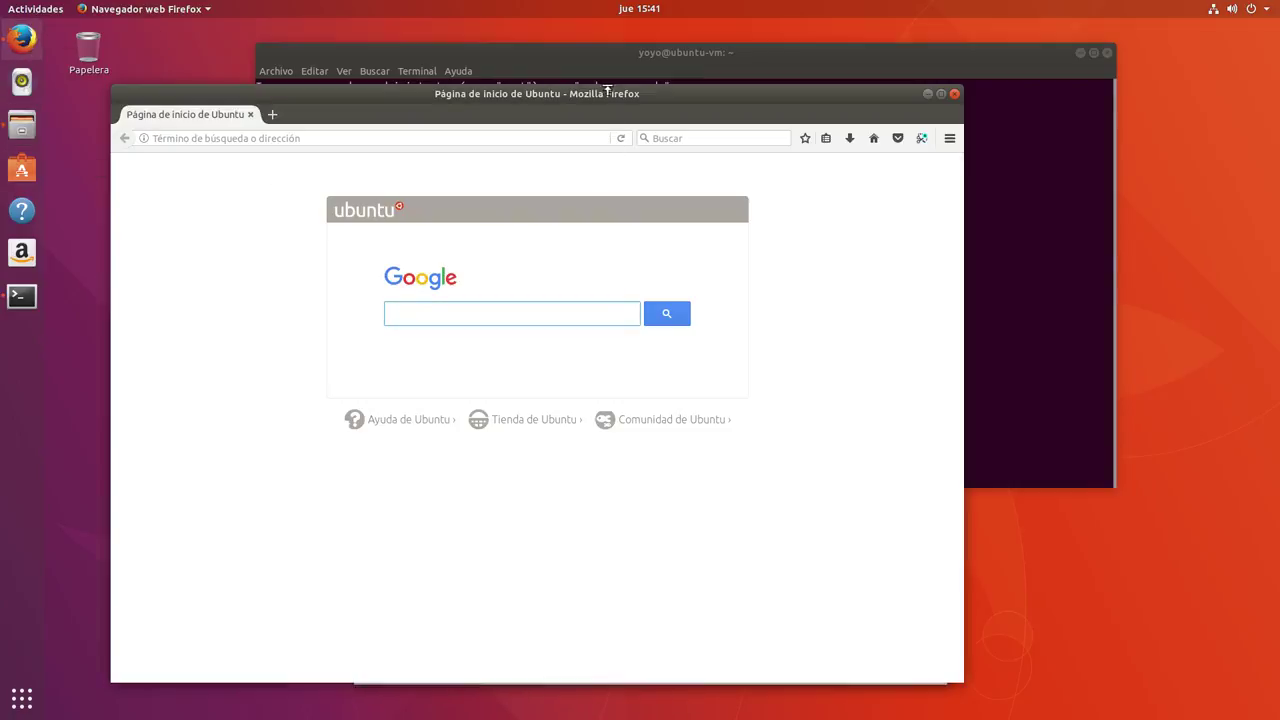
left_click_drag(754, 60, 688, 12)
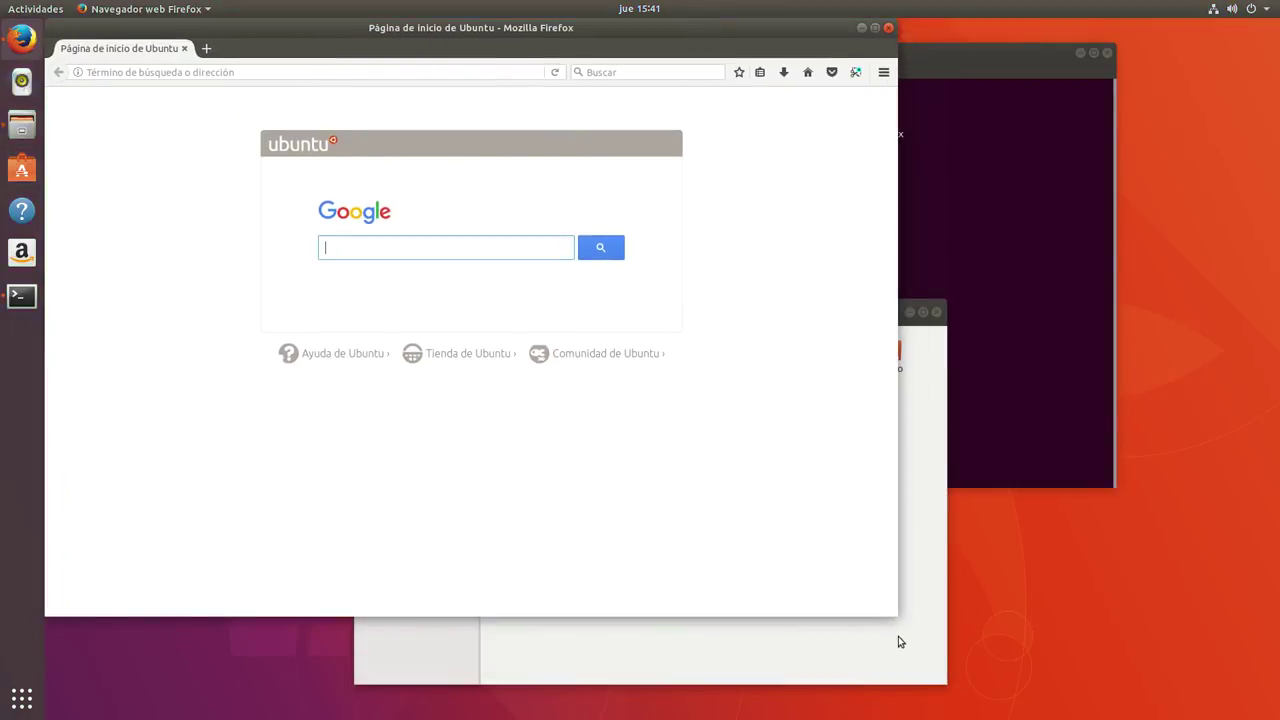
left_click_drag(895, 610, 1166, 689)
- Search Google for "arc gtk theme", open the arc-theme GitHub repository, and read its README down to the installation packages
left_click(505, 250)
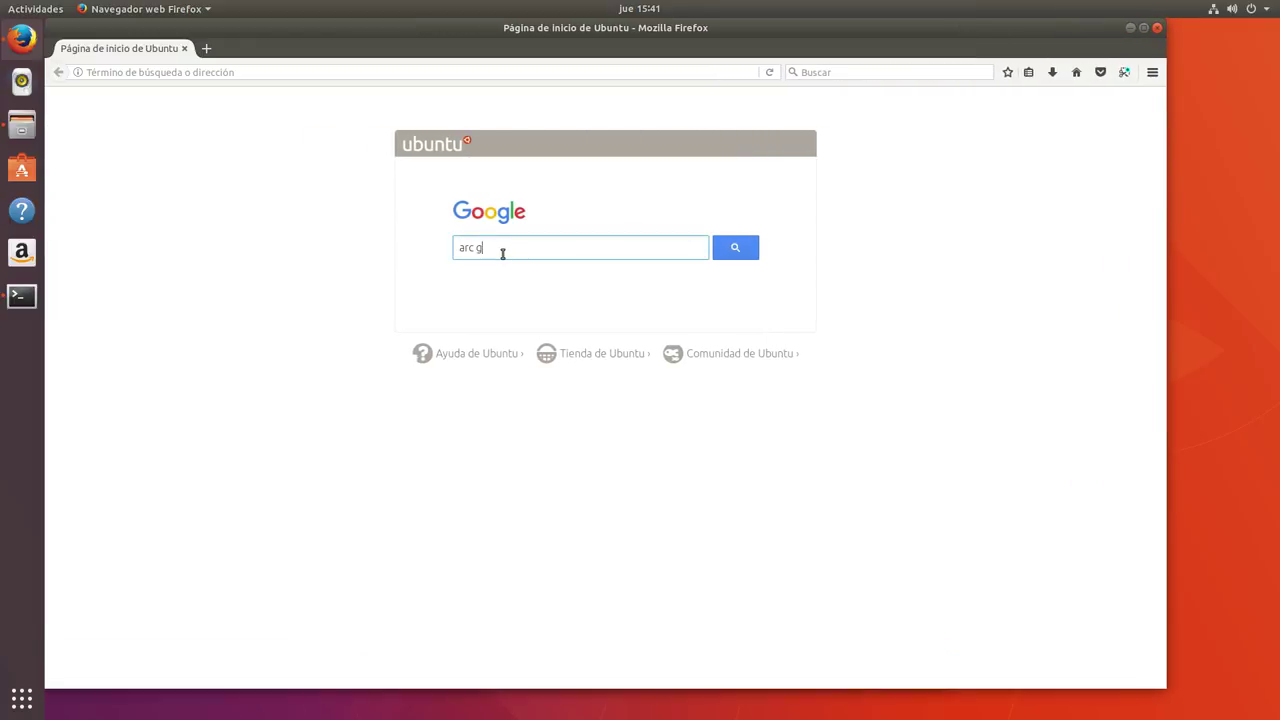
type("arc gtk theme")
key("Return")
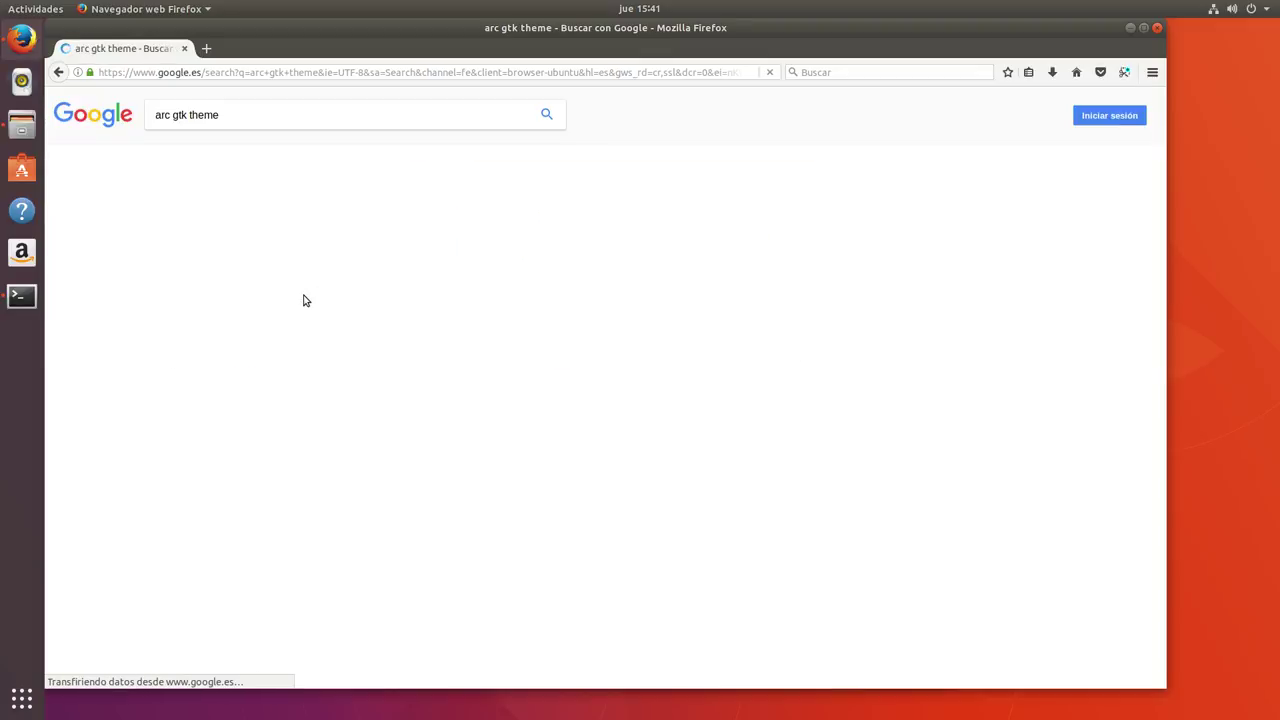
left_click(231, 316)
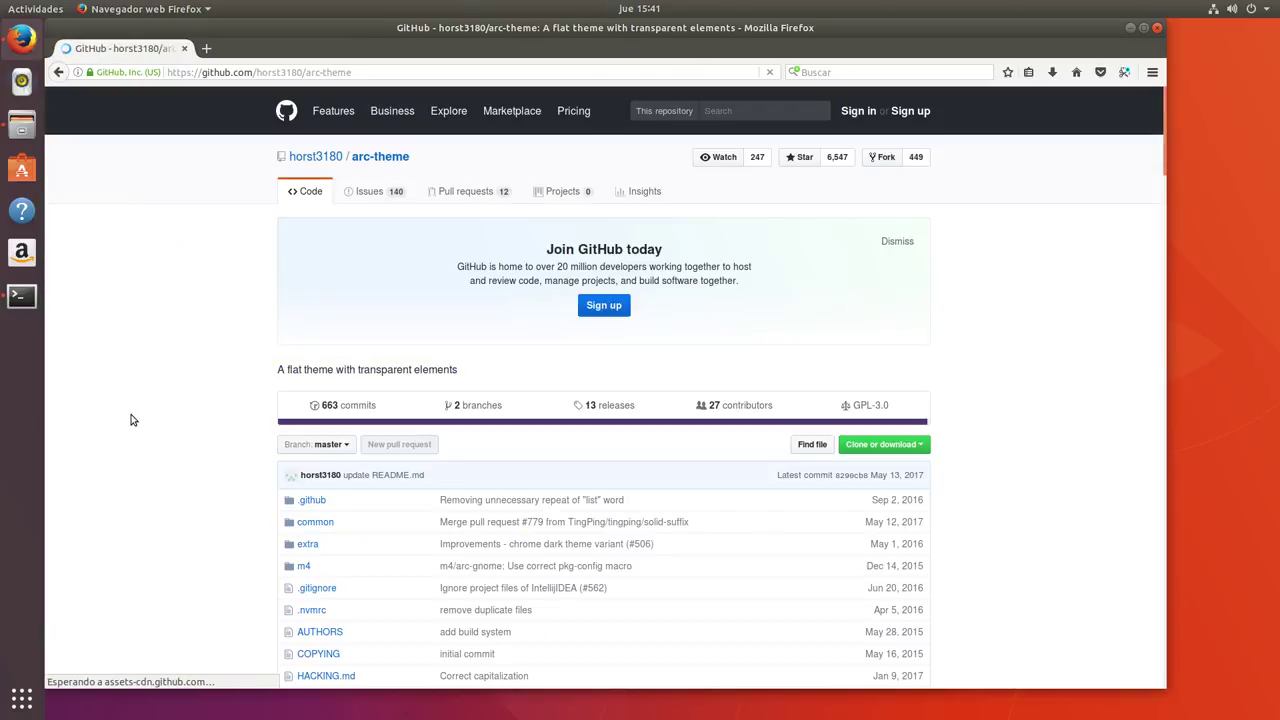
scroll(184, 460, "down", 10)
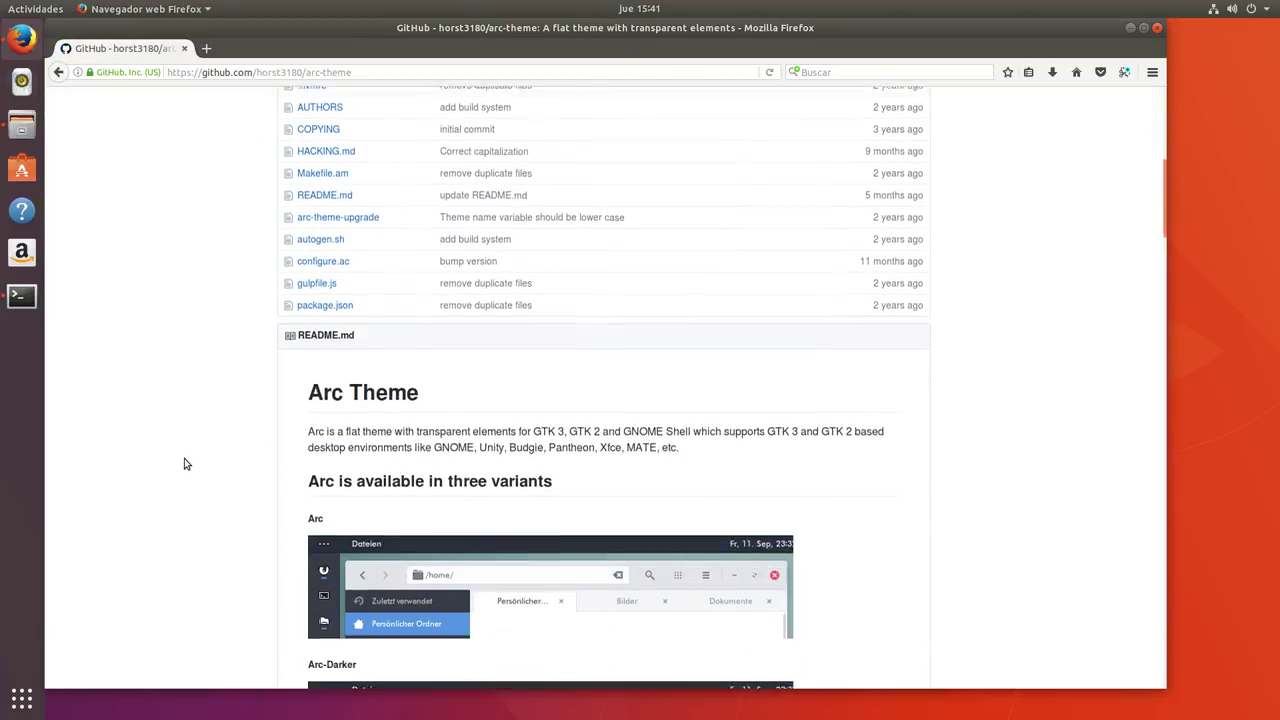
scroll(184, 458, "down", 12)
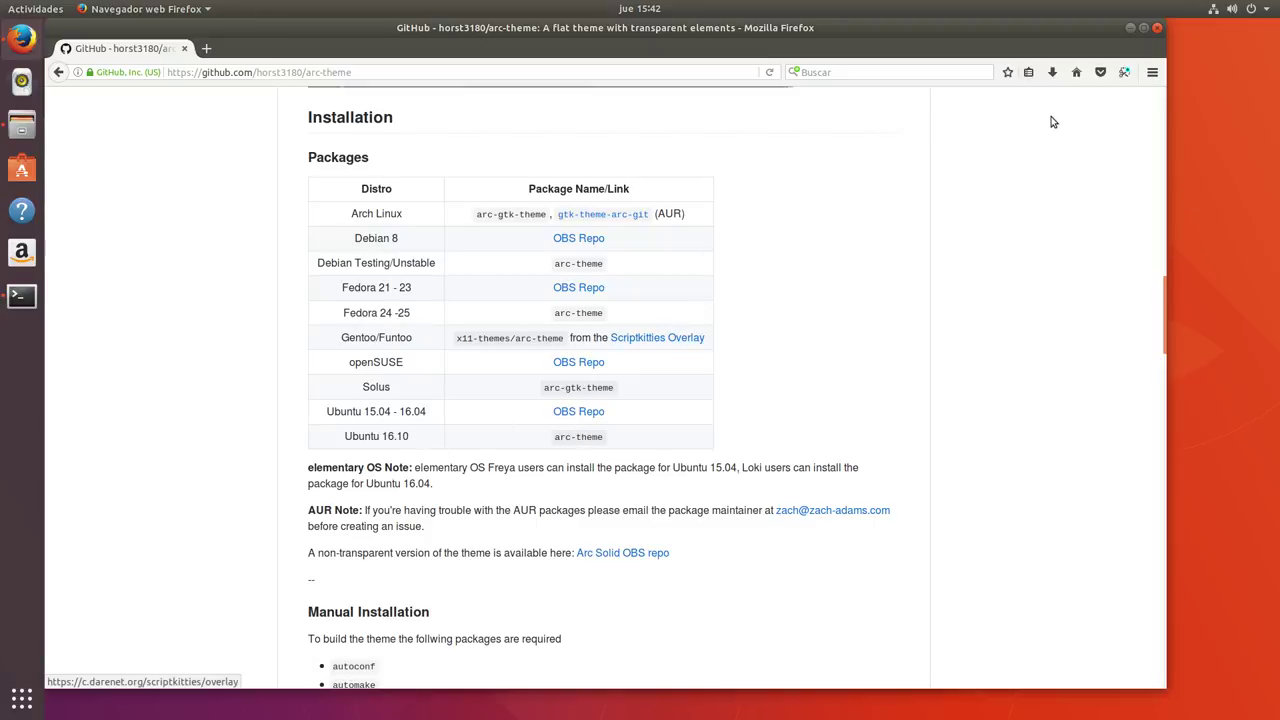
- Minimize Firefox, then view the Software store's main page and close the store
left_click(1130, 28)
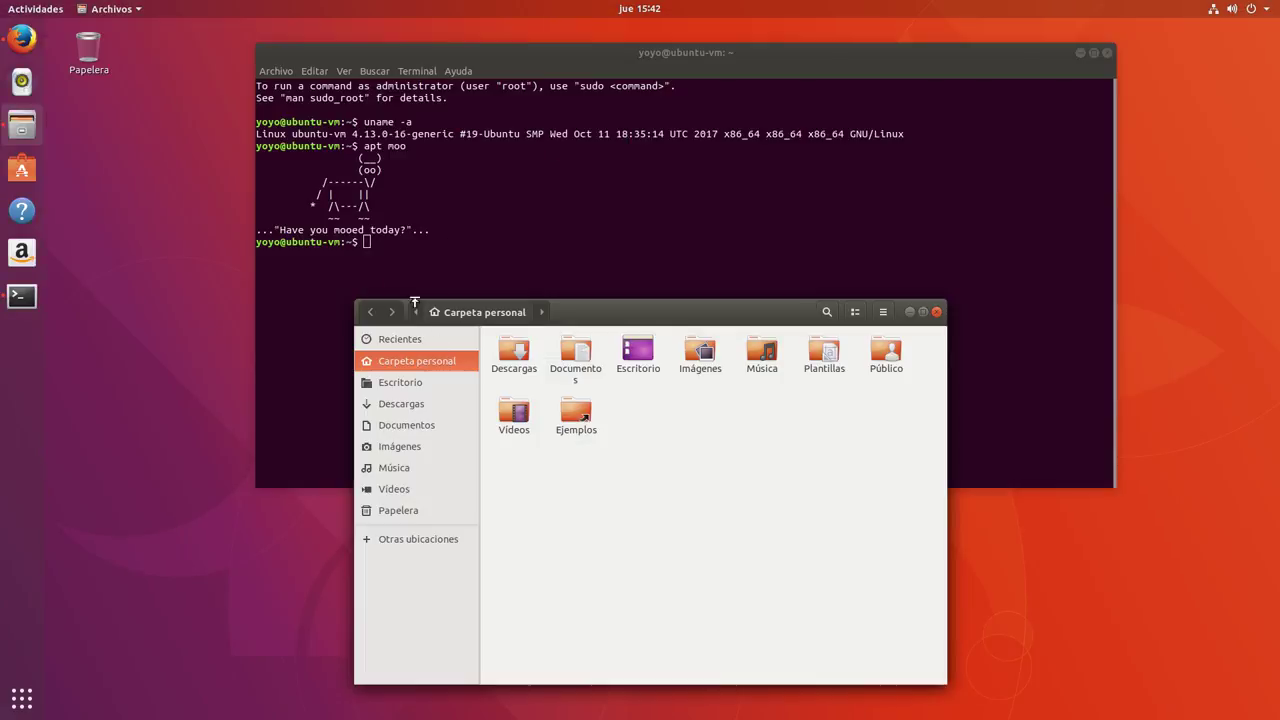
left_click(22, 169)
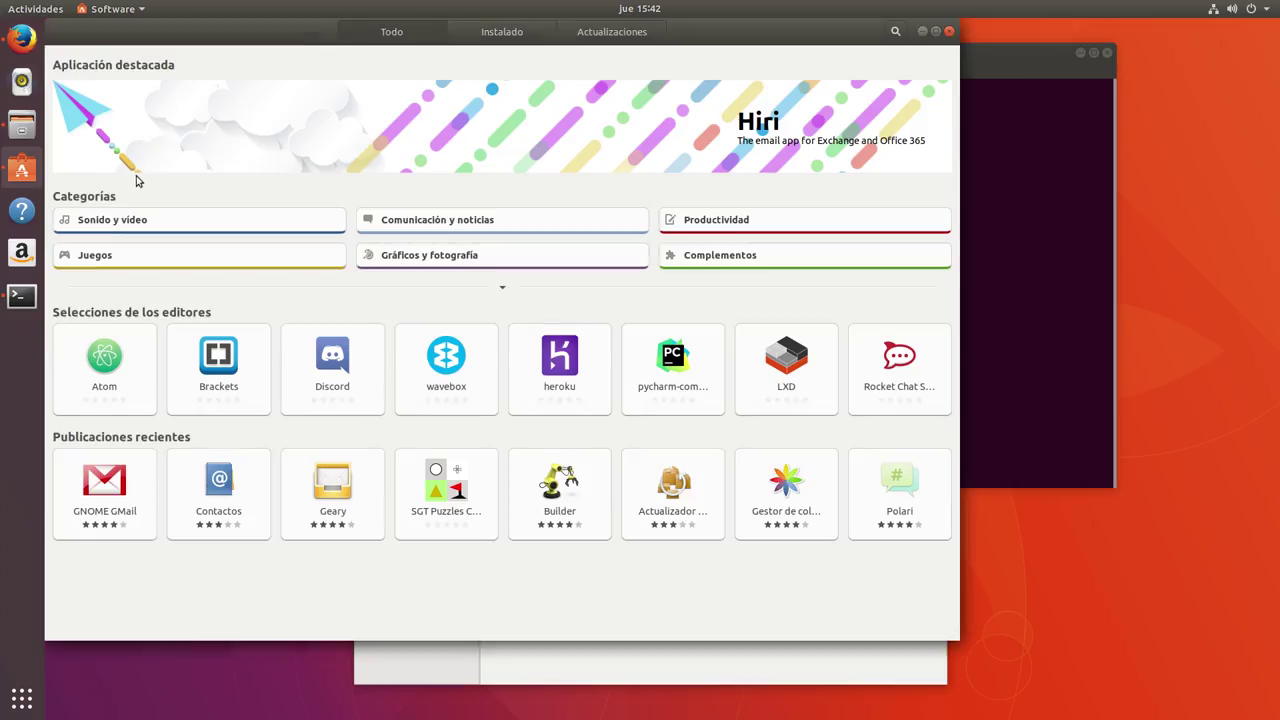
left_click(949, 33)
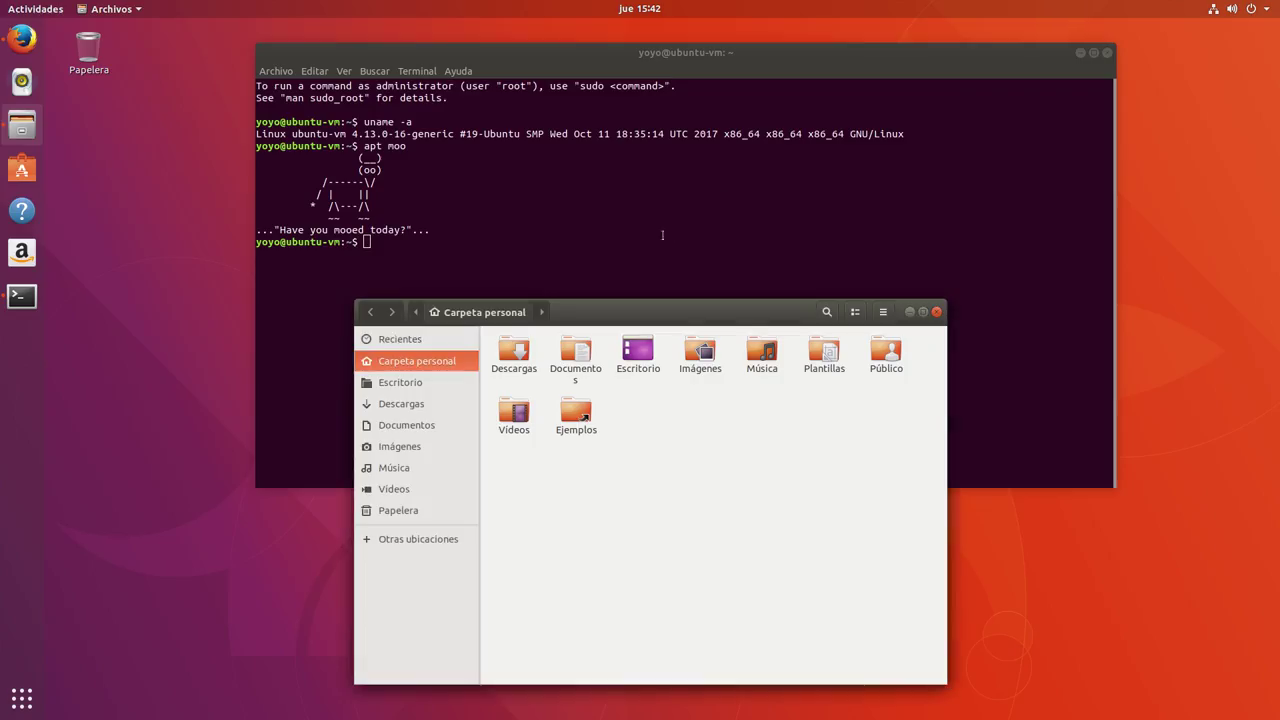
- Run sudo apt update && sudo apt install synaptic in the terminal
left_click(570, 200)
type("sud")
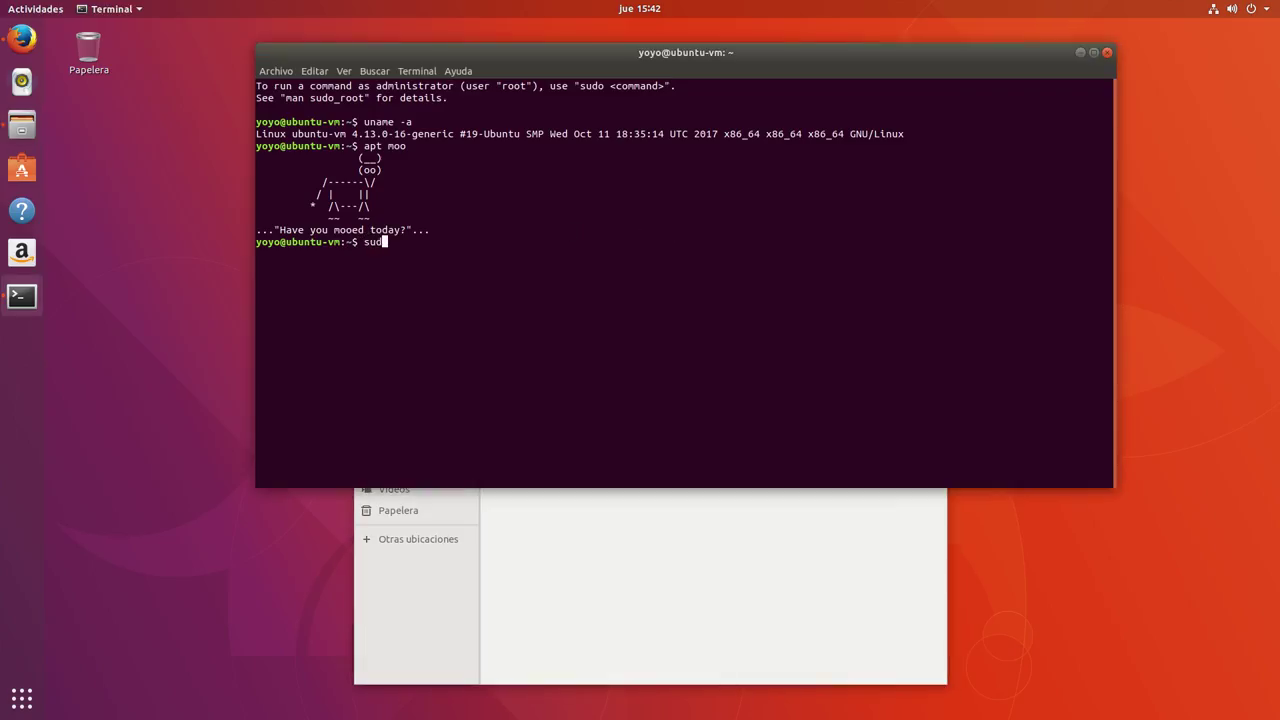
type("o apt install")
key("BackSpace")
key("BackSpace")
key("BackSpace")
key("BackSpace")
key("BackSpace")
key("BackSpace")
key("BackSpace")
type("update &&&")
key("BackSpace")
type("sudo apt install")
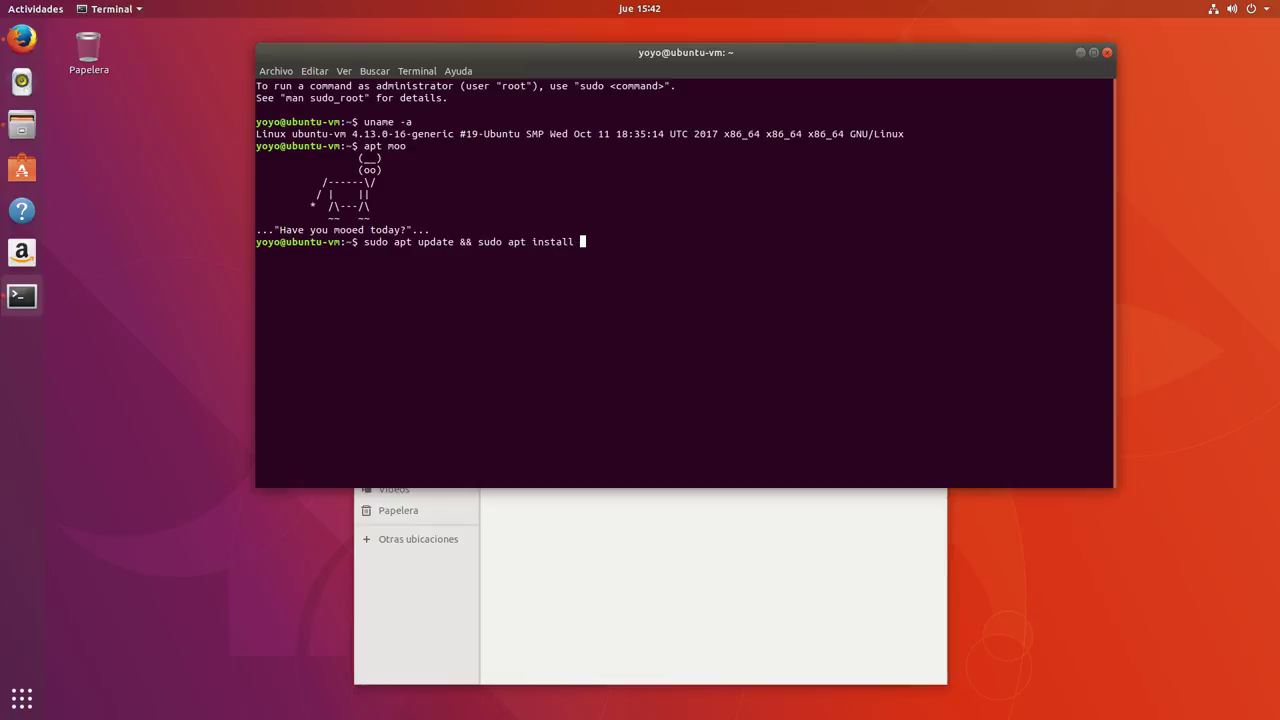
type(" synaptic")
key("Return")
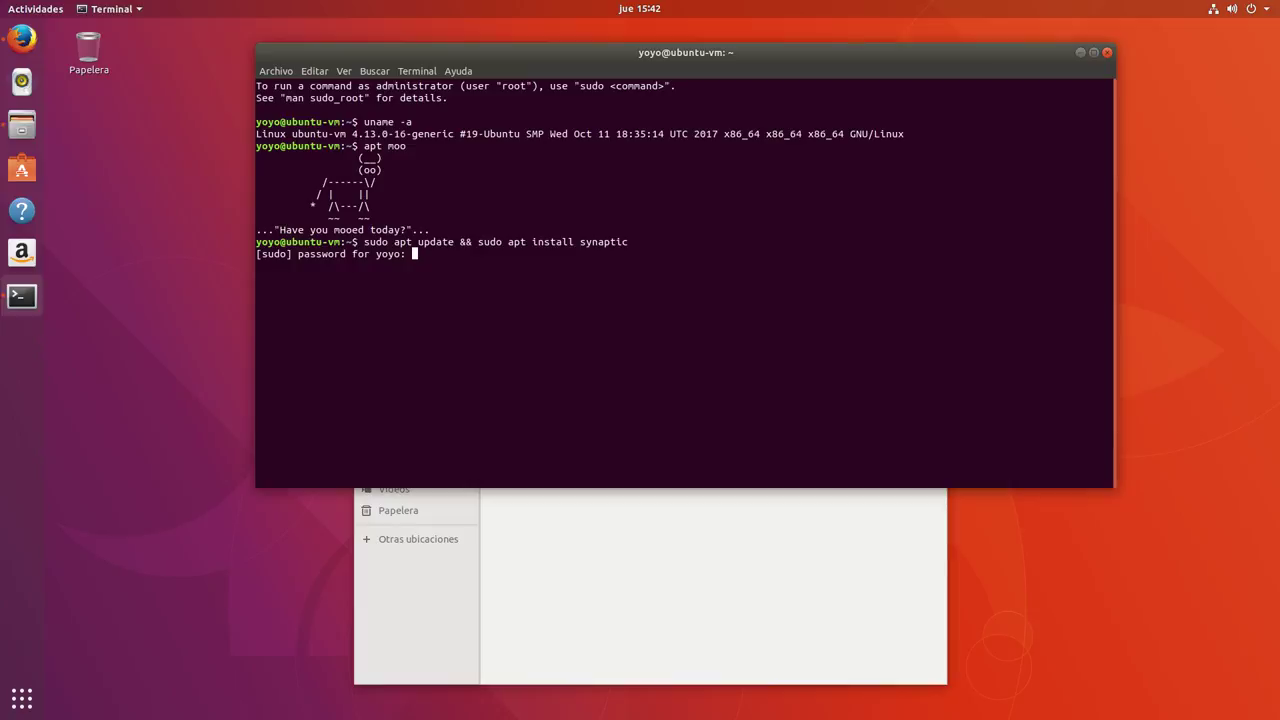
- Enter the sudo password and answer "s" to confirm installing Synaptic with its additional packages
key("Return")
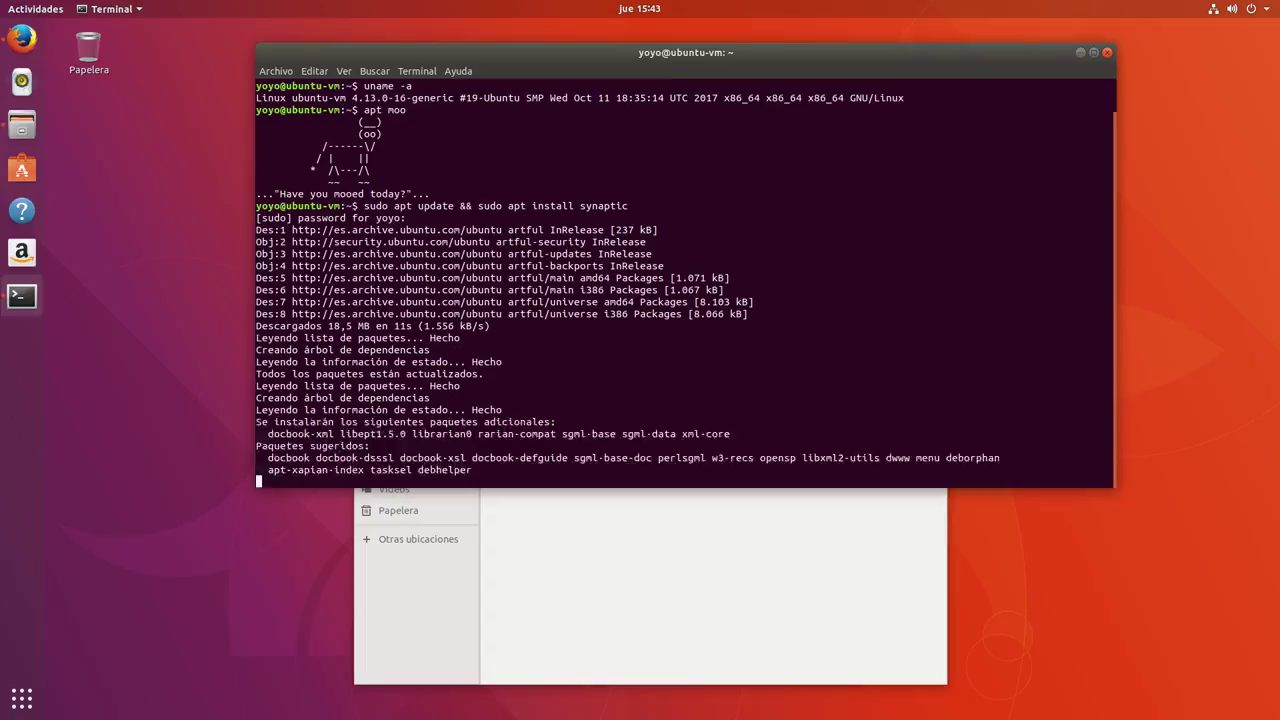
type("s")
key("Return")
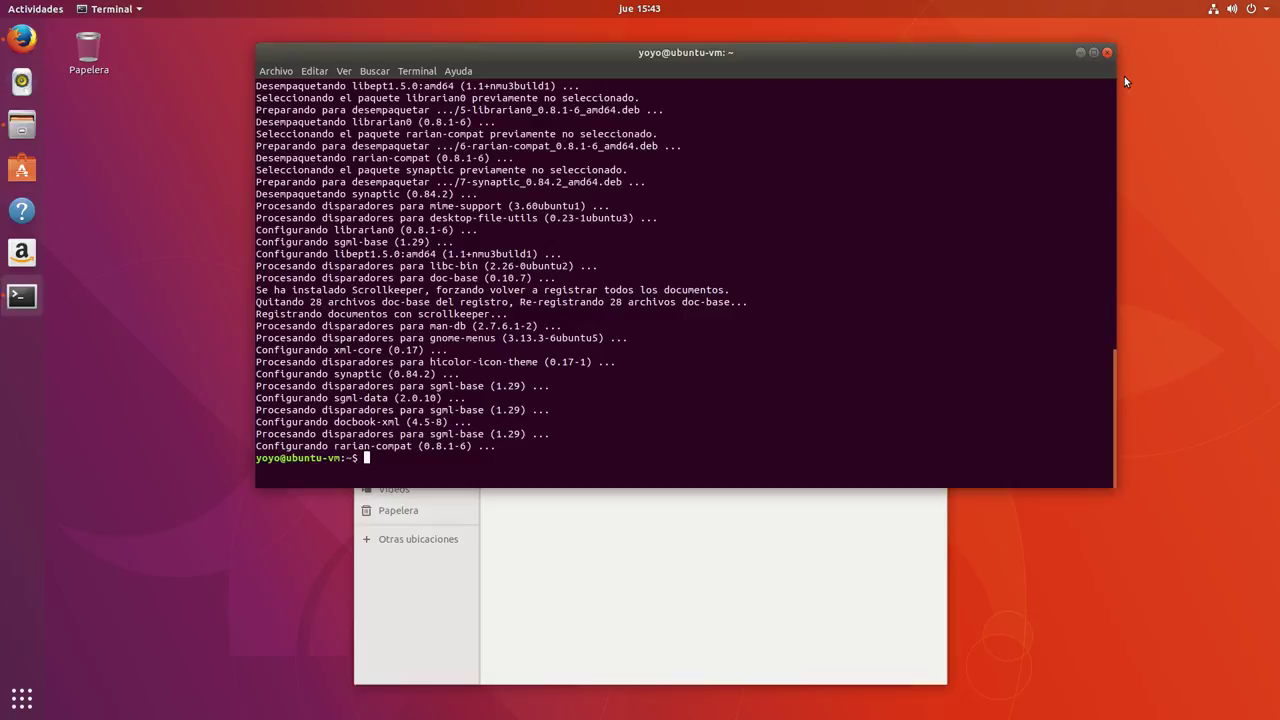
- Minimize the terminal and Archivos windows, search the applications for "syn", and launch Synaptic Package Manager
left_click(1080, 53)
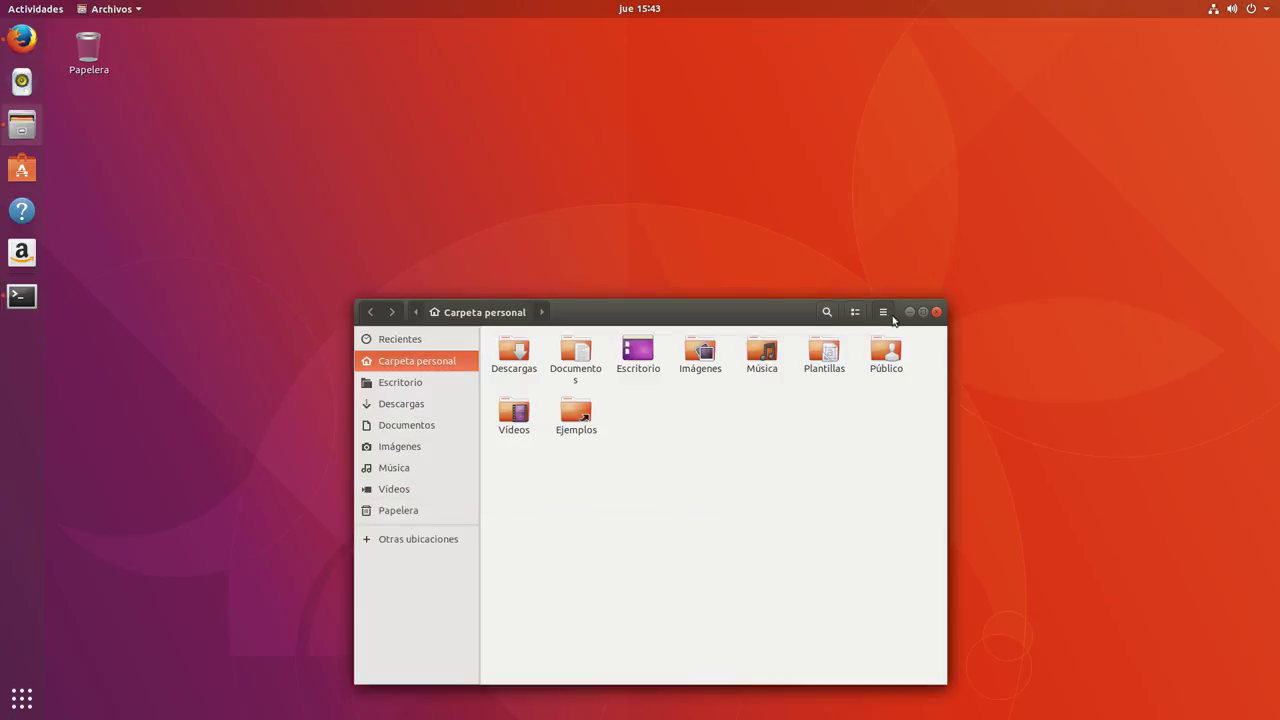
left_click(909, 312)
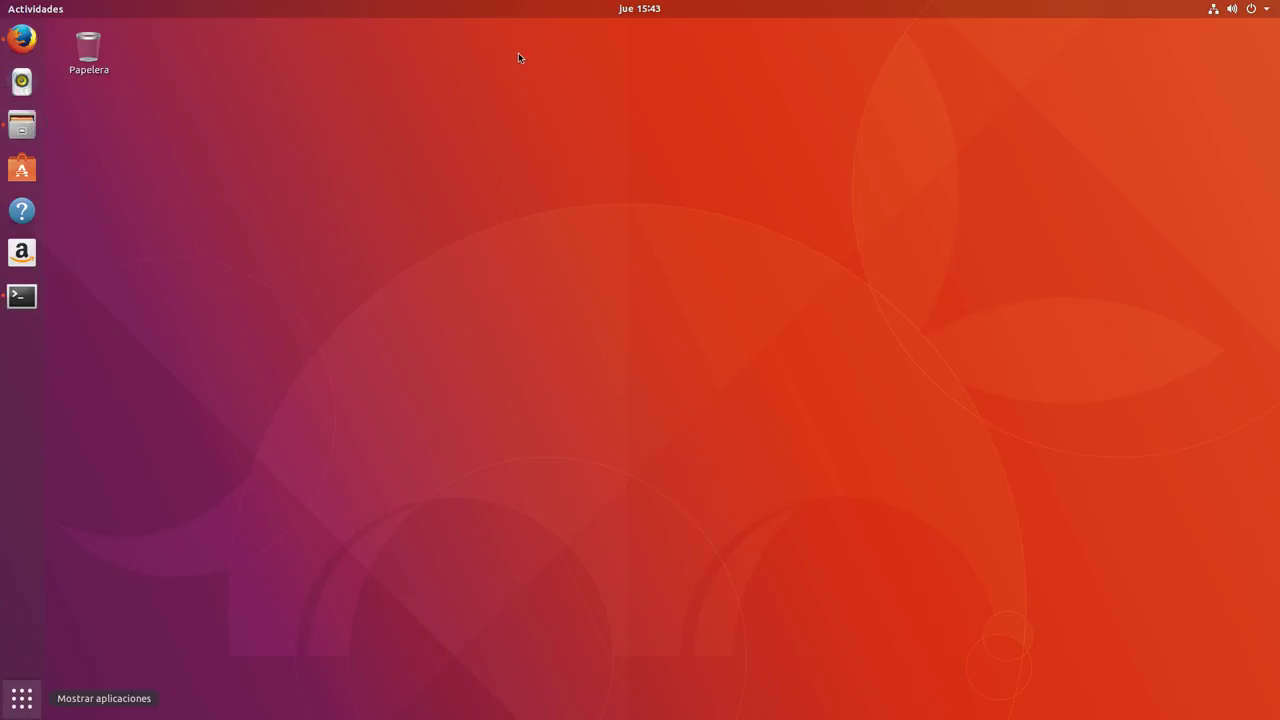
key("super+a")
left_click(564, 46)
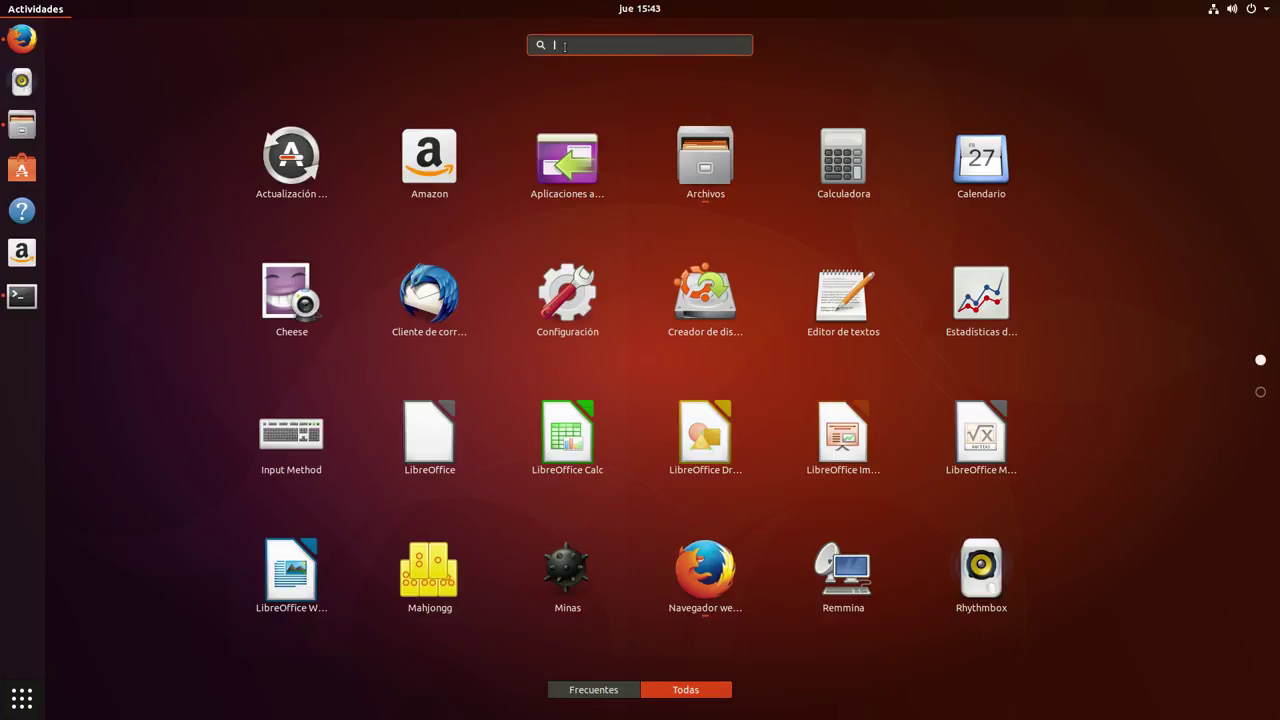
type("sy")
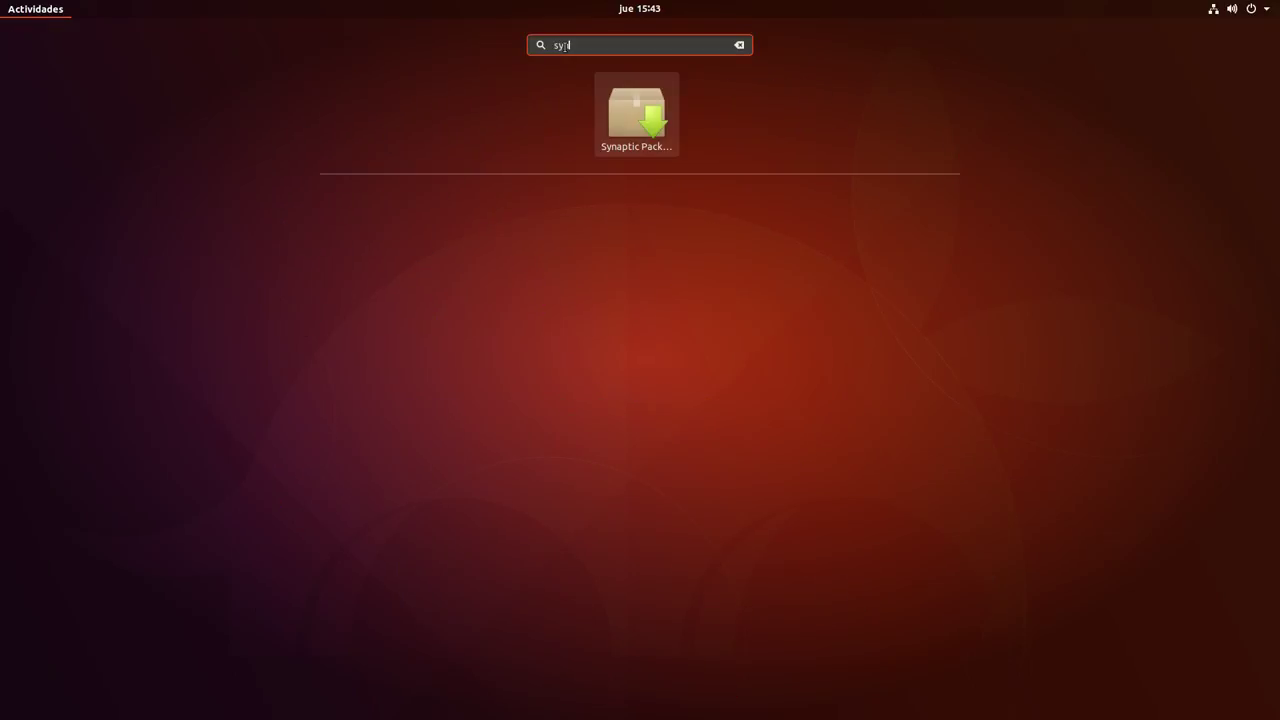
type("n")
key("Return")
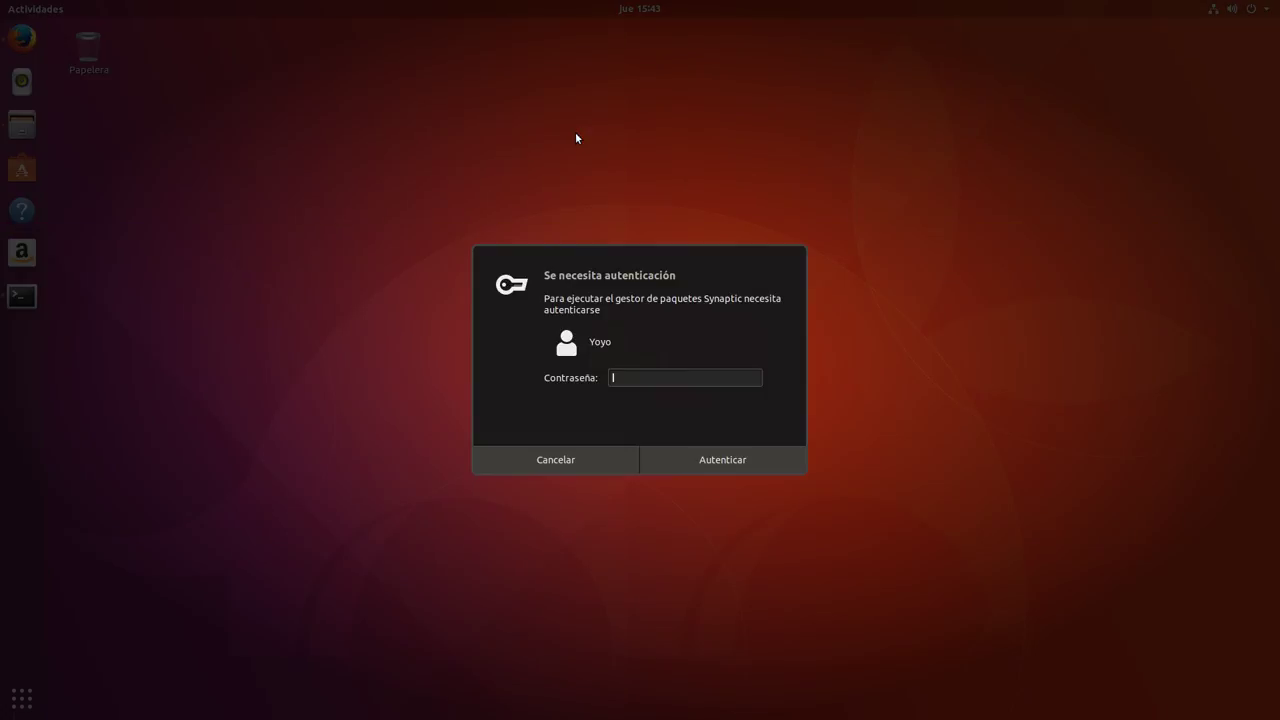
- Enter the account password to authenticate the Synaptic package manager
type("••")
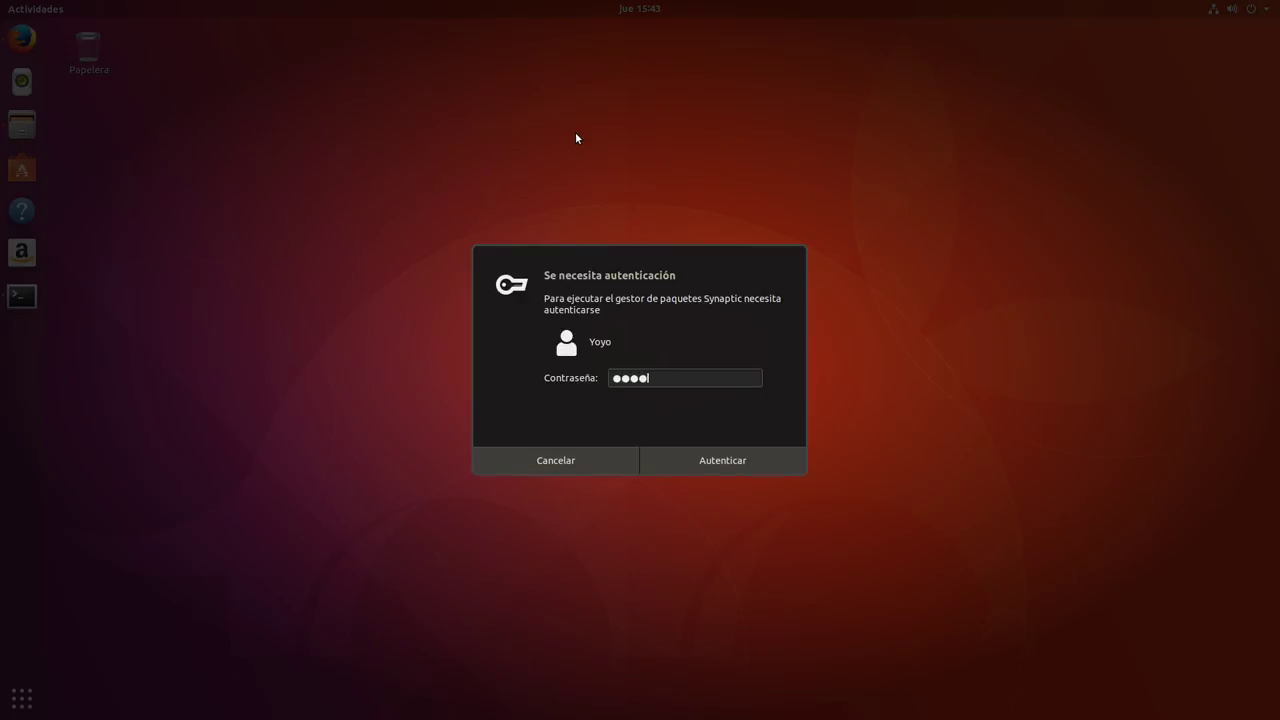
type("••••••")
key("Return")
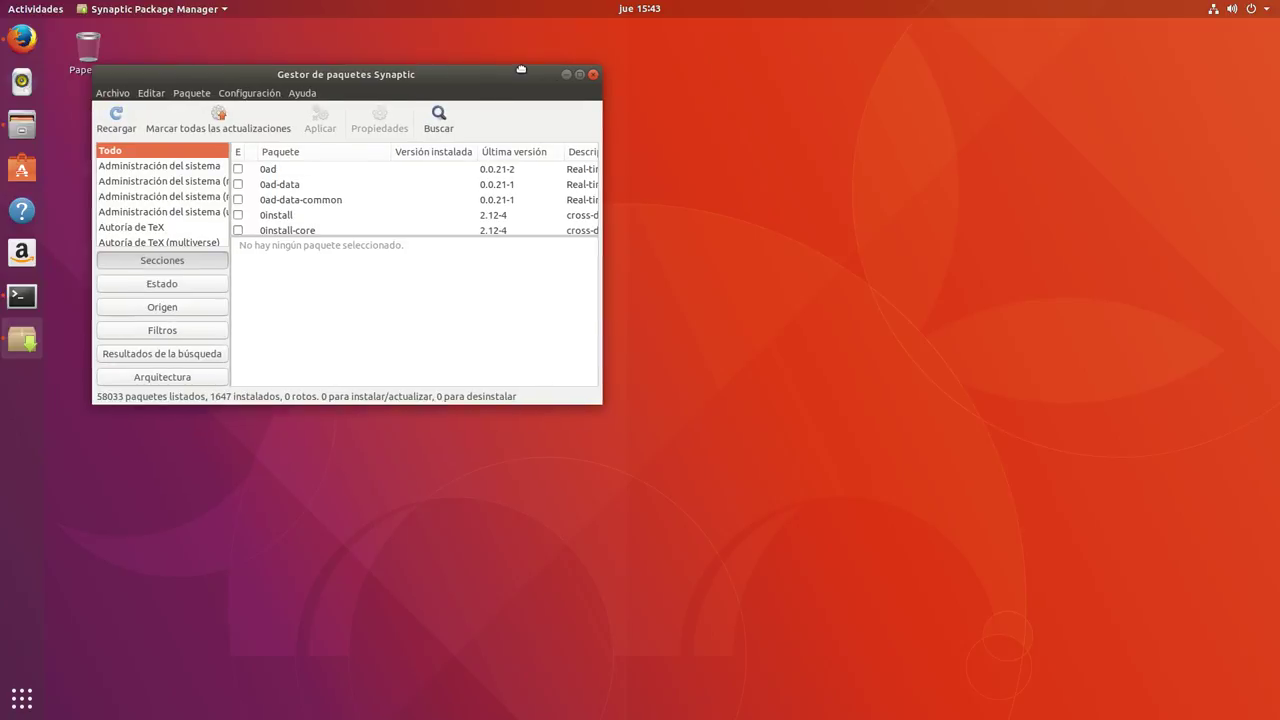
- Enlarge the Synaptic window and search package descriptions and names for "arc"
left_click(798, 304)
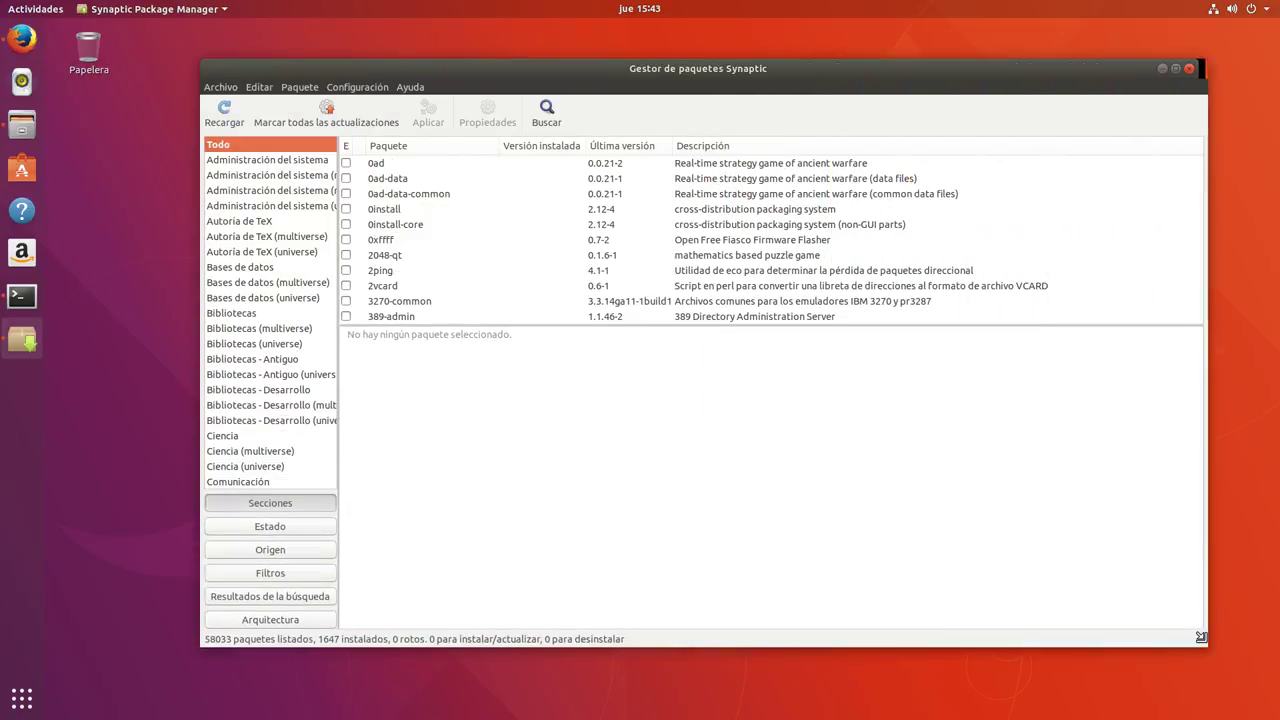
left_click(548, 114)
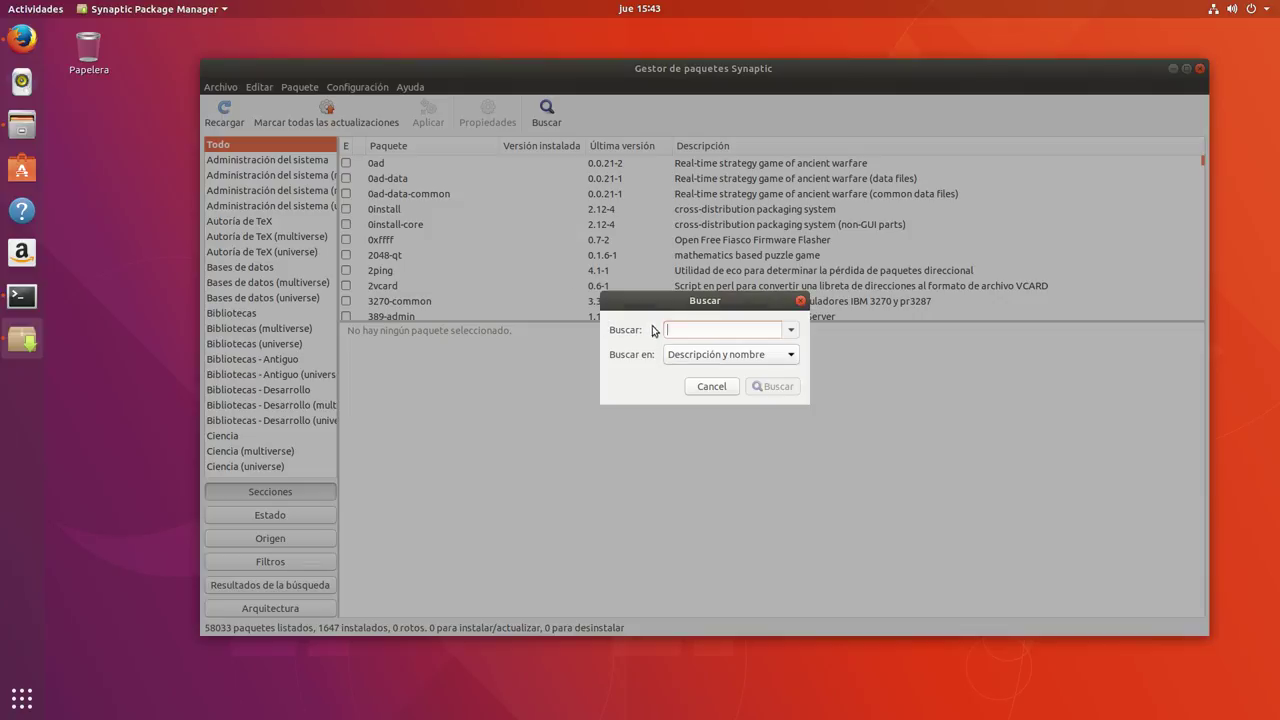
type("arc")
key("Return")
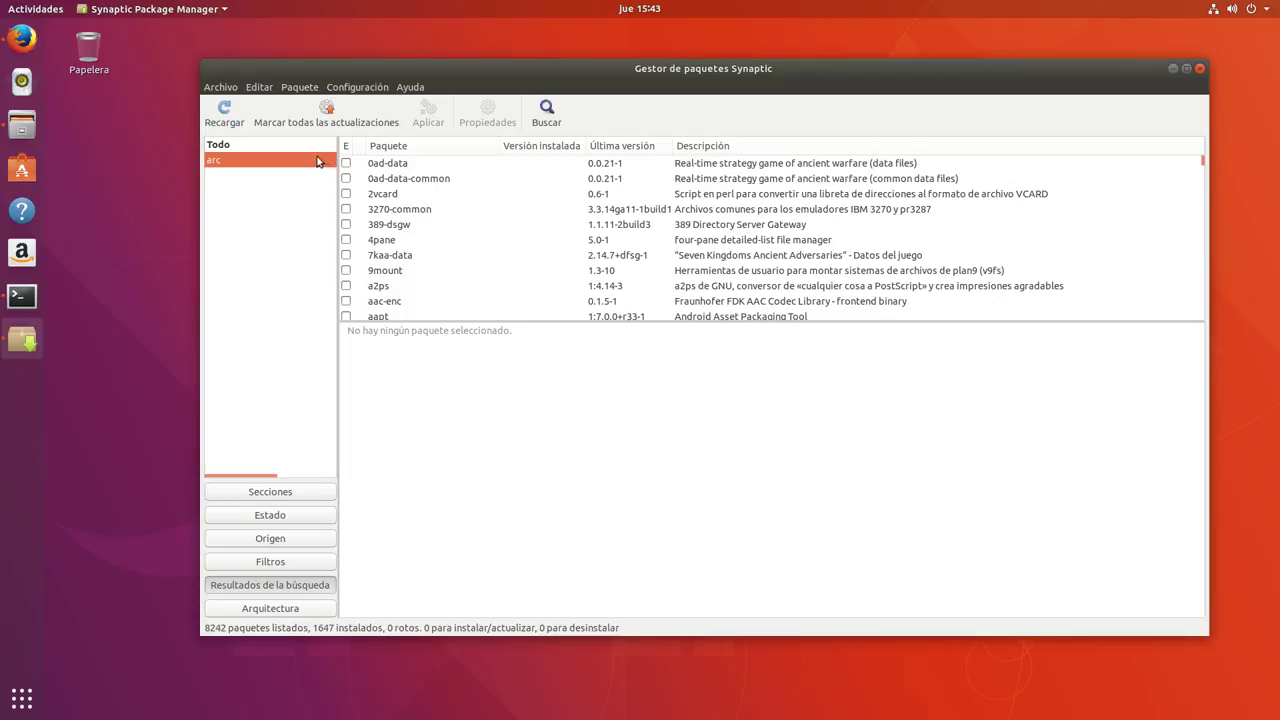
- Move and further enlarge the Synaptic window, and reload the package list
left_click_drag(609, 80, 476, 48)
left_click(84, 76)
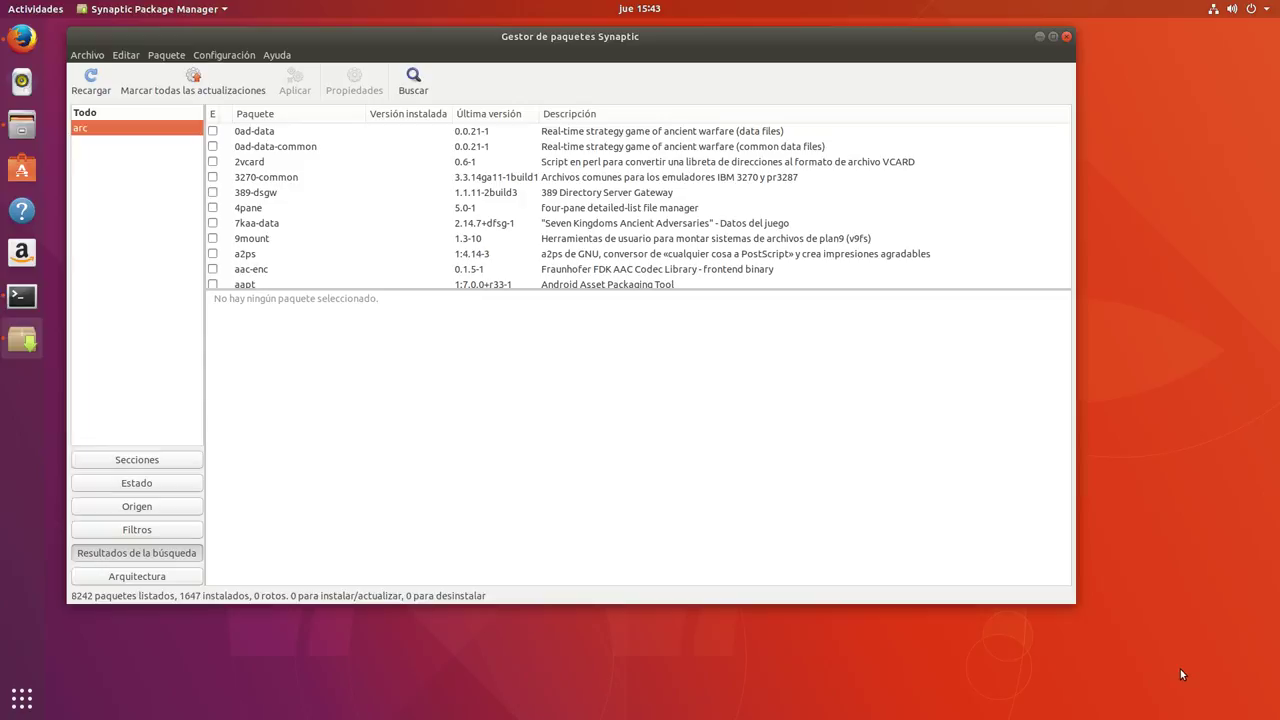
left_click_drag(1074, 603, 1078, 611)
left_click_drag(1154, 661, 1207, 667)
left_click(91, 85)
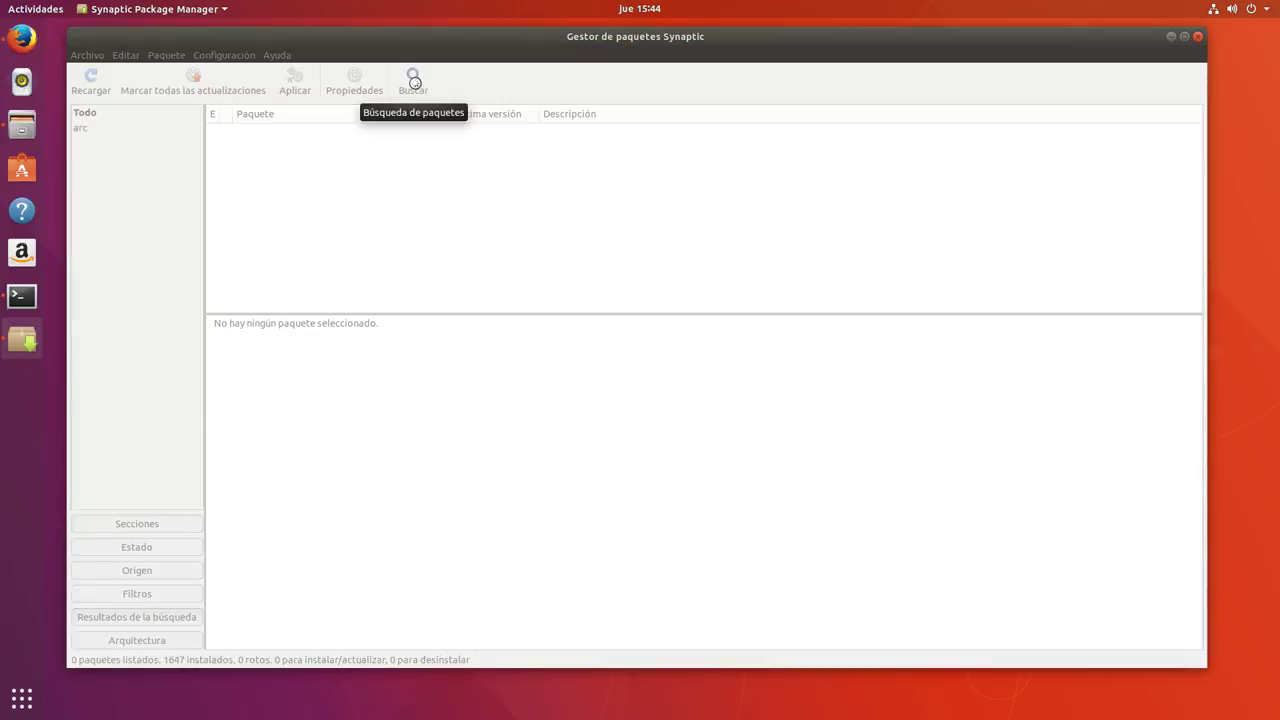
- Repeat the package search for "arc" by description and name, and look through the listed packages
left_click(414, 85)
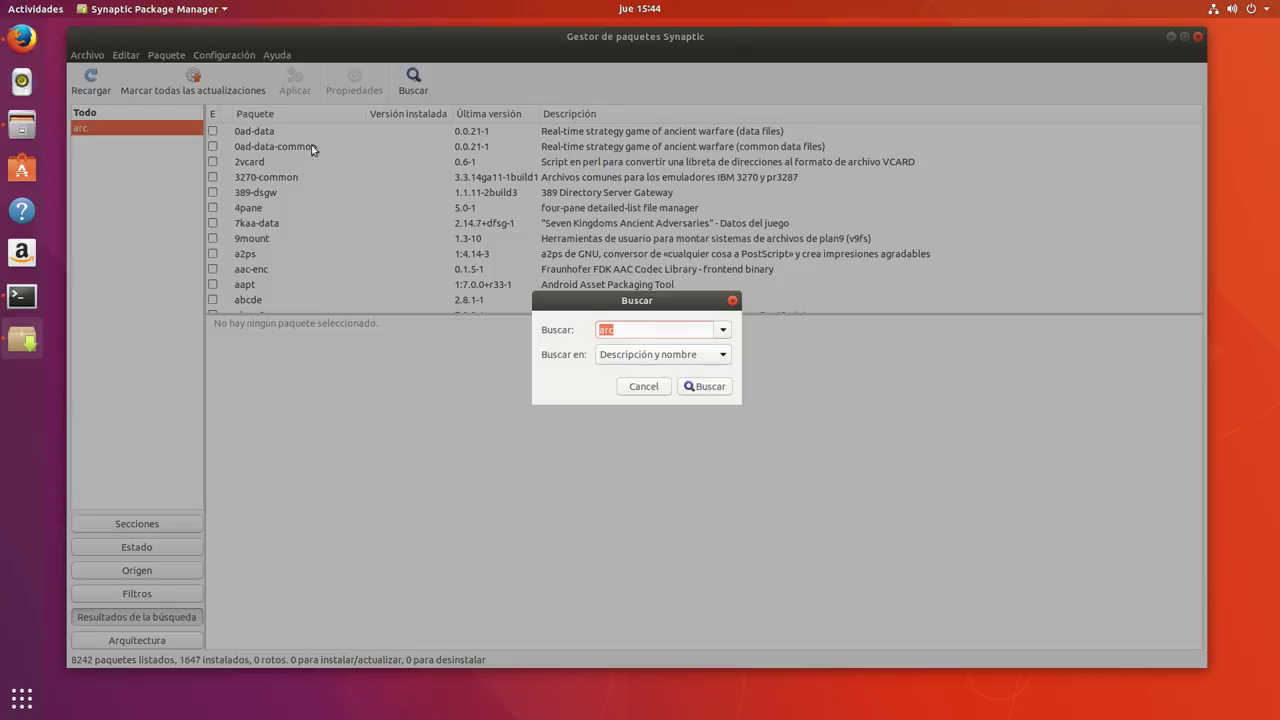
left_click(627, 328)
left_click(697, 389)
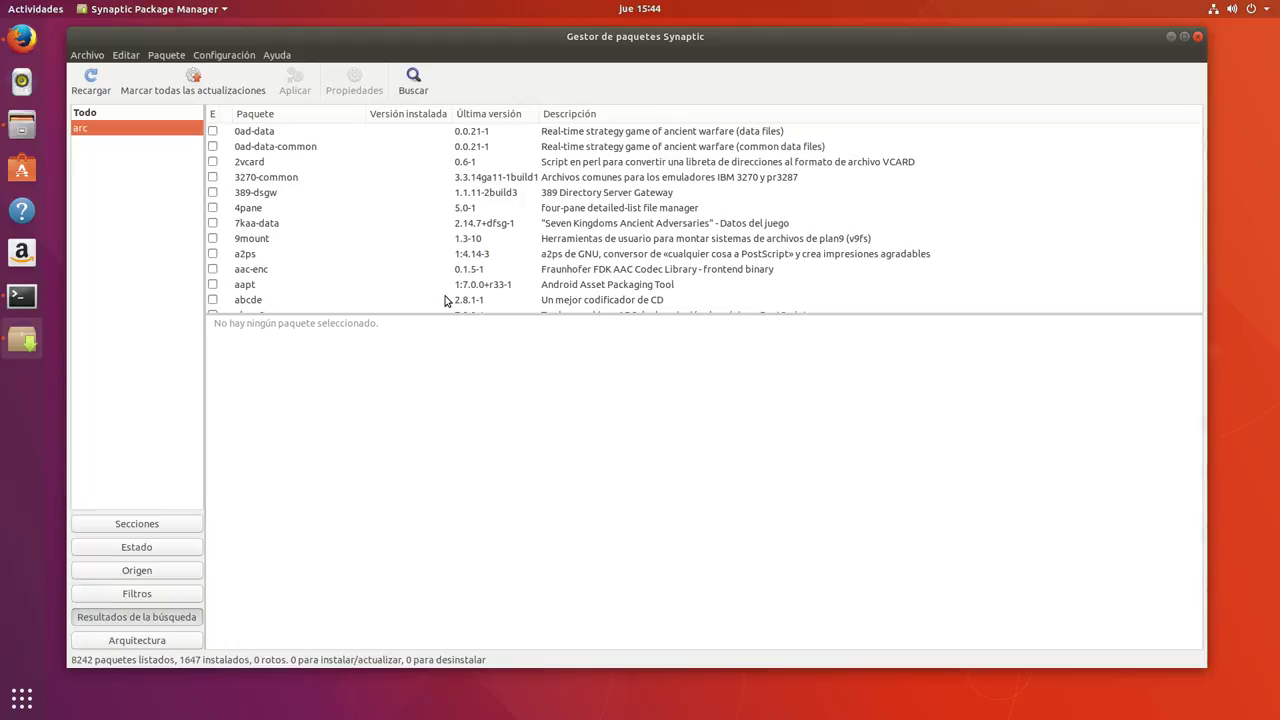
scroll(367, 205, "down", 3)
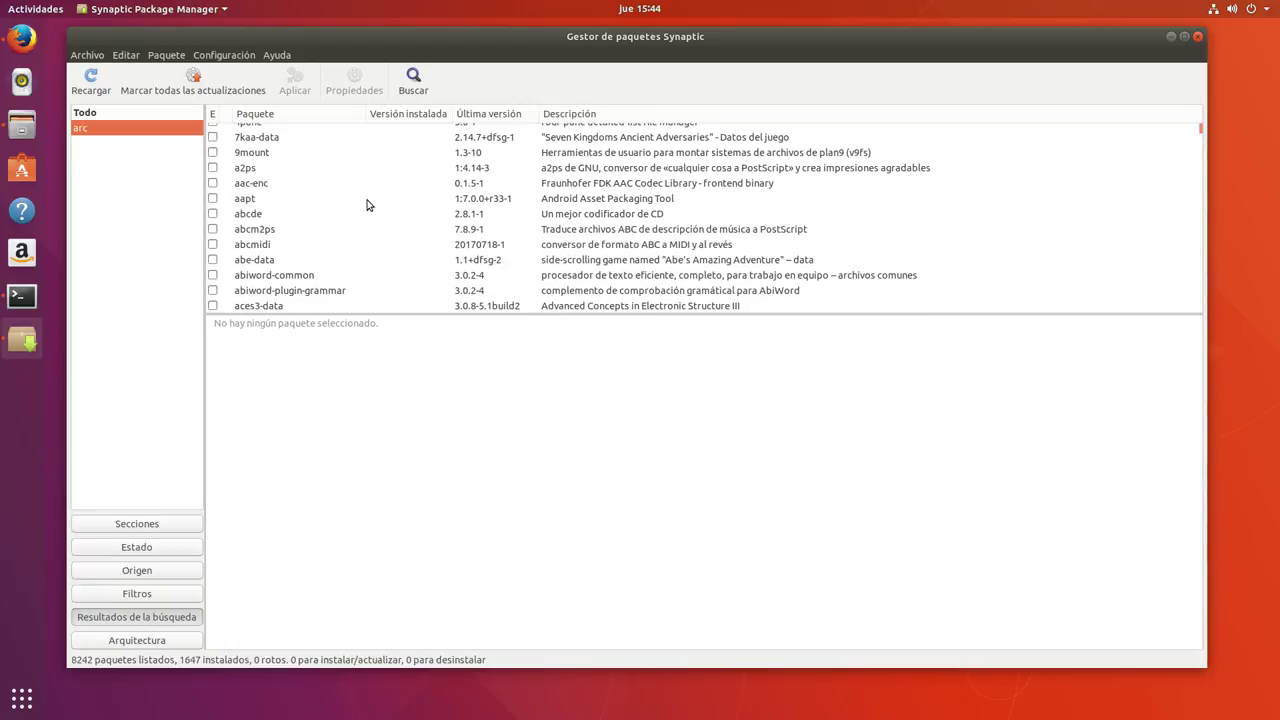
- Look through the "arc" search results and check the Ubuntu package name on the Arc theme's GitHub page in Firefox
scroll(367, 205, "down", 15)
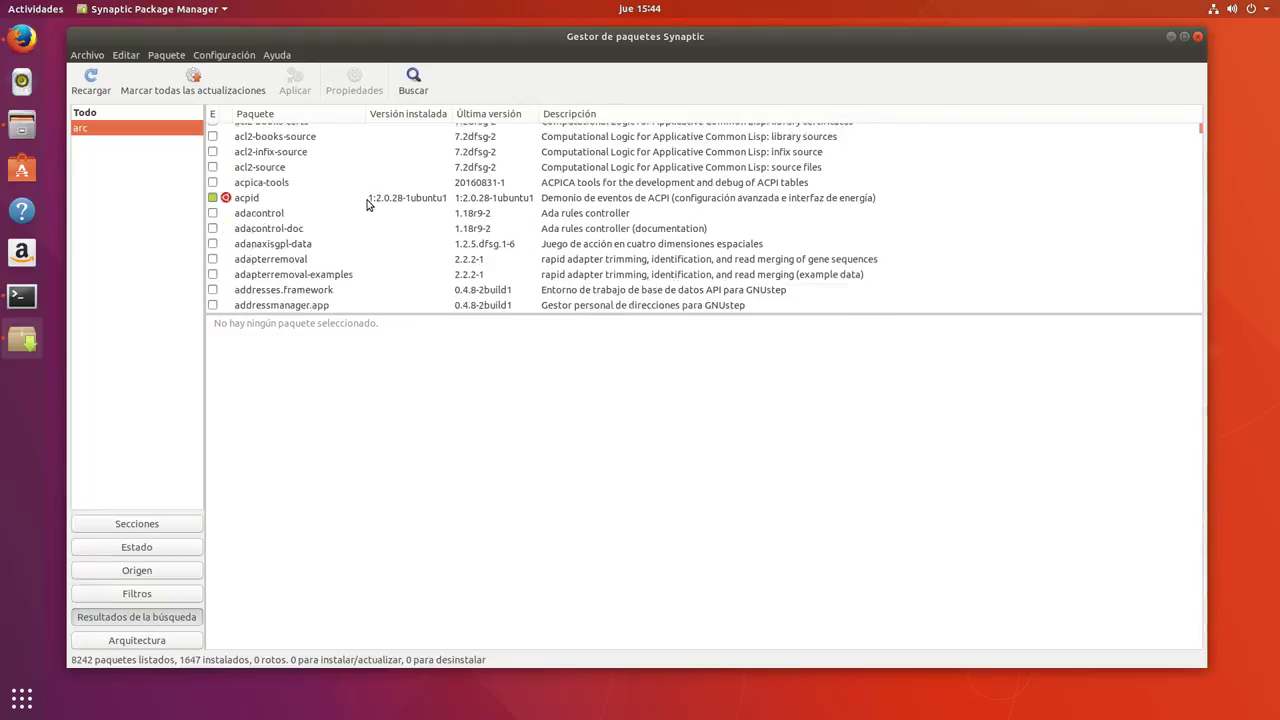
scroll(367, 205, "down", 12)
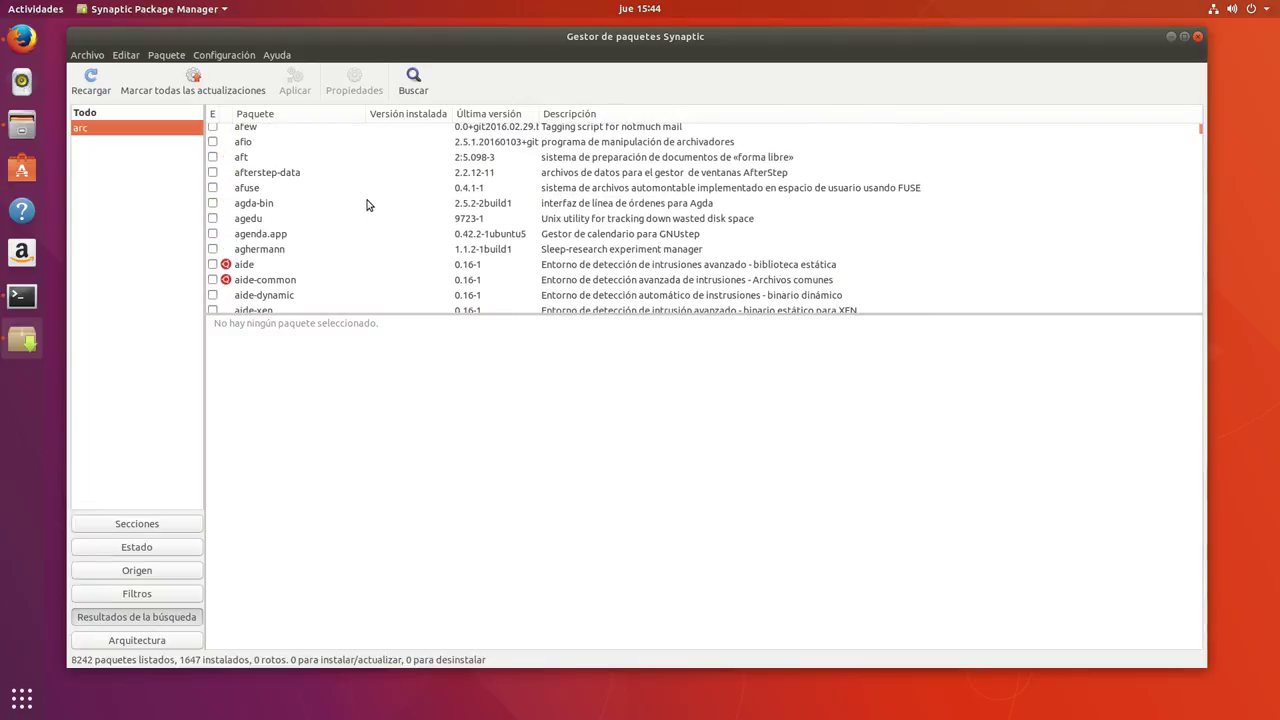
scroll(367, 205, "down", 12)
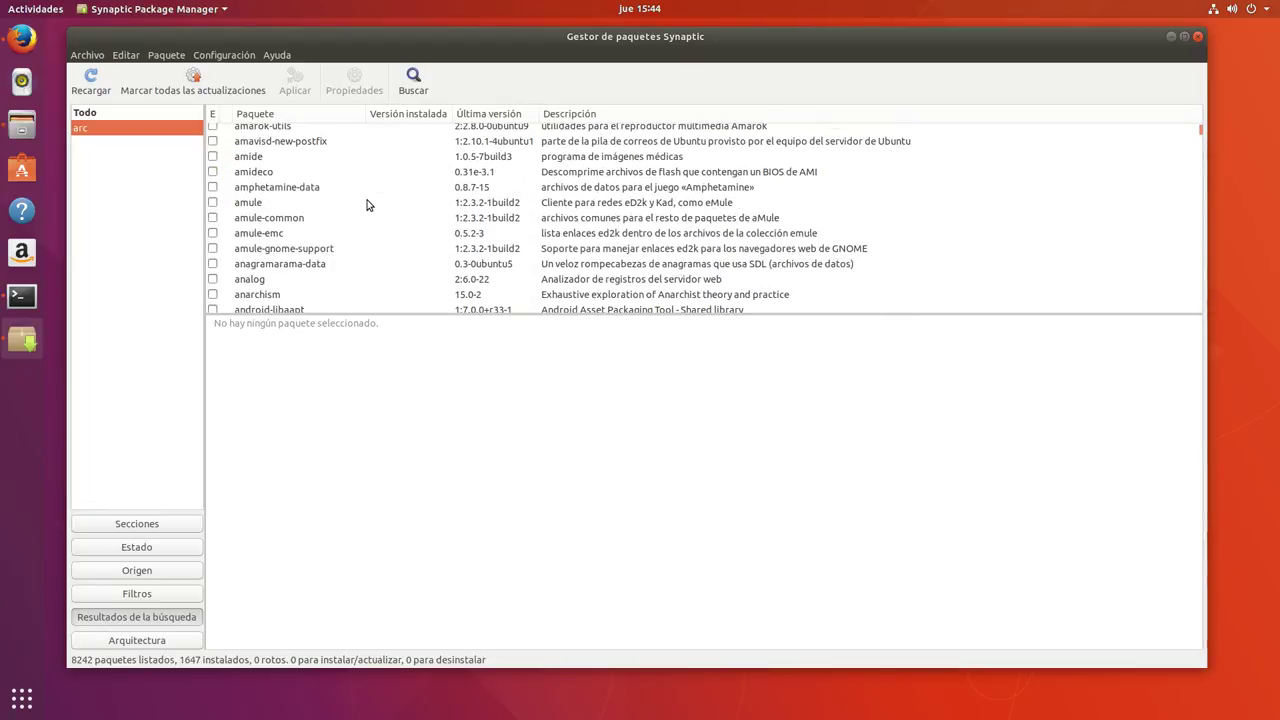
scroll(367, 205, "down", 12)
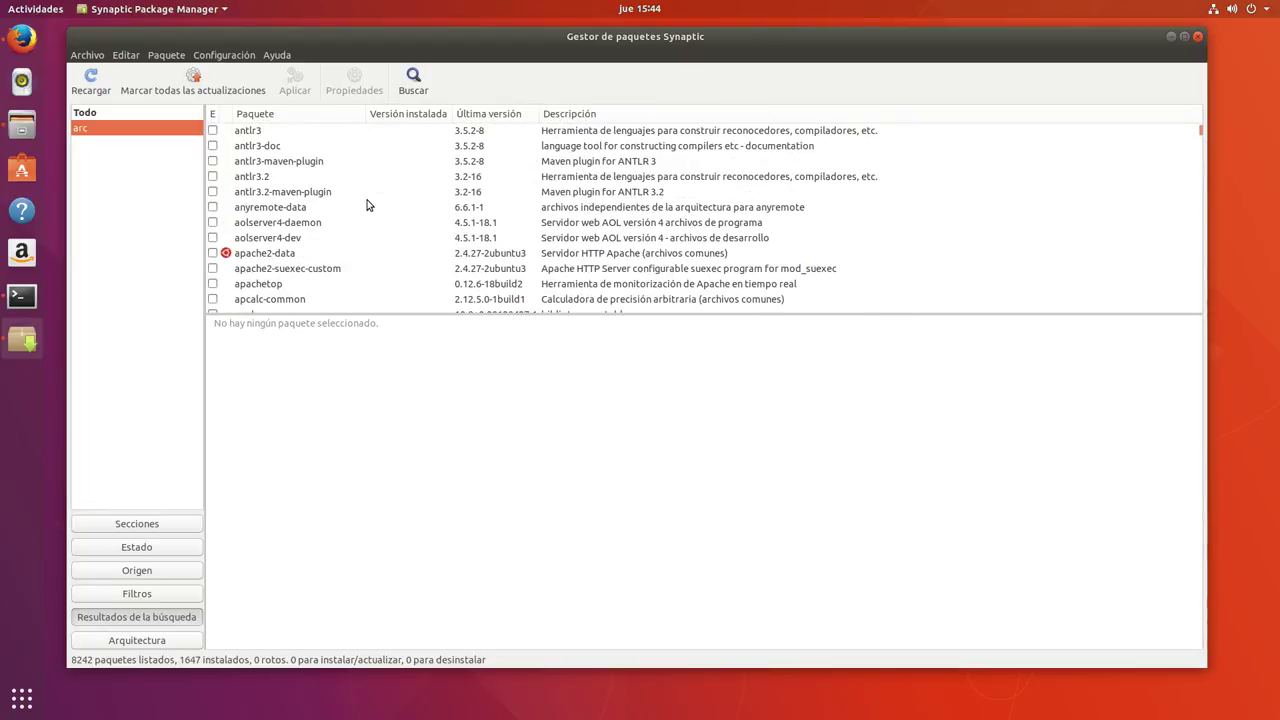
left_click(22, 38)
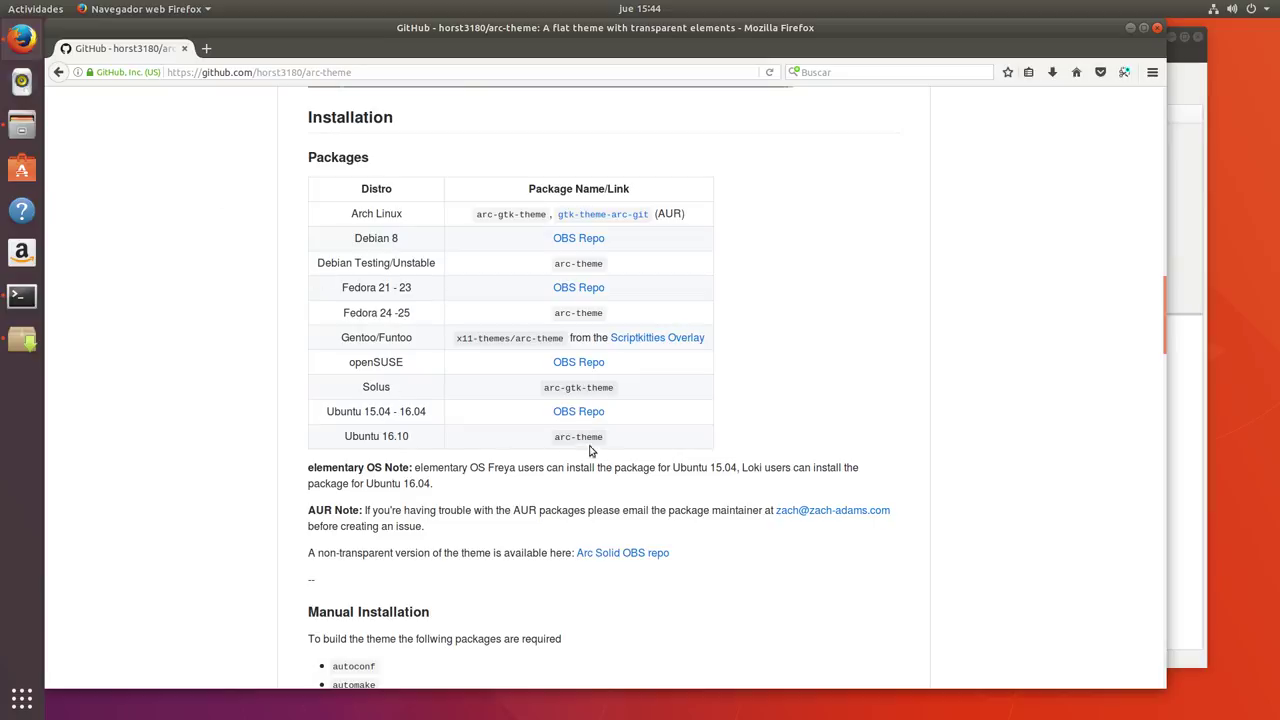
left_click(1130, 28)
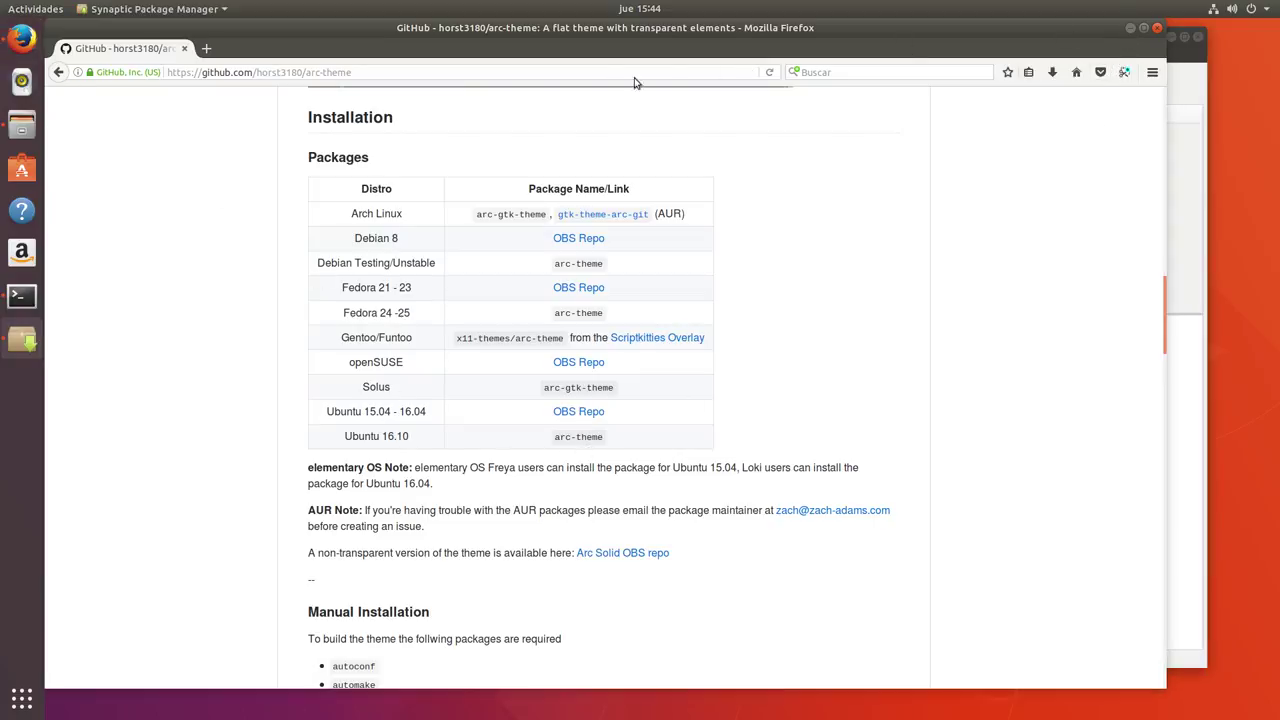
- Search Synaptic for "arc-theme" by description and name, and mark the package for installation with its additional required packages
left_click(431, 90)
left_click(627, 330)
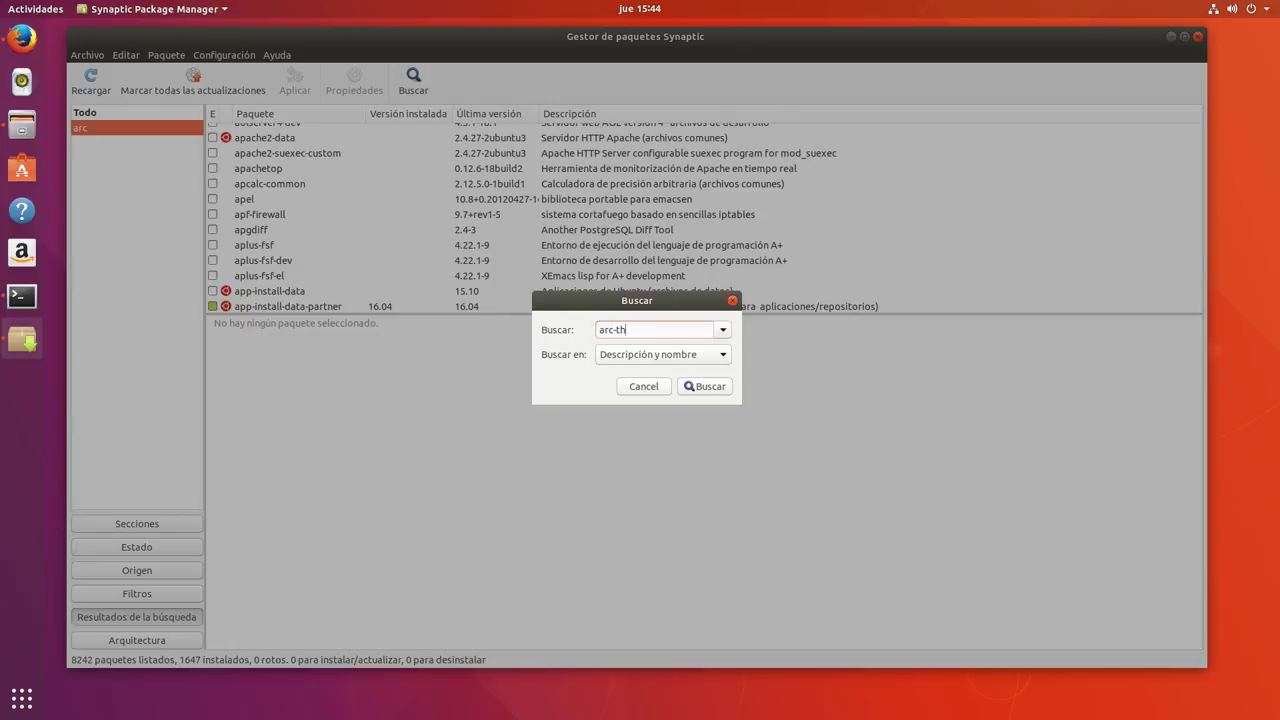
key("Return")
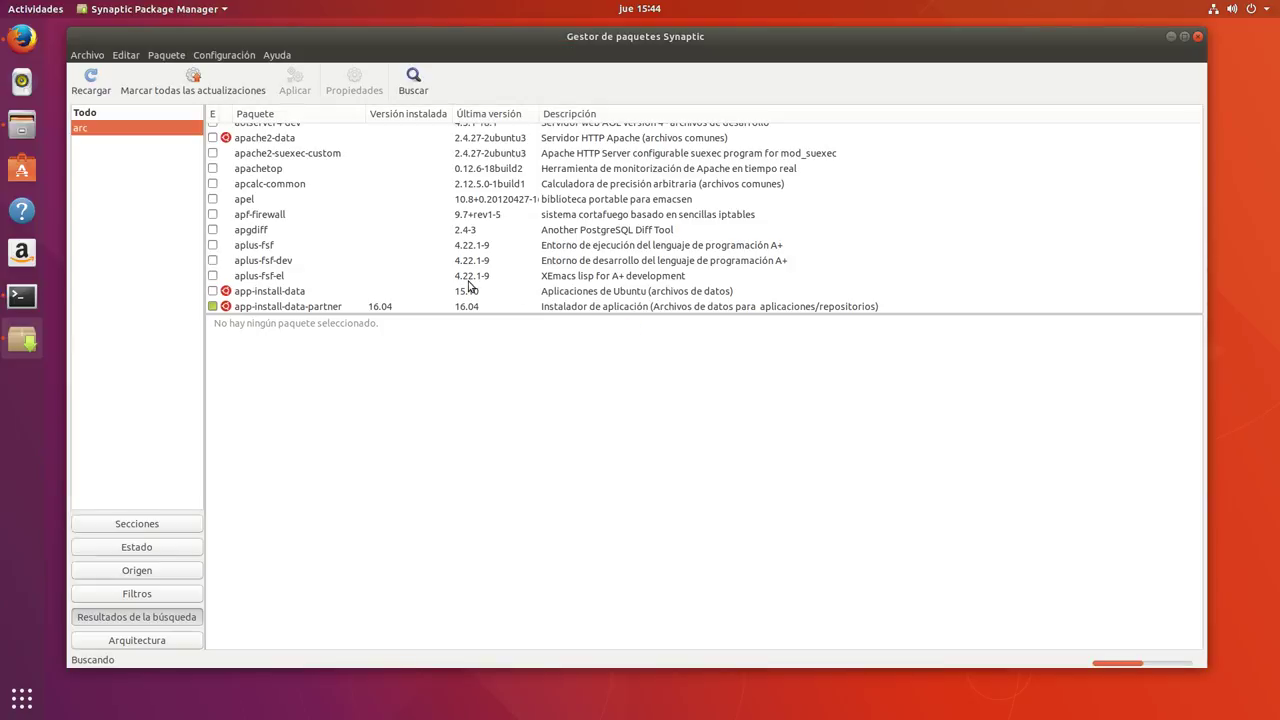
left_click(256, 134)
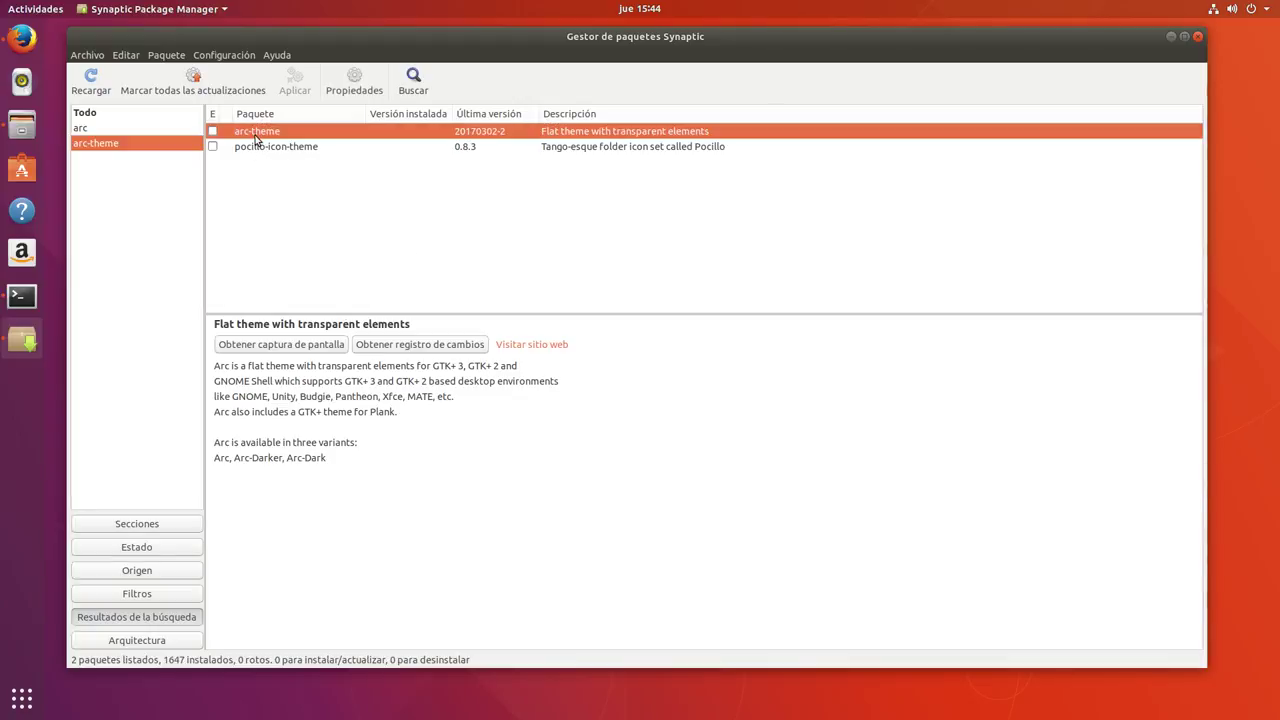
double_click(256, 137)
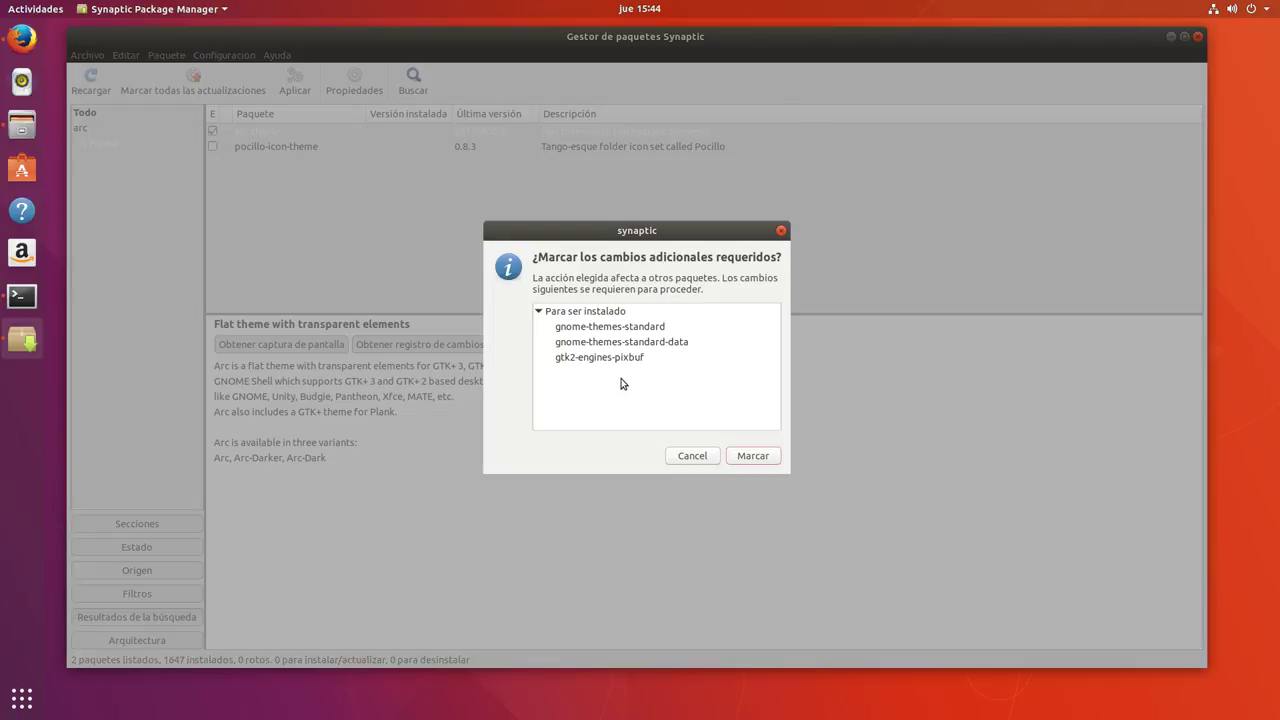
left_click(752, 456)
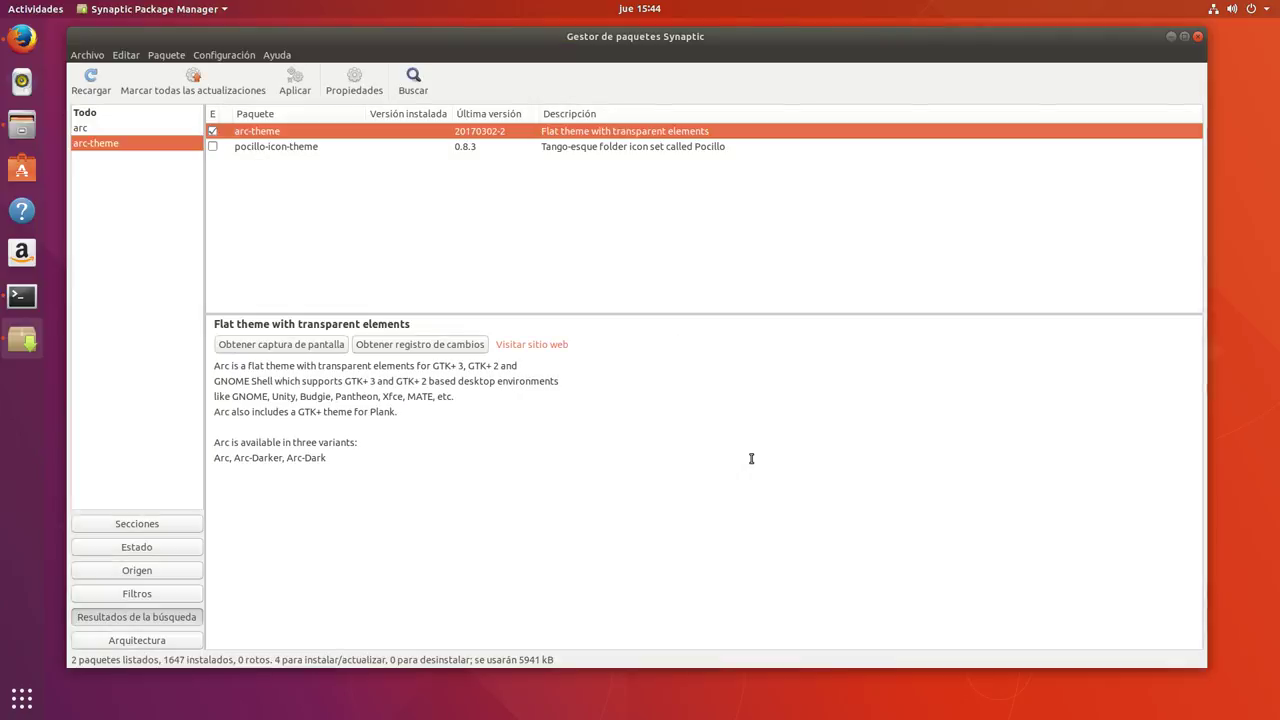
- Apply the marked package installation and close Synaptic
left_click(295, 82)
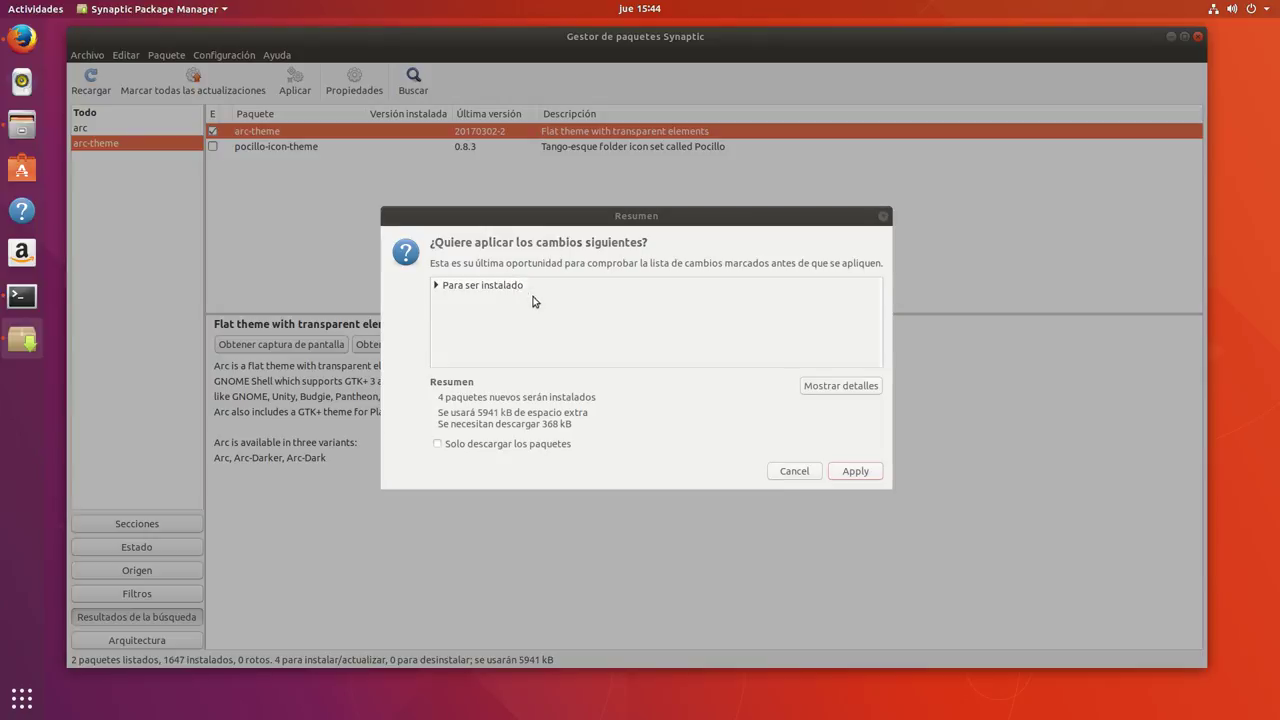
left_click(852, 551)
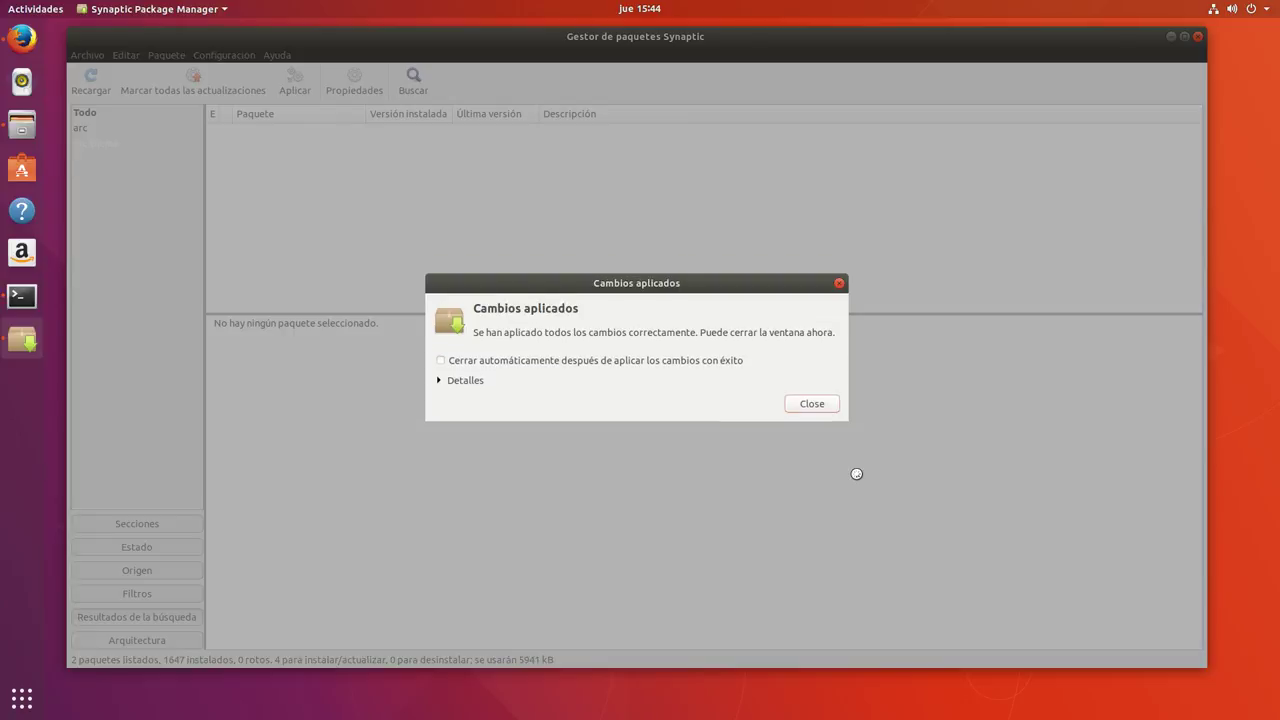
left_click(817, 401)
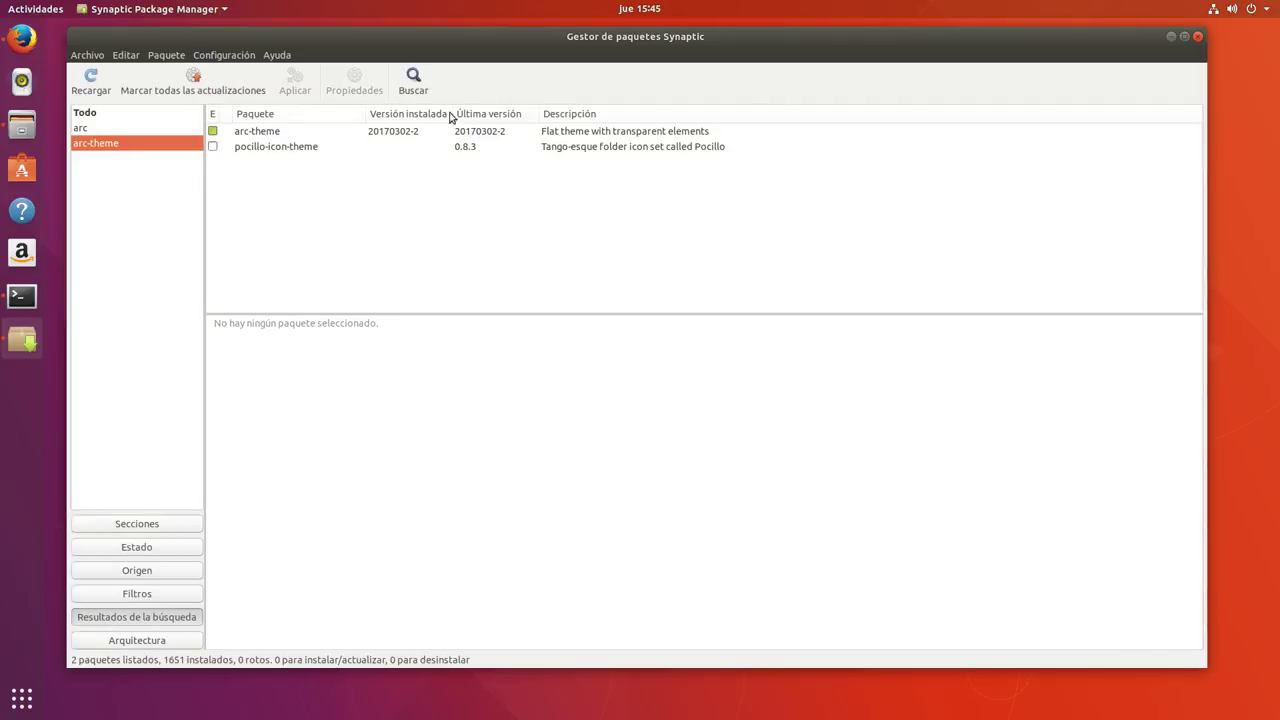
left_click(1199, 37)
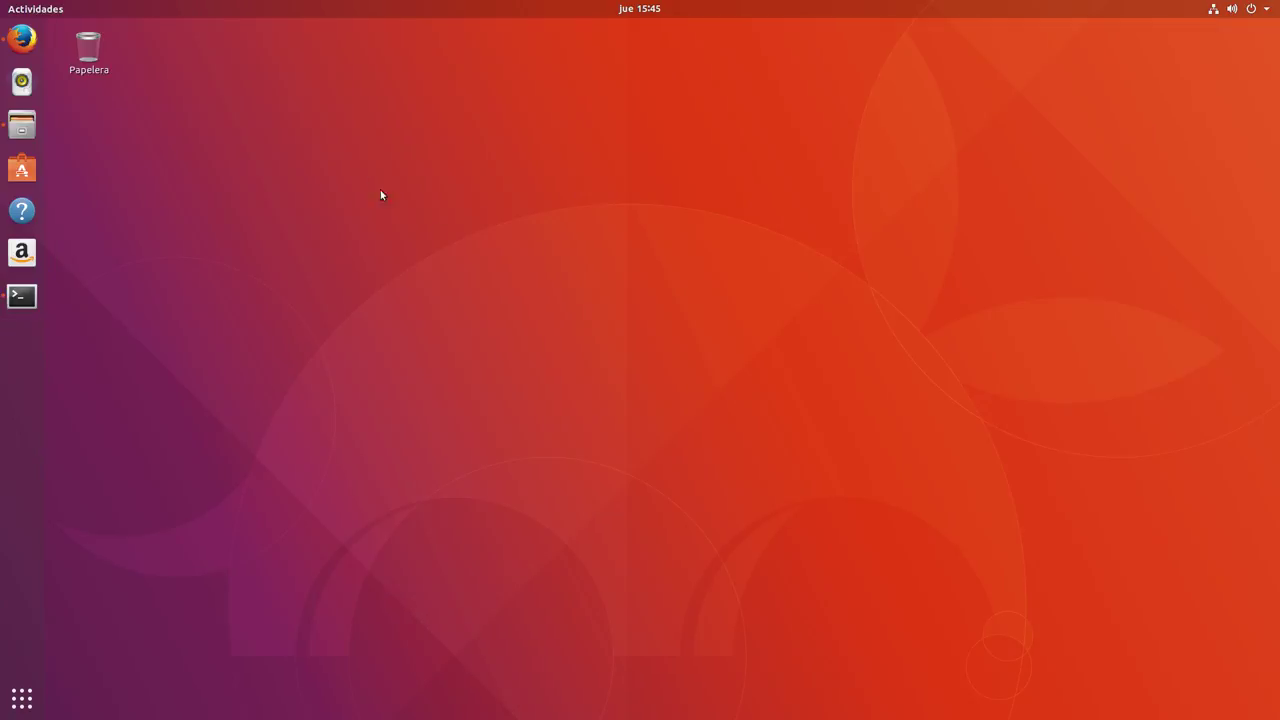
- Switch to Firefox and open salmorejogeek.com in a new tab
left_click(22, 38)
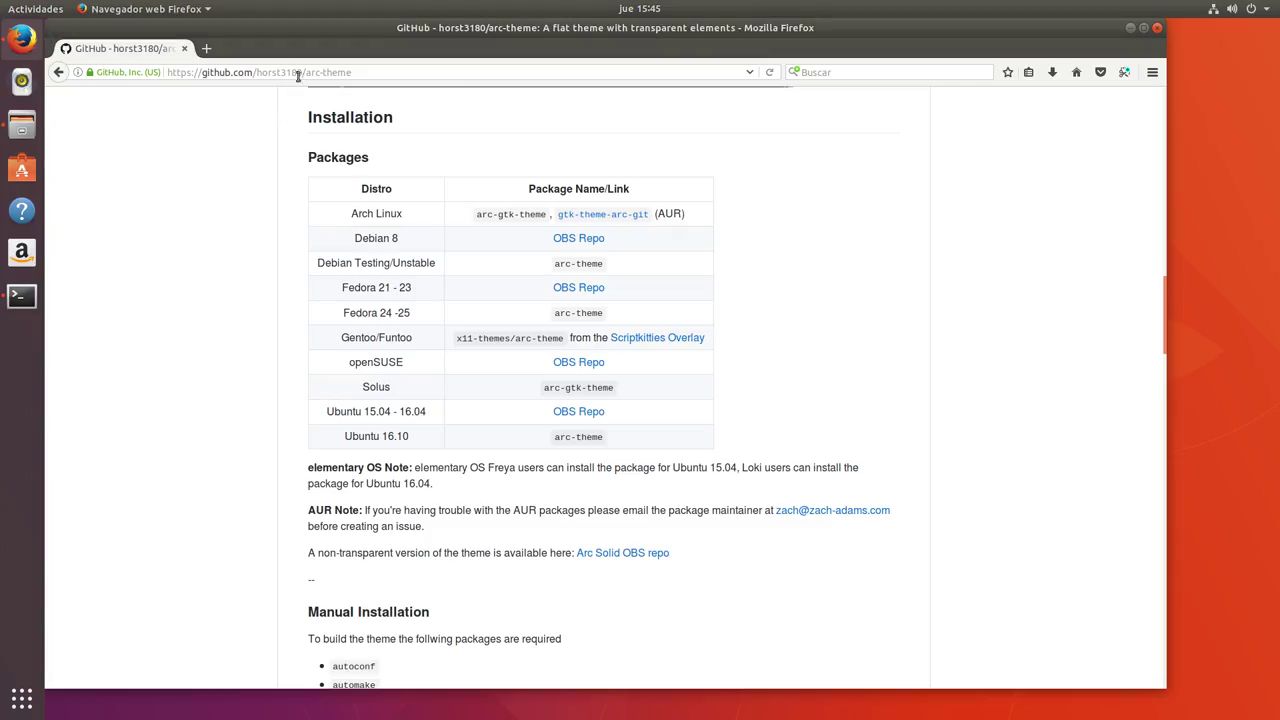
left_click(212, 49)
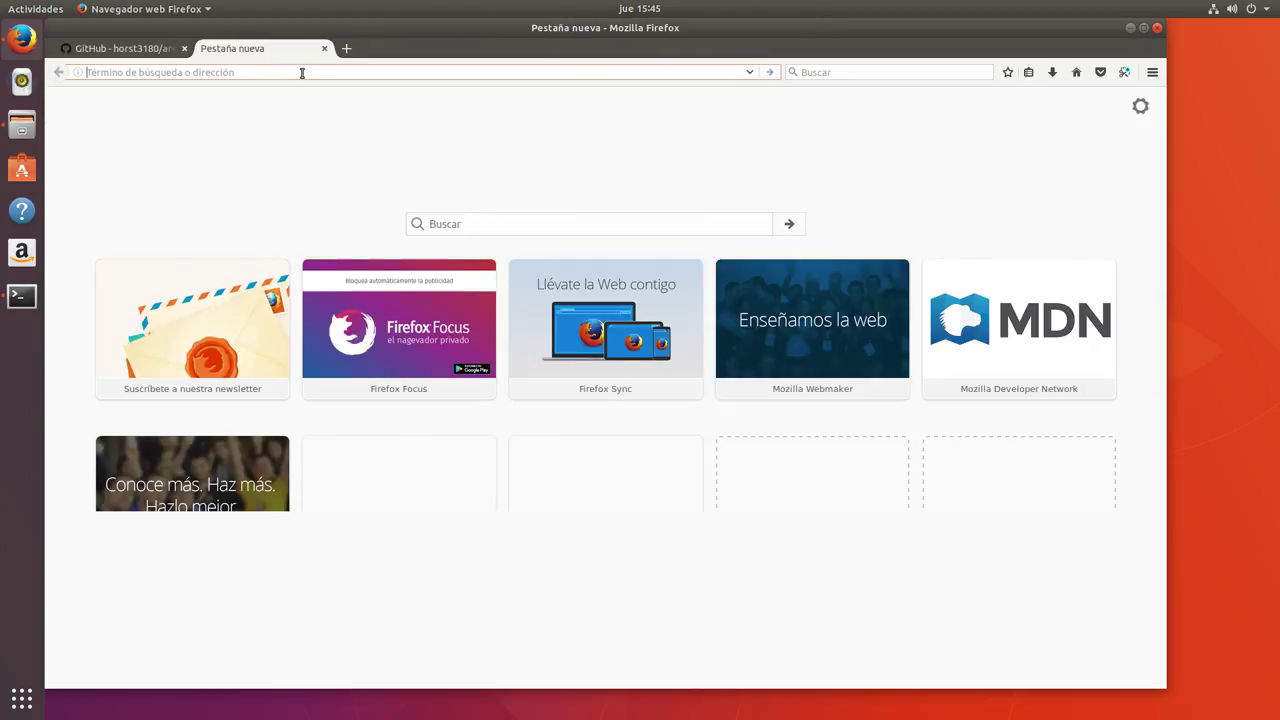
type("salm")
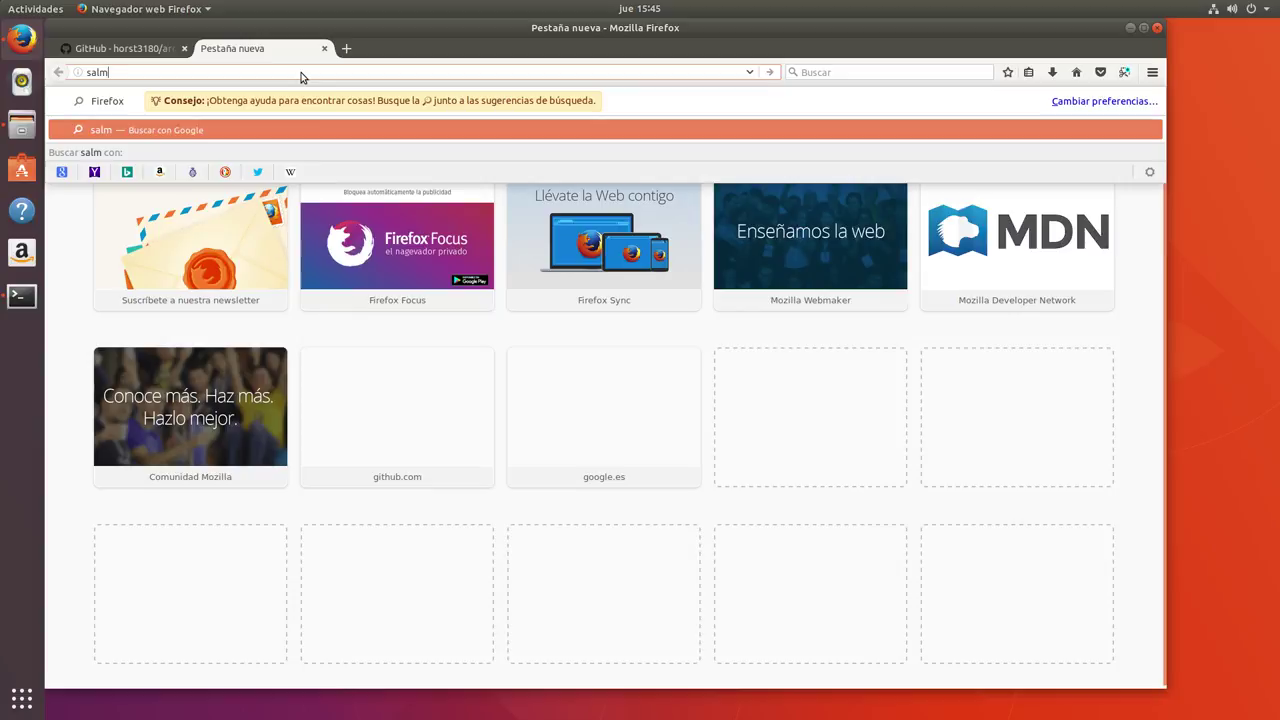
type("orejo")
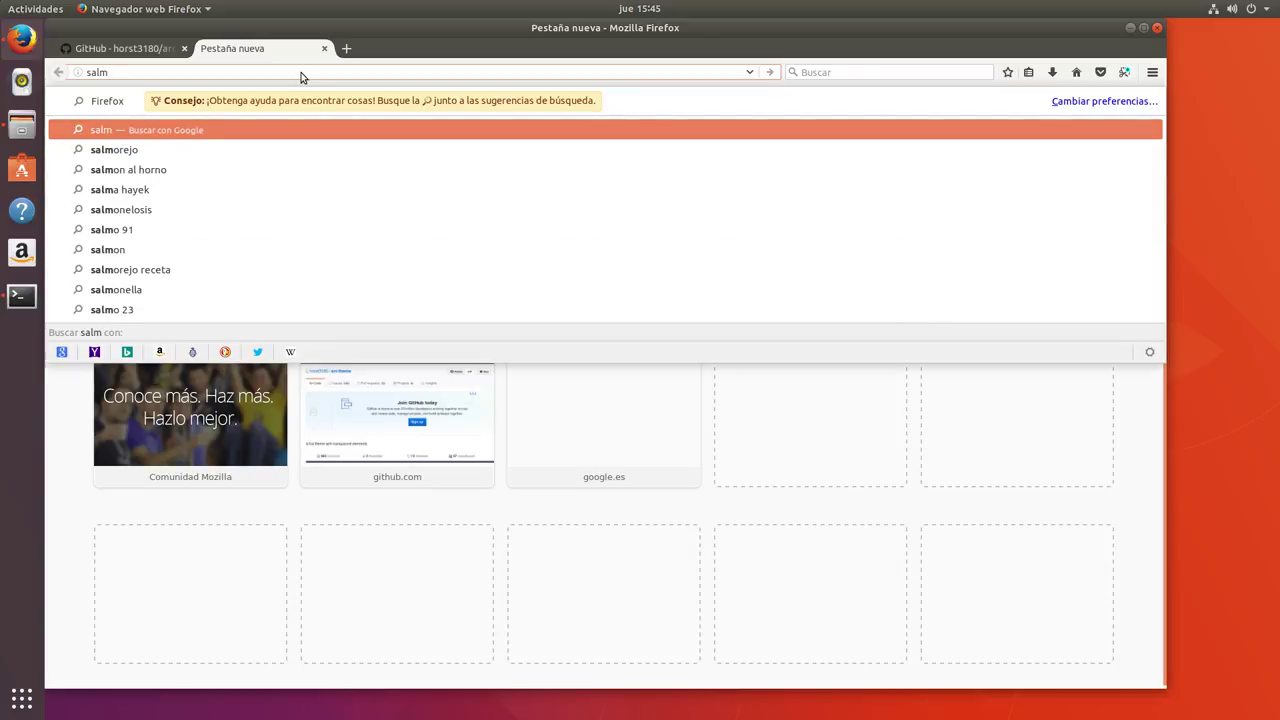
type("geek.com")
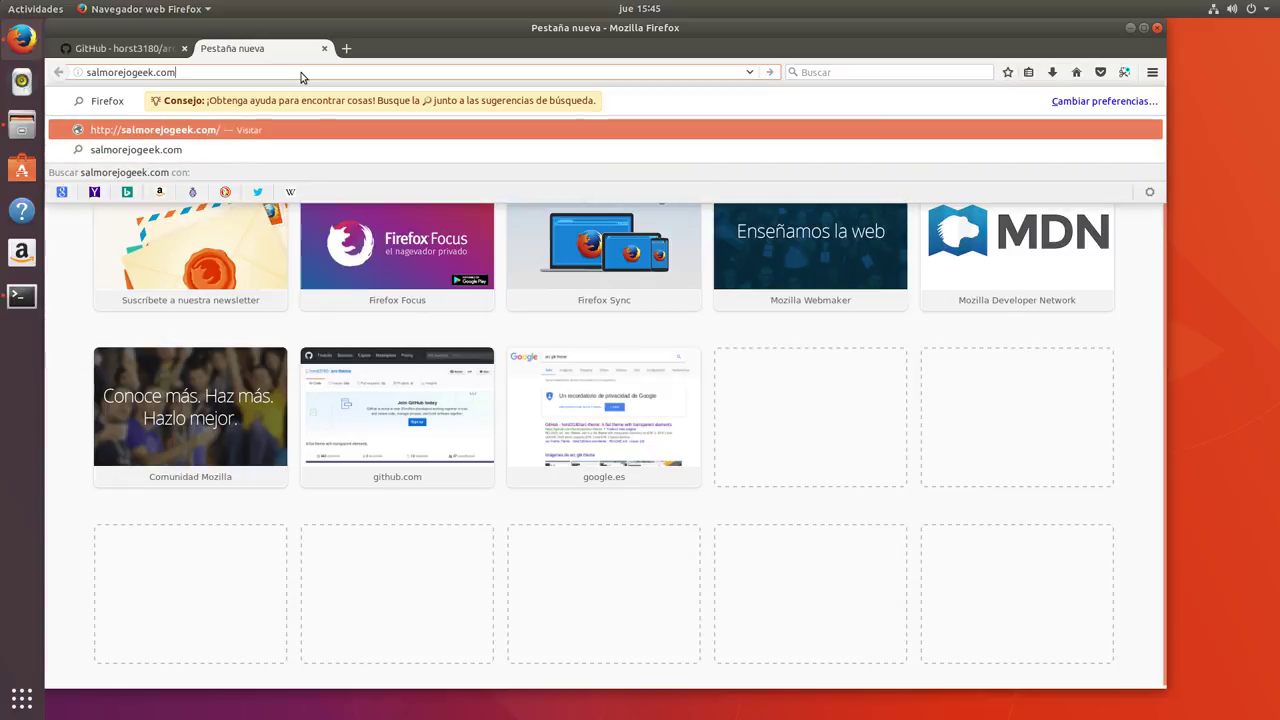
key("Return")
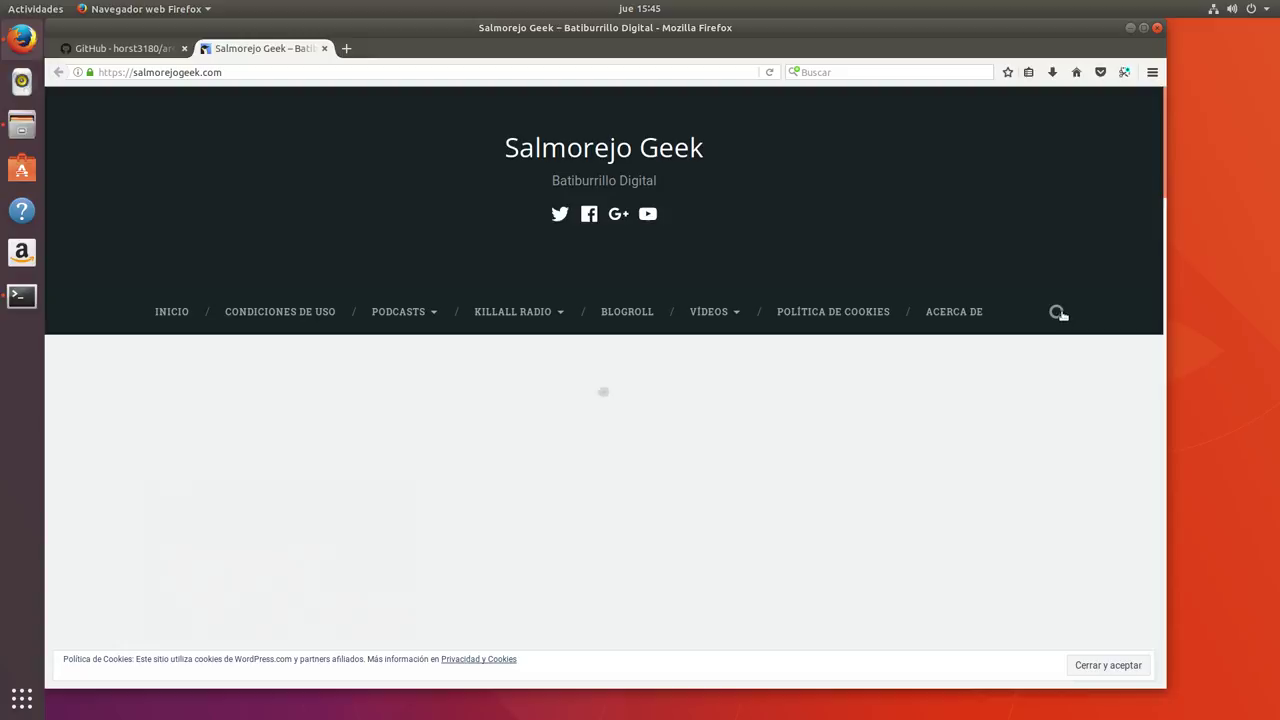
- Search the site for "papirus" and open the article "Los iconos Papirus vuelven a tener repositorio PPA para Ubuntu y basadas"
left_click(1058, 313)
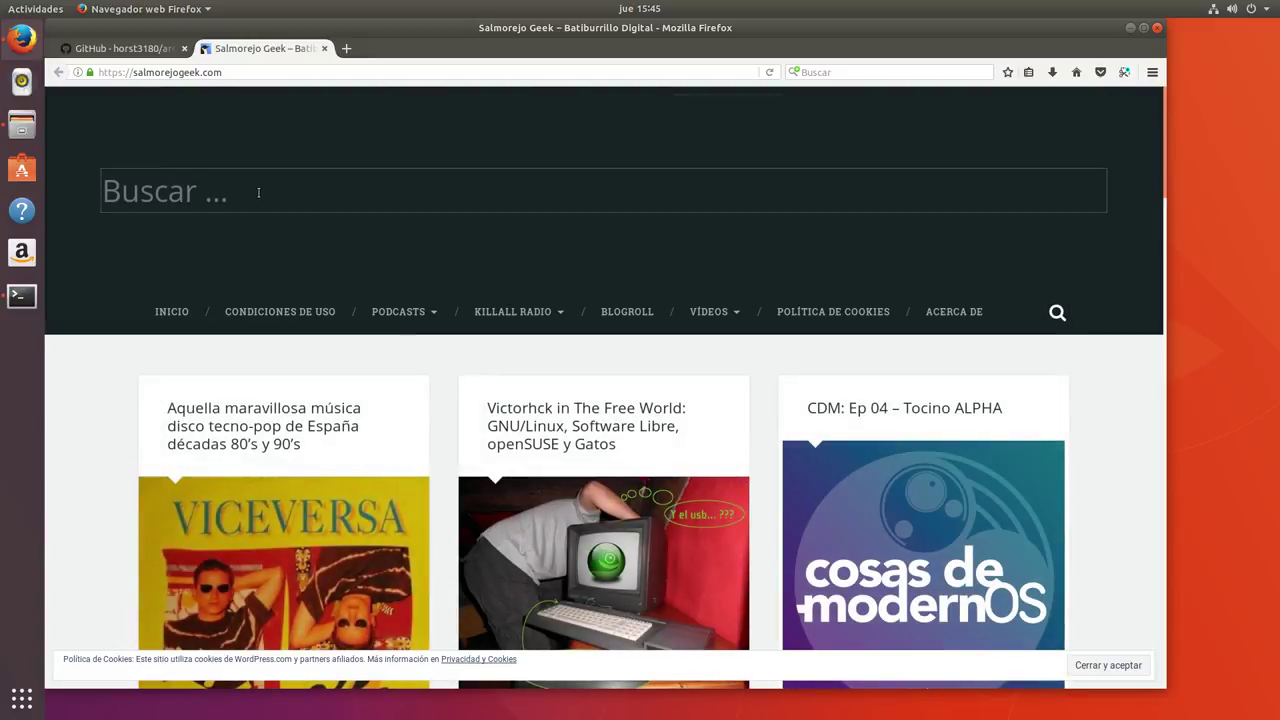
type("papirus")
key("Return")
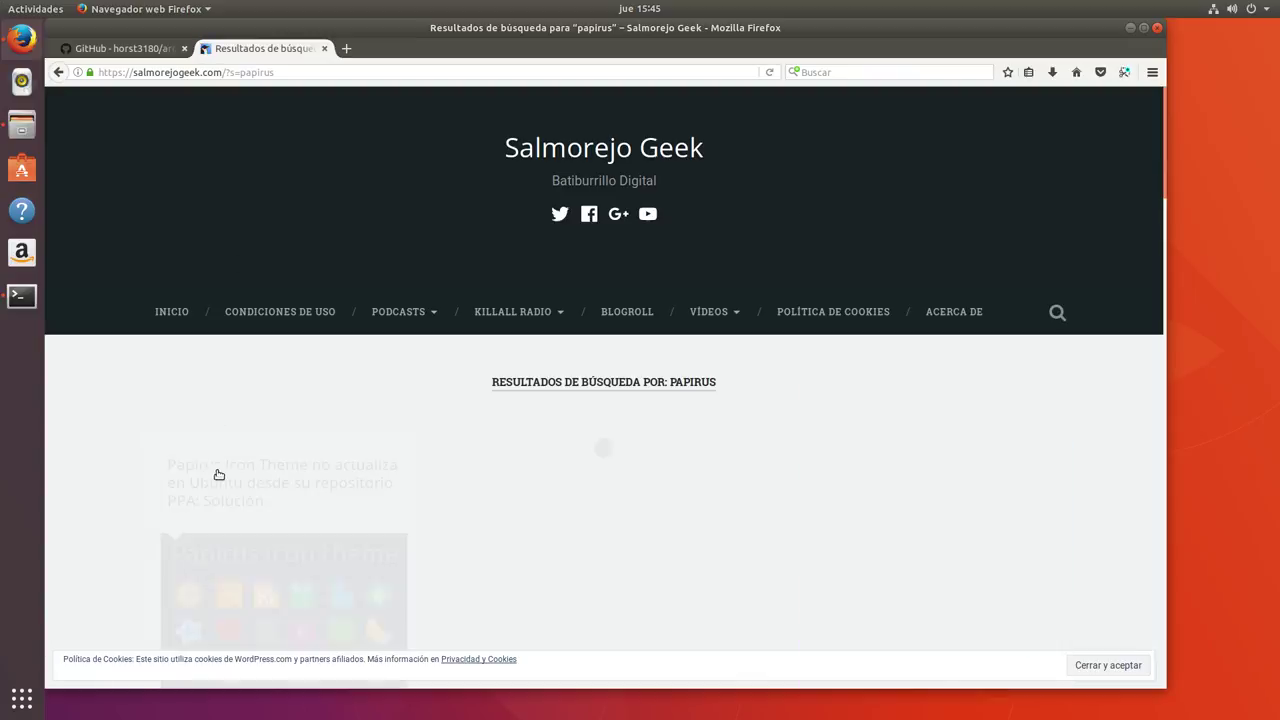
scroll(205, 531, "down", 2)
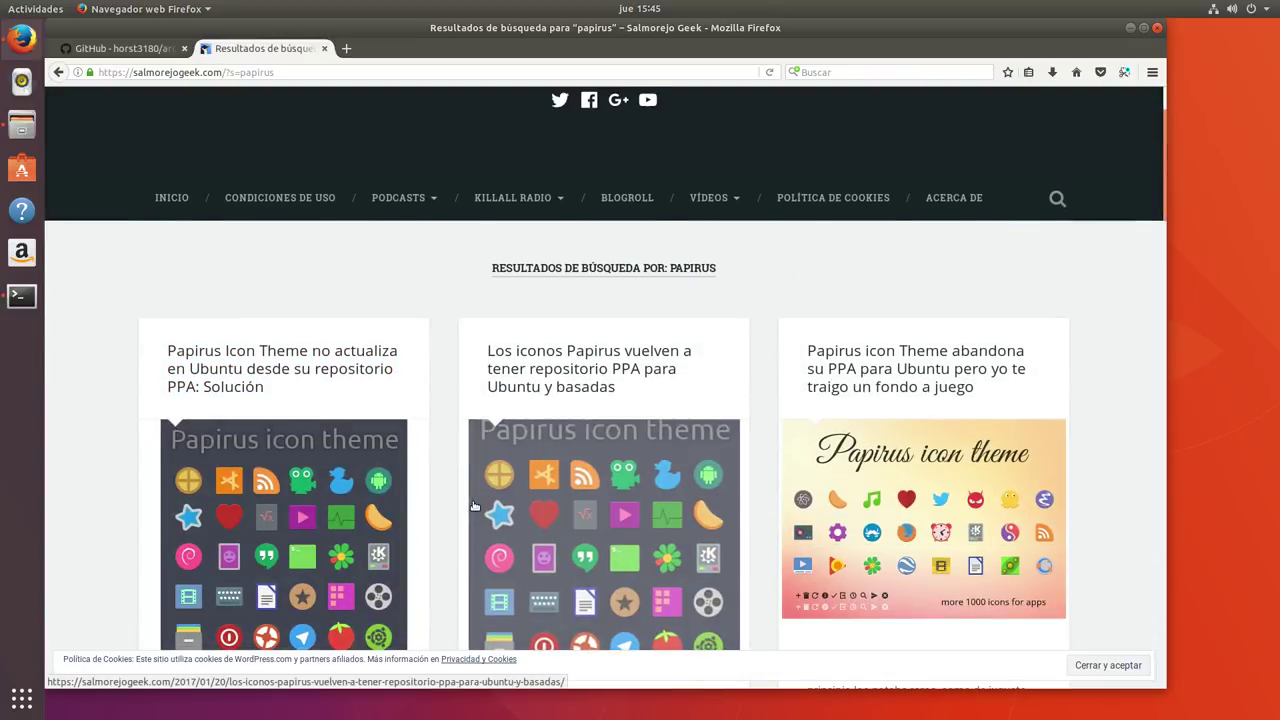
left_click(592, 534)
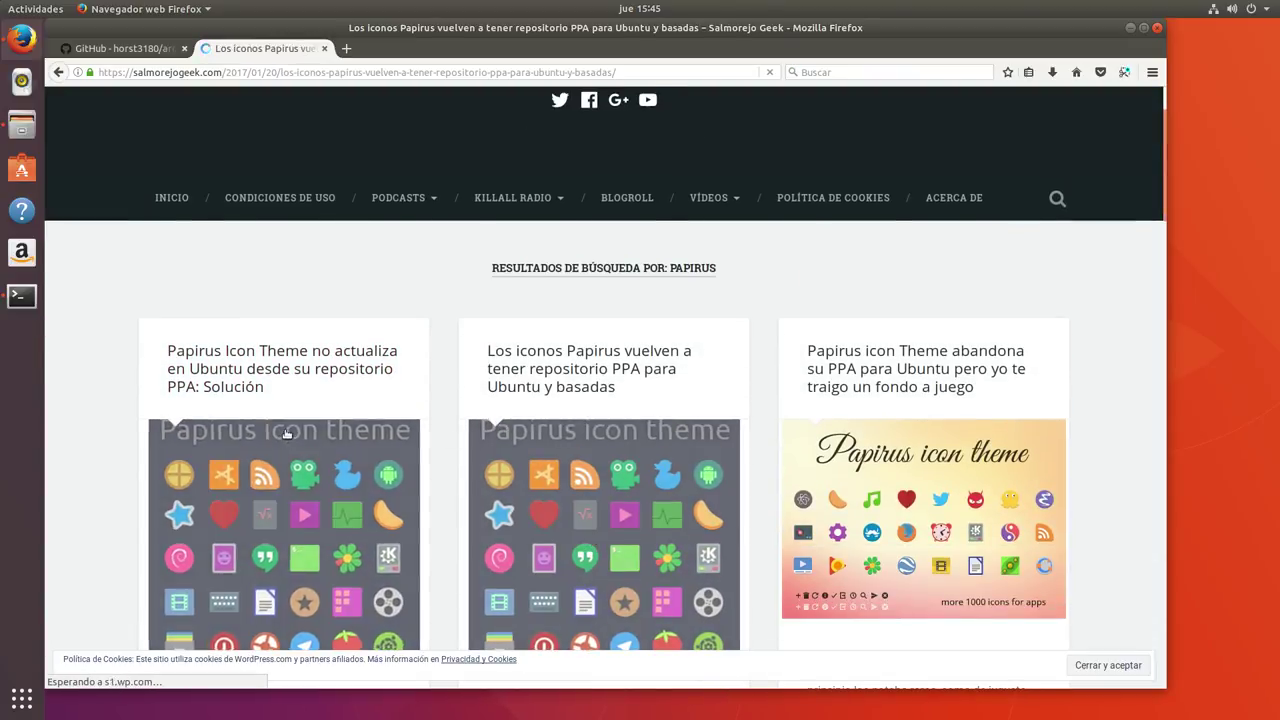
- Open the article's "PPA para Ubuntu" link in a new tab and examine the published packages for Ubuntu 17.10 versions
scroll(286, 422, "down", 7)
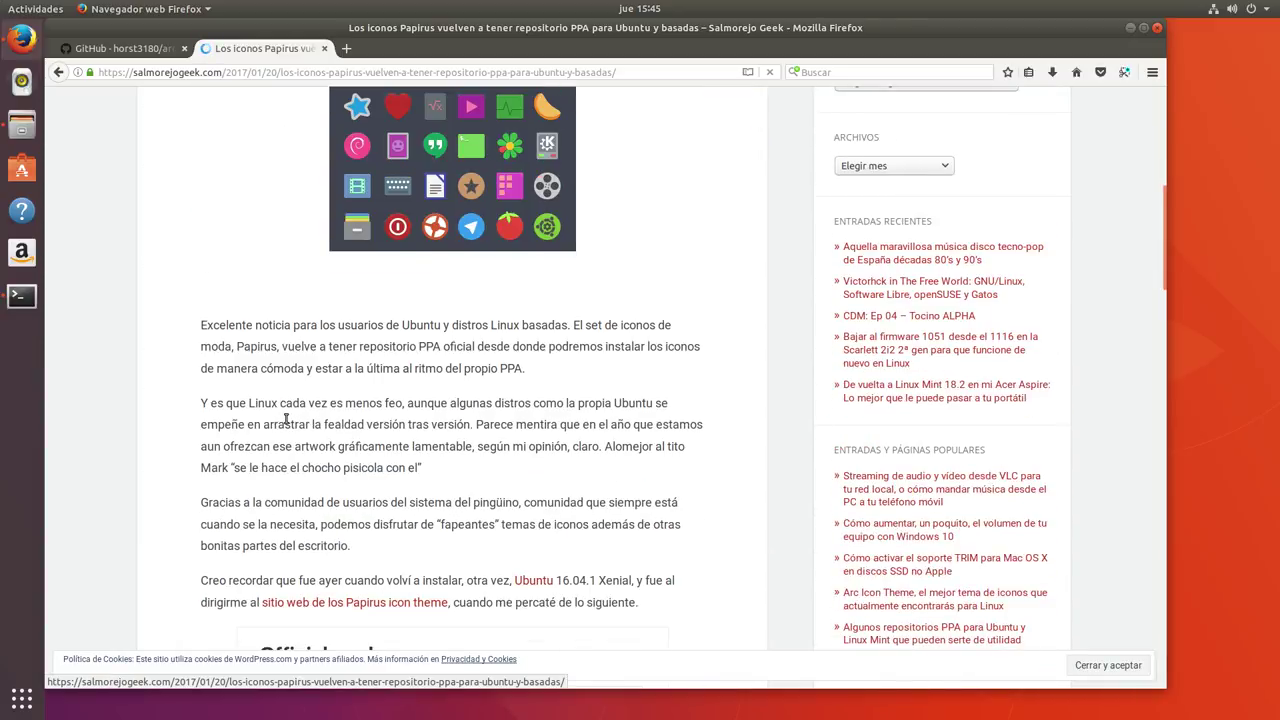
scroll(286, 422, "down", 1)
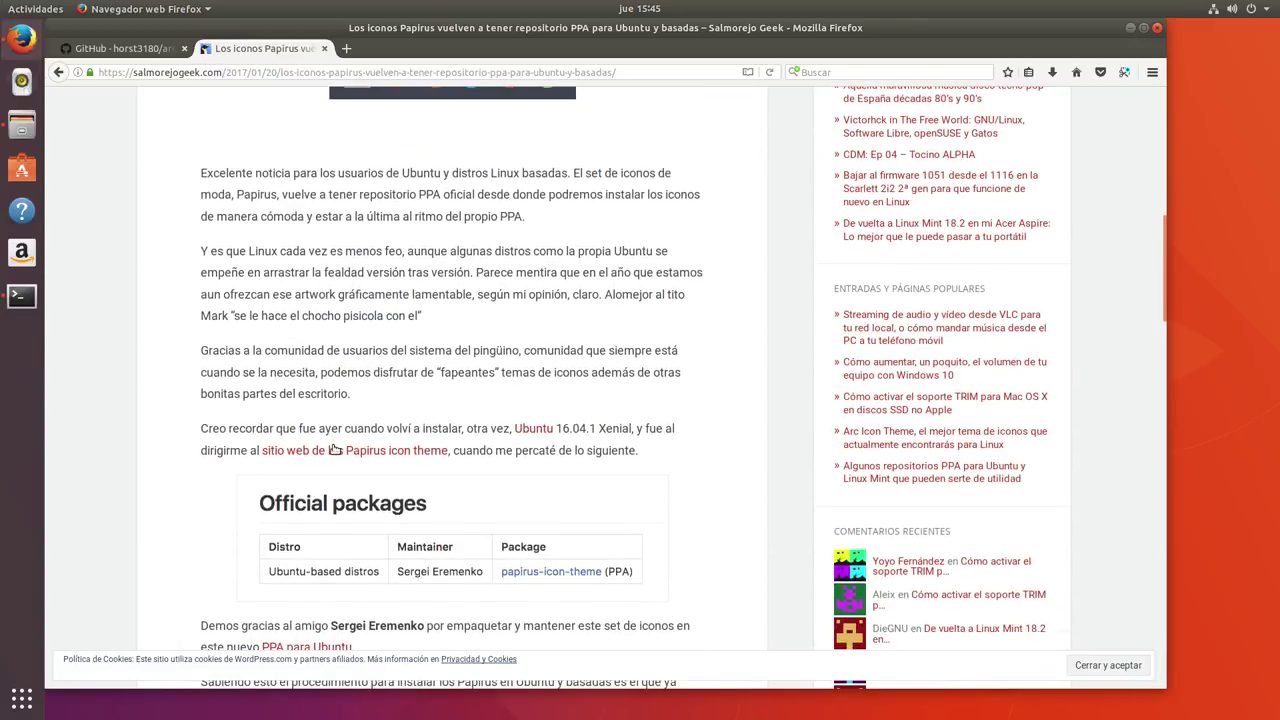
scroll(290, 470, "down", 3)
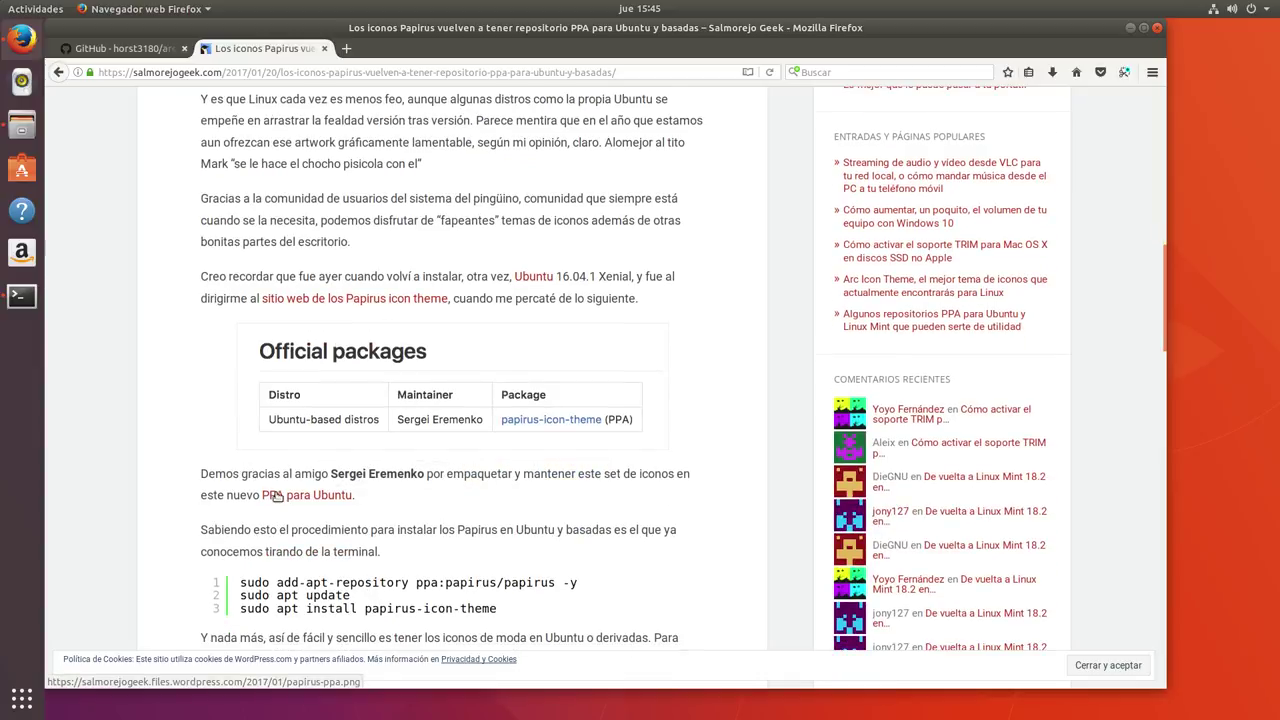
left_click(267, 55)
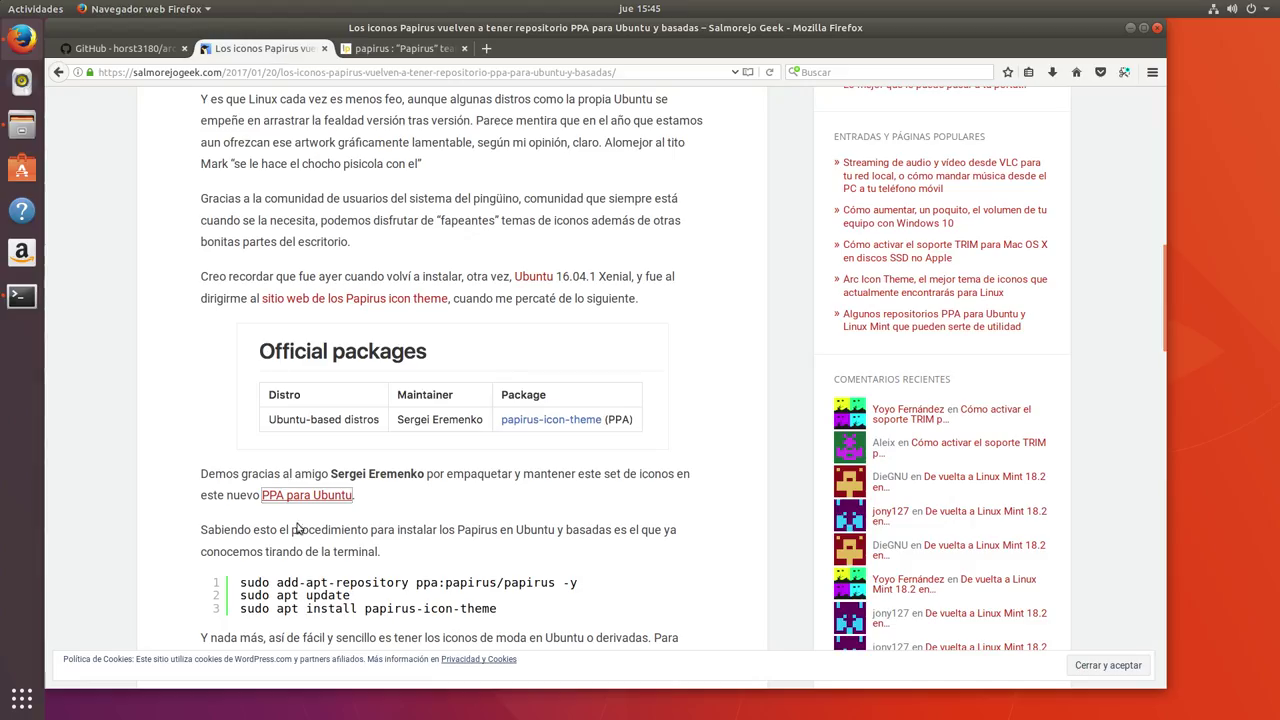
left_click(394, 56)
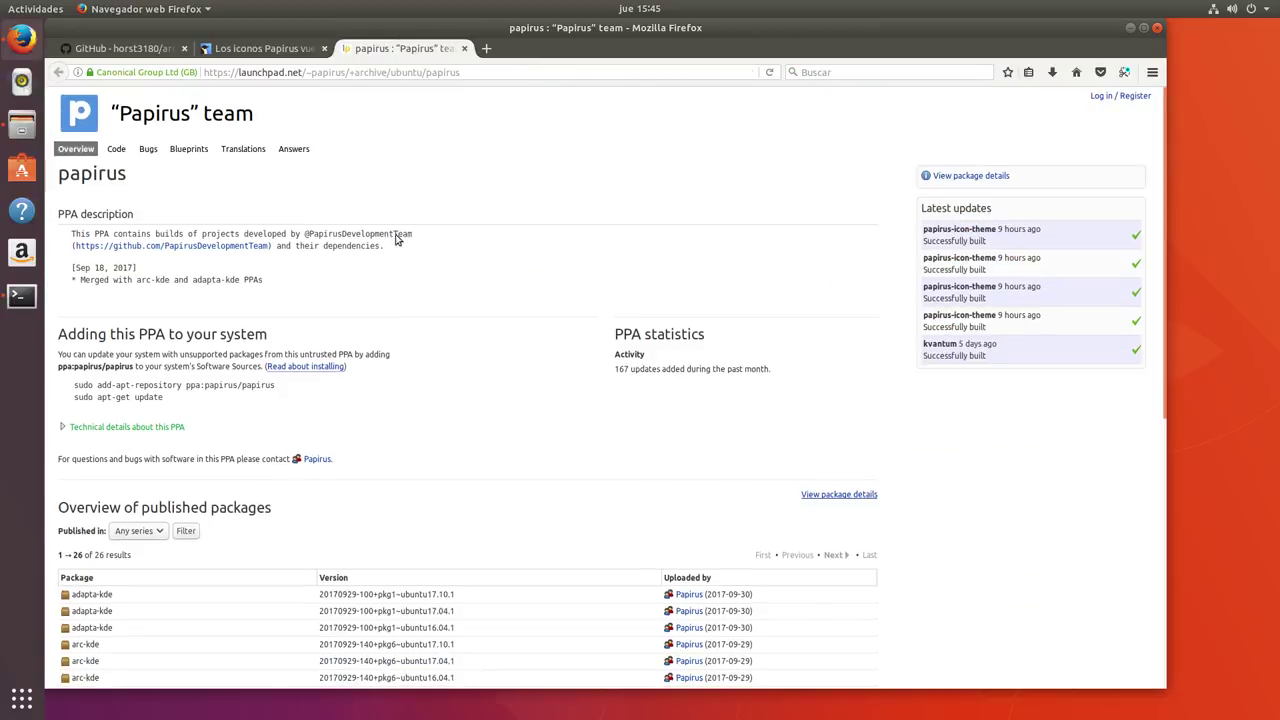
scroll(150, 426, "down", 3)
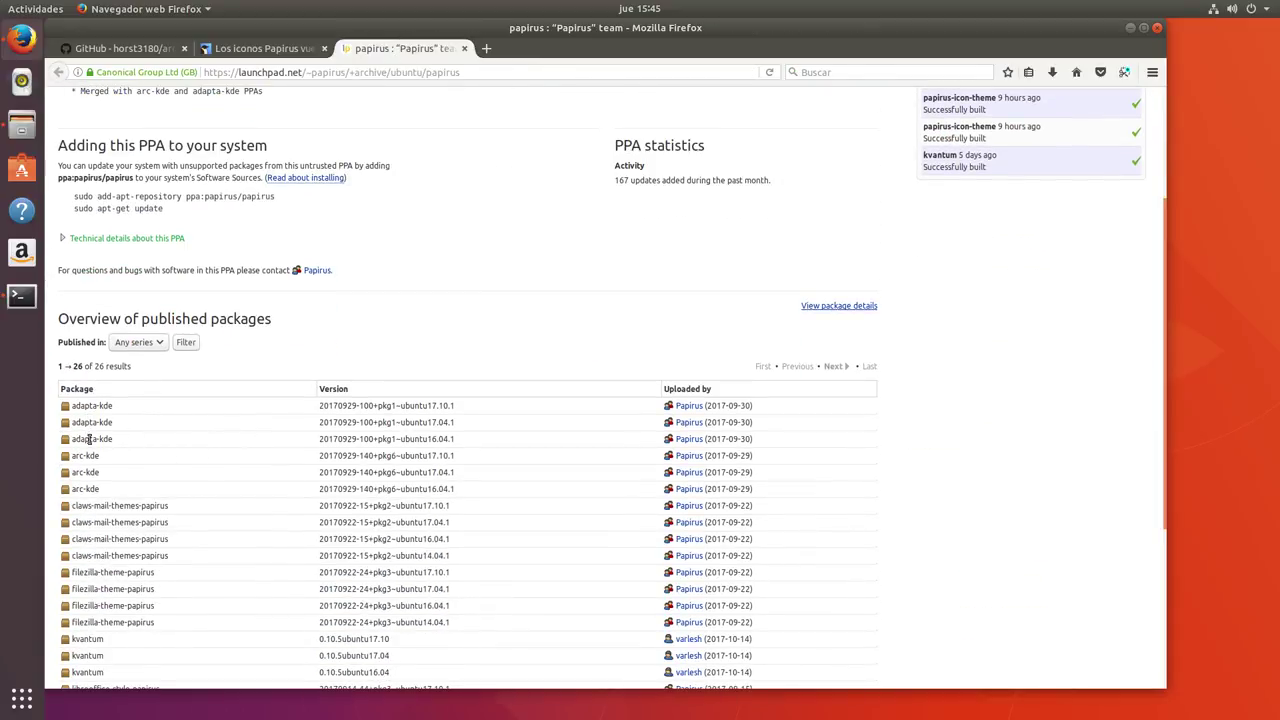
scroll(109, 527, "down", 5)
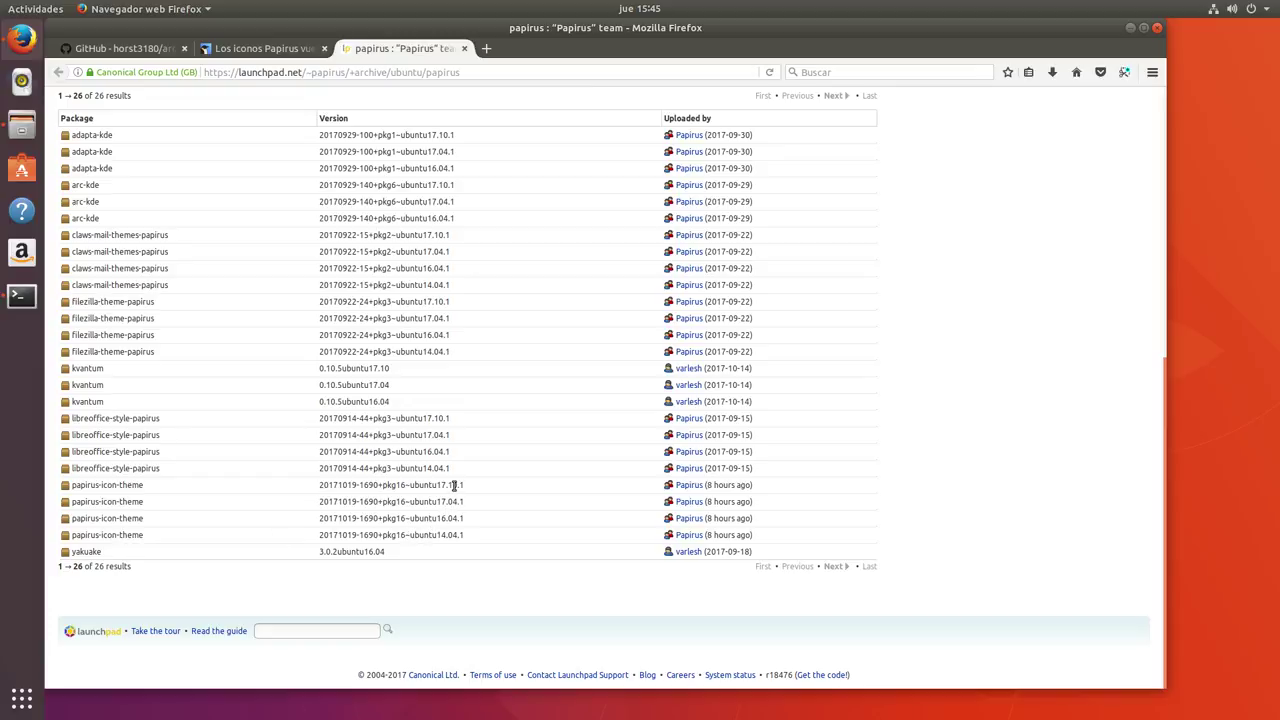
scroll(403, 483, "up", 4)
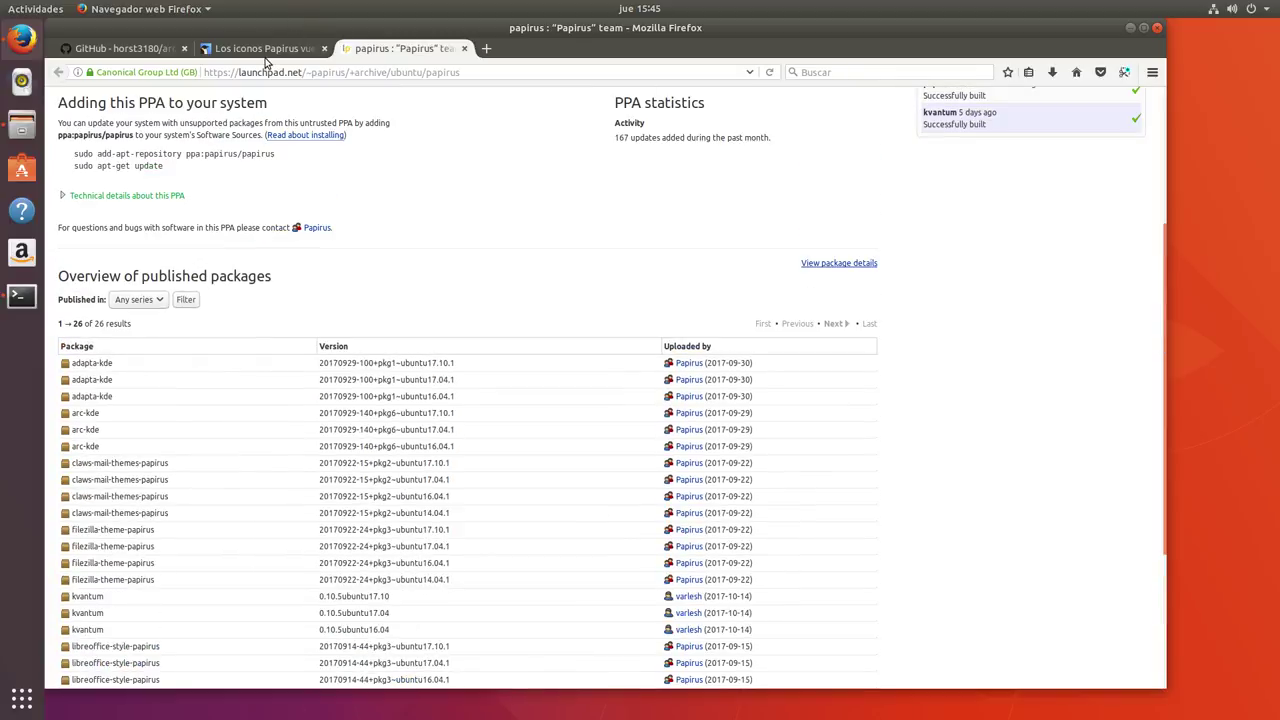
- Copy the command sudo add-apt-repository ppa:papirus/papirus -y from the Papirus article and run it in the terminal
left_click(270, 49)
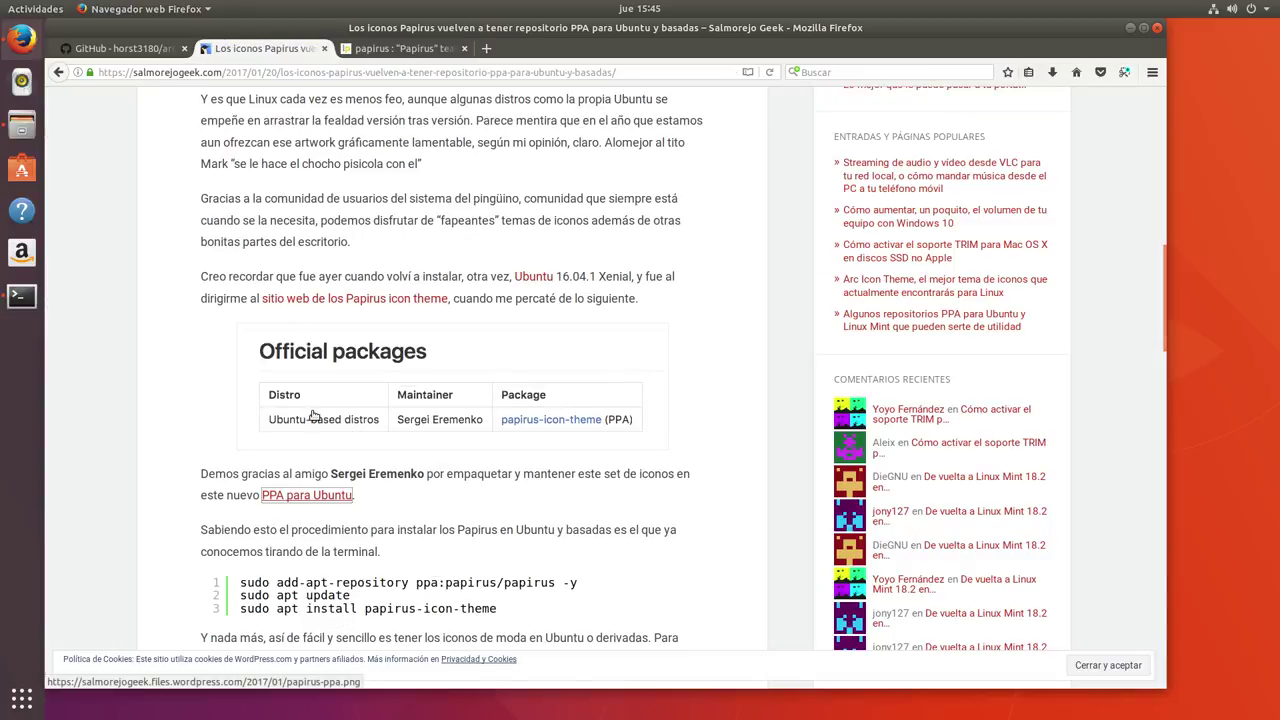
scroll(314, 416, "down", 2)
left_click_drag(582, 470, 242, 470)
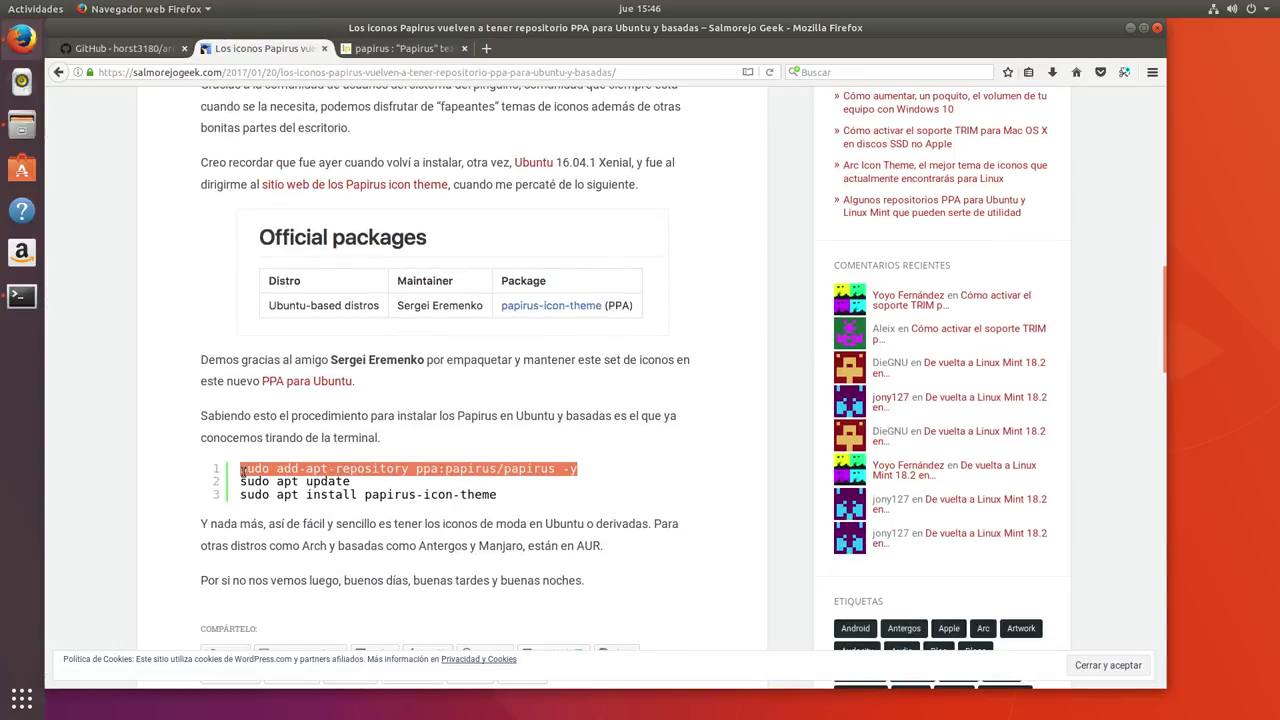
right_click(244, 470)
left_click(275, 481)
left_click(24, 300)
right_click(612, 437)
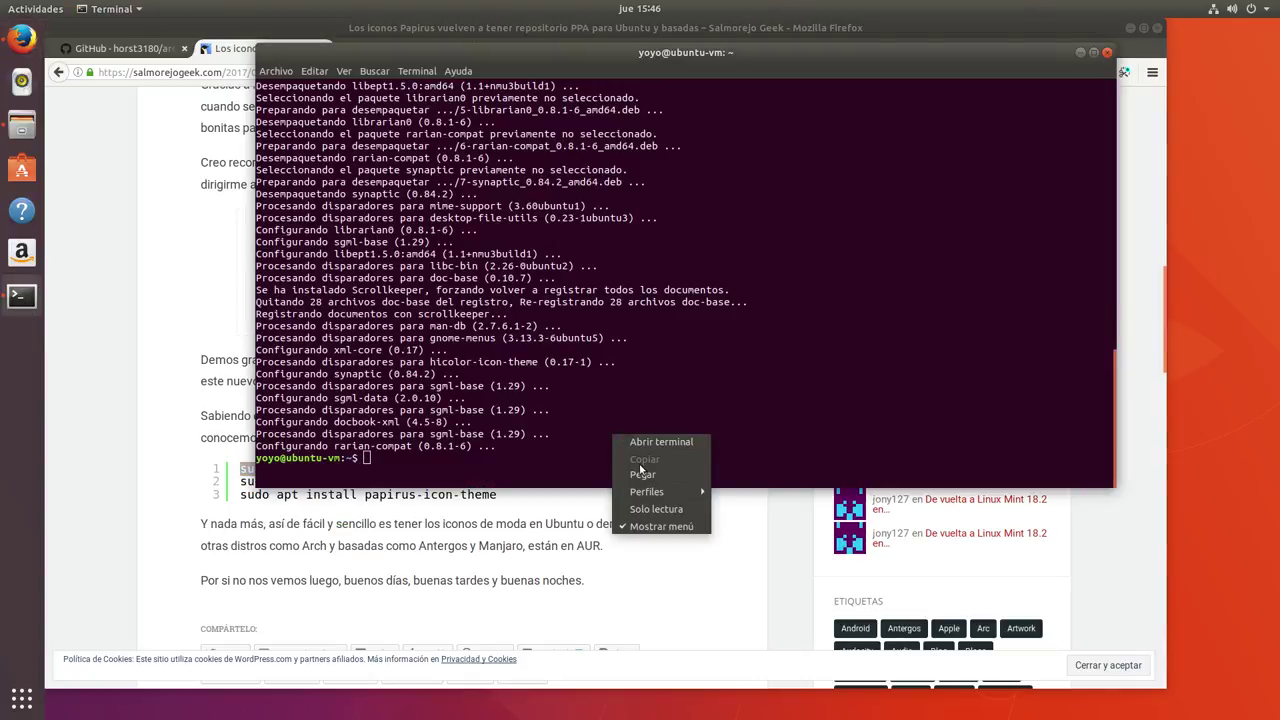
left_click(643, 472)
key("Return")
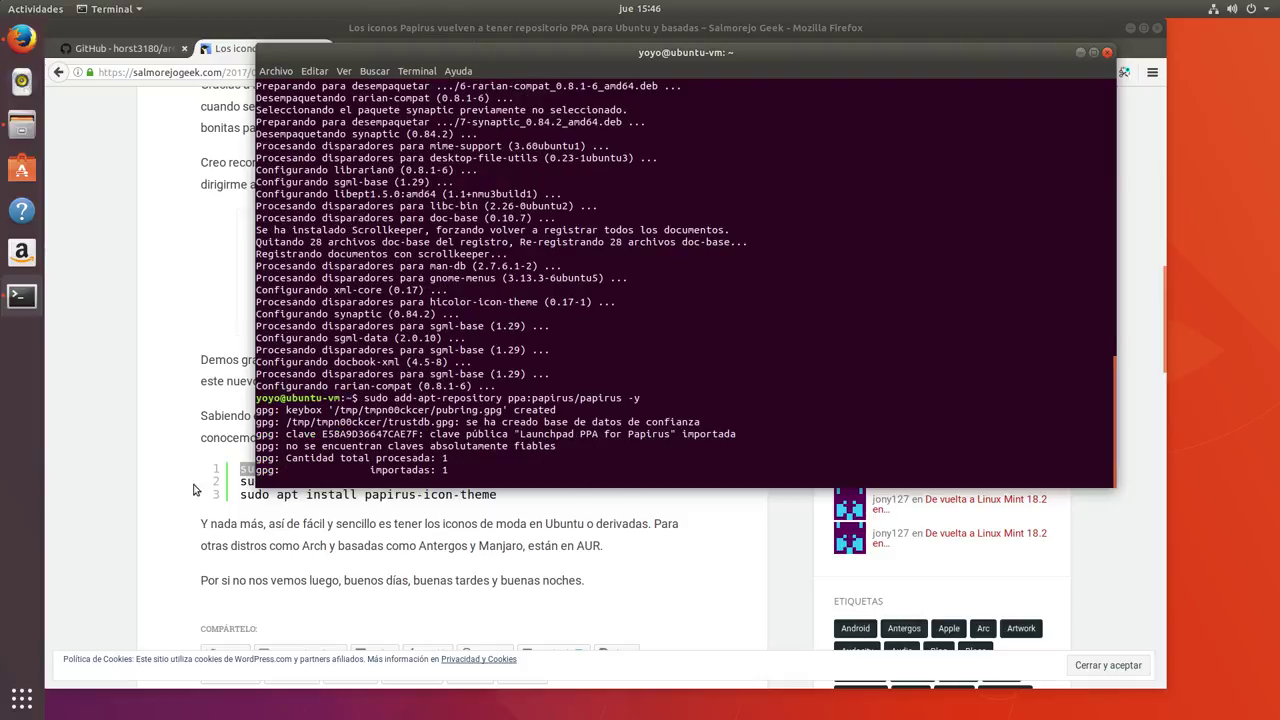
- Copy the sudo apt update command from the article and run it in the terminal
left_click(281, 491)
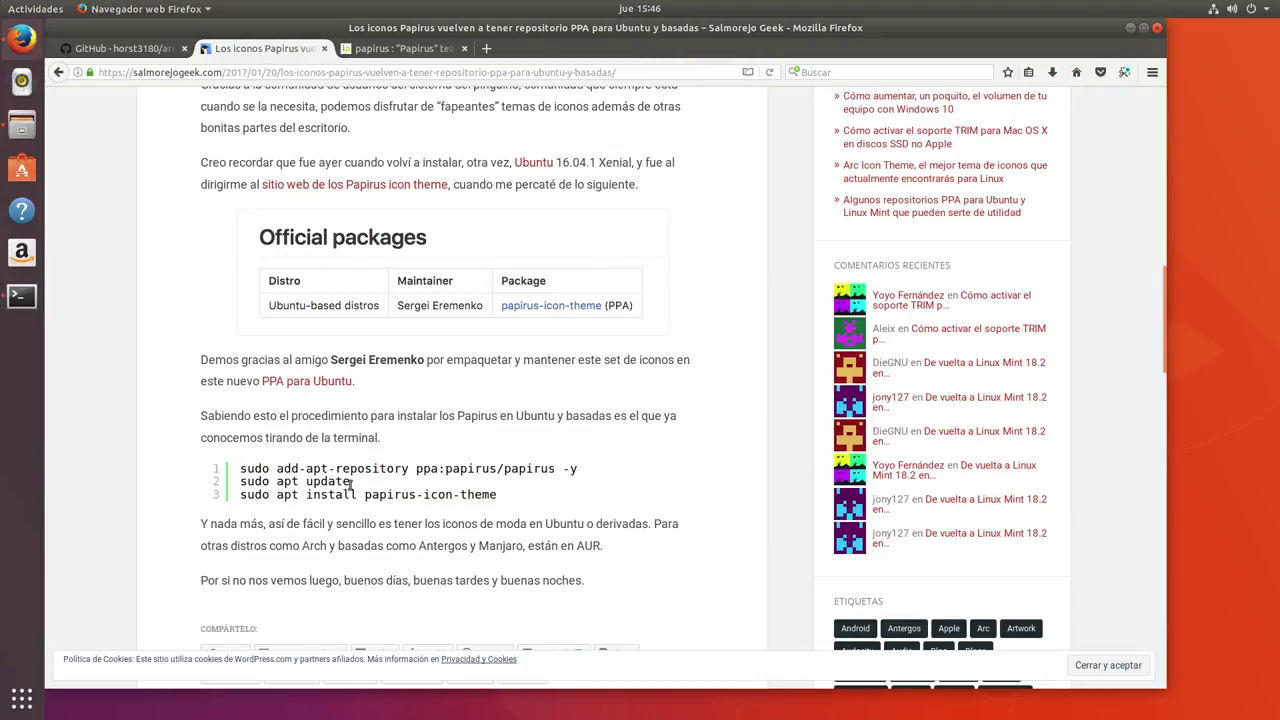
left_click_drag(352, 483, 242, 482)
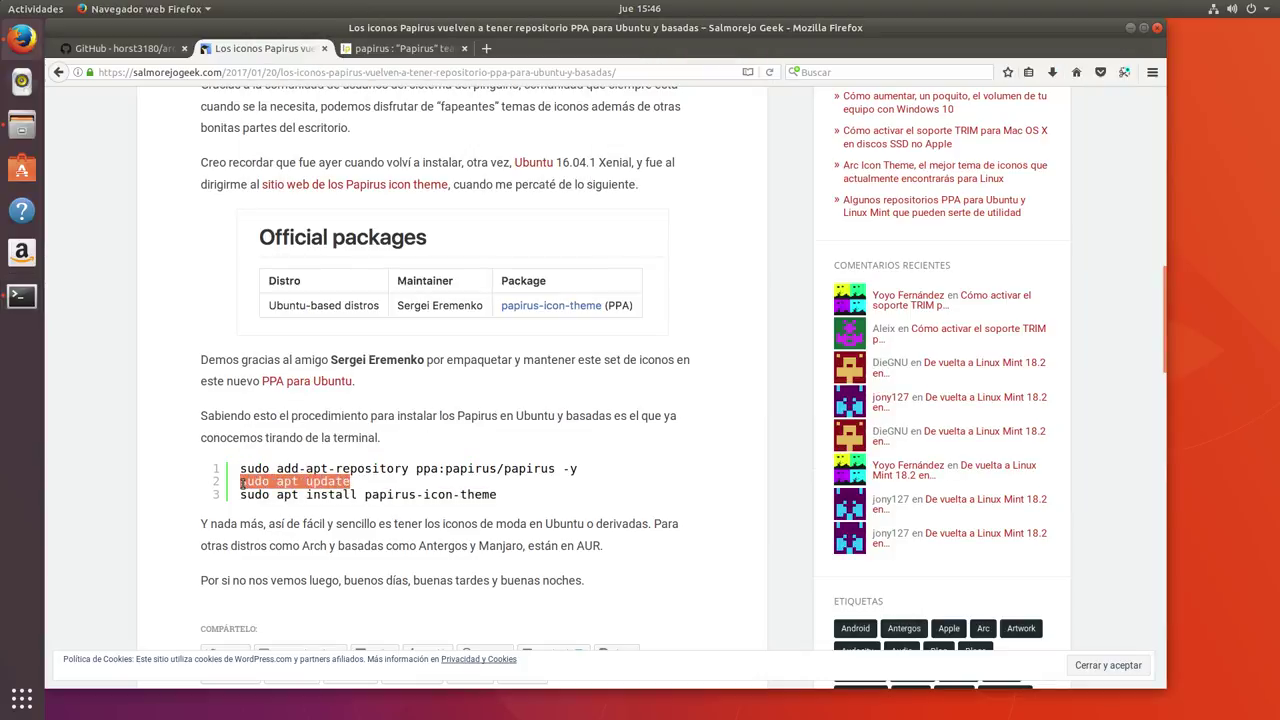
right_click(244, 482)
left_click(270, 497)
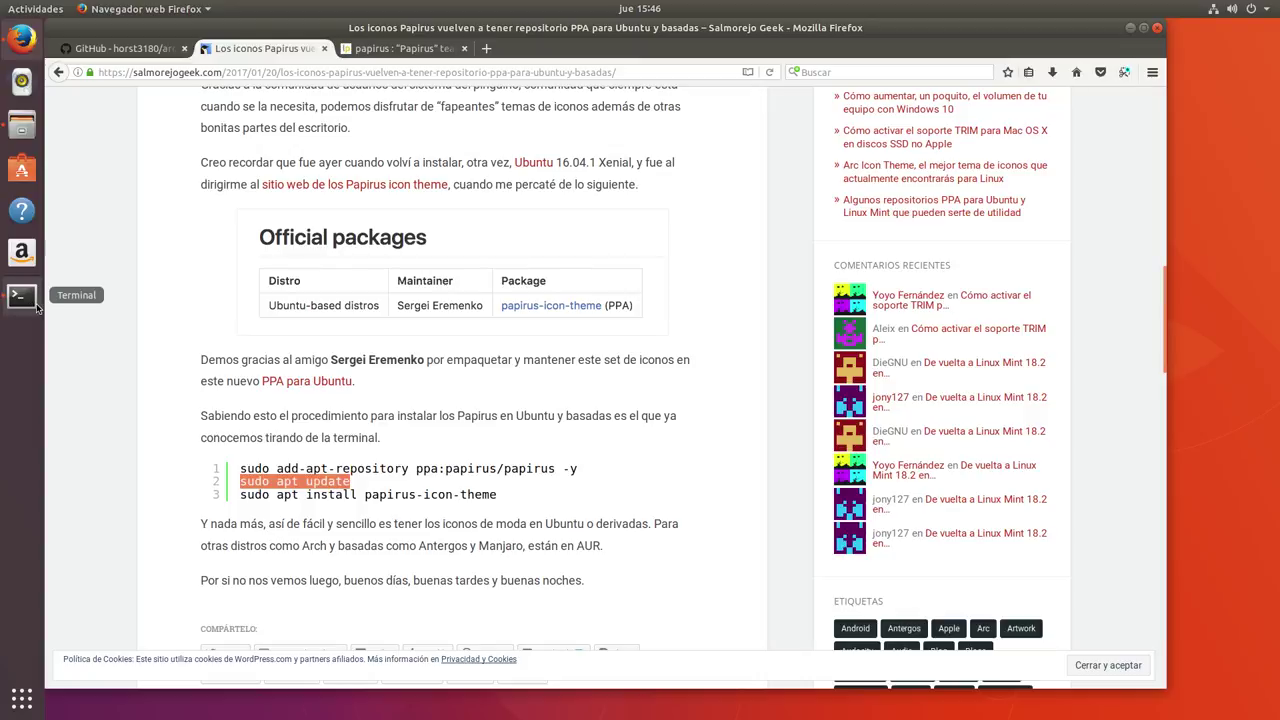
left_click(22, 295)
right_click(766, 356)
left_click(787, 390)
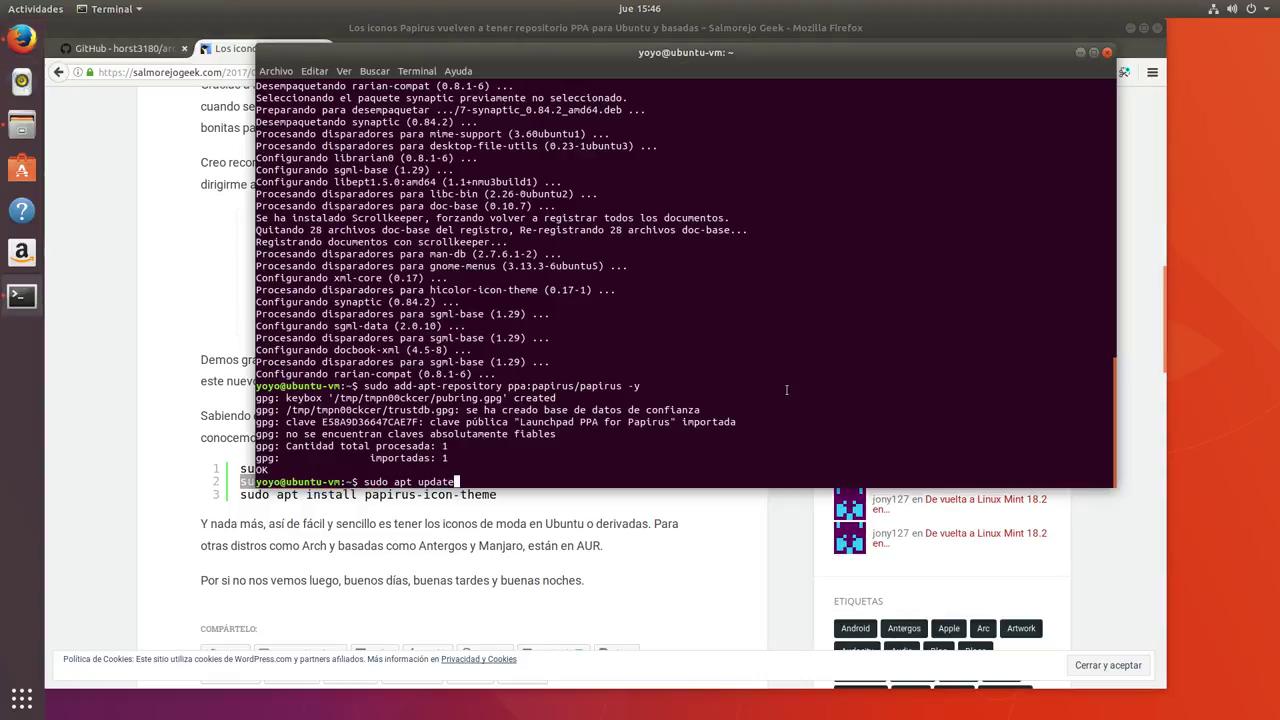
key("Return")
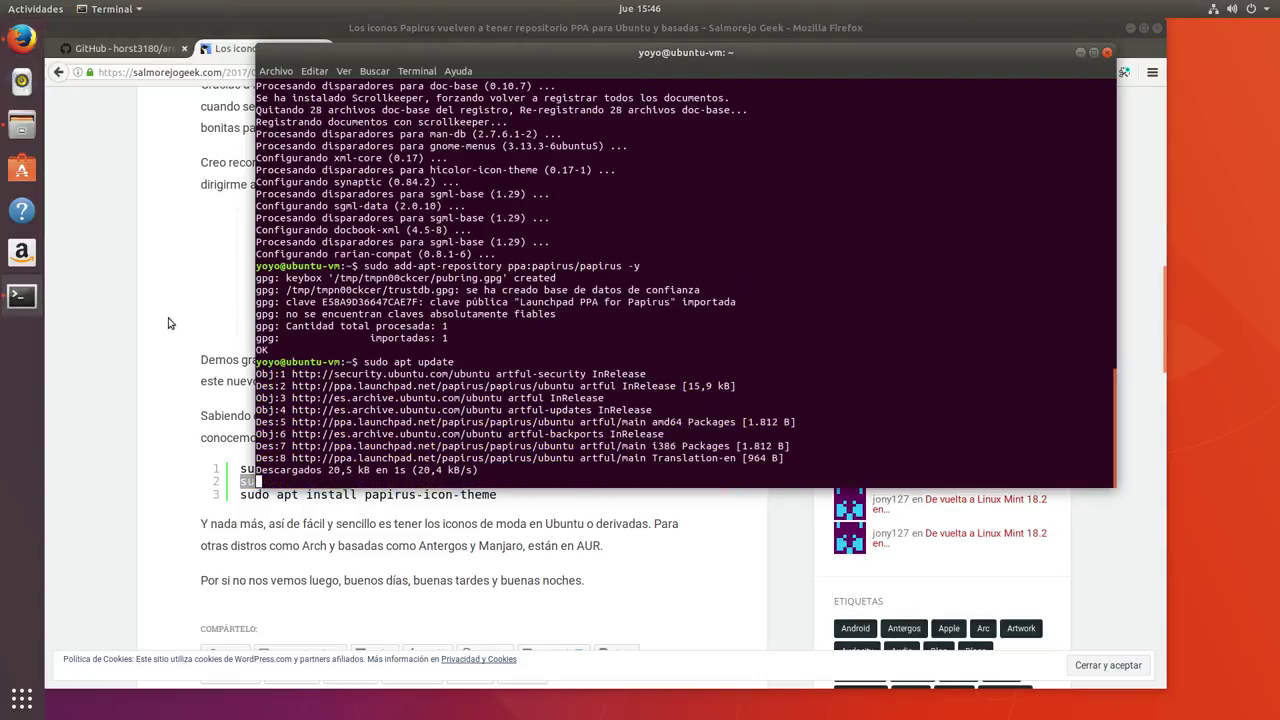
- Run the article's sudo apt install papirus-icon-theme command in the terminal, accept the installation with s, and enlarge the terminal window
left_click(97, 317)
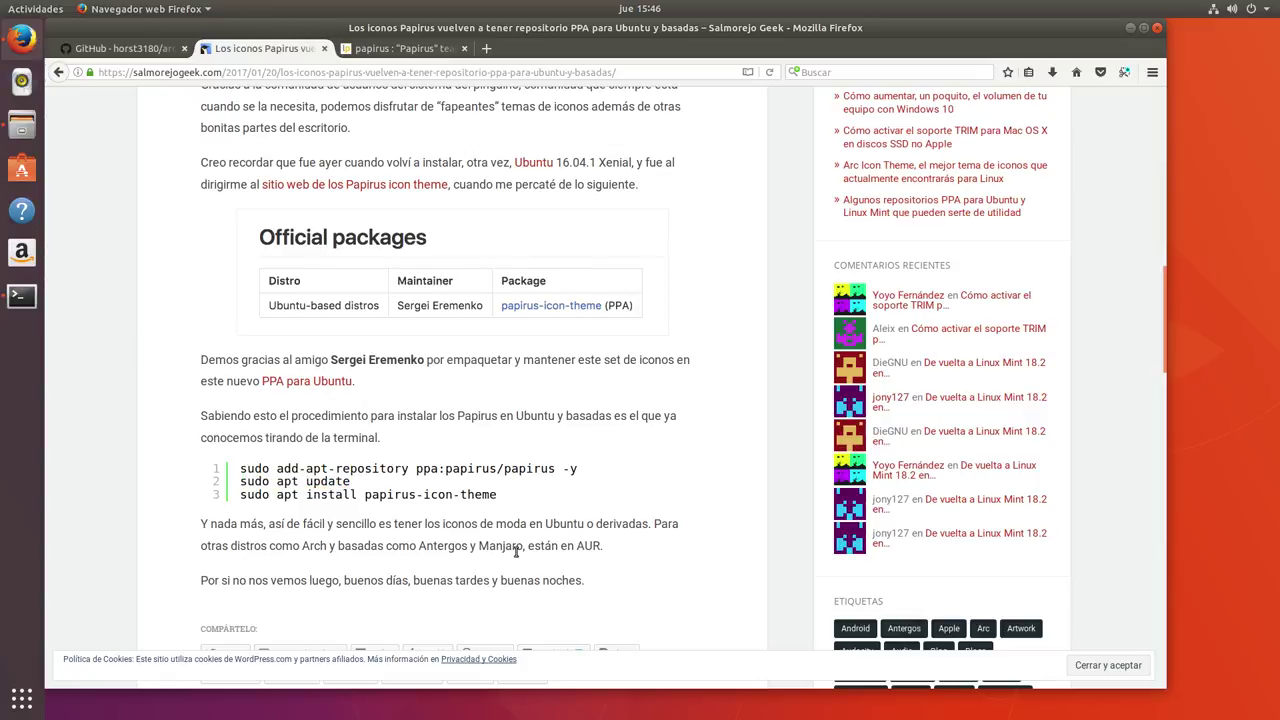
left_click_drag(498, 495, 242, 495)
right_click(242, 495)
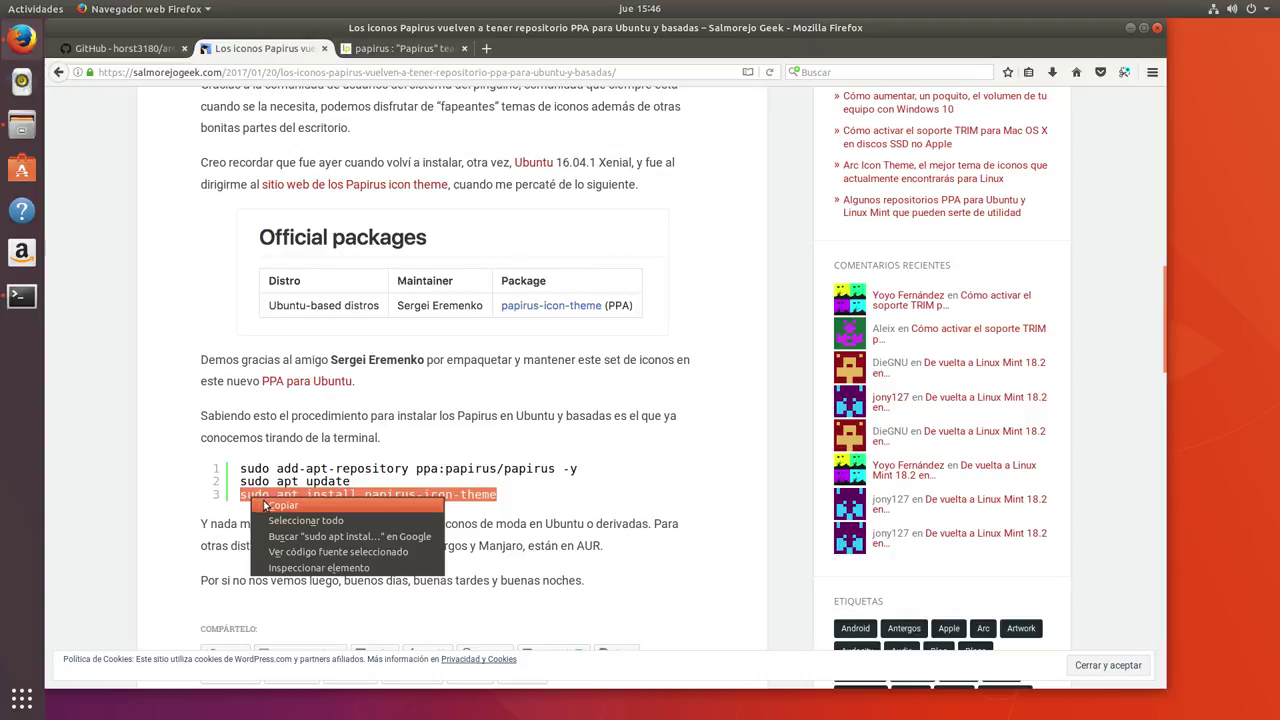
left_click(272, 506)
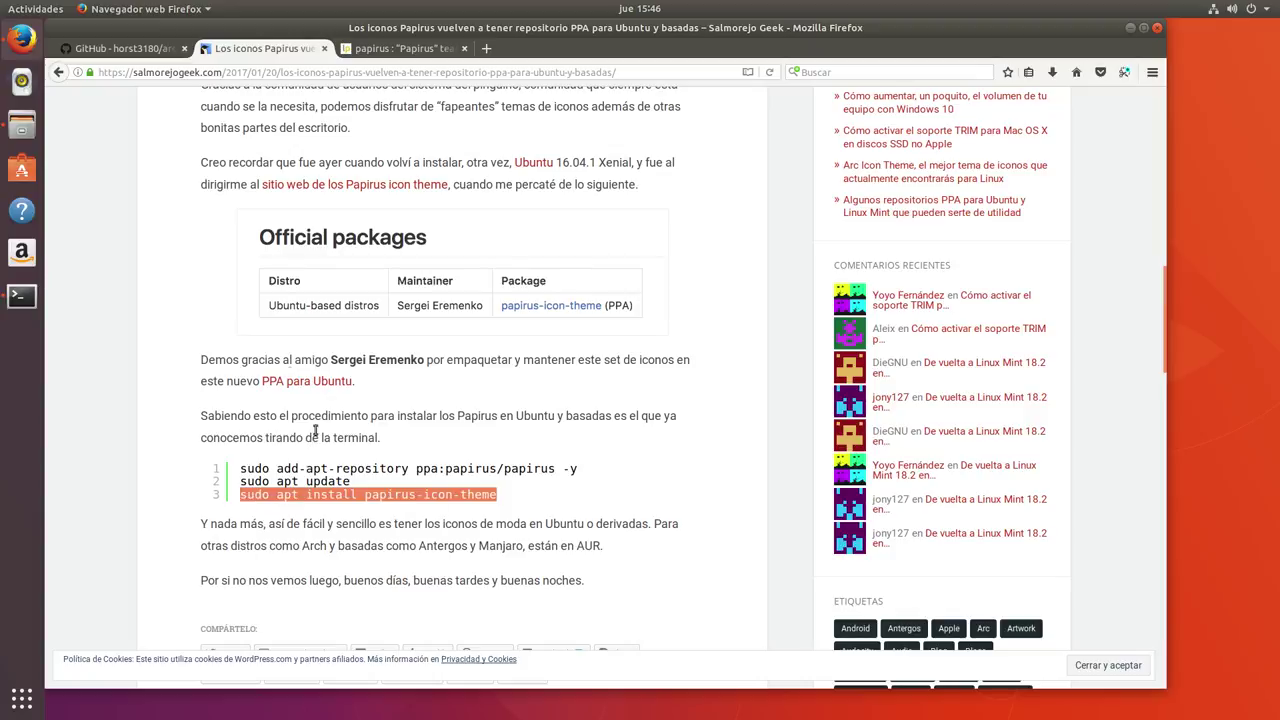
left_click(1130, 27)
right_click(562, 465)
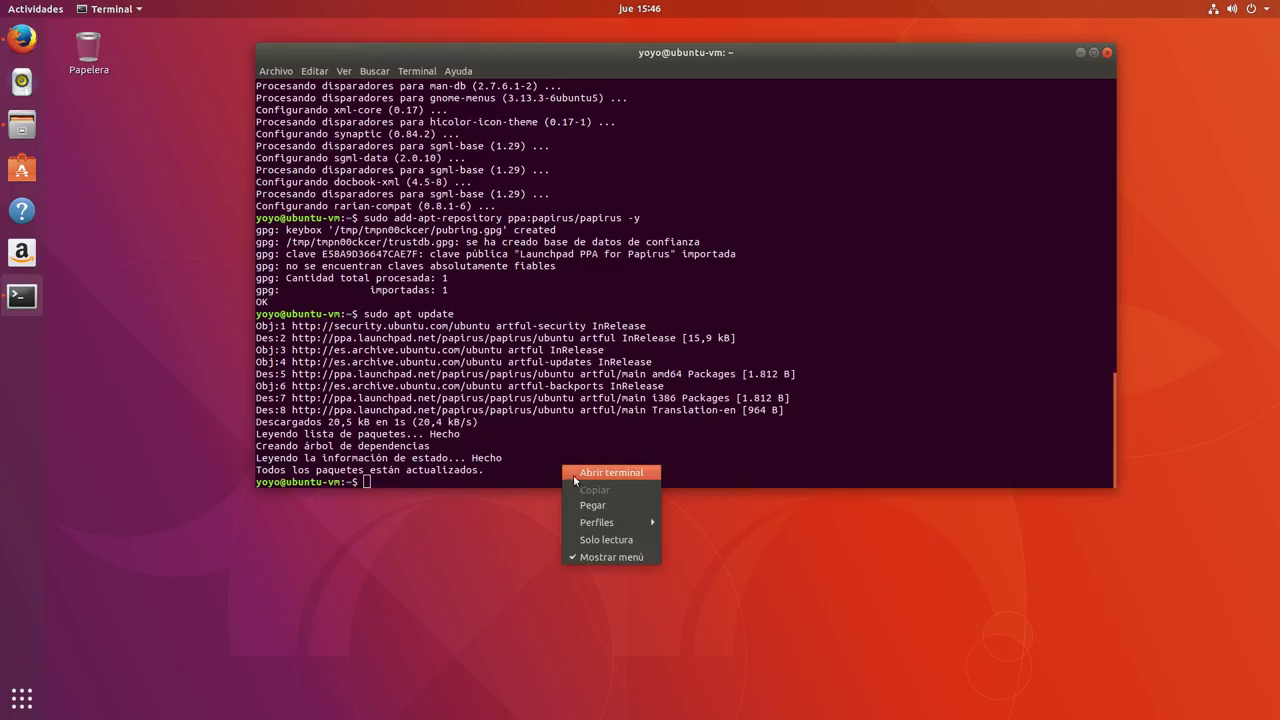
left_click(585, 501)
key("Return")
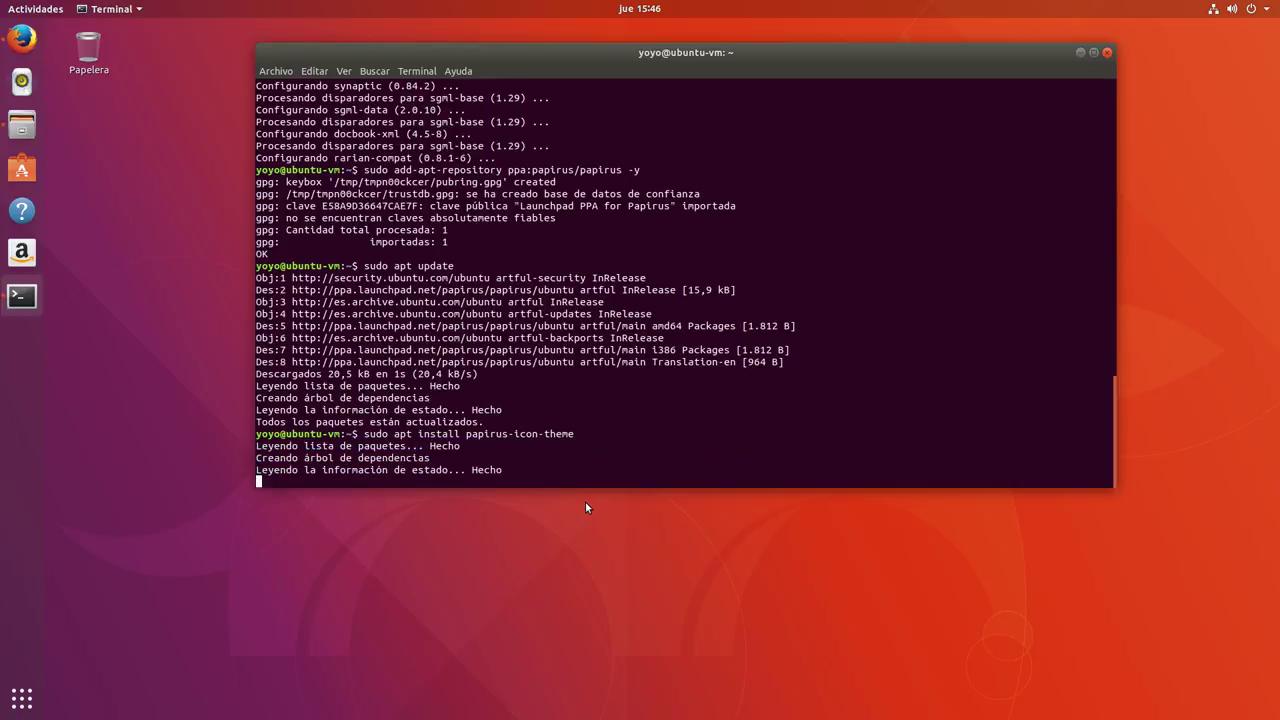
type("s")
key("Return")
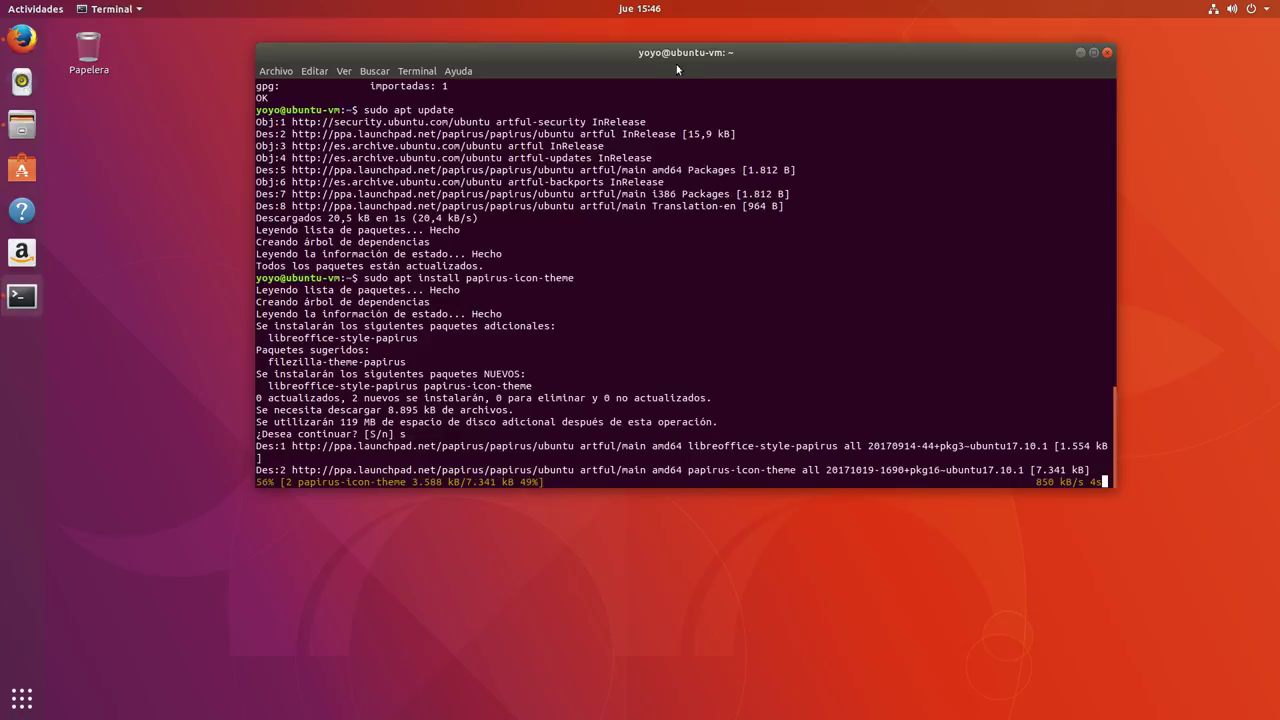
left_click_drag(677, 58, 559, 58)
left_click_drag(998, 490, 1166, 586)
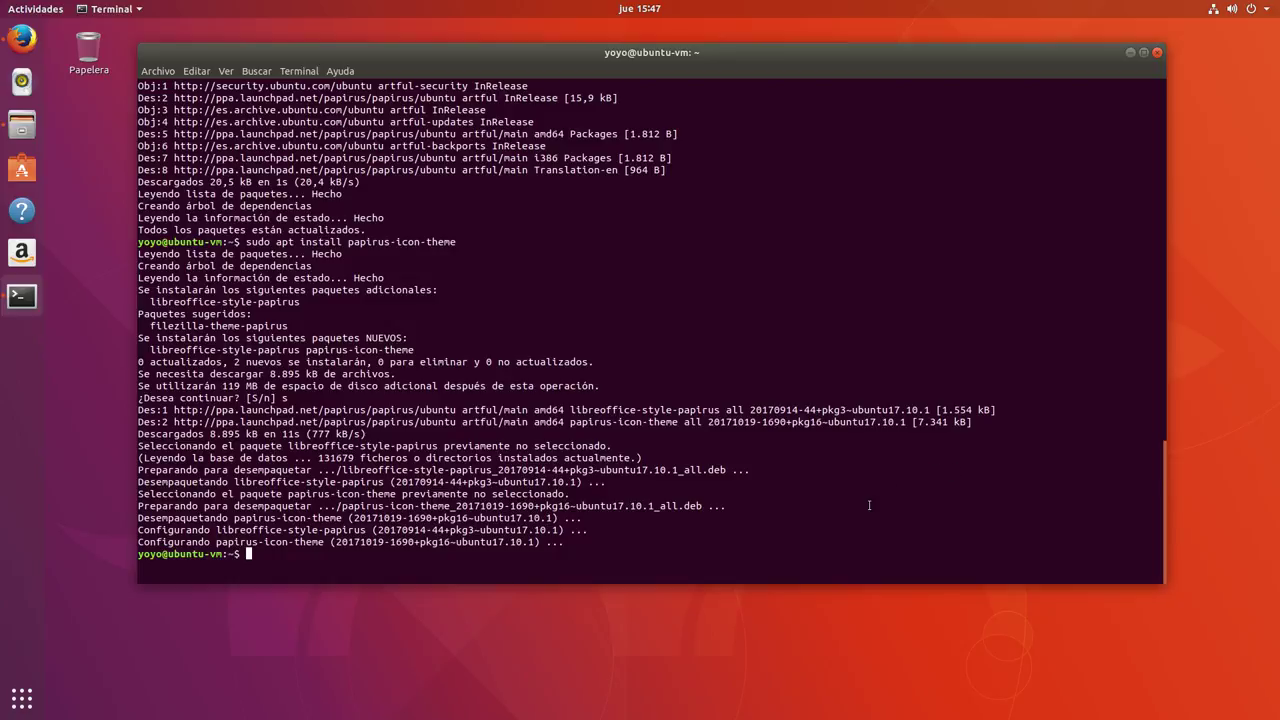
- Install gnome-tweak-tool by reusing the previous apt install command with the package name replaced
key("Up")
key("BackSpace")
key("BackSpace")
key("BackSpace")
key("BackSpace")
key("BackSpace")
key("BackSpace")
key("BackSpace")
key("BackSpace")
key("BackSpace")
key("BackSpace")
key("BackSpace")
key("BackSpace")
key("BackSpace")
key("BackSpace")
key("BackSpace")
key("BackSpace")
key("BackSpace")
key("BackSpace")
type("gt")
key("BackSpace")
type("nome-tweak-tool")
key("Return")
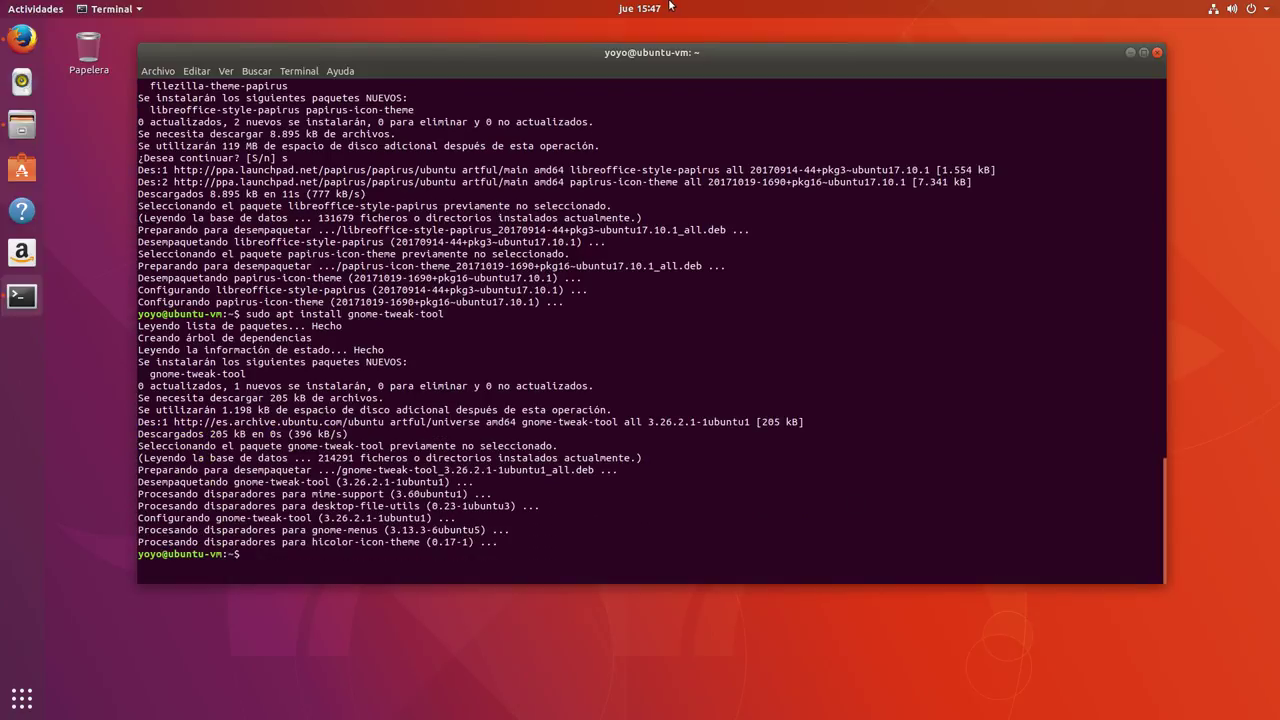
- Minimise the terminal and launch Retoques by searching the applications for "twea"
left_click(1130, 53)
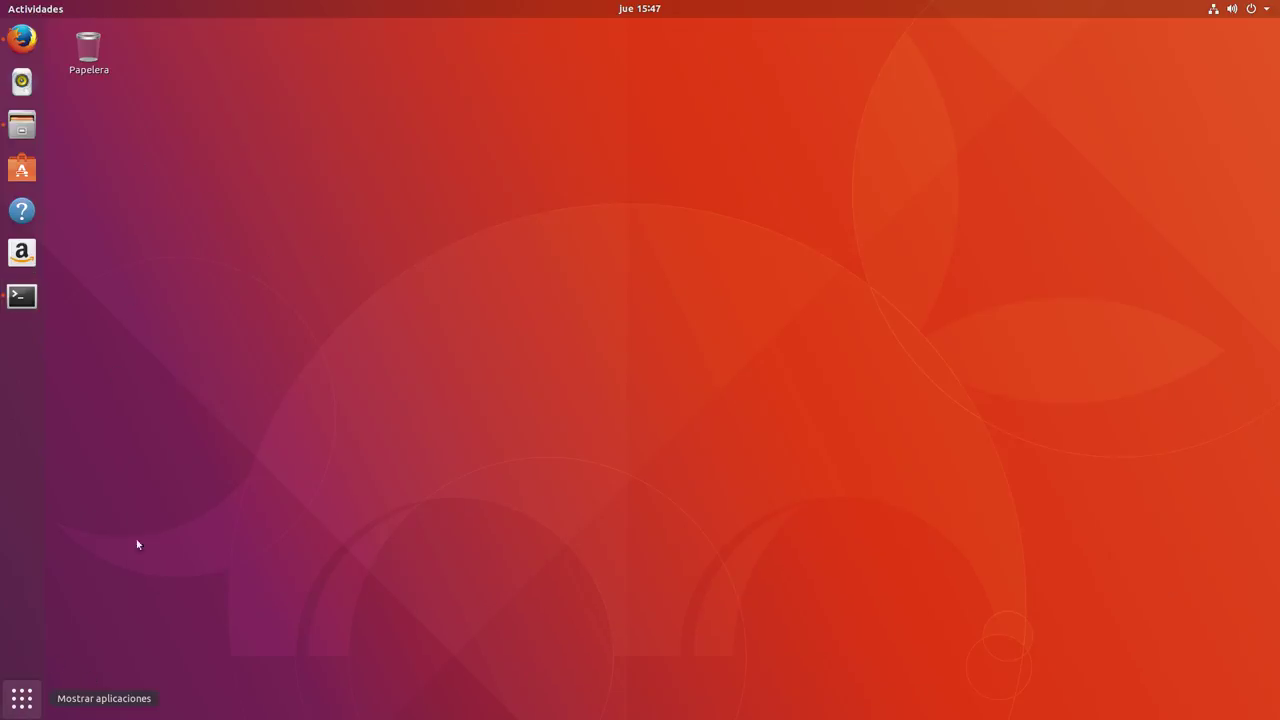
key("super+a")
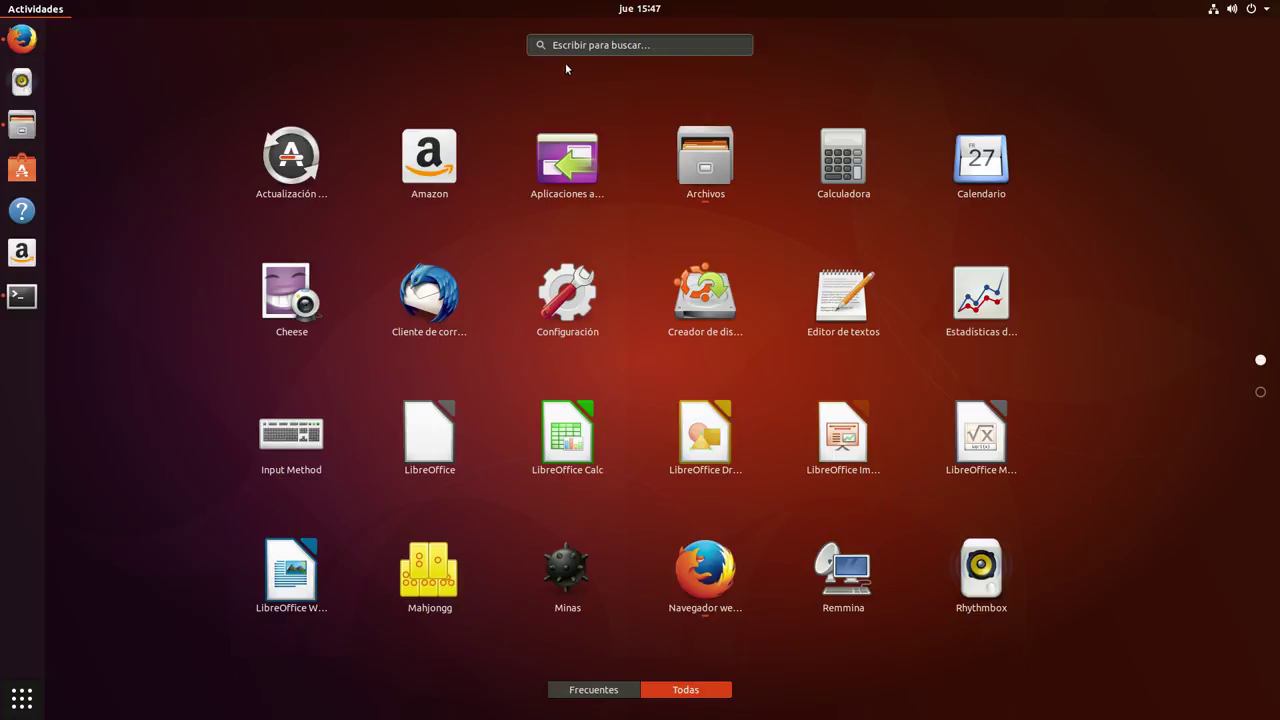
type("twea")
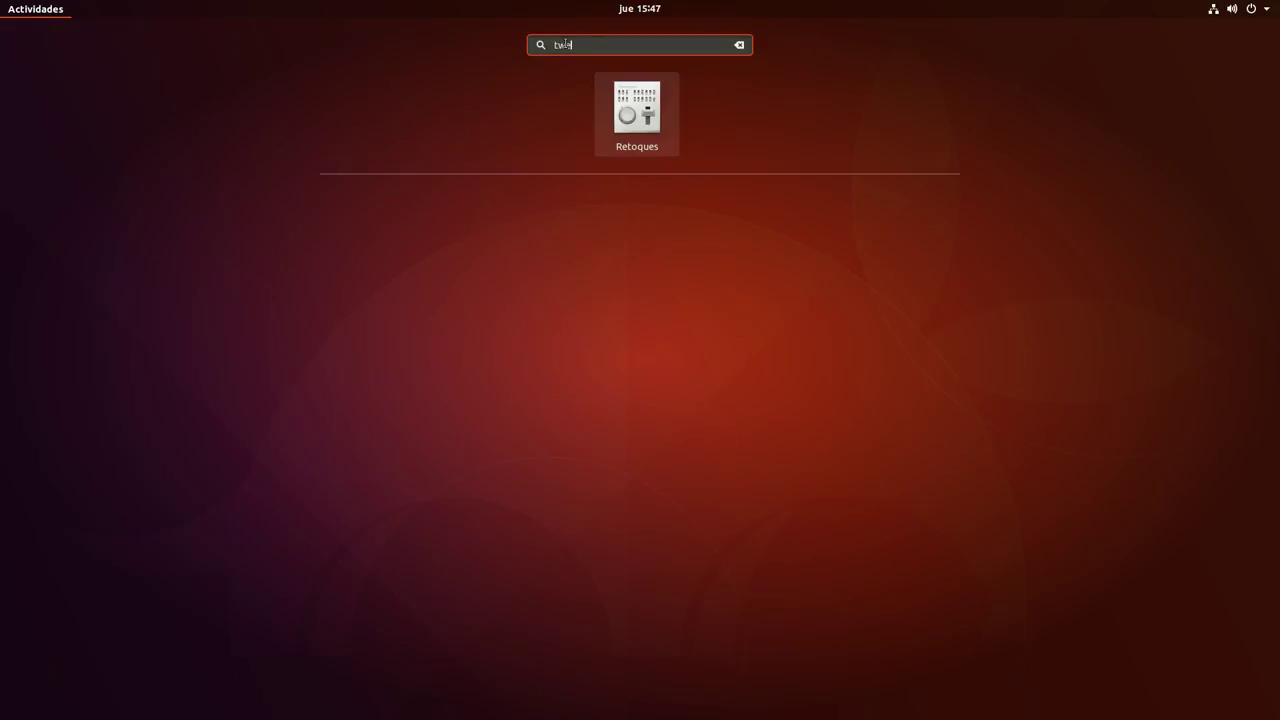
left_click(626, 110)
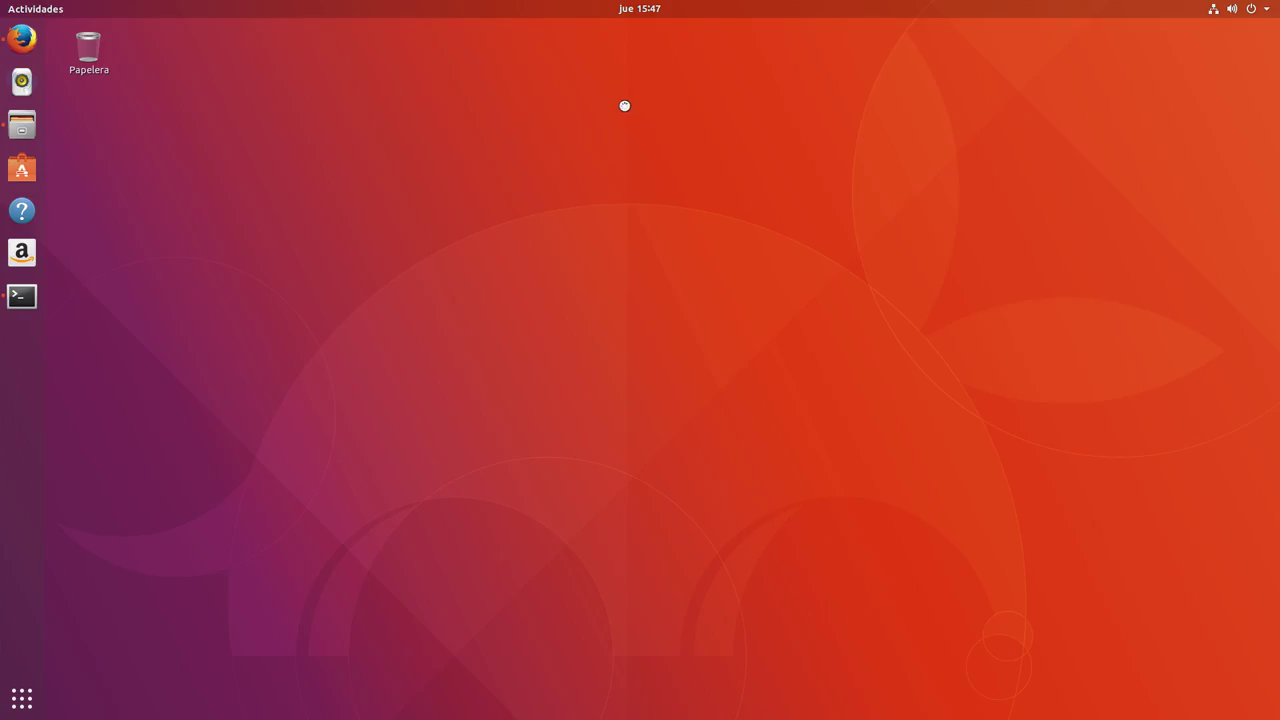
left_click_drag(596, 166, 578, 134)
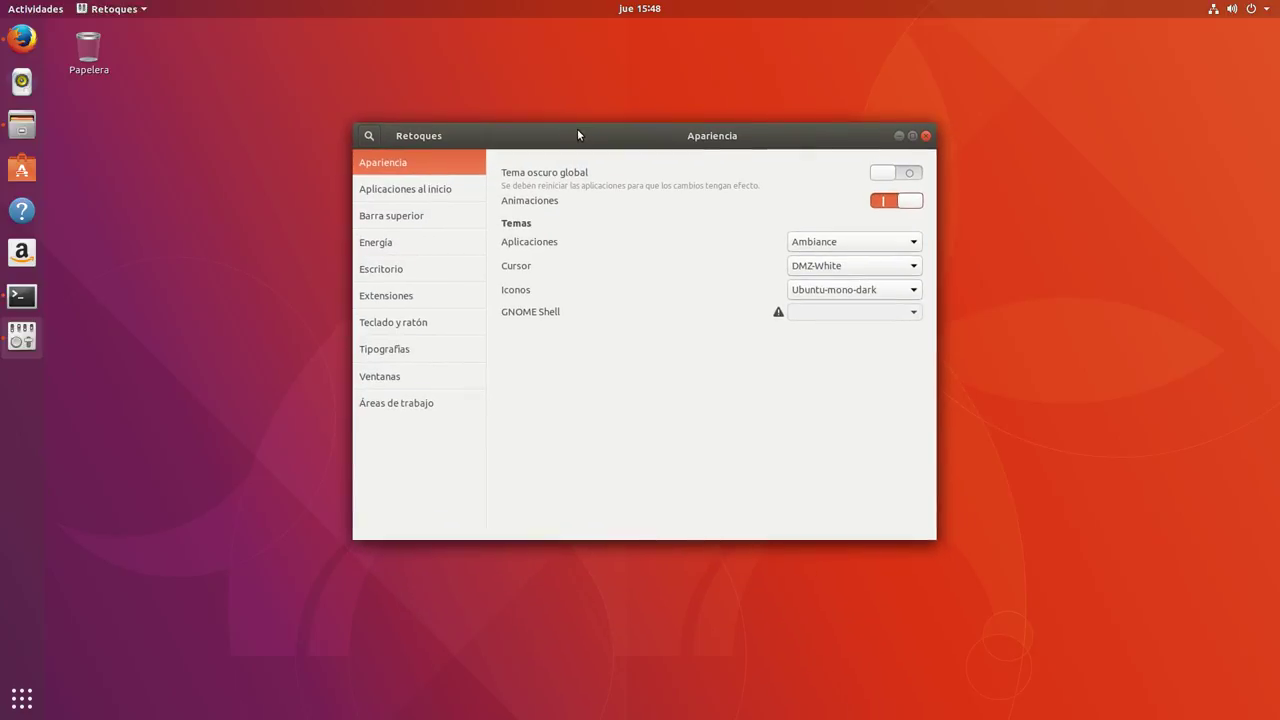
- In the Ventanas settings, switch the title bar button placement to Izquierda and back to Derecha
left_click(400, 381)
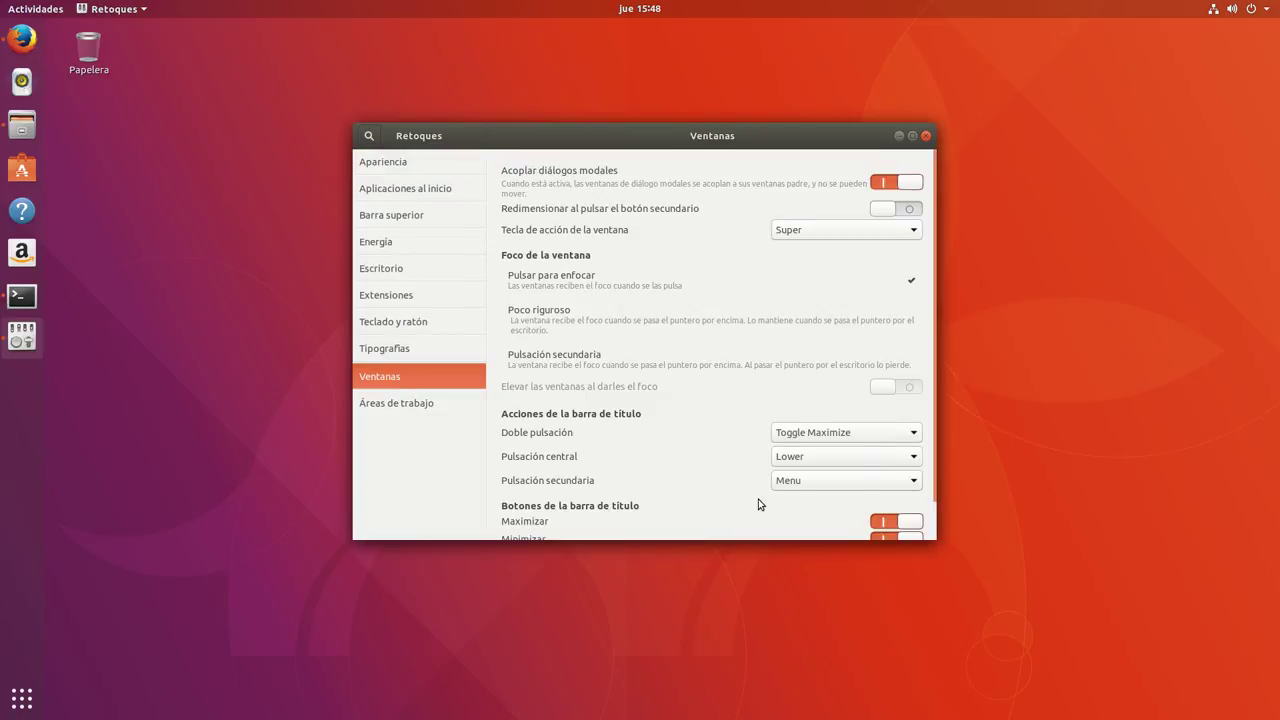
scroll(758, 500, "down", 1)
left_click(847, 522)
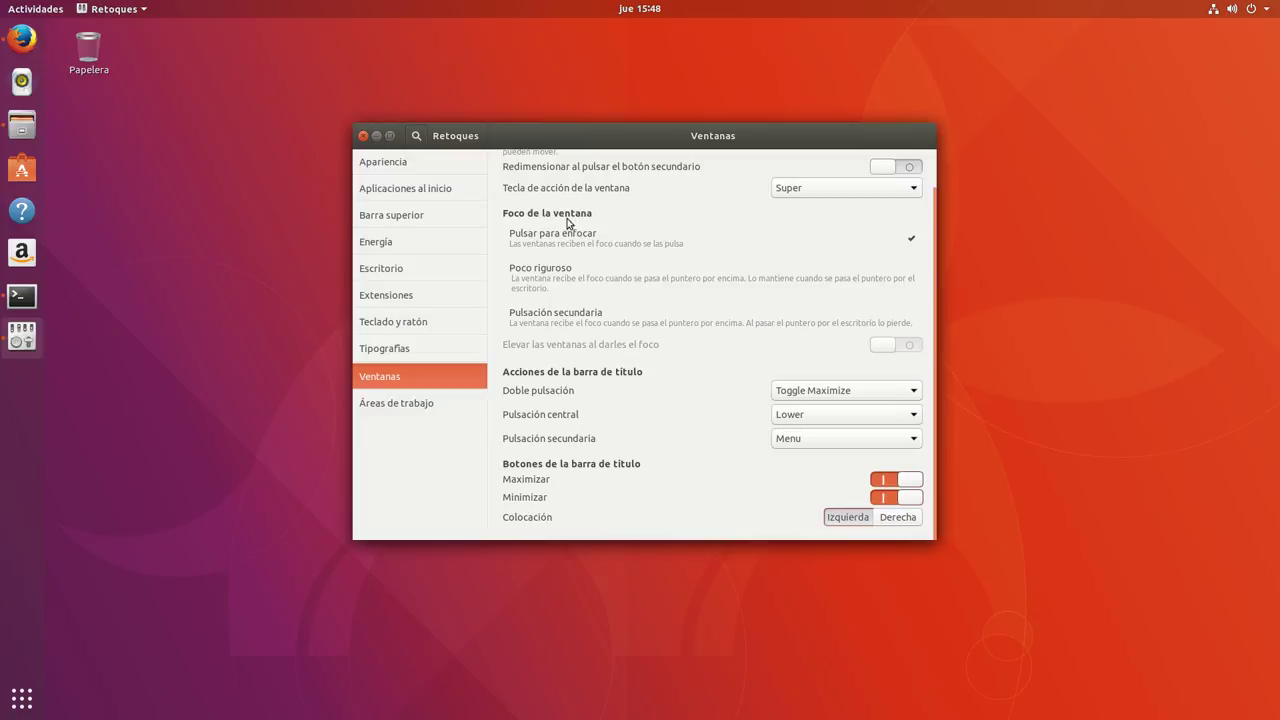
left_click(897, 519)
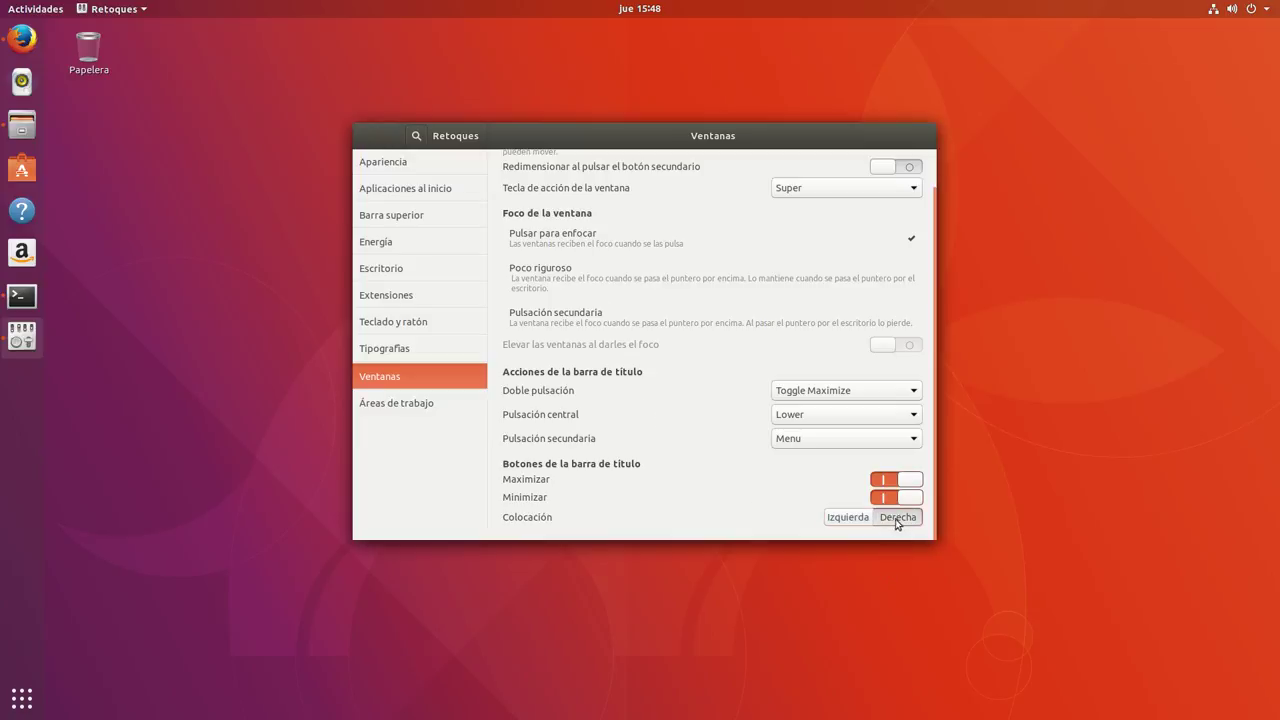
left_click_drag(726, 136, 786, 137)
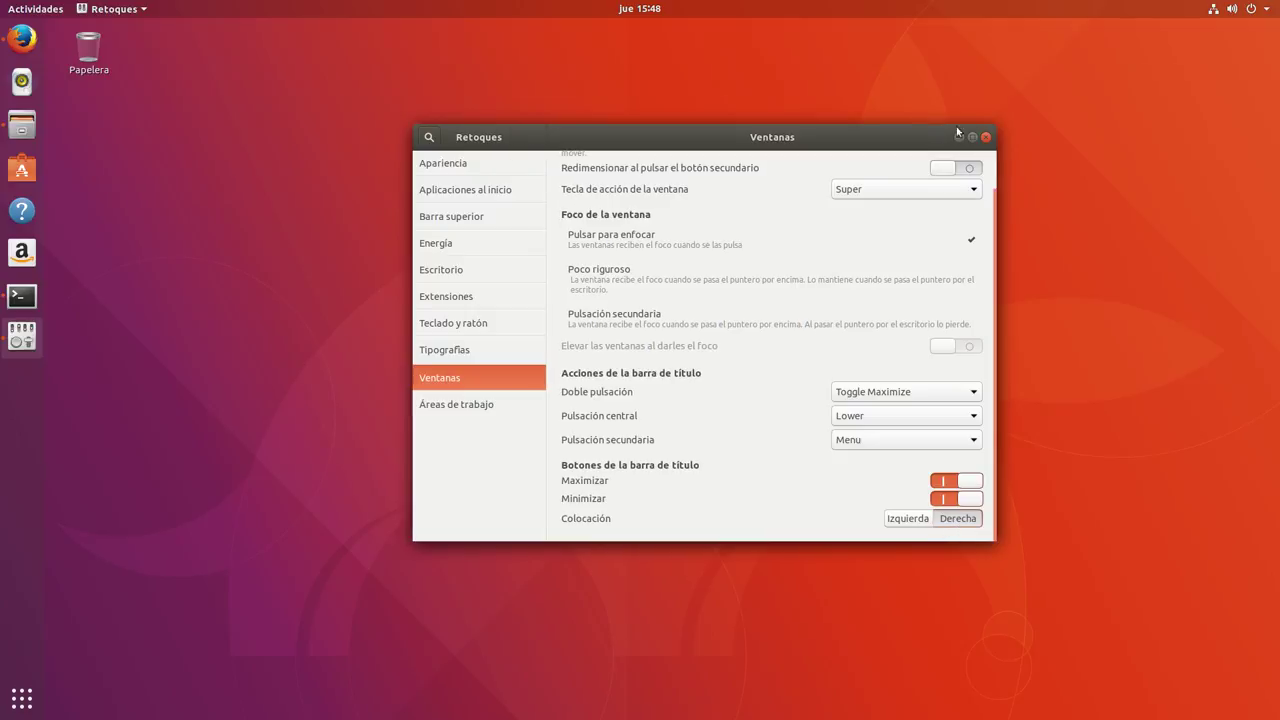
left_click_drag(818, 131, 749, 124)
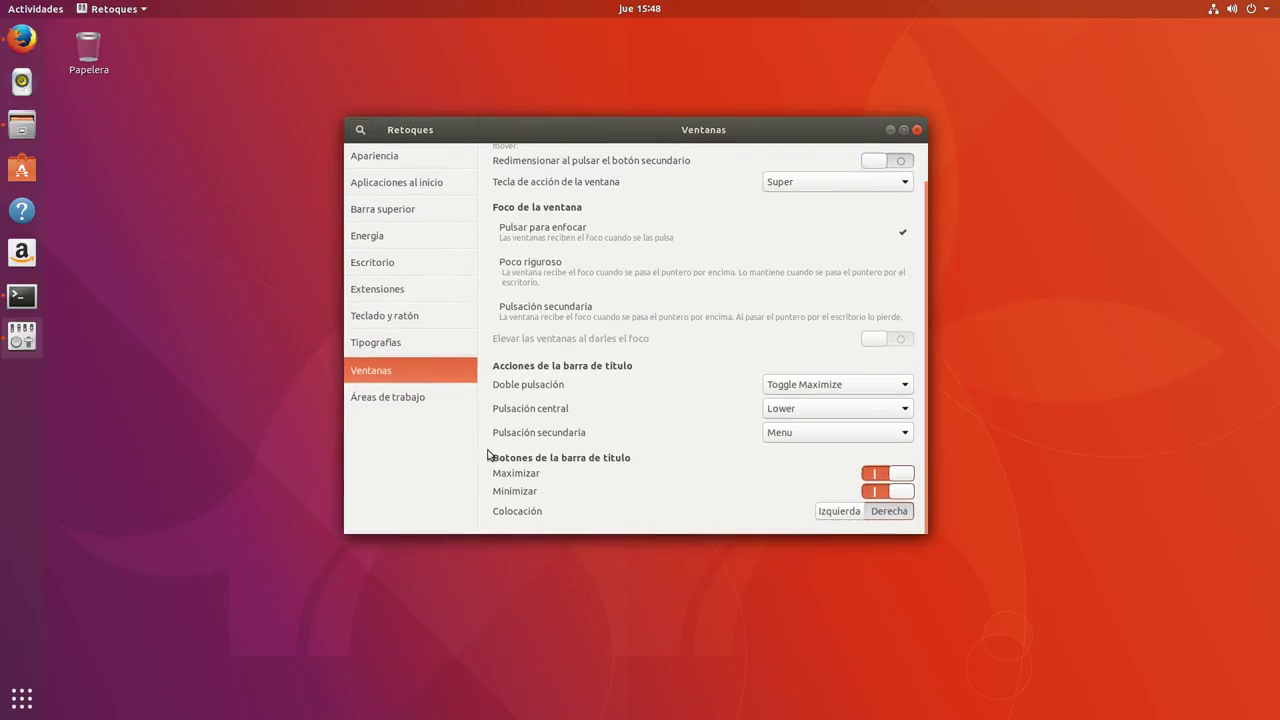
- Set the Aplicaciones theme to Arc in the Apariencia settings
left_click(390, 156)
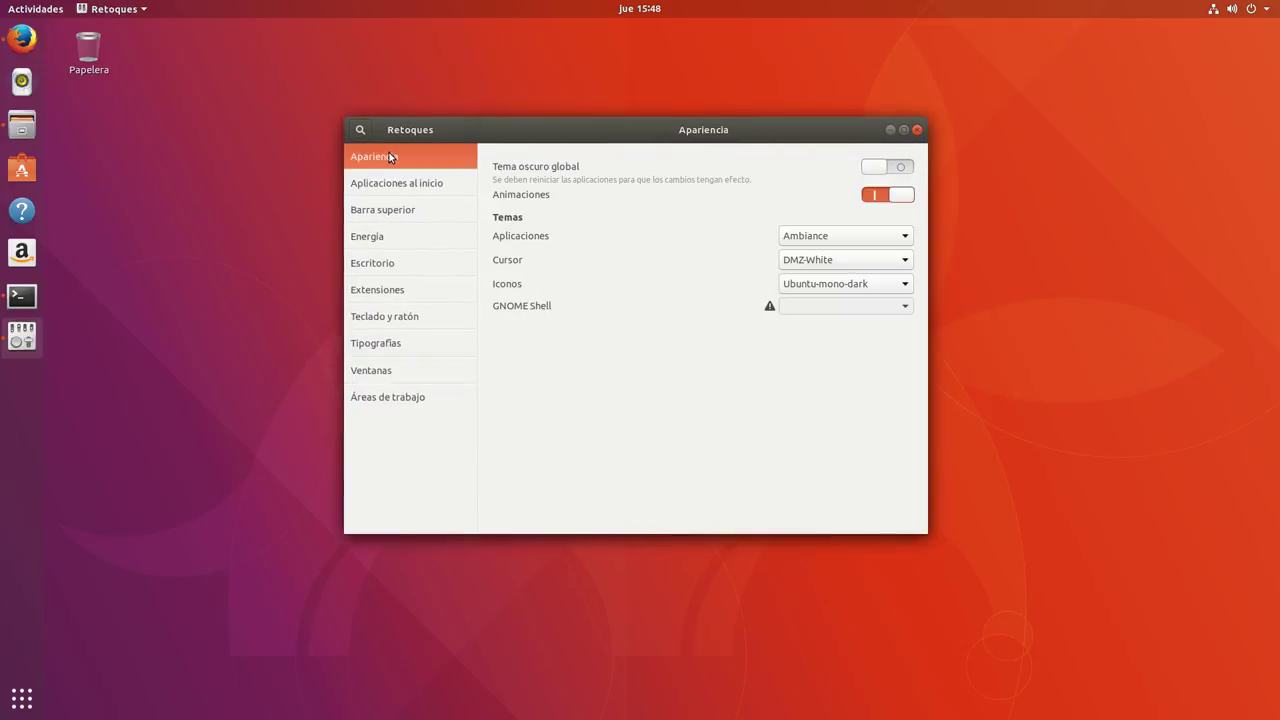
left_click(803, 236)
left_click(825, 253)
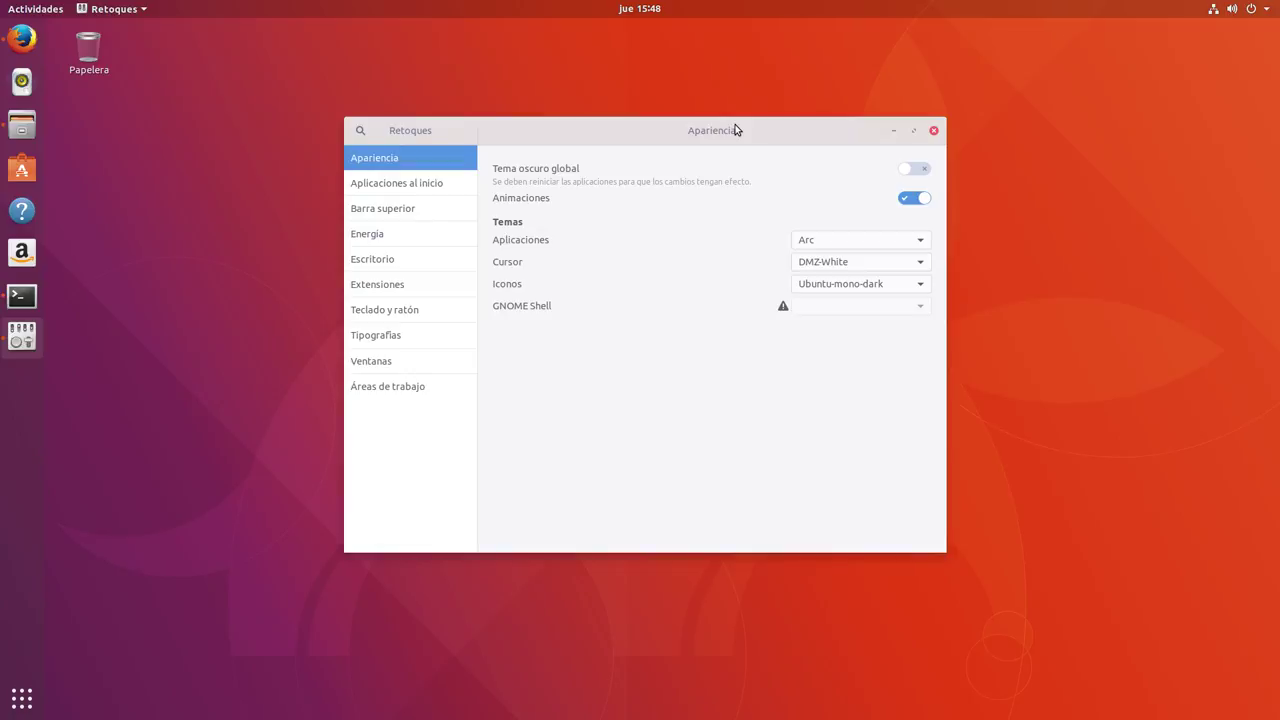
left_click_drag(714, 128, 683, 120)
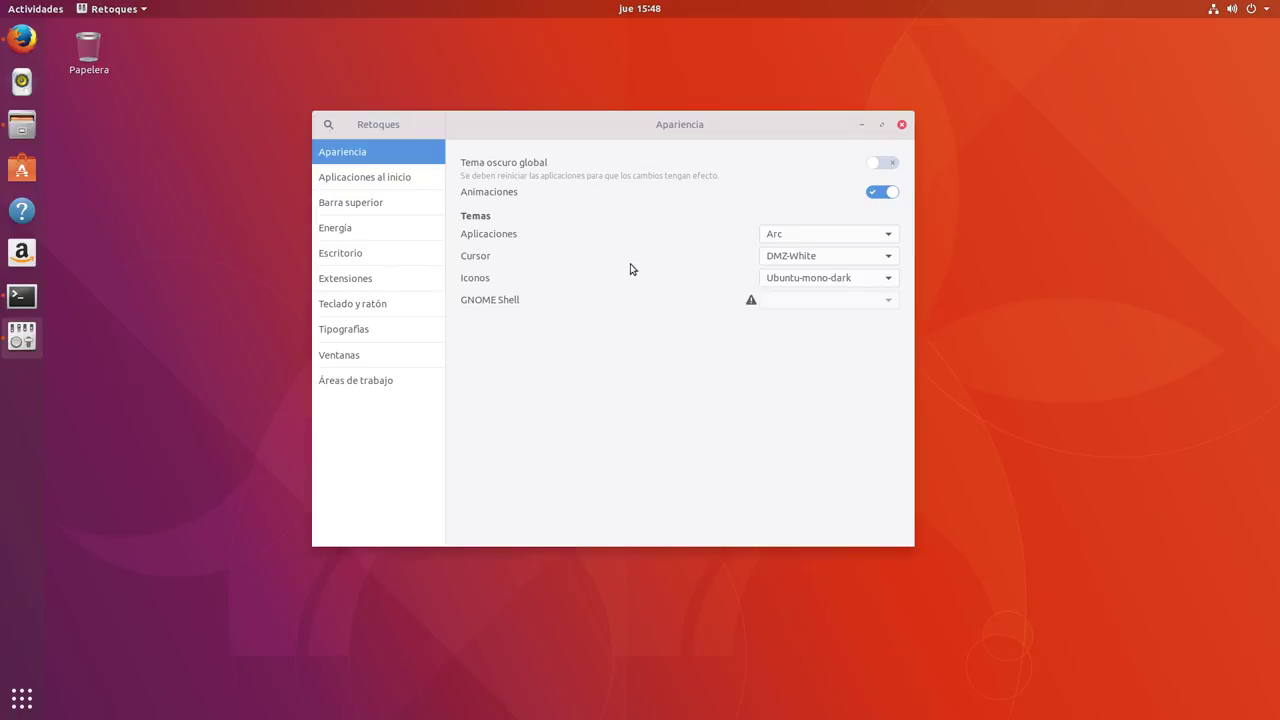
- Set the Iconos theme to Papirus and move the Retoques window closer to the dock
left_click(802, 279)
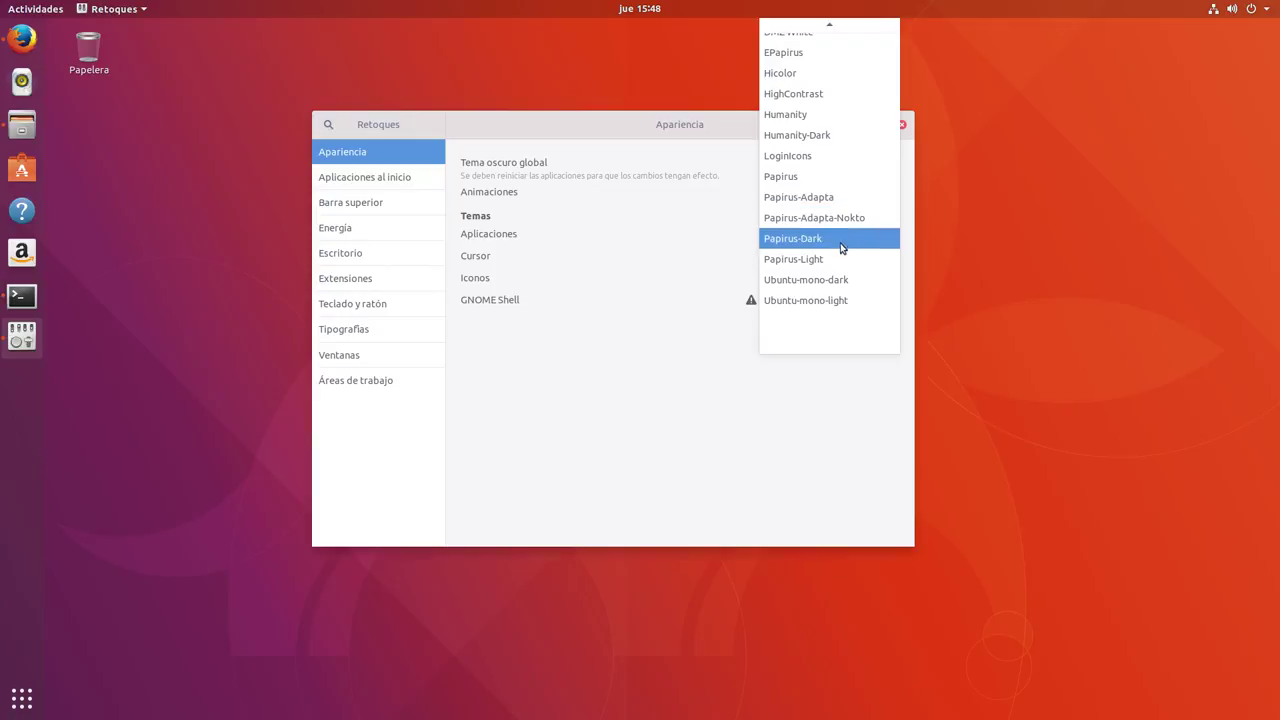
left_click(783, 187)
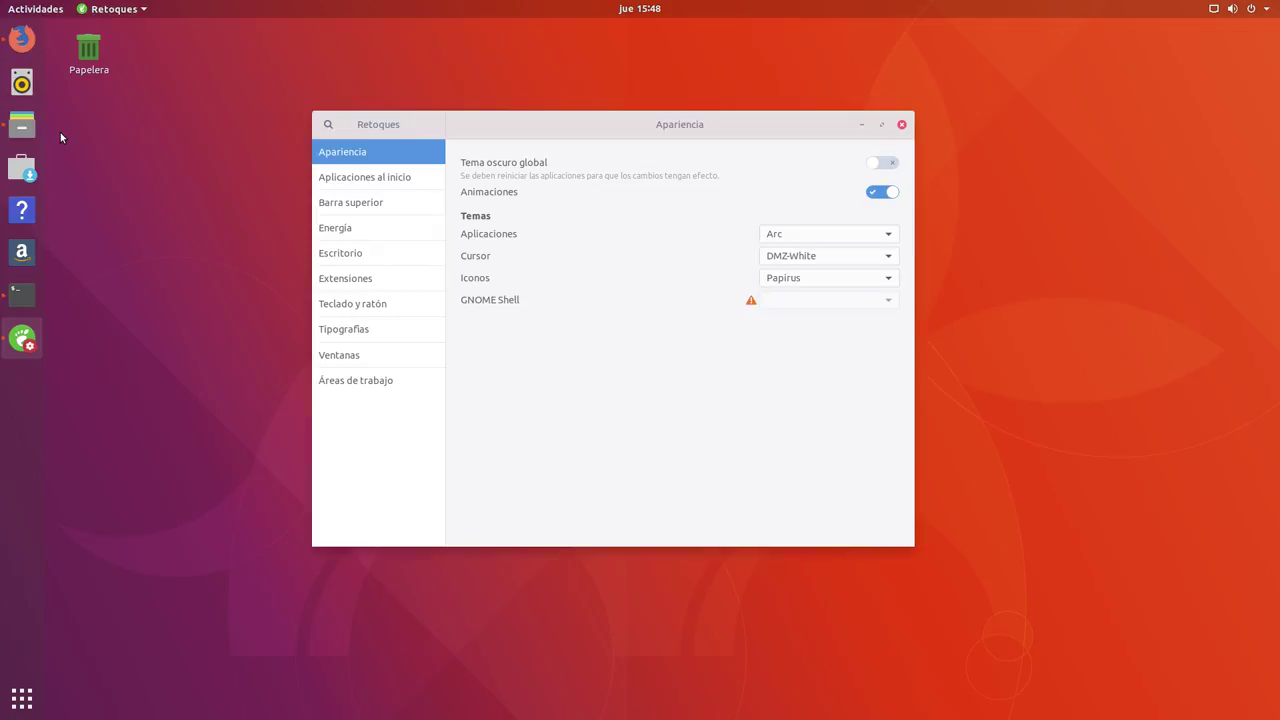
left_click_drag(511, 117, 320, 169)
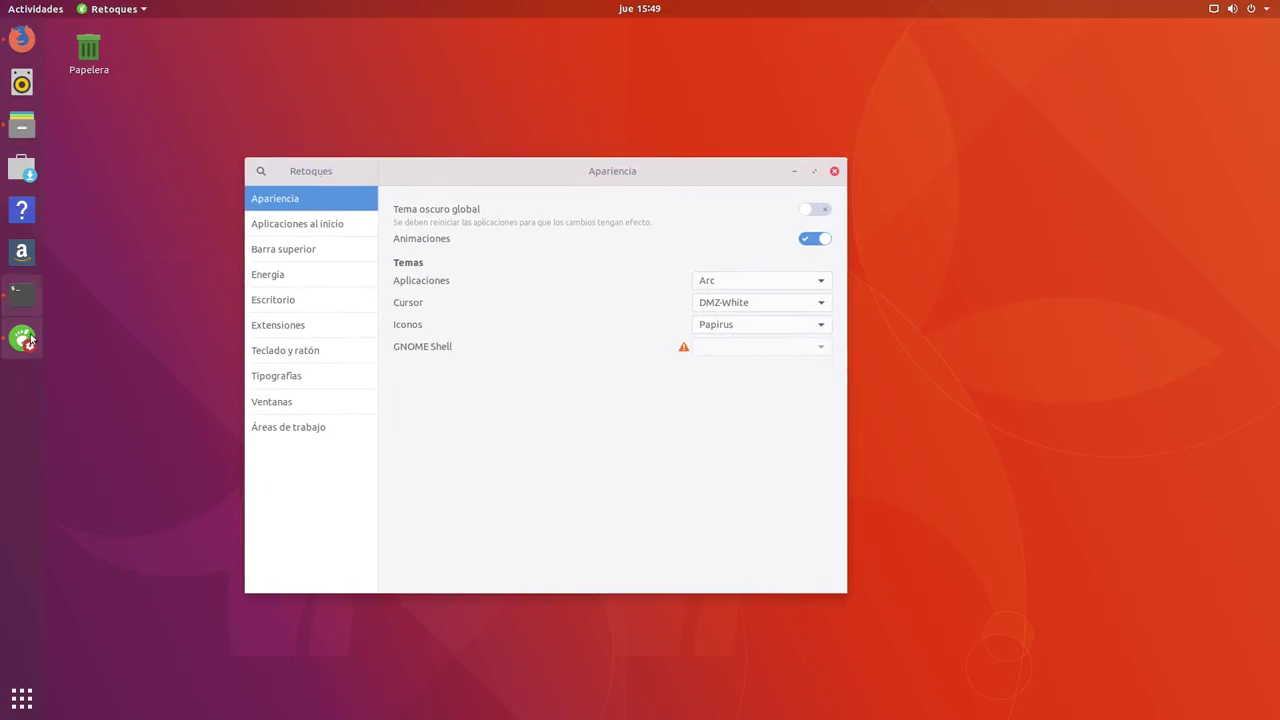
- Open the Archivos window and its view options to examine the Arc theme and Papirus icons
left_click(22, 125)
left_click_drag(626, 317, 651, 109)
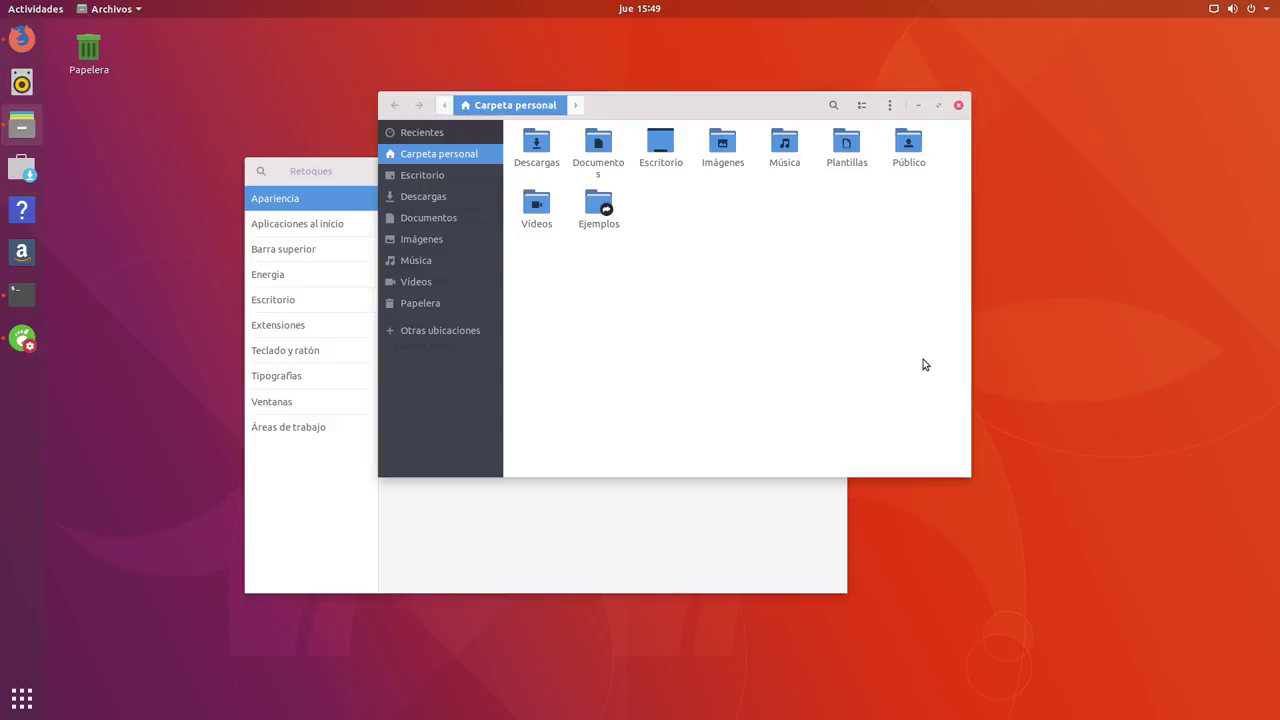
left_click(889, 106)
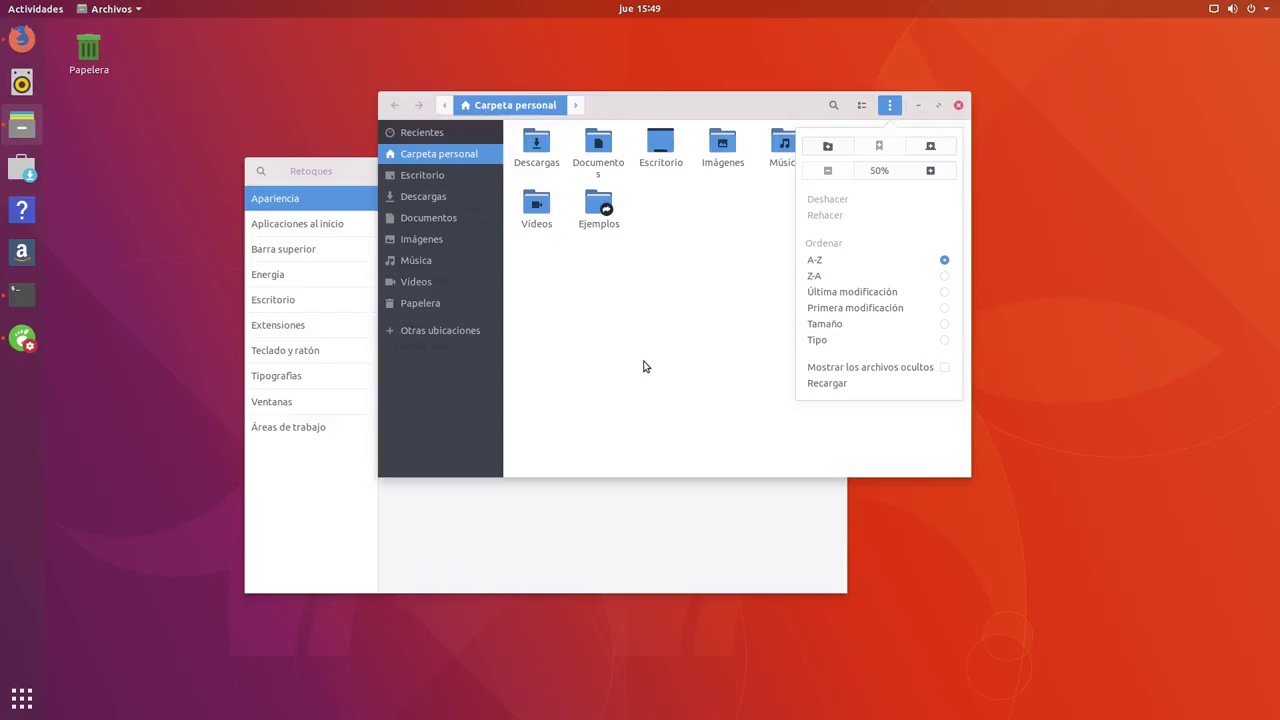
- Dismiss the view options and close both the Archivos and Retoques windows
left_click(753, 271)
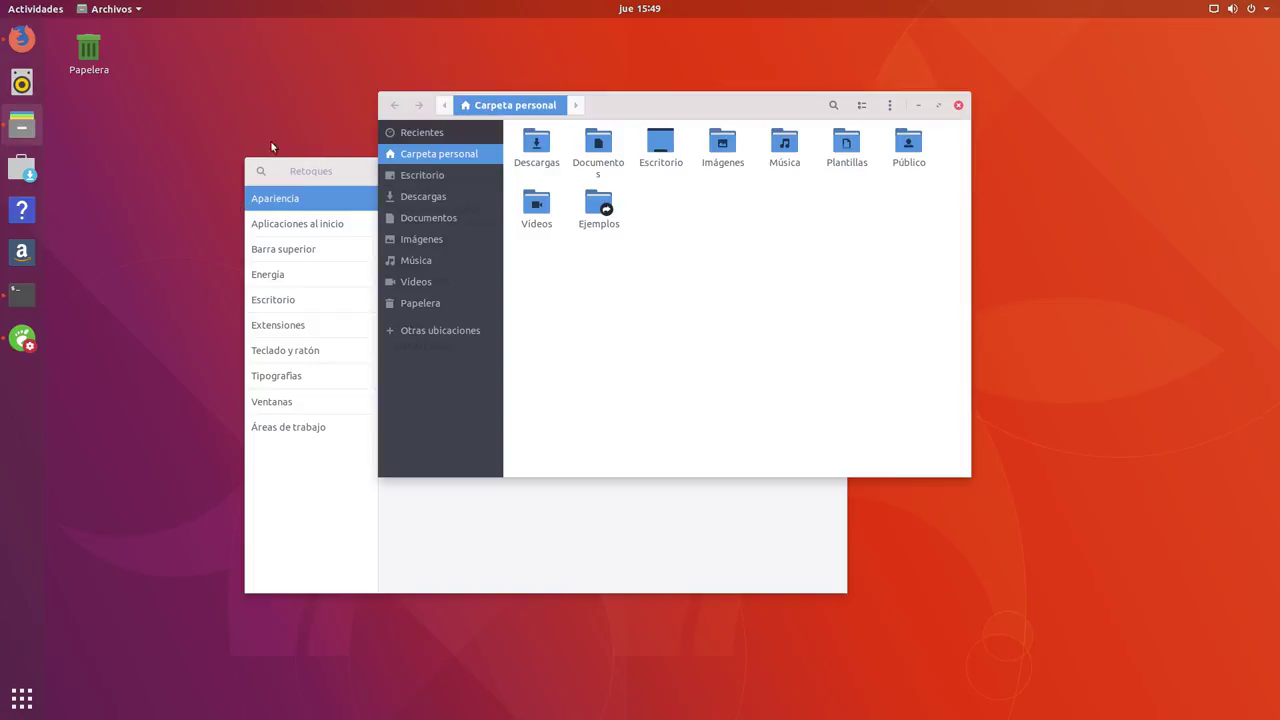
left_click(958, 105)
left_click(834, 171)
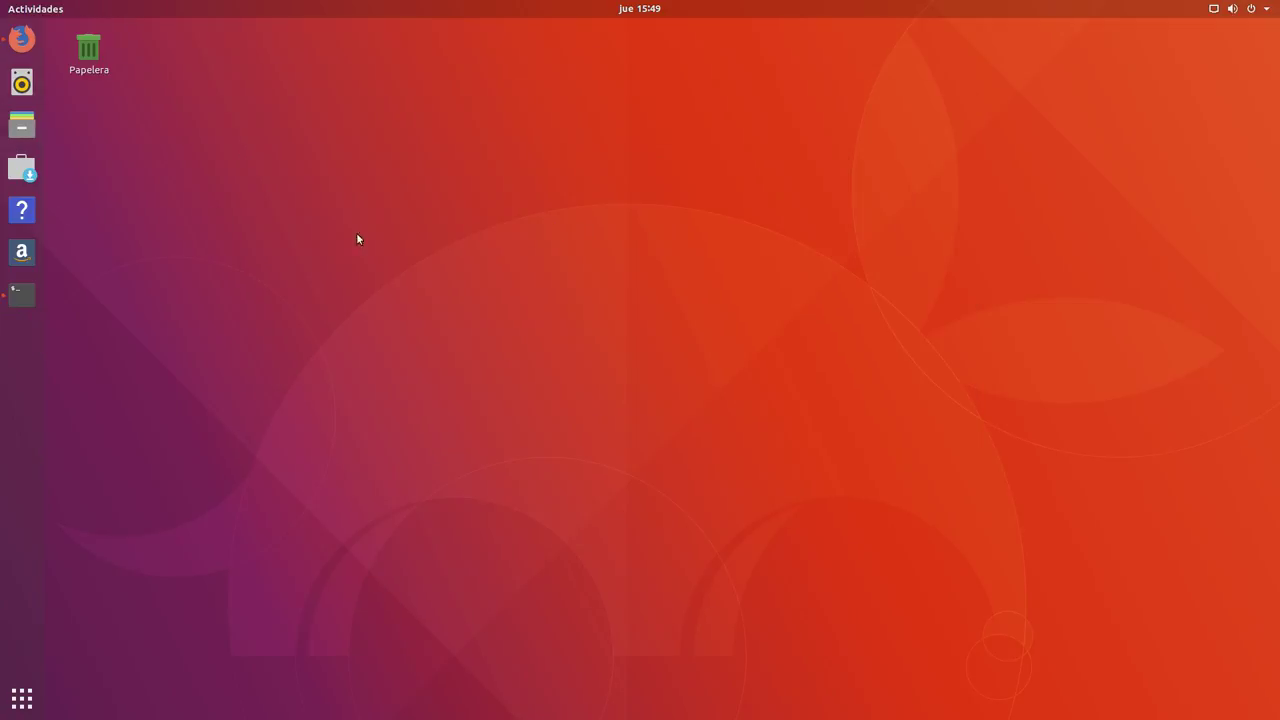
- Open the system Configuración from the status menu and show the Fondo settings
left_click(1252, 8)
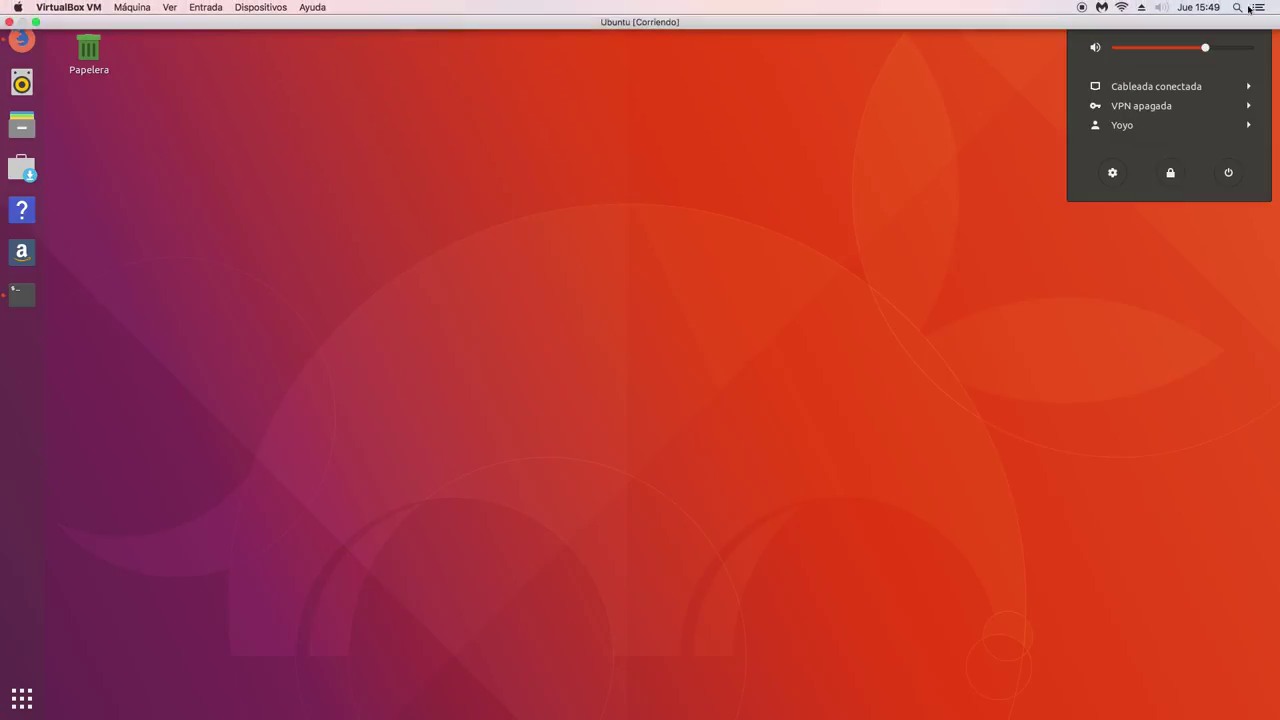
left_click(1110, 172)
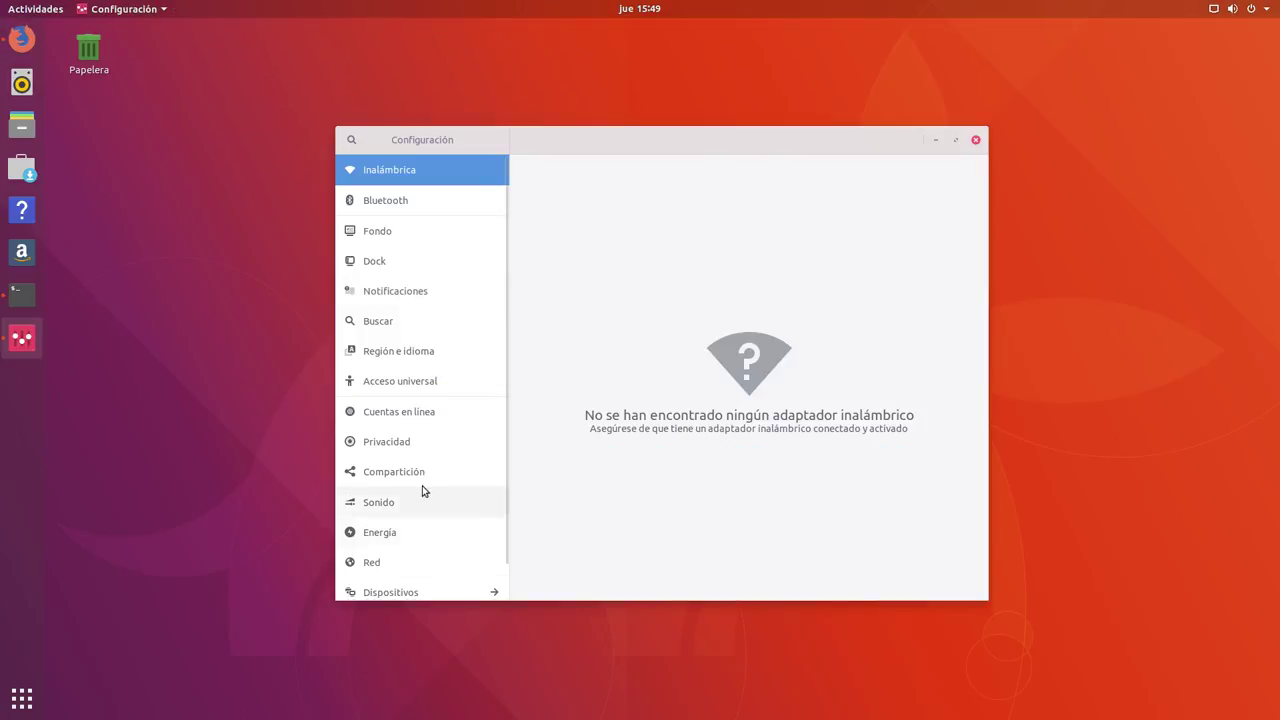
left_click(410, 238)
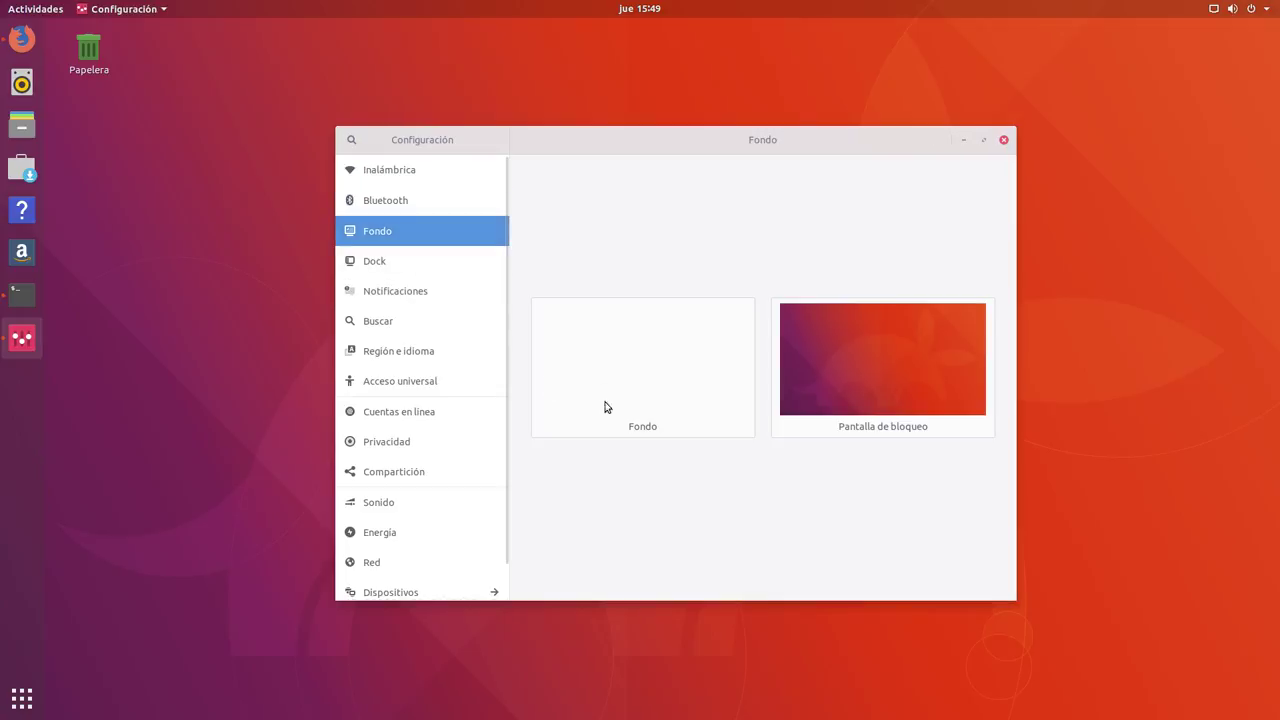
- Browse the supplied desktop backgrounds and set the lighthouse on the cliff as the desktop wallpaper
left_click(632, 368)
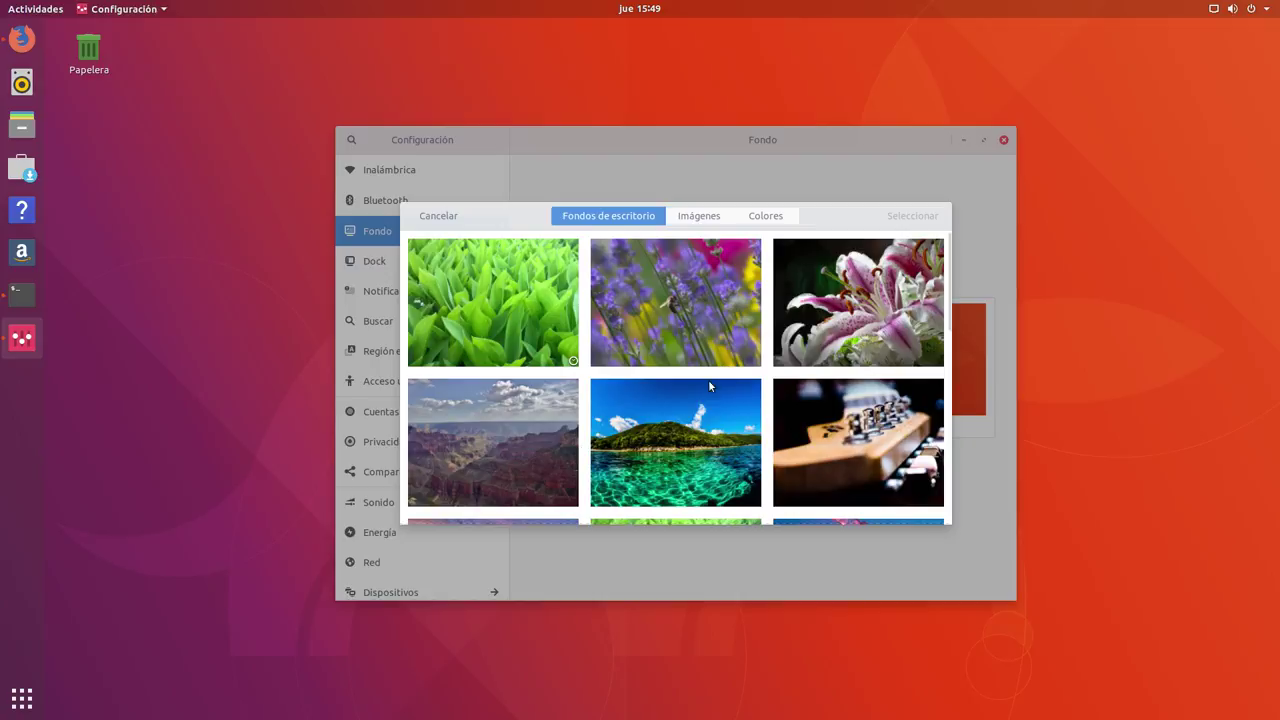
scroll(716, 382, "down", 5)
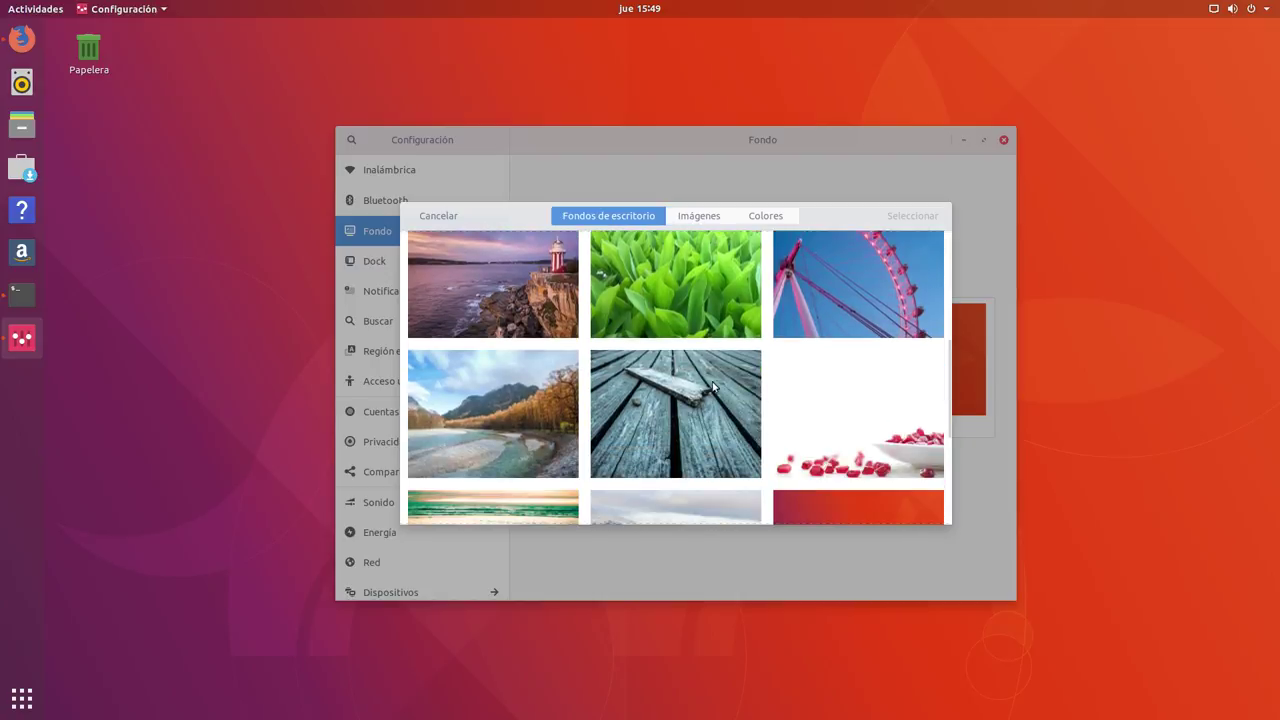
left_click(708, 312)
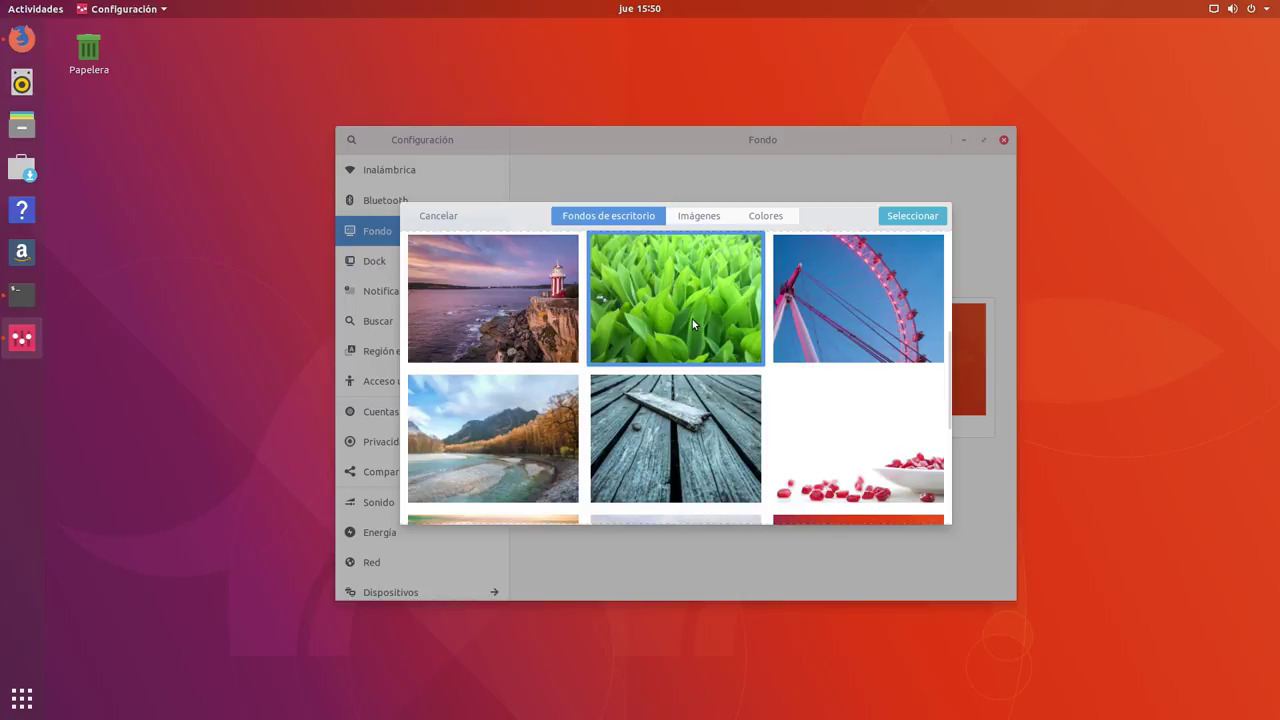
scroll(692, 320, "down", 1)
scroll(692, 321, "down", 5)
scroll(688, 400, "up", 4)
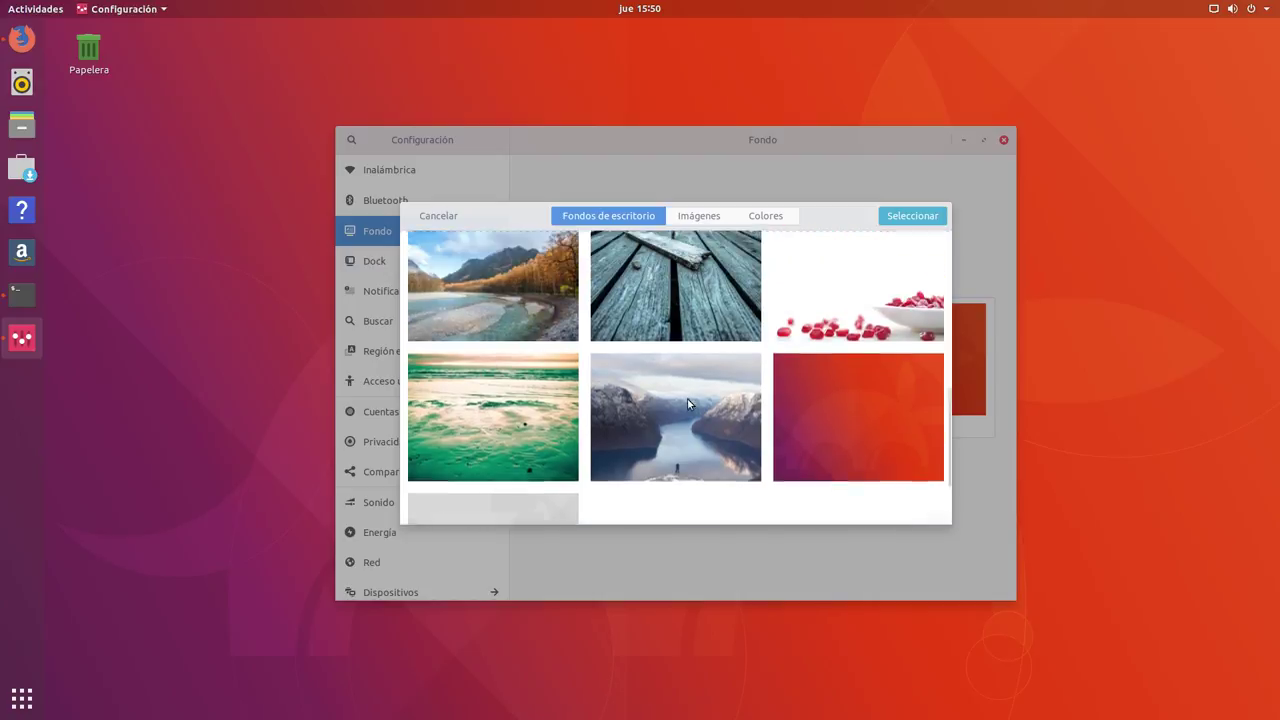
scroll(692, 390, "down", 2)
scroll(692, 390, "up", 5)
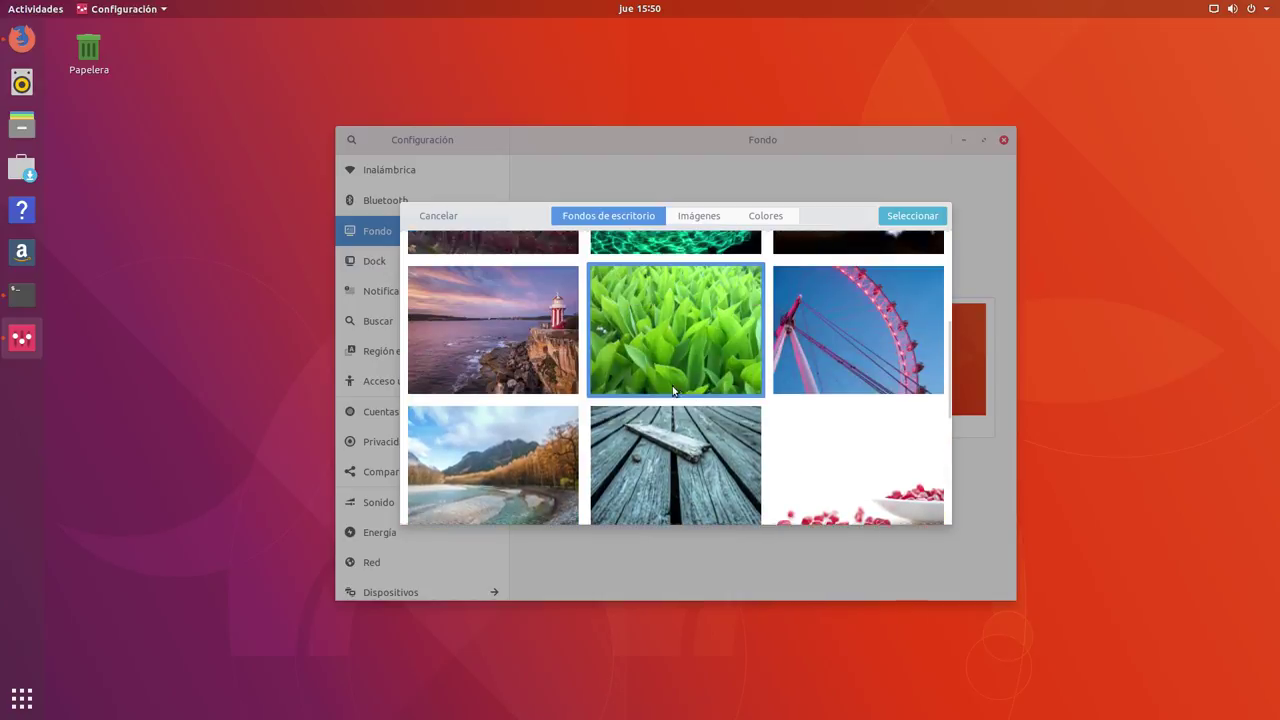
left_click(485, 322)
double_click(484, 318)
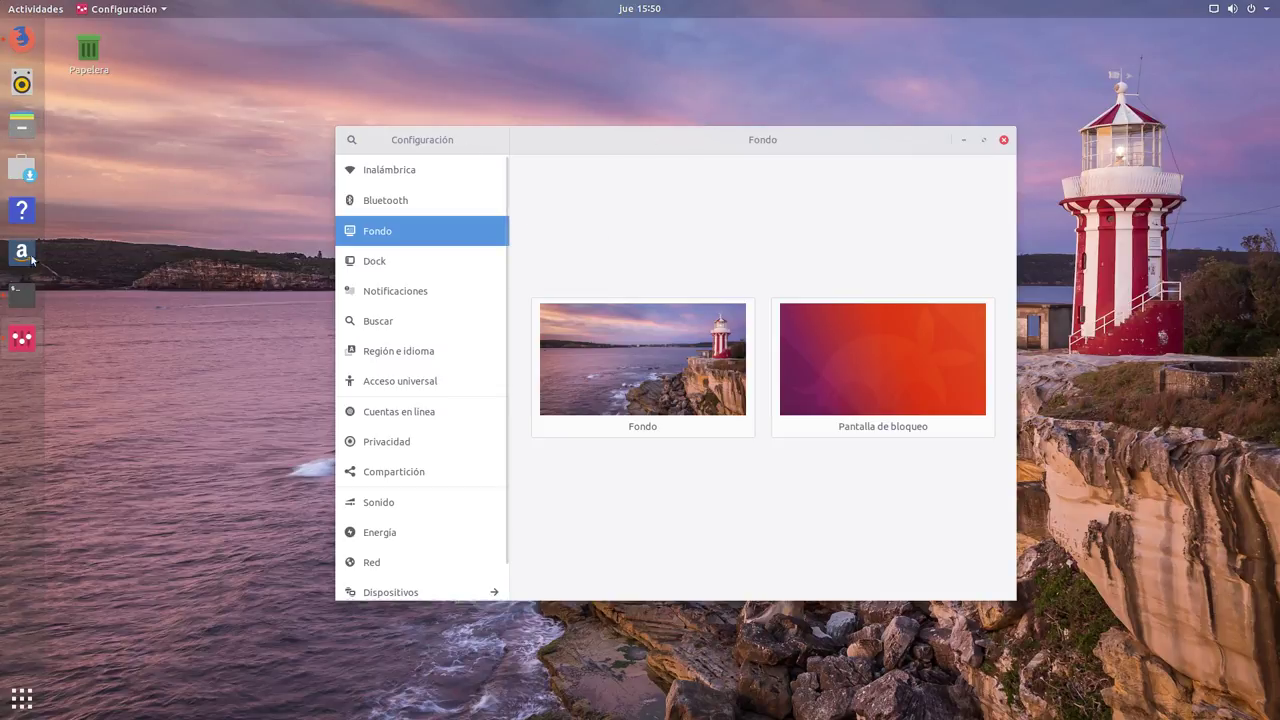
- Set the snowy fjord photo as the desktop wallpaper and close Configuración
left_click(653, 332)
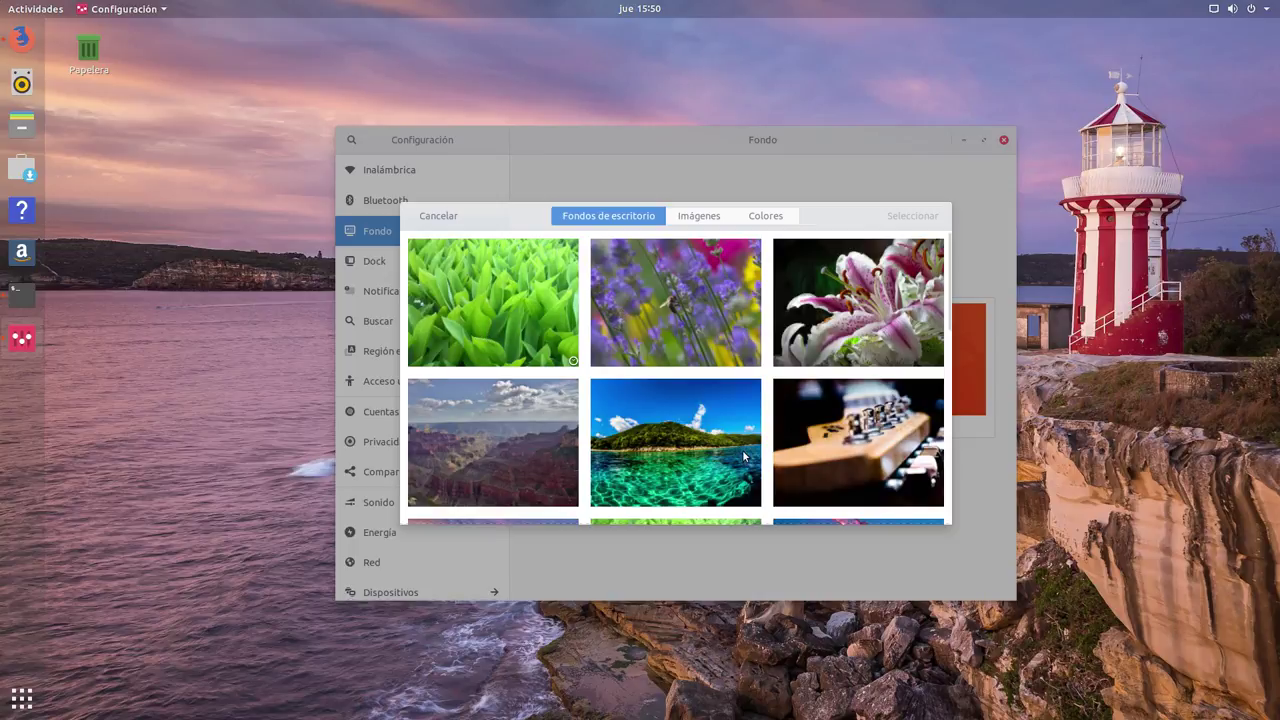
scroll(730, 442, "down", 3)
scroll(727, 442, "down", 5)
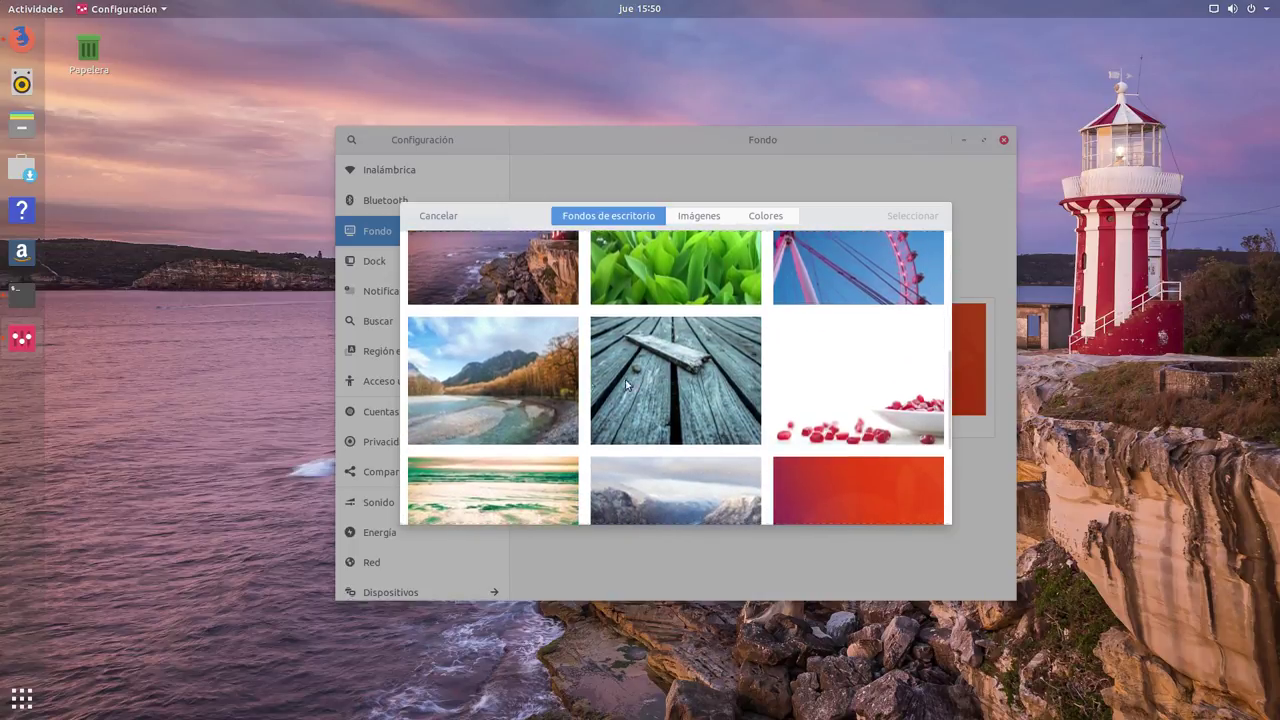
scroll(687, 412, "down", 2)
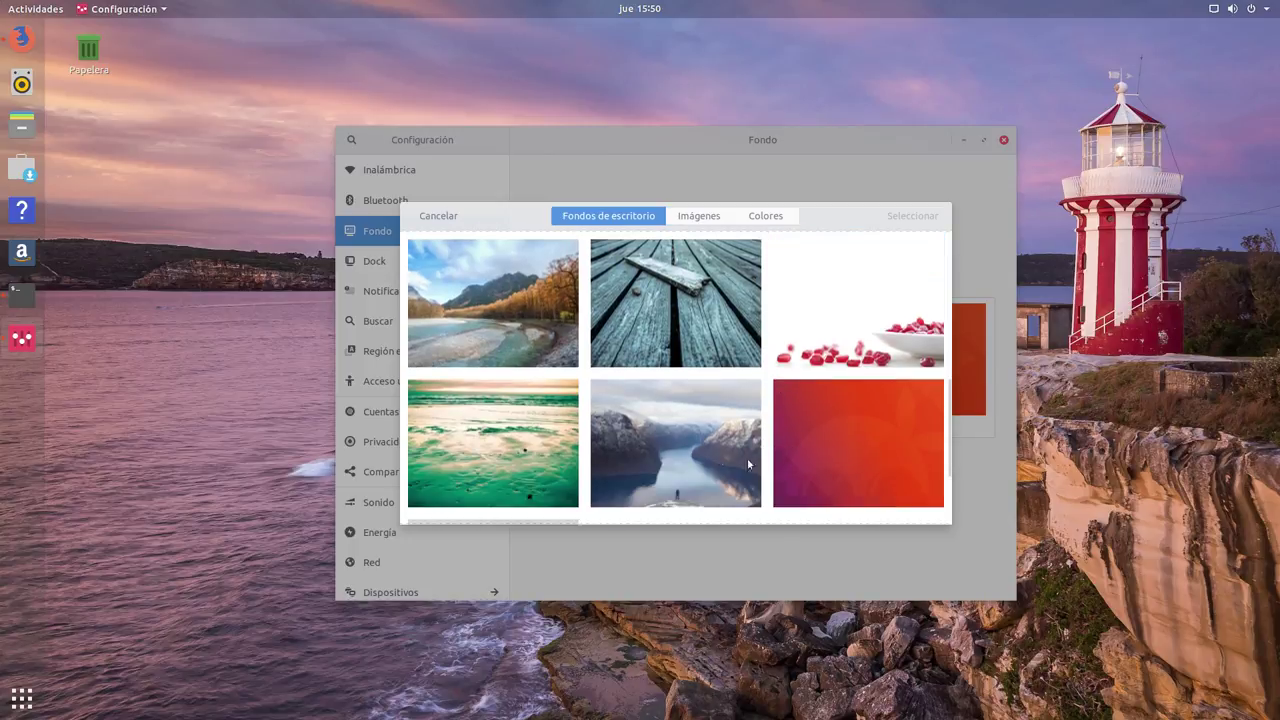
left_click(697, 442)
left_click(695, 436)
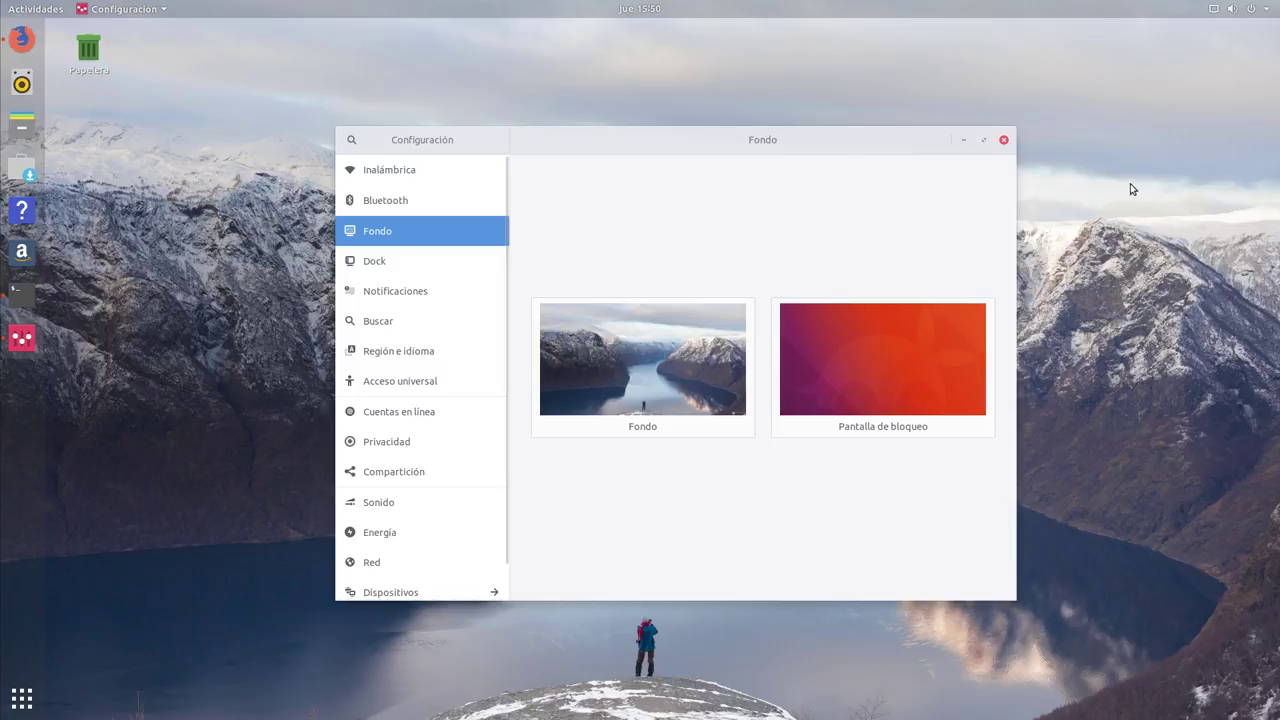
left_click(1004, 139)
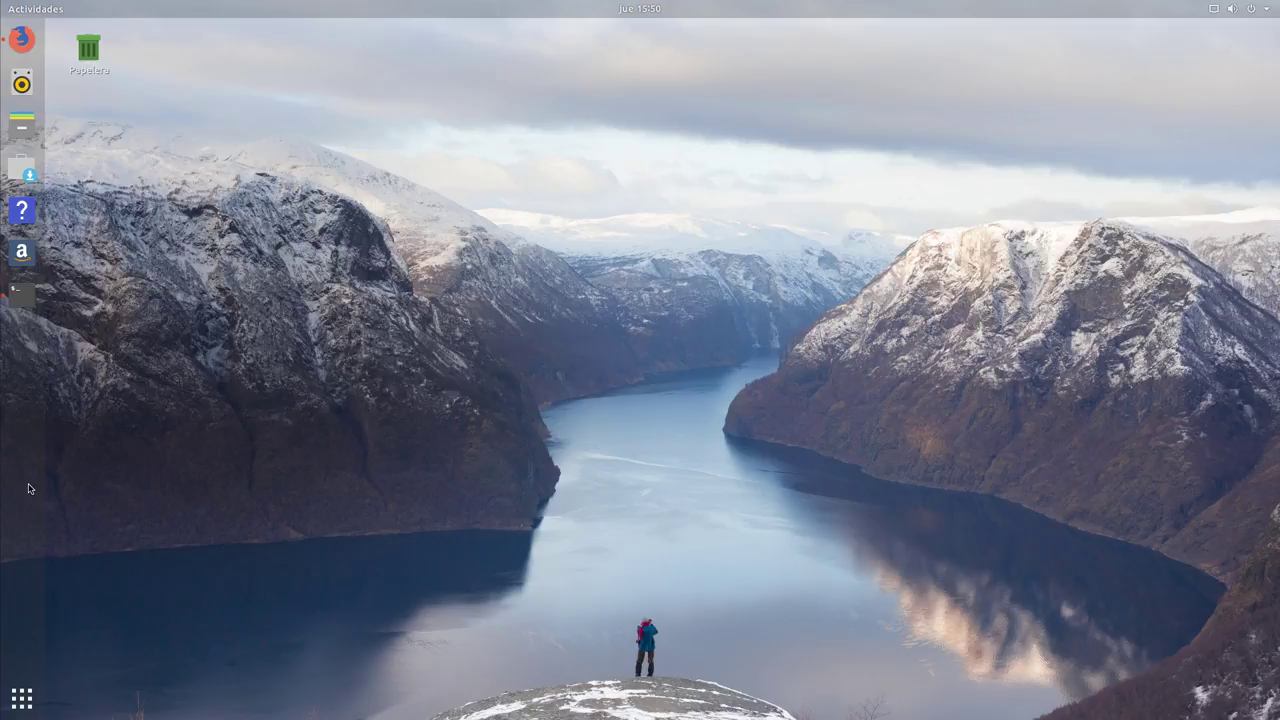
- Bring up the Firefox window with the Papirus article to view it on the desktop, and minimise it again
left_click(22, 38)
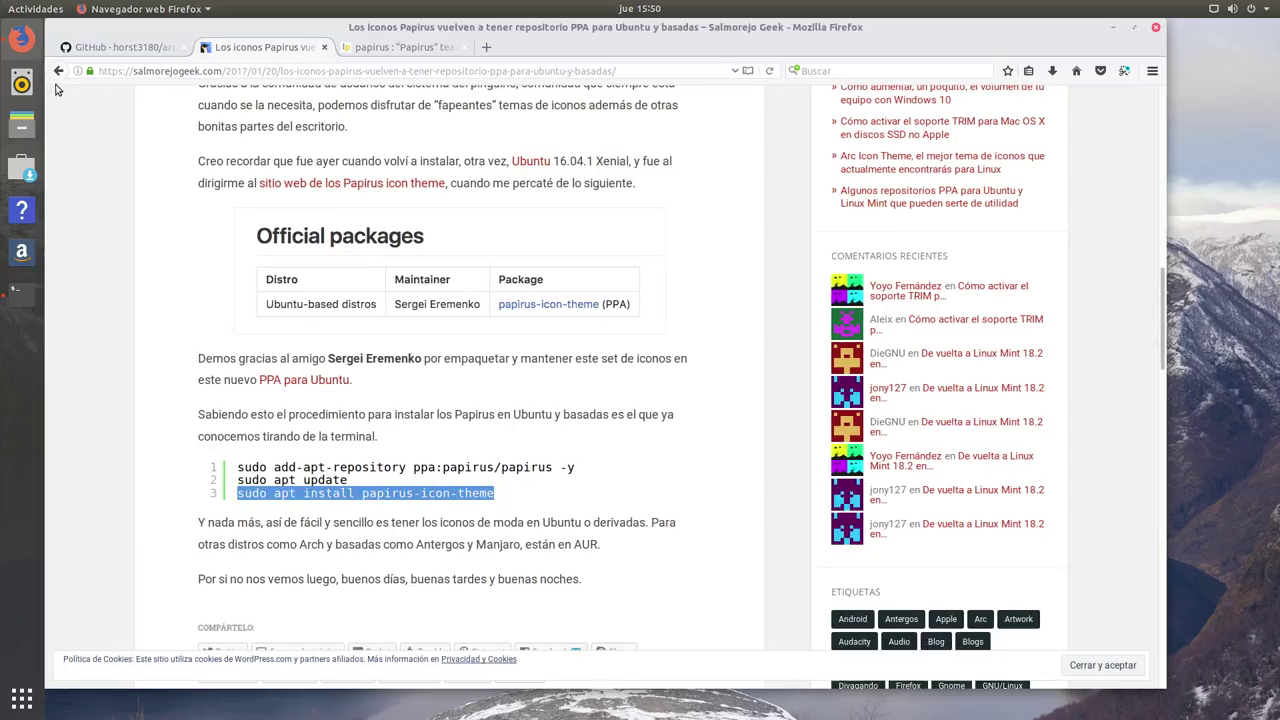
scroll(197, 287, "up", 3)
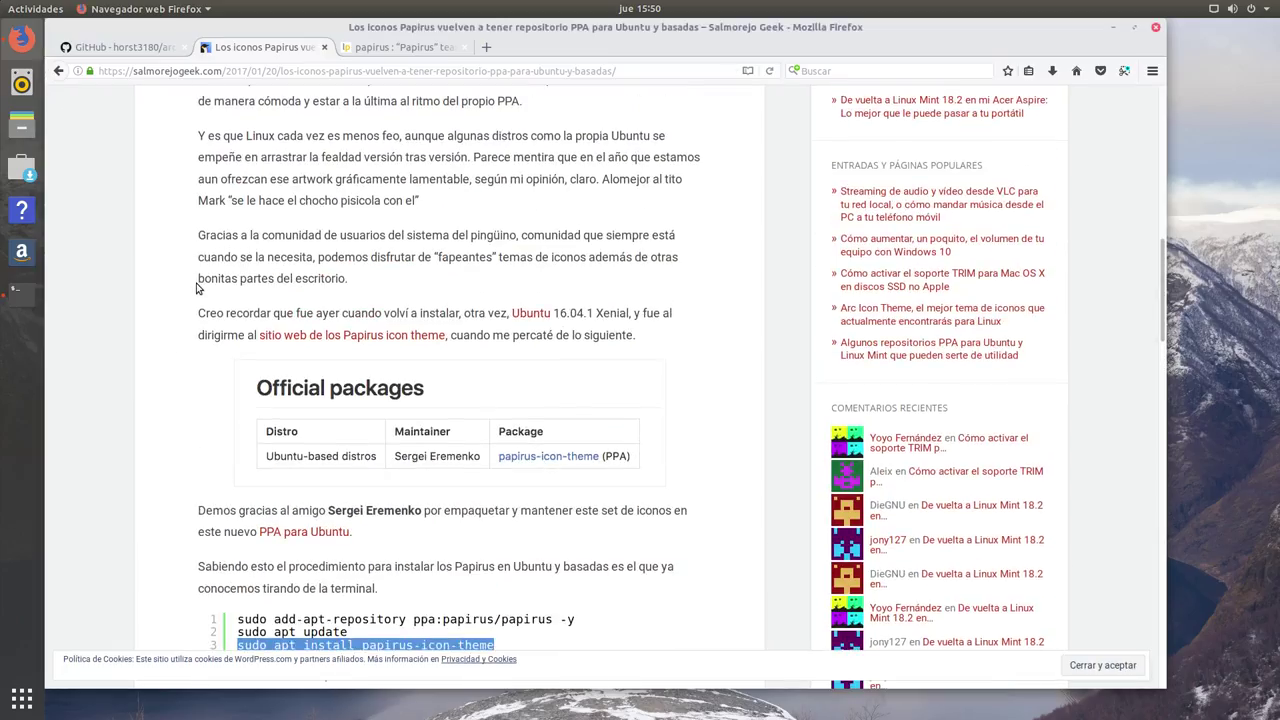
left_click(1114, 29)
left_click(89, 50)
left_click(174, 165)
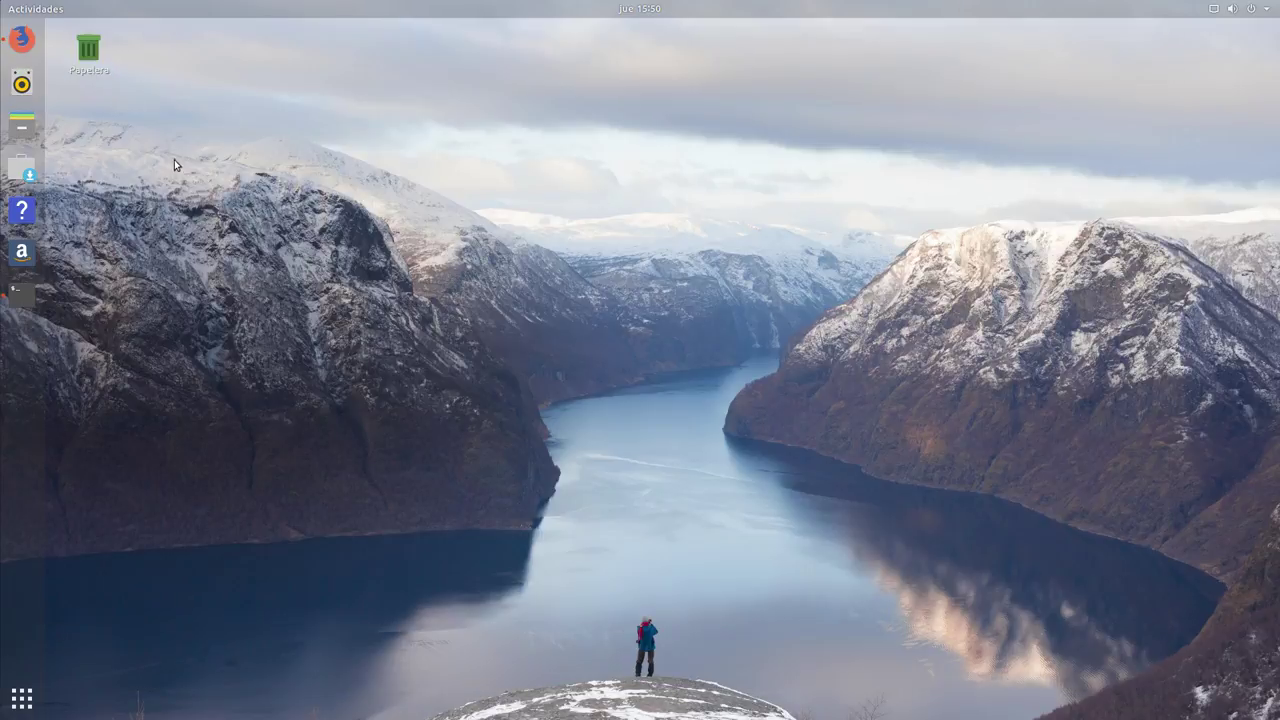
- Show all installed applications and examine their Papirus icons over the wallpaper
left_click(22, 690)
scroll(522, 321, "down", 1)
scroll(522, 321, "up", 1)
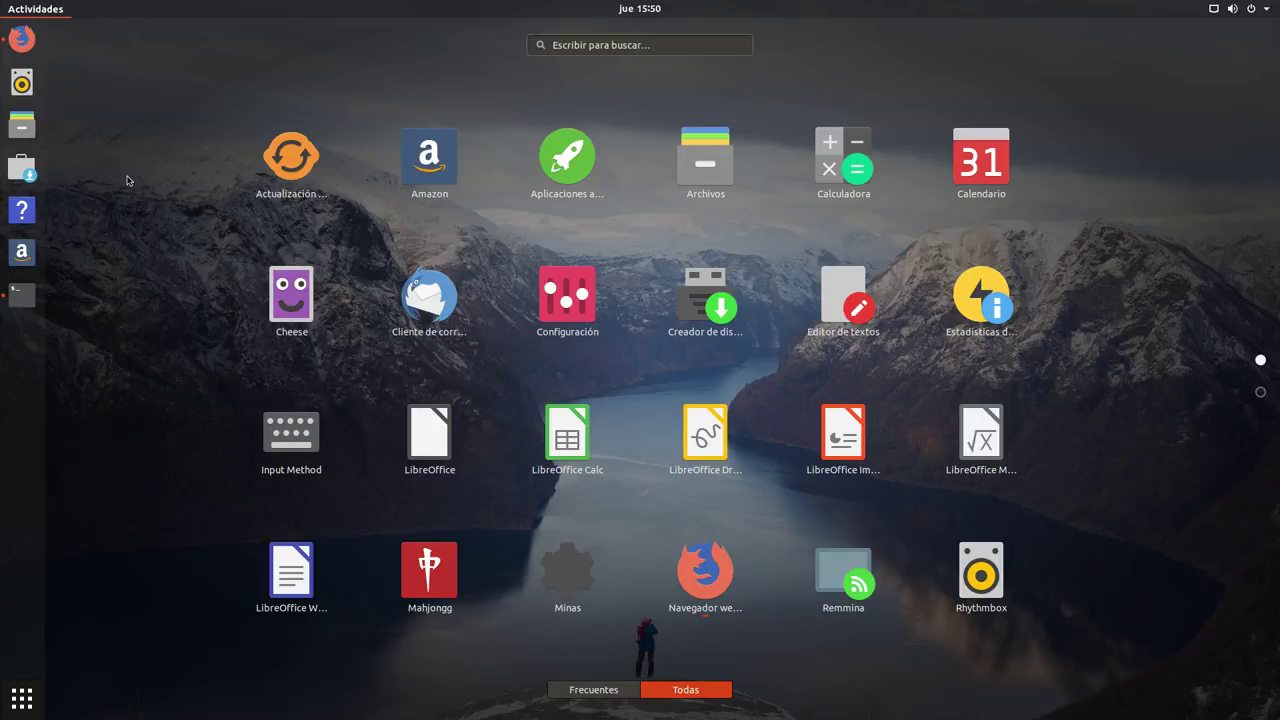
- Switch to Firefox and load google.es in the tab holding the Papirus article
left_click(21, 38)
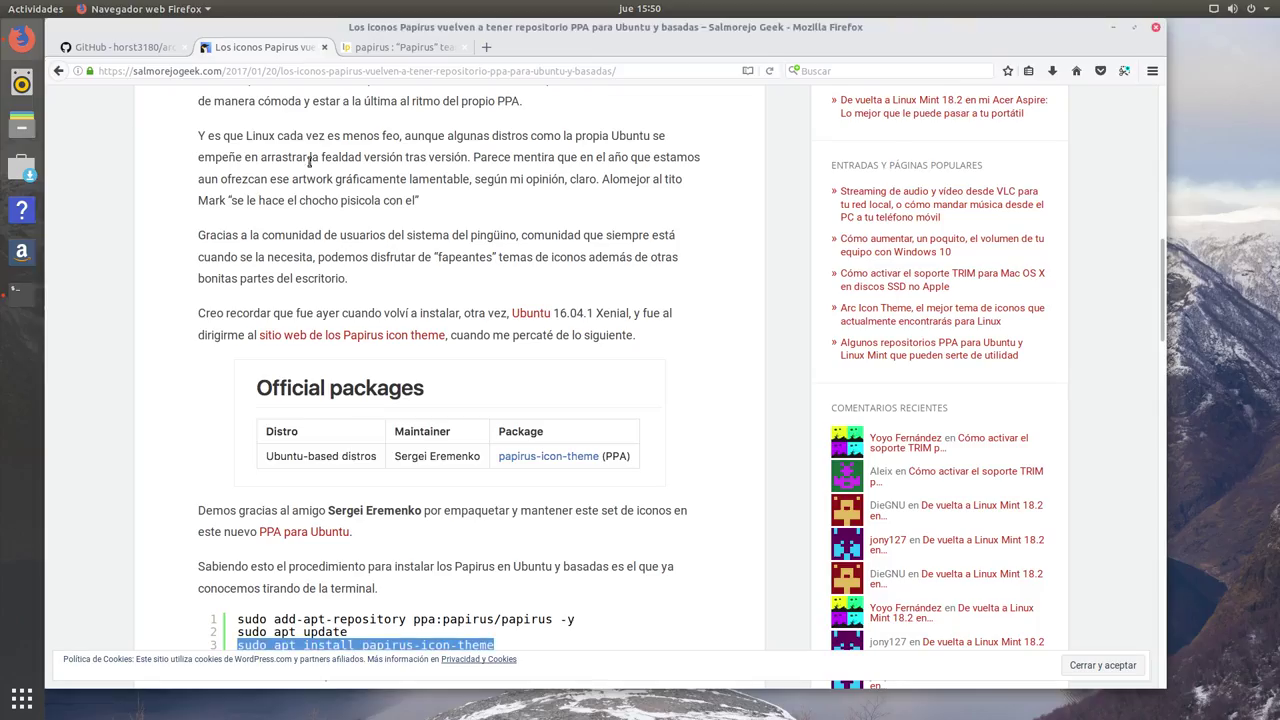
left_click(650, 70)
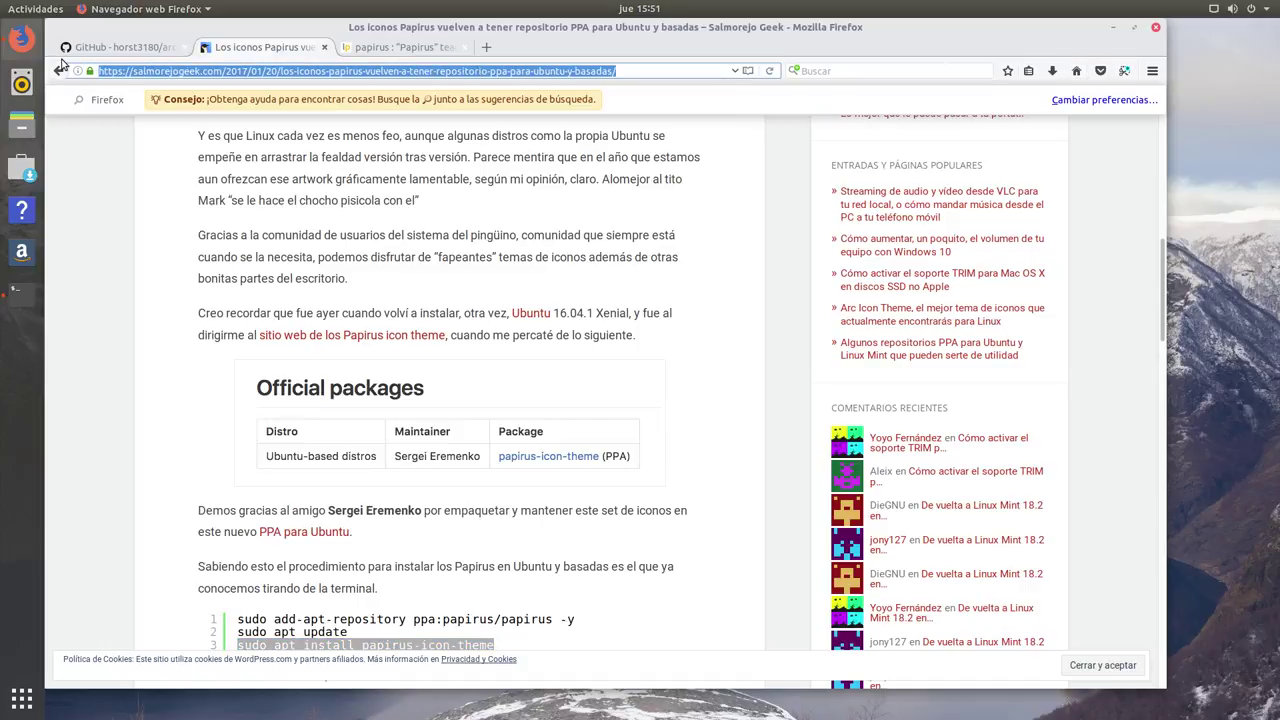
type("google.es")
key("Return")
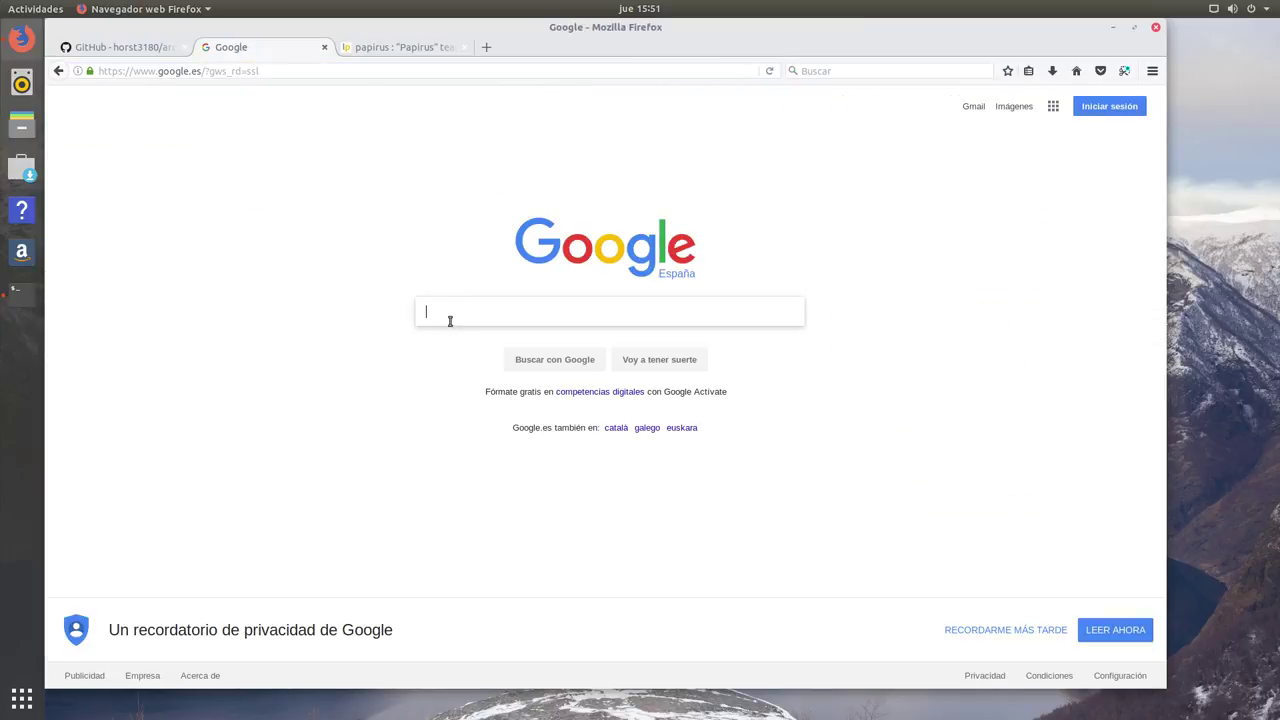
- Search Google for "omg ubuntu" and open the OMG! Ubuntu! website
type("om")
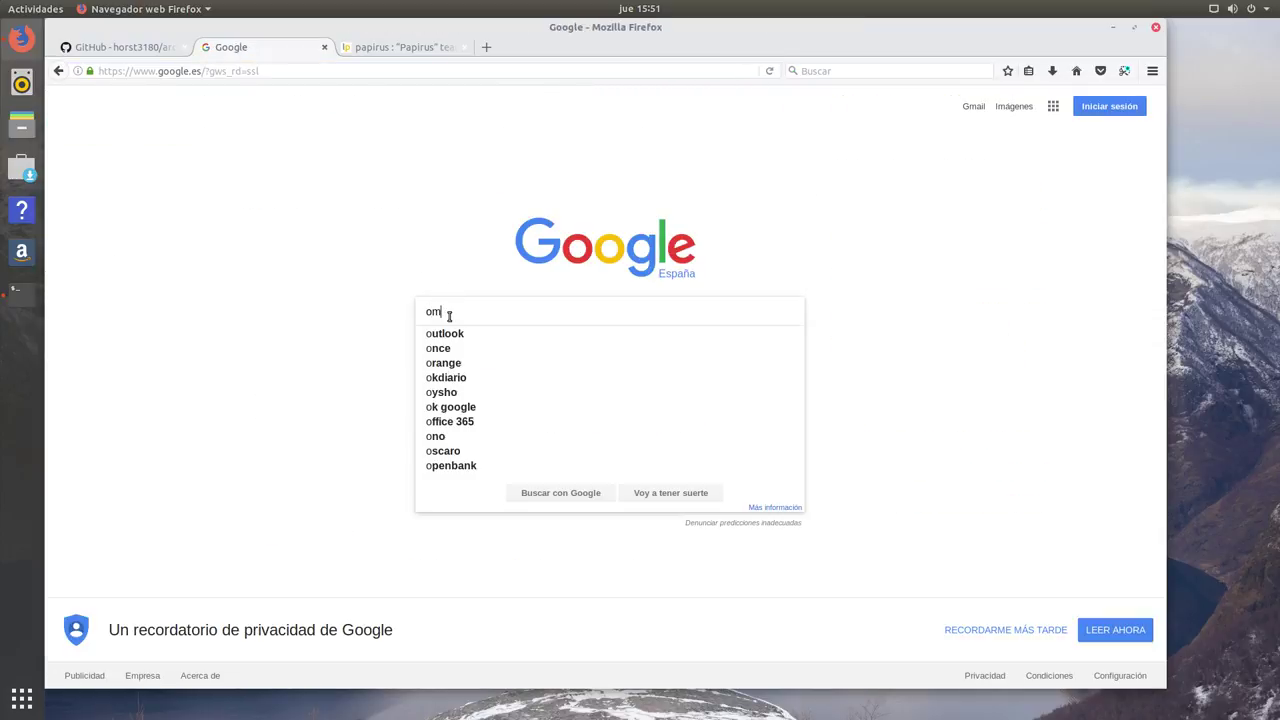
type("g ubuntu")
key("Return")
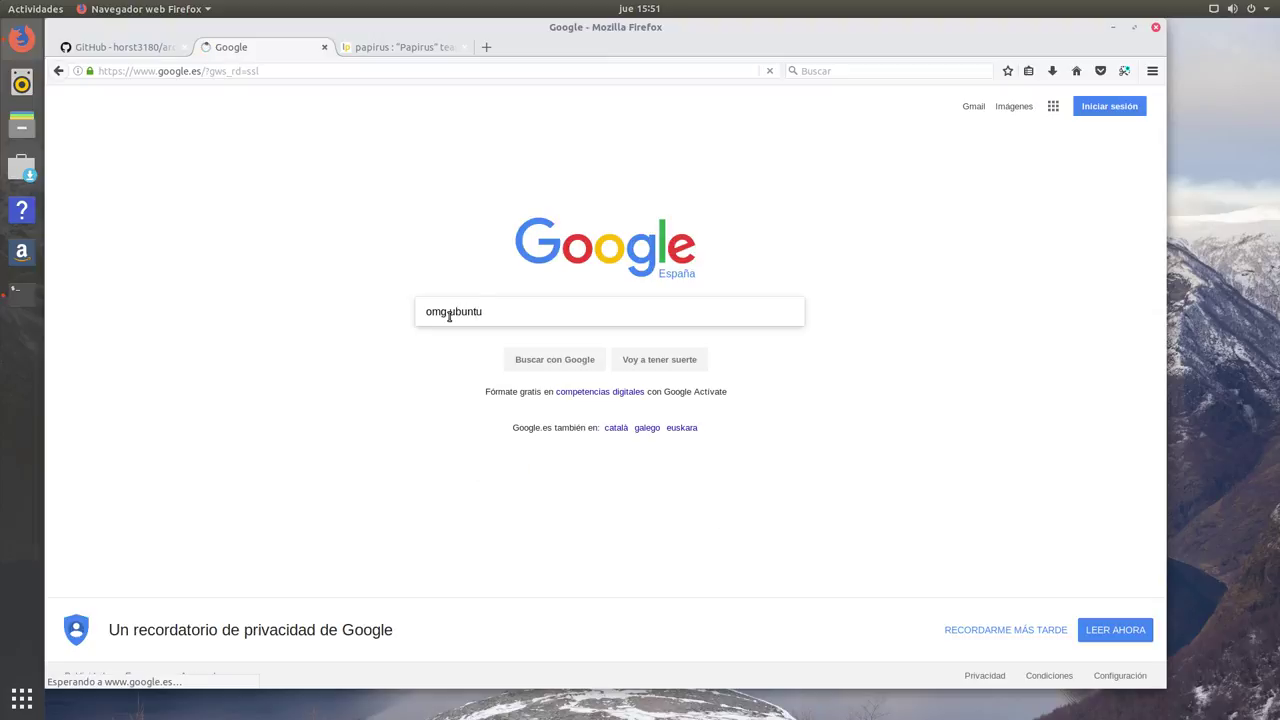
left_click(353, 312)
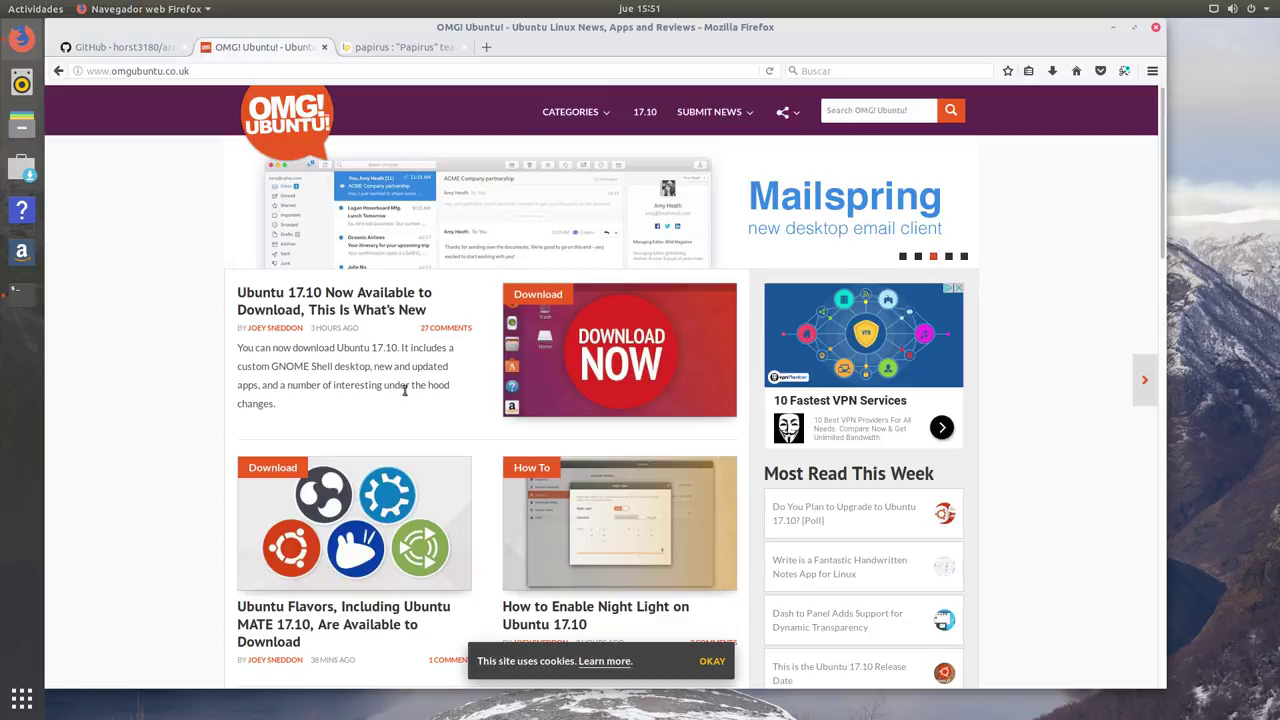
- Find the article "10 Things To Do After Installing Ubuntu 17.10" on the OMG! Ubuntu! home page and open it
scroll(240, 408, "down", 2)
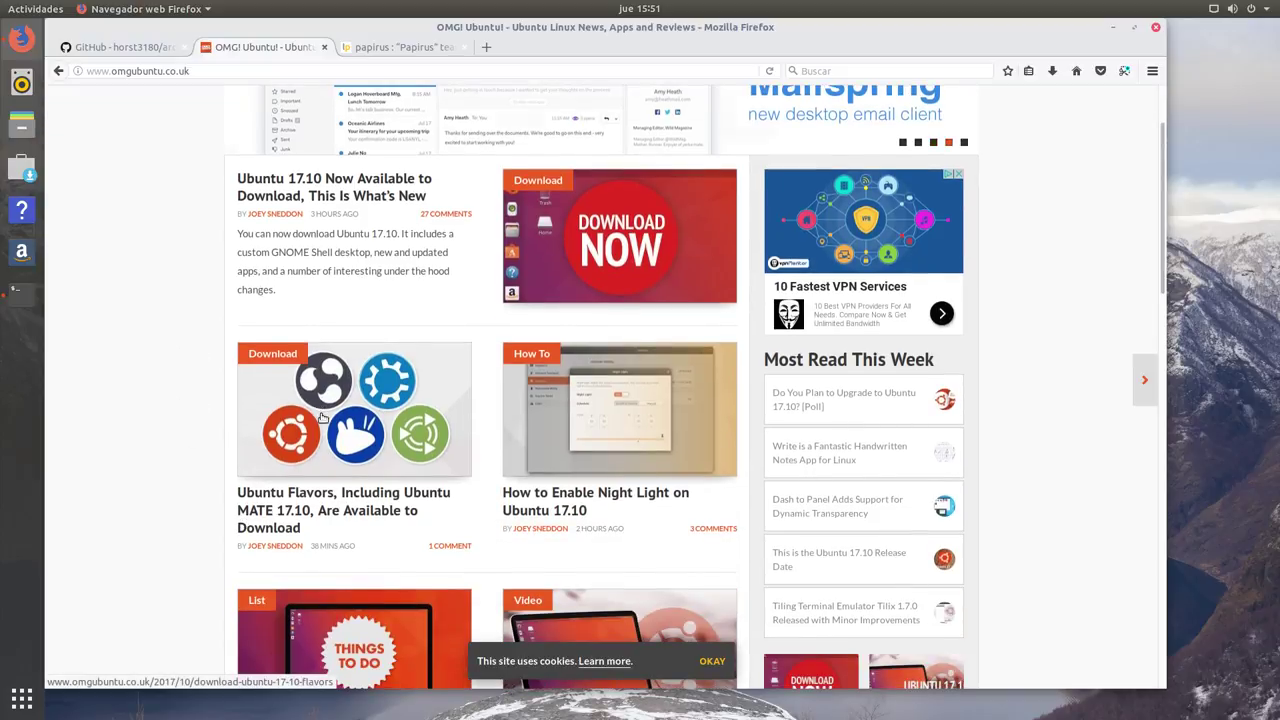
scroll(289, 440, "down", 4)
scroll(289, 440, "down", 1)
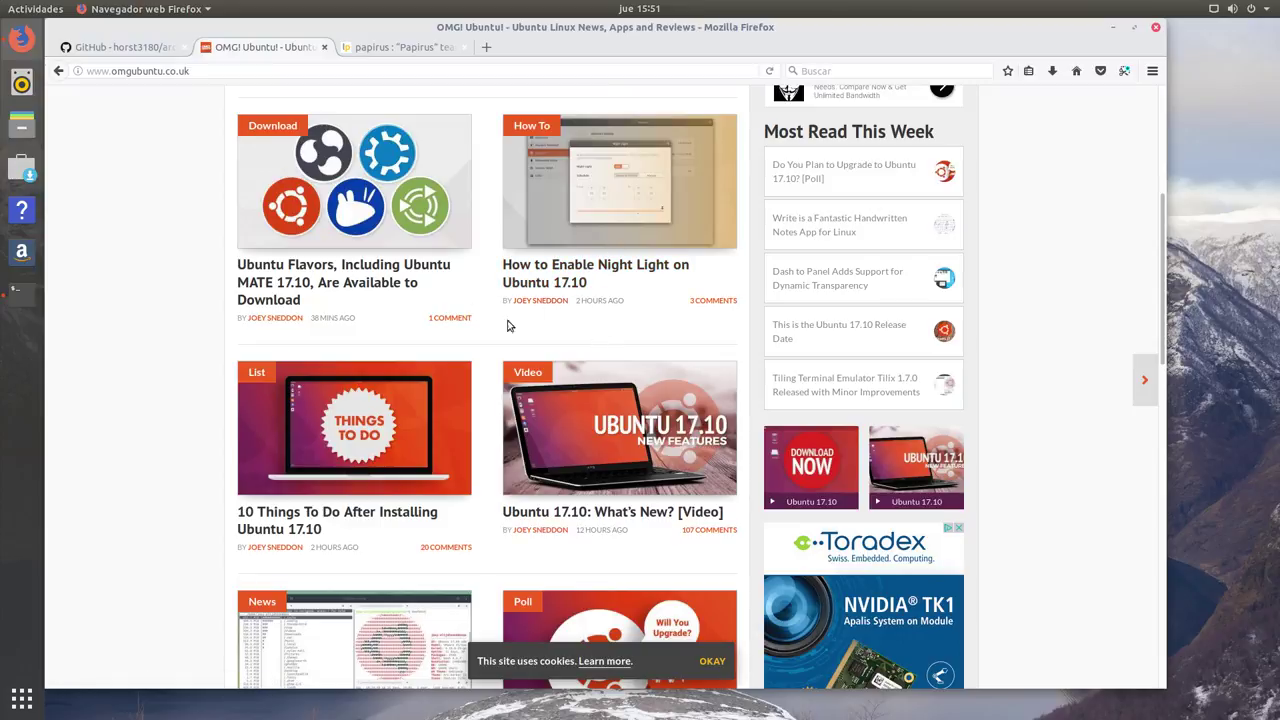
left_click(359, 428)
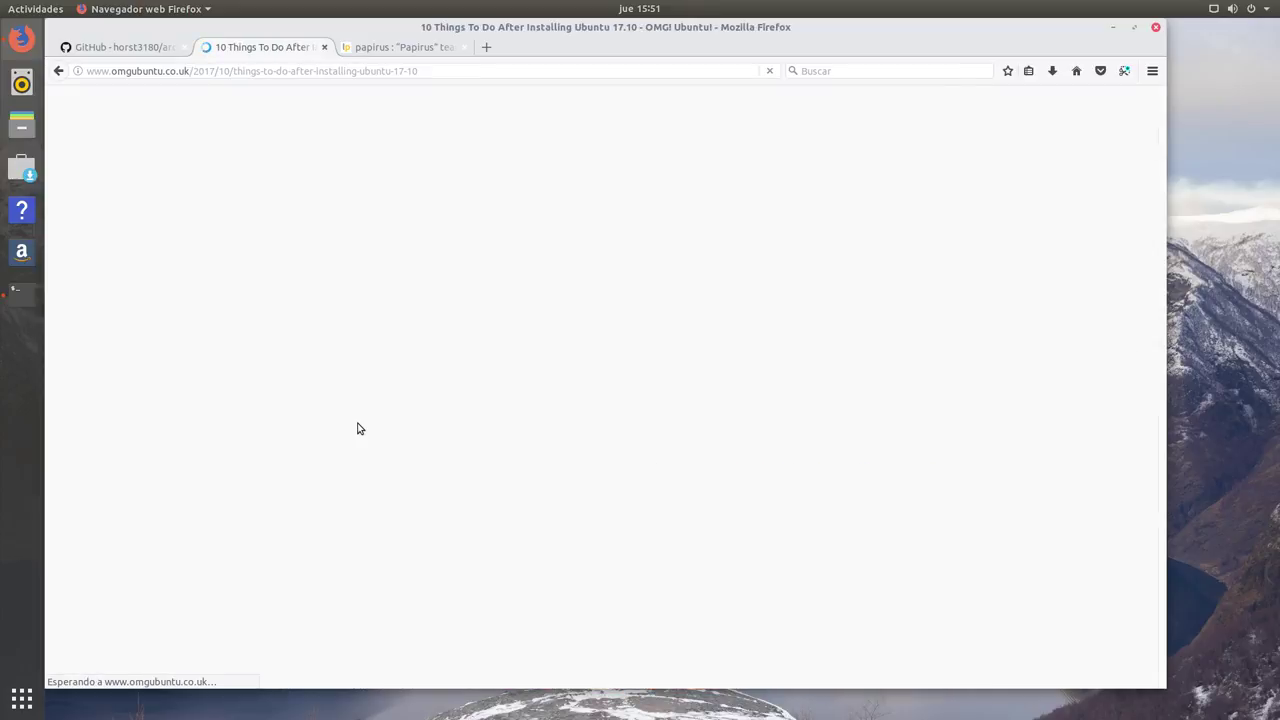
- Read the article's introduction and its first four tips, from what's new in Ubuntu 17.10 to installing GNOME Tweak Tool
scroll(217, 428, "down", 5)
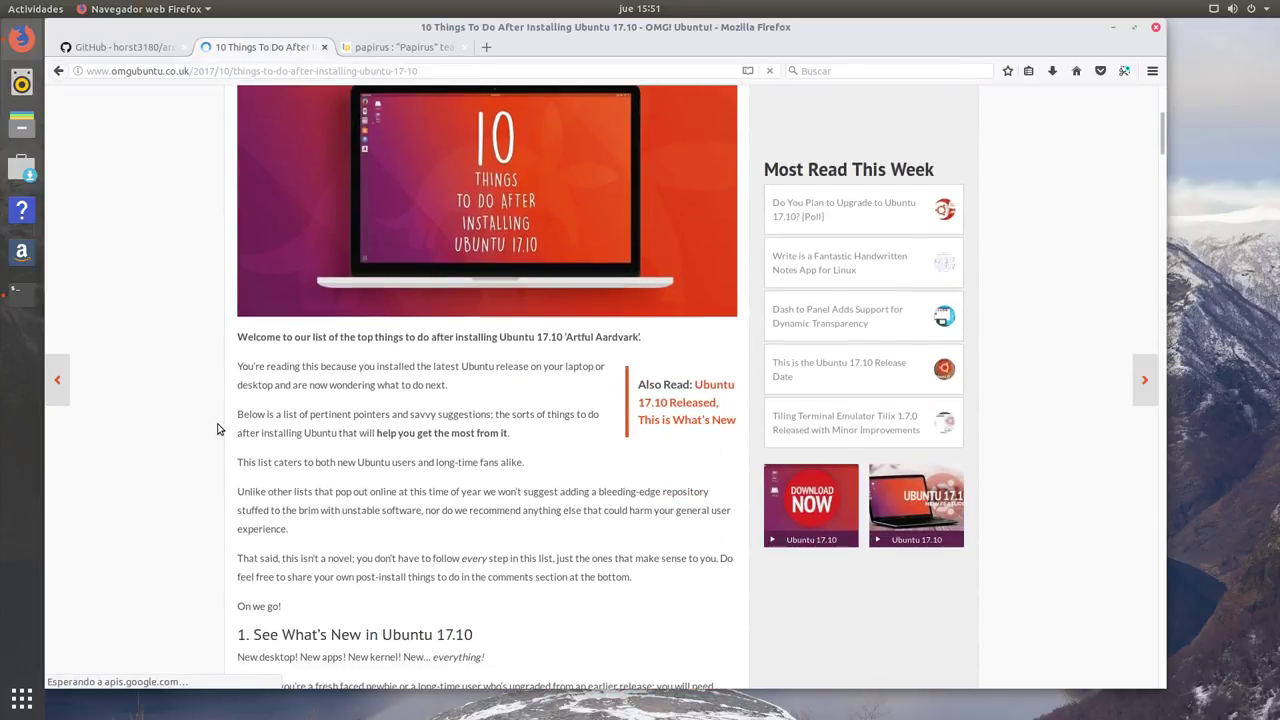
scroll(209, 535, "down", 2)
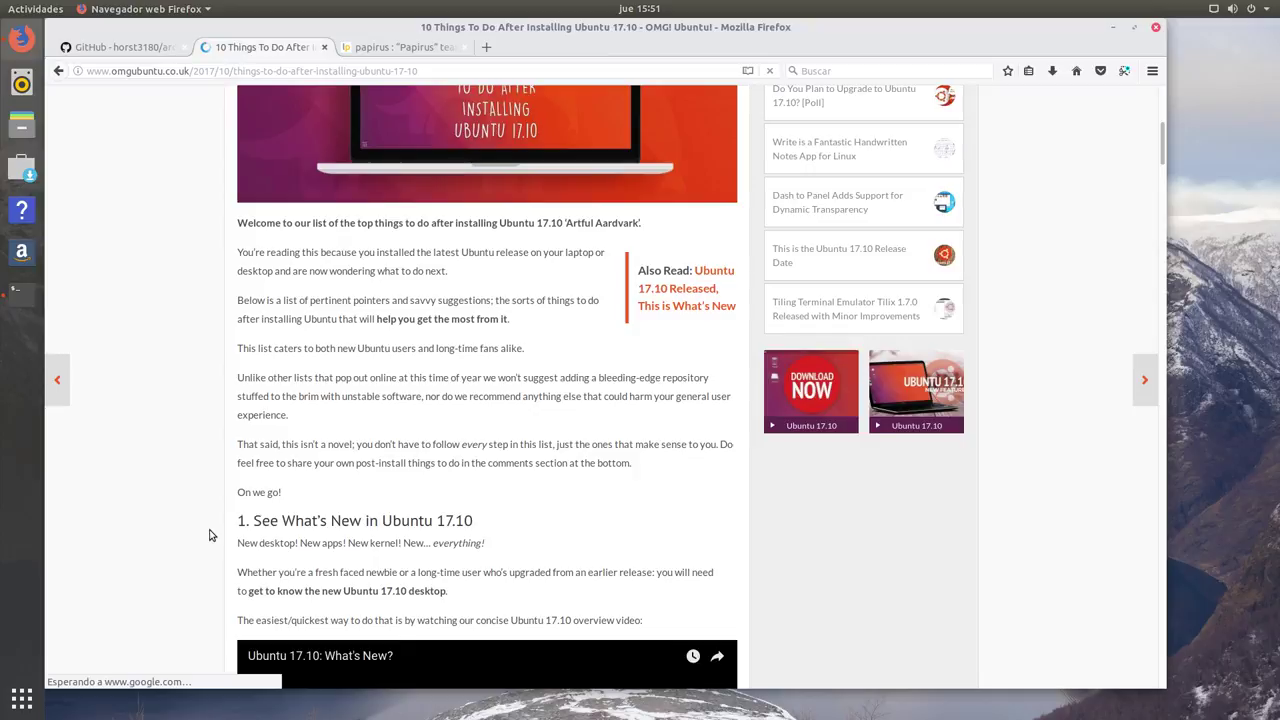
scroll(209, 535, "down", 1)
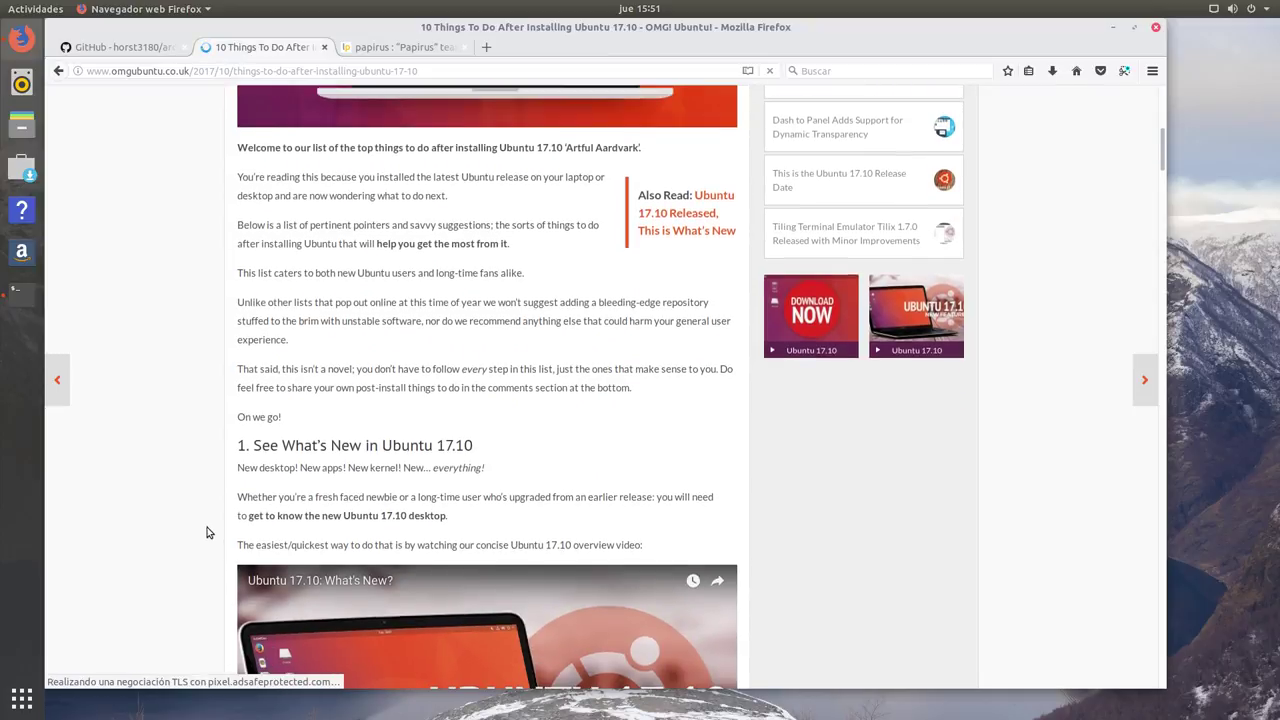
scroll(209, 533, "down", 8)
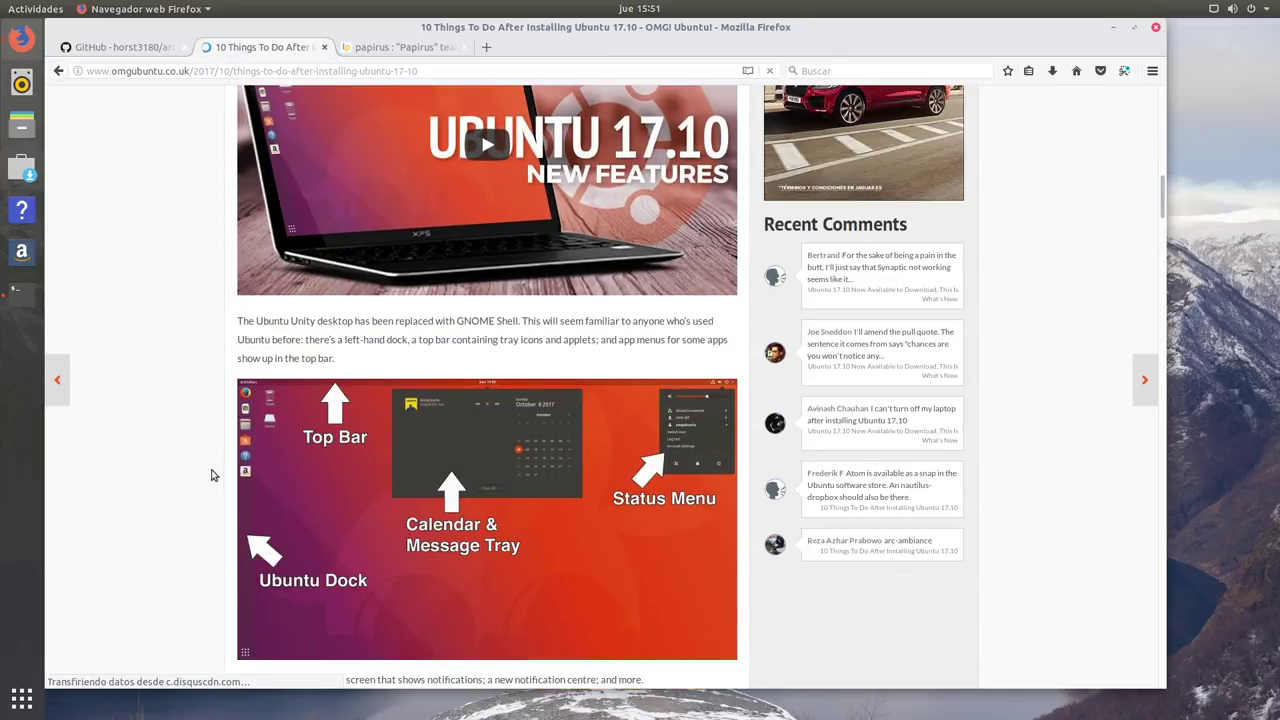
scroll(214, 472, "down", 3)
scroll(230, 466, "down", 2)
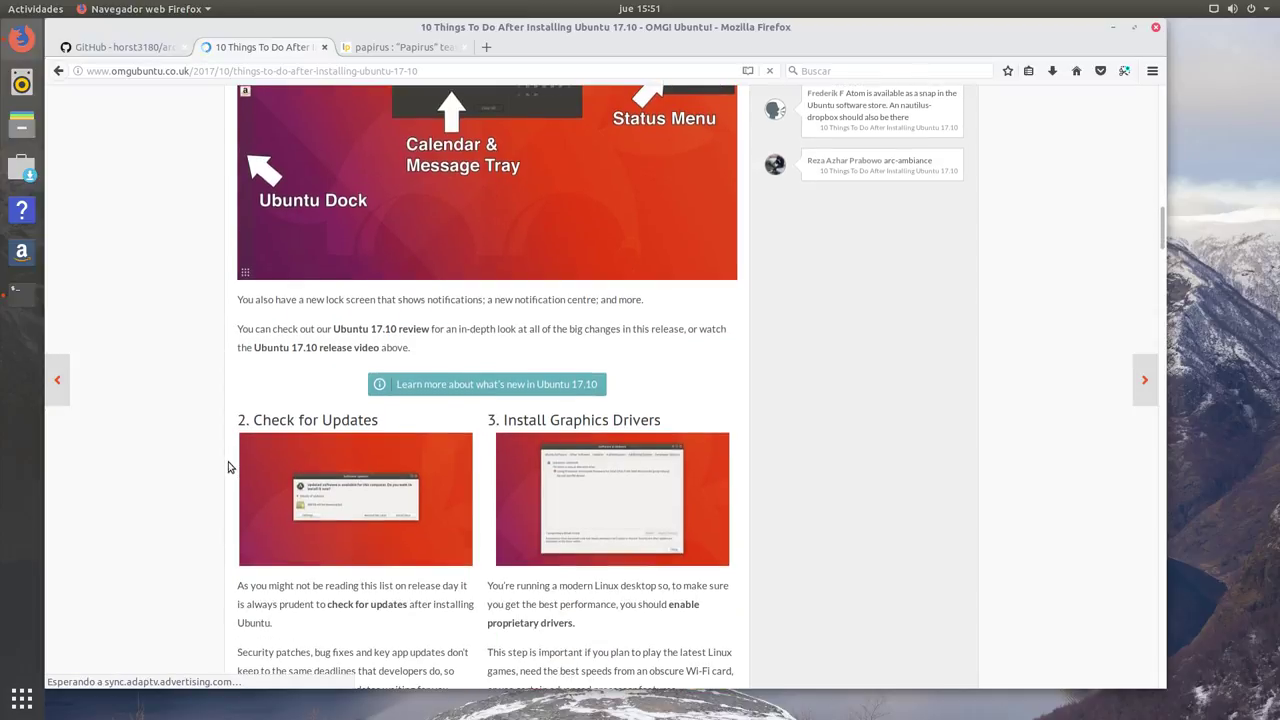
scroll(200, 462, "down", 3)
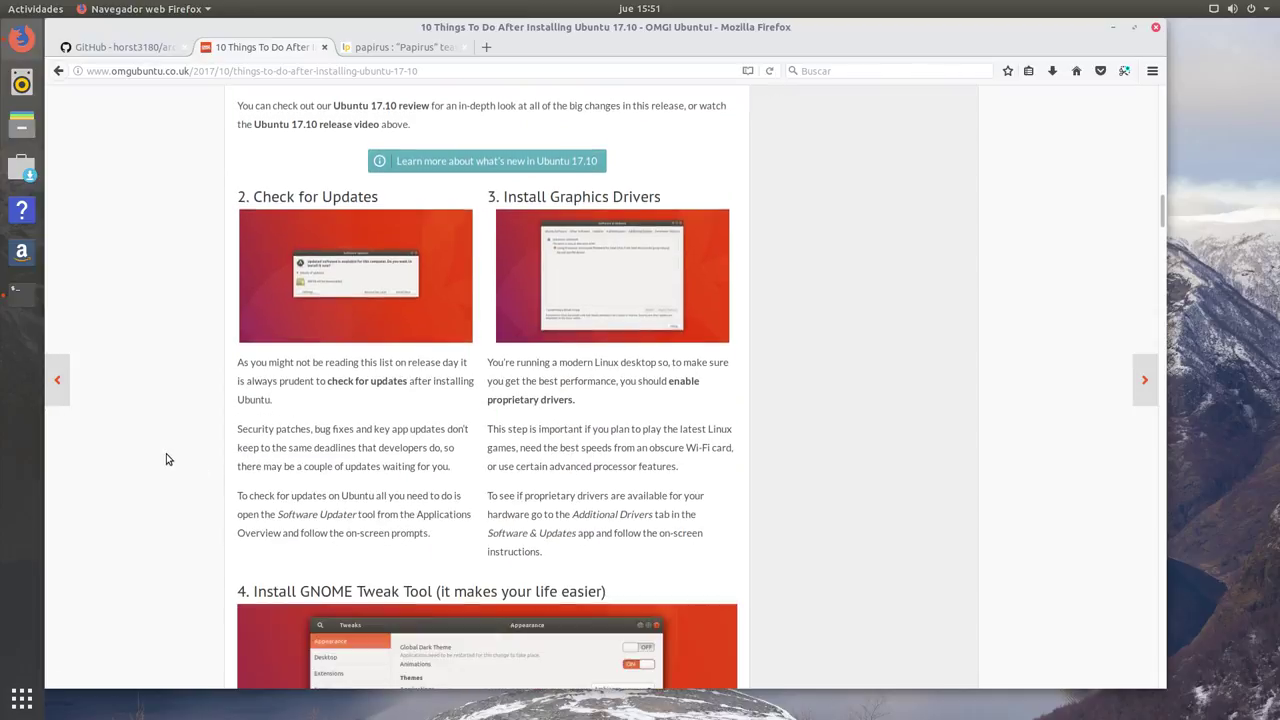
scroll(168, 459, "down", 4)
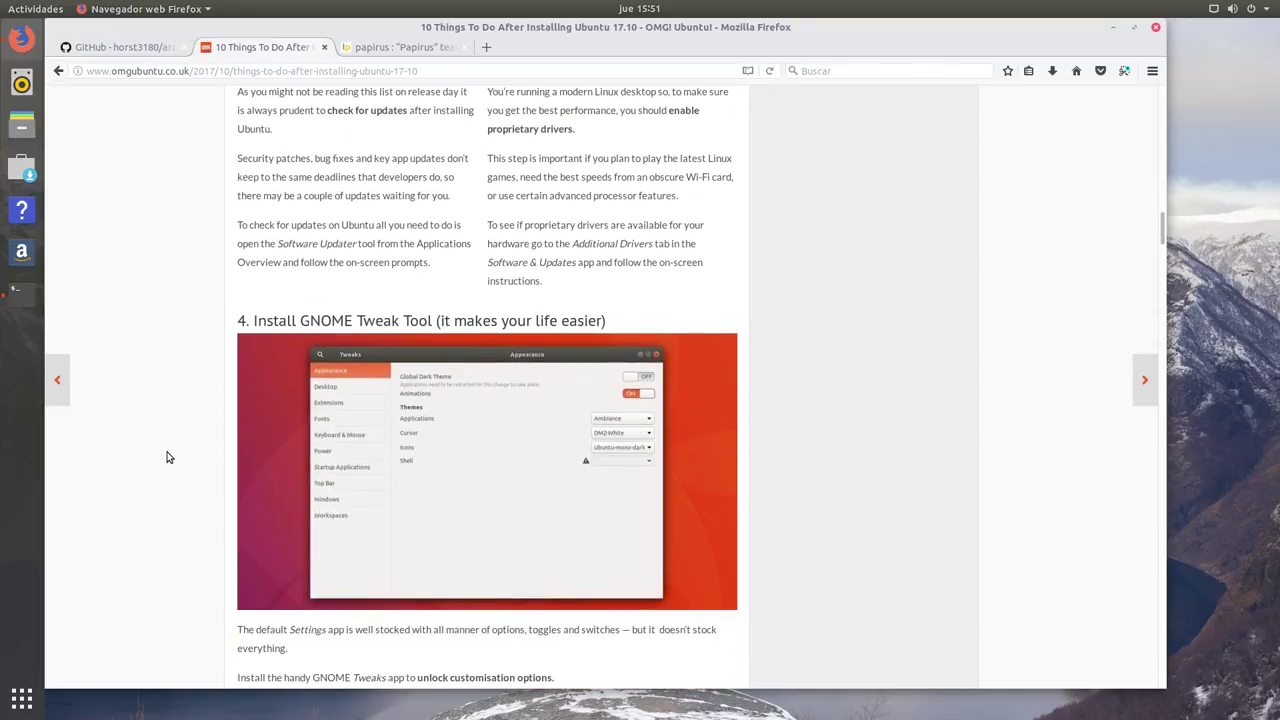
- Review the article's tips on Tweaks features, better GTK themes, third-party codecs, Night Light and installing apps from Ubuntu Software
scroll(168, 457, "down", 8)
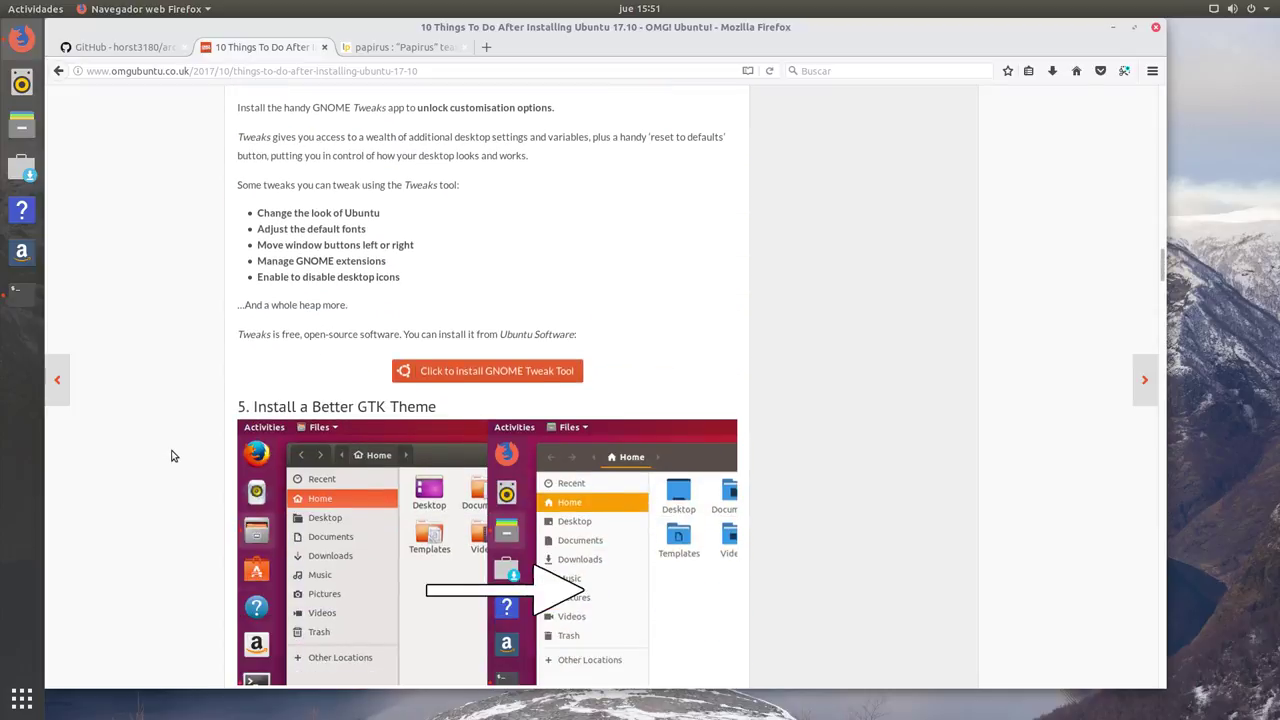
scroll(188, 446, "down", 1)
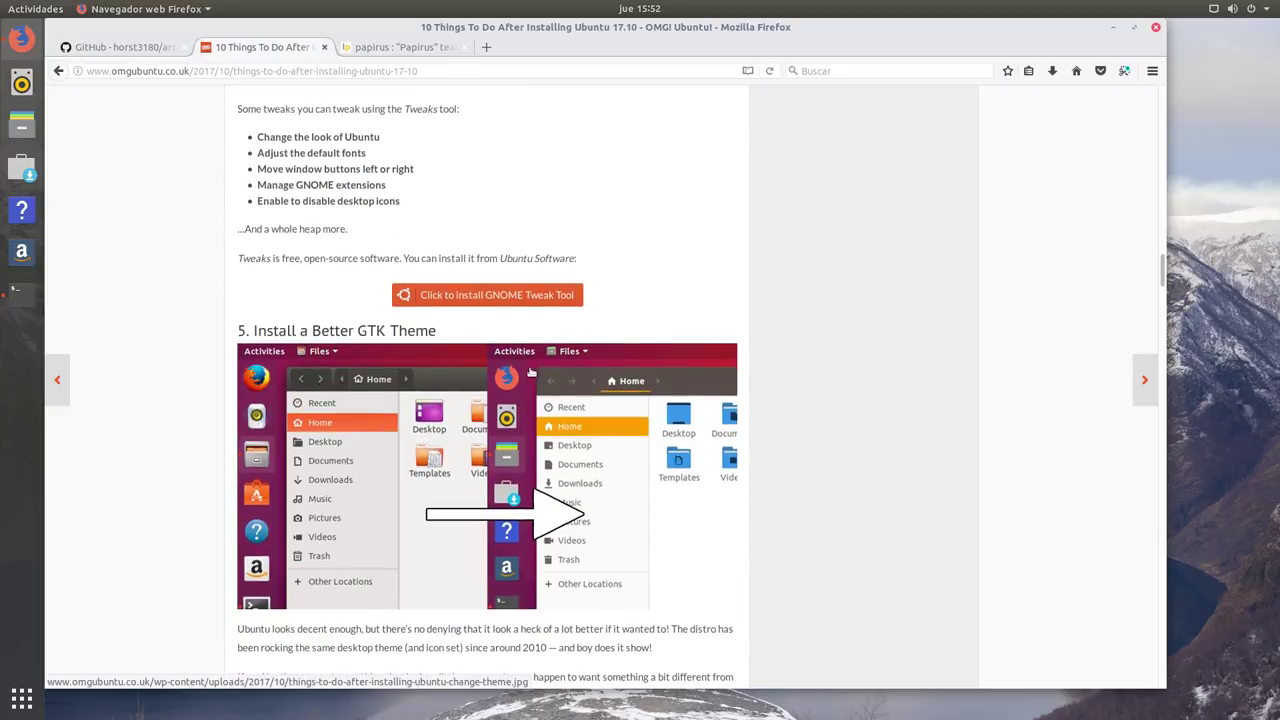
scroll(480, 450, "down", 4)
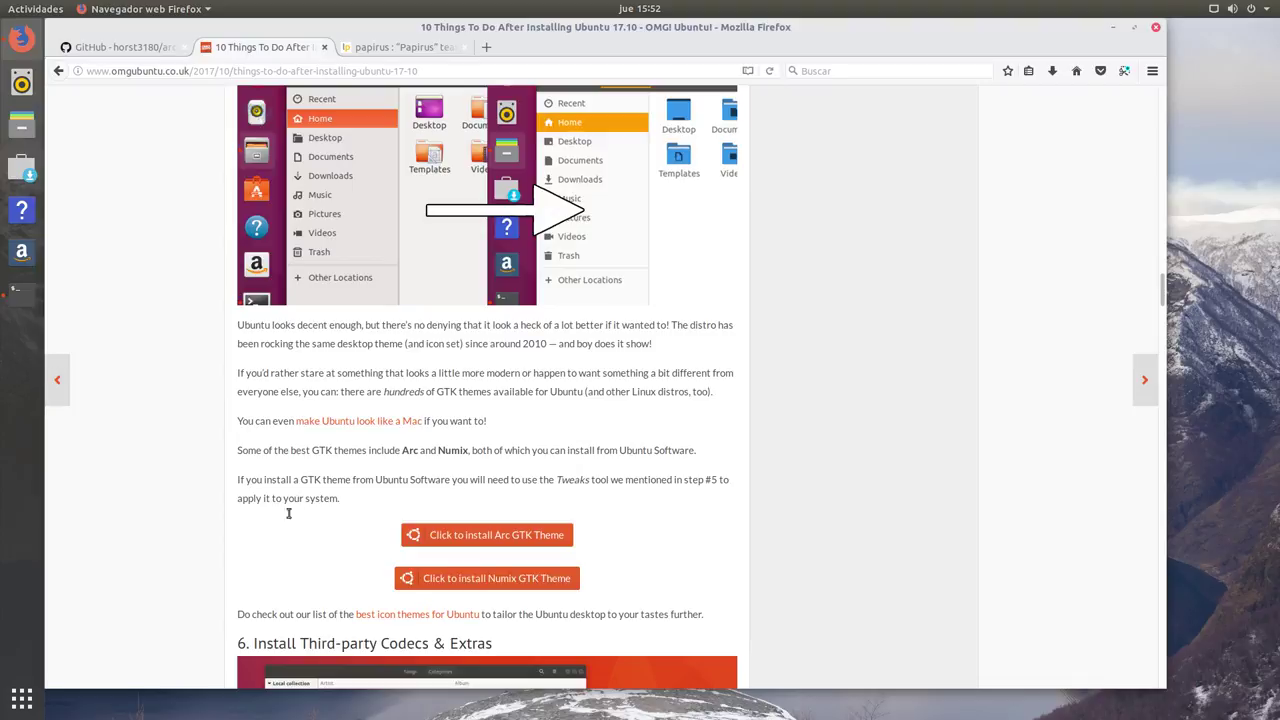
scroll(294, 500, "down", 5)
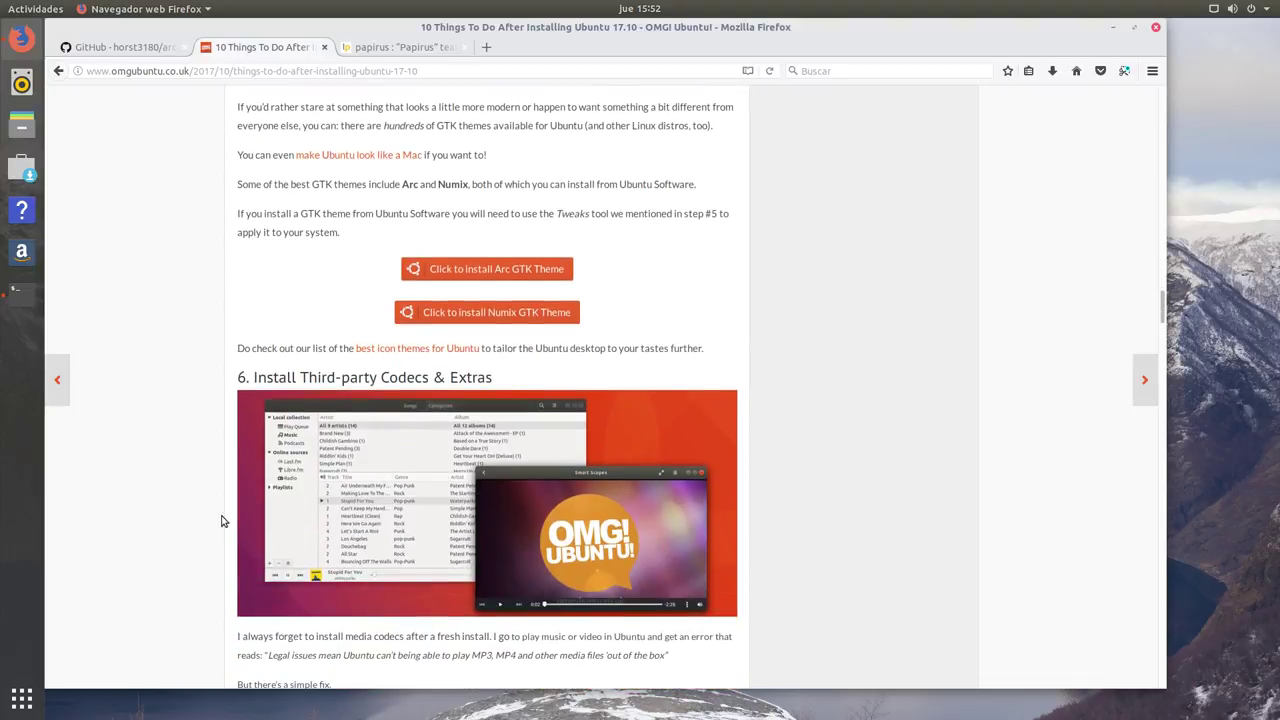
scroll(196, 436, "down", 2)
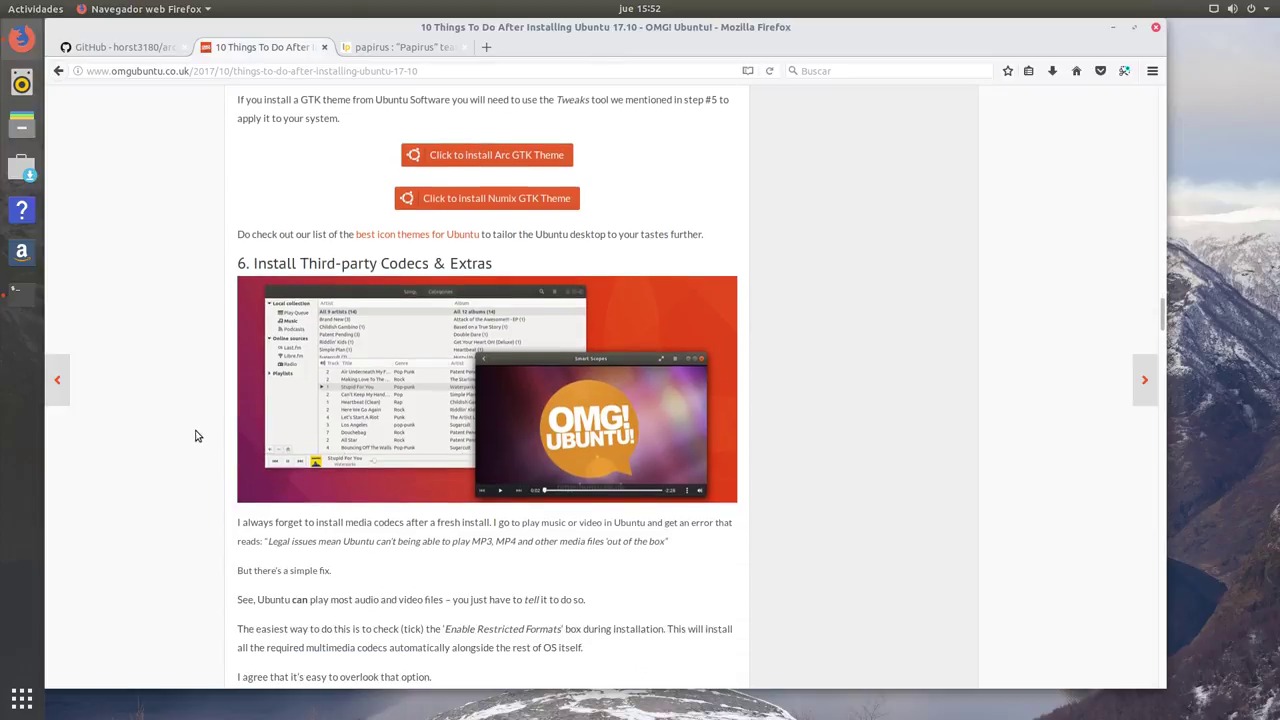
scroll(196, 436, "down", 2)
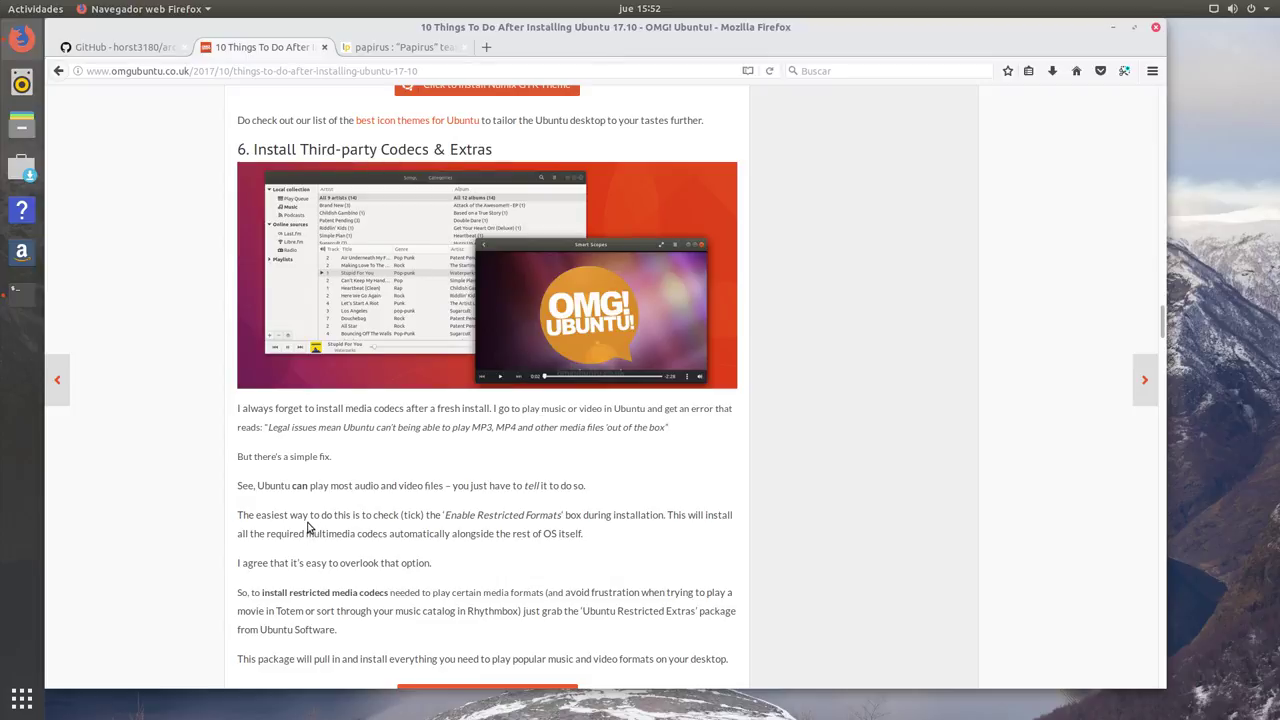
scroll(308, 527, "down", 7)
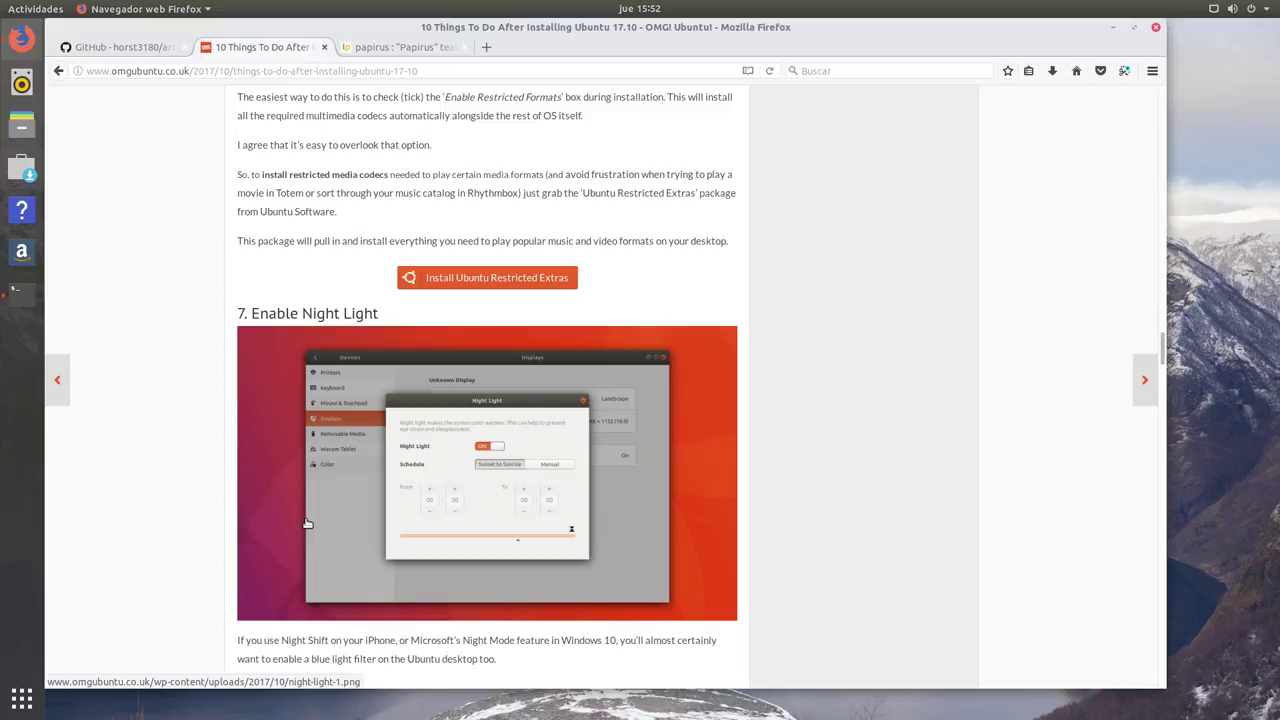
scroll(255, 550, "down", 2)
scroll(256, 550, "down", 5)
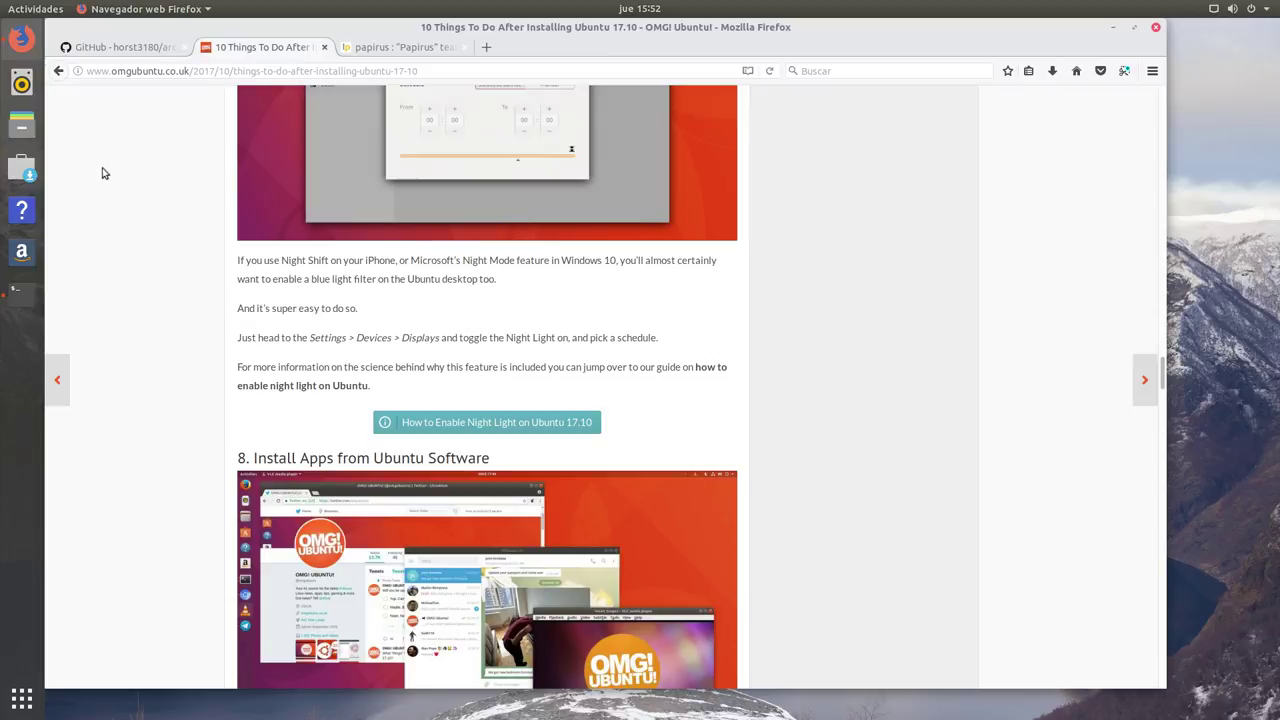
- Minimize Firefox, show the Acerca de page under Detalles in the system settings, and move that window toward the desktop's upper-left area
left_click(1116, 30)
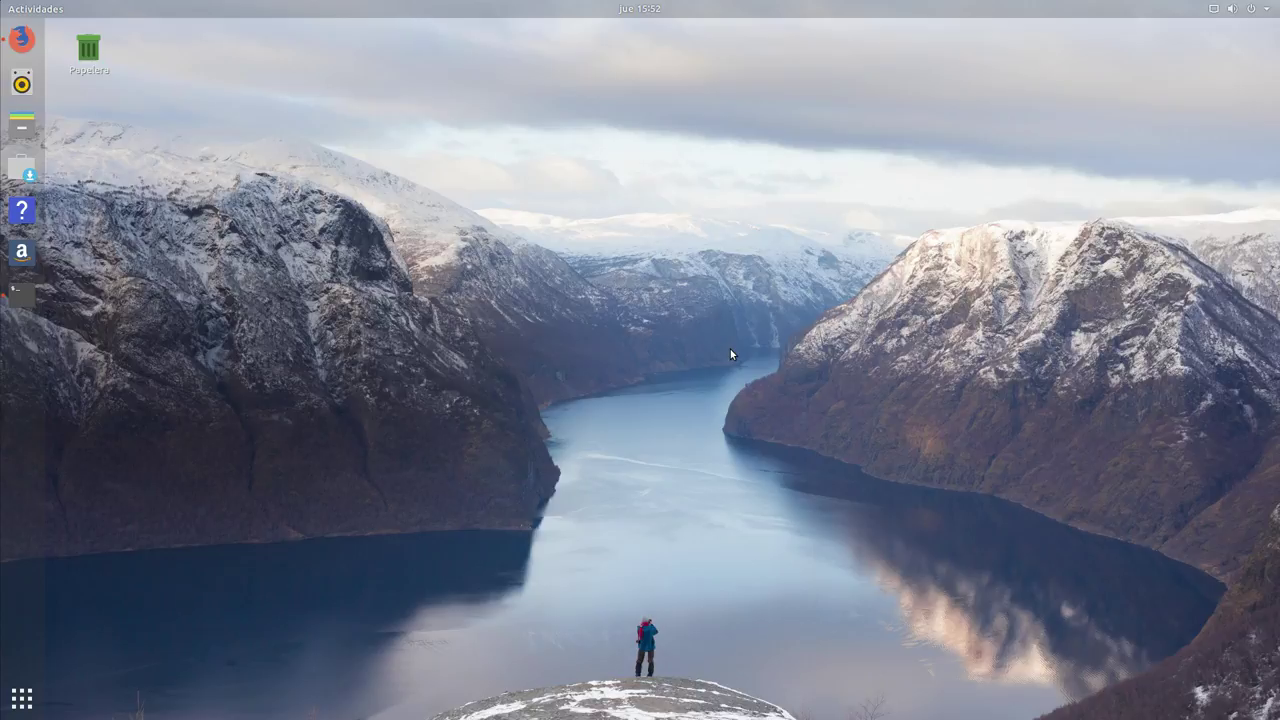
left_click(1241, 12)
left_click(1112, 175)
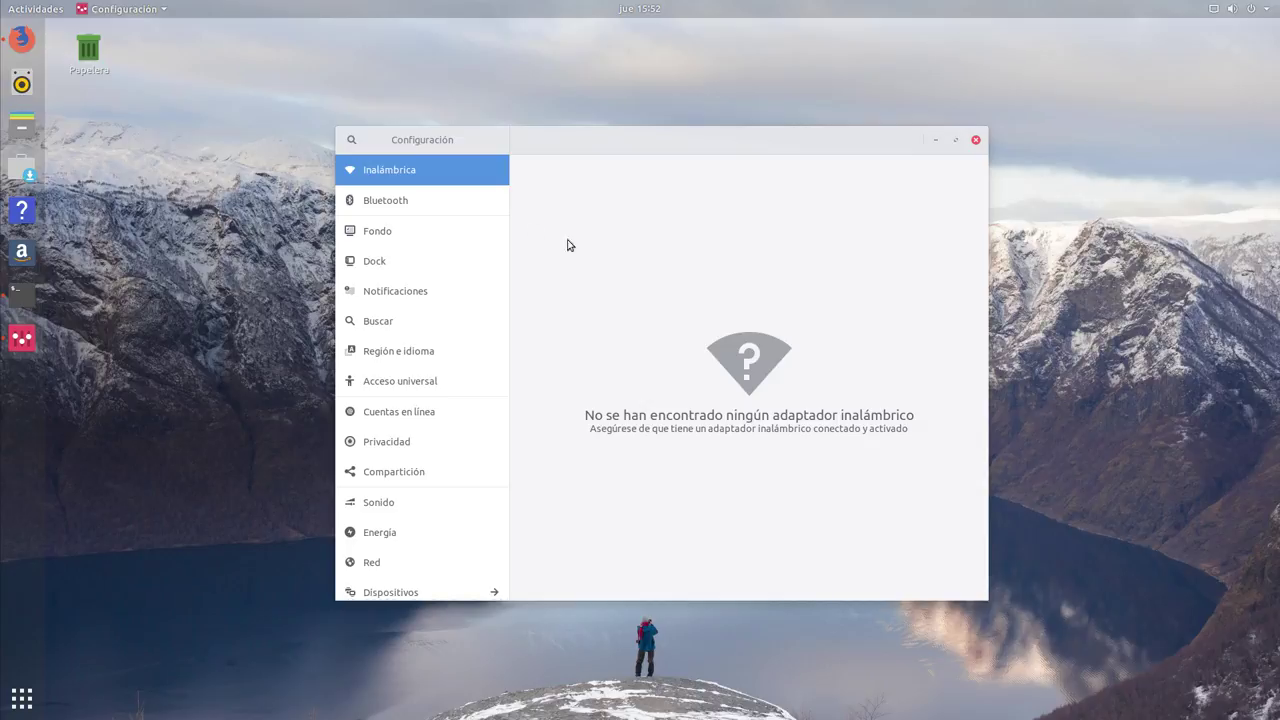
scroll(423, 520, "down", 2)
left_click(385, 589)
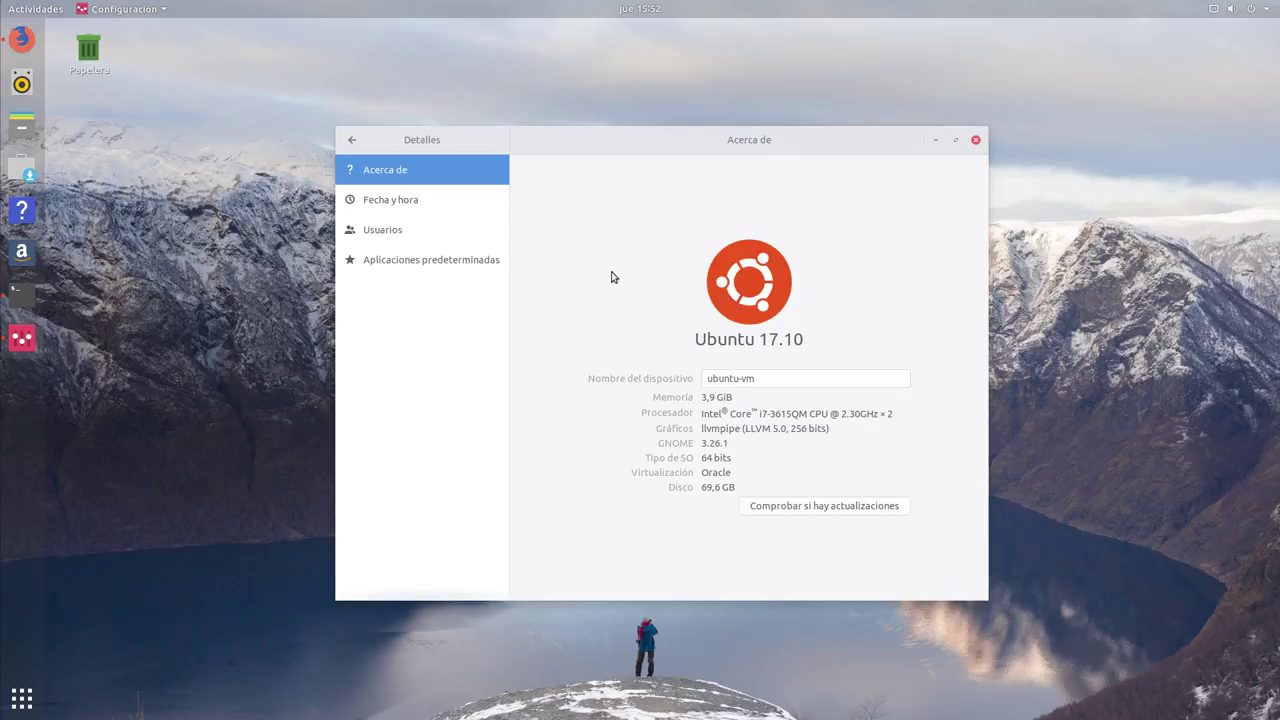
left_click_drag(745, 144, 554, 69)
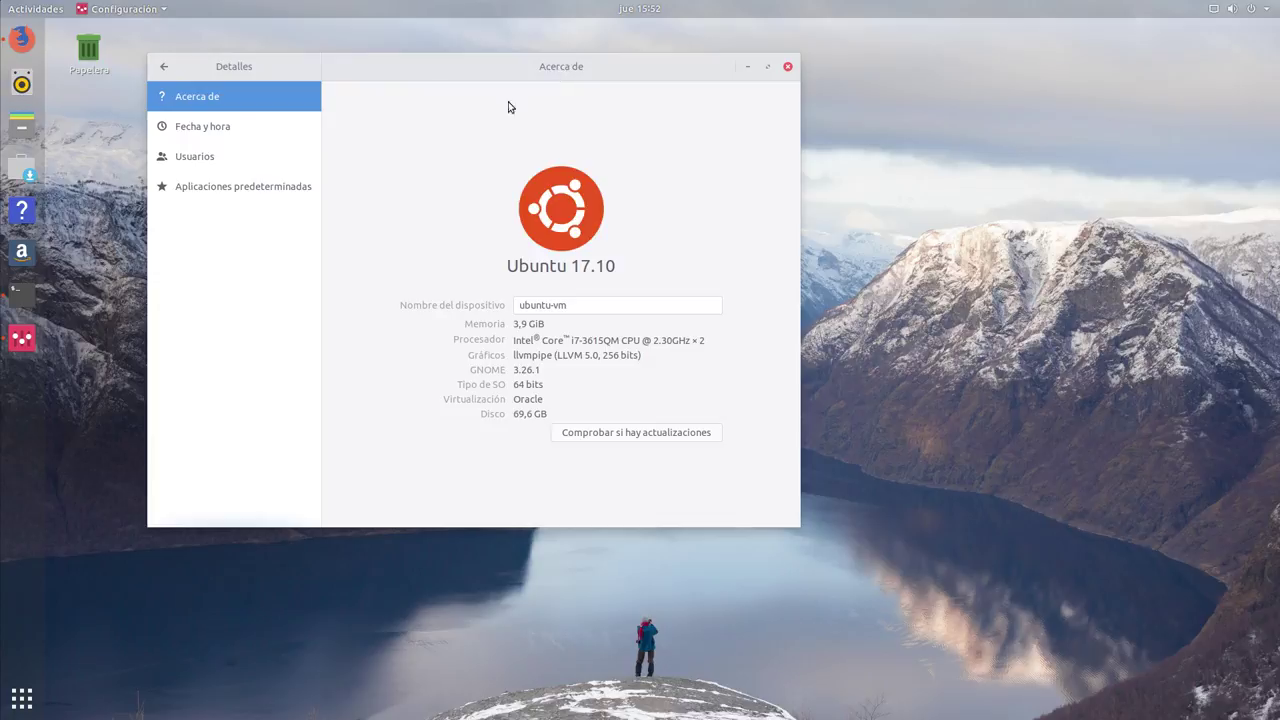
- Open the home folder in Files and arrange it diagonally below the Acerca de window so both overlap only slightly
left_click(22, 126)
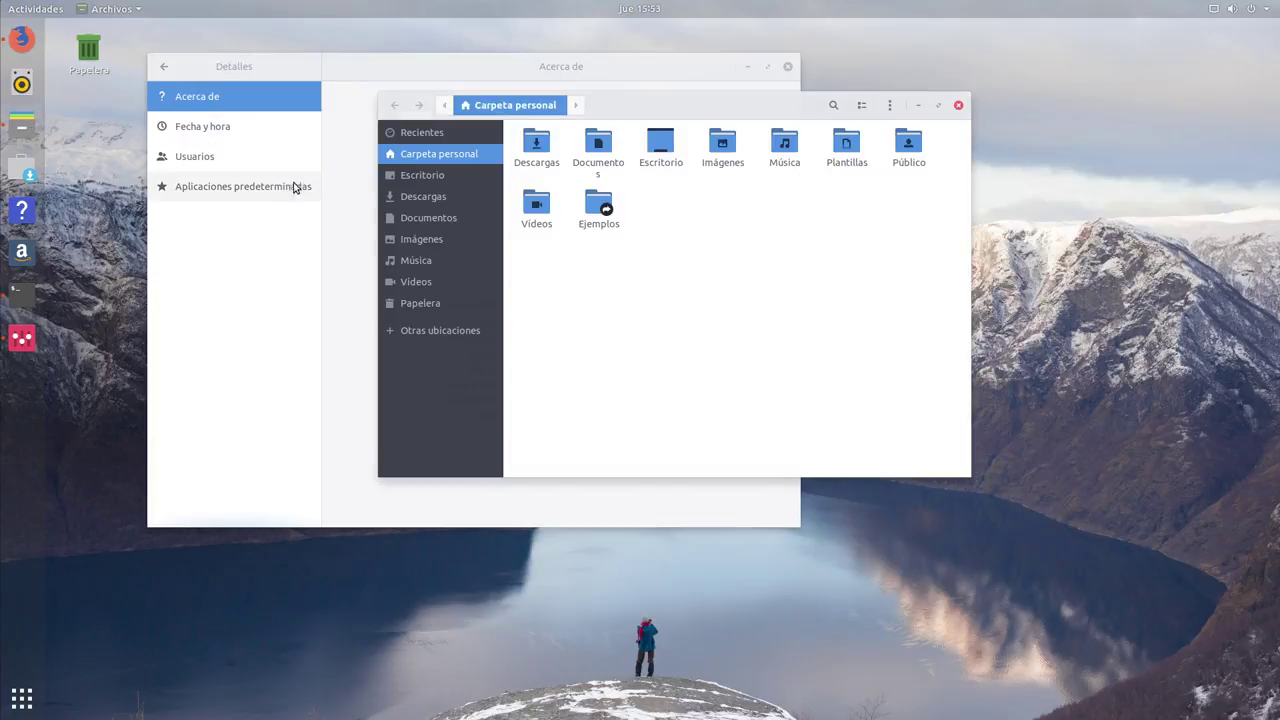
left_click_drag(708, 100, 955, 239)
left_click_drag(570, 73, 537, 64)
left_click_drag(934, 257, 922, 323)
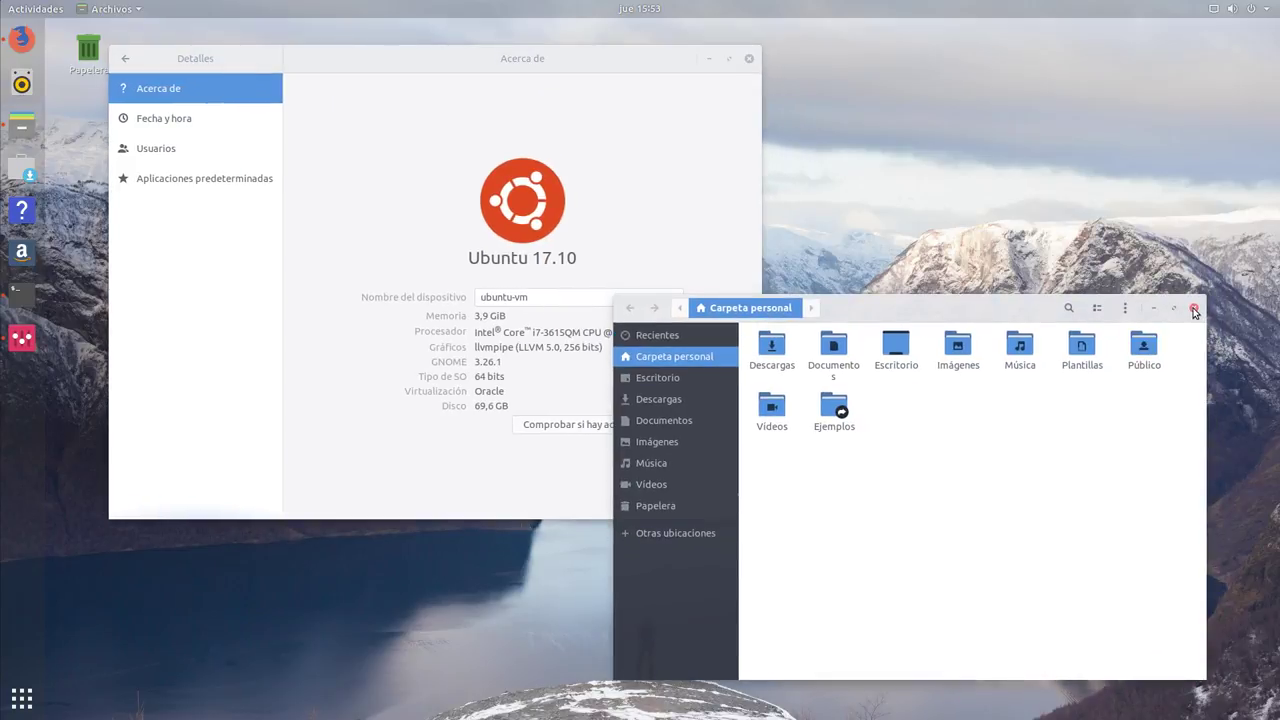
left_click_drag(1024, 314, 1006, 300)
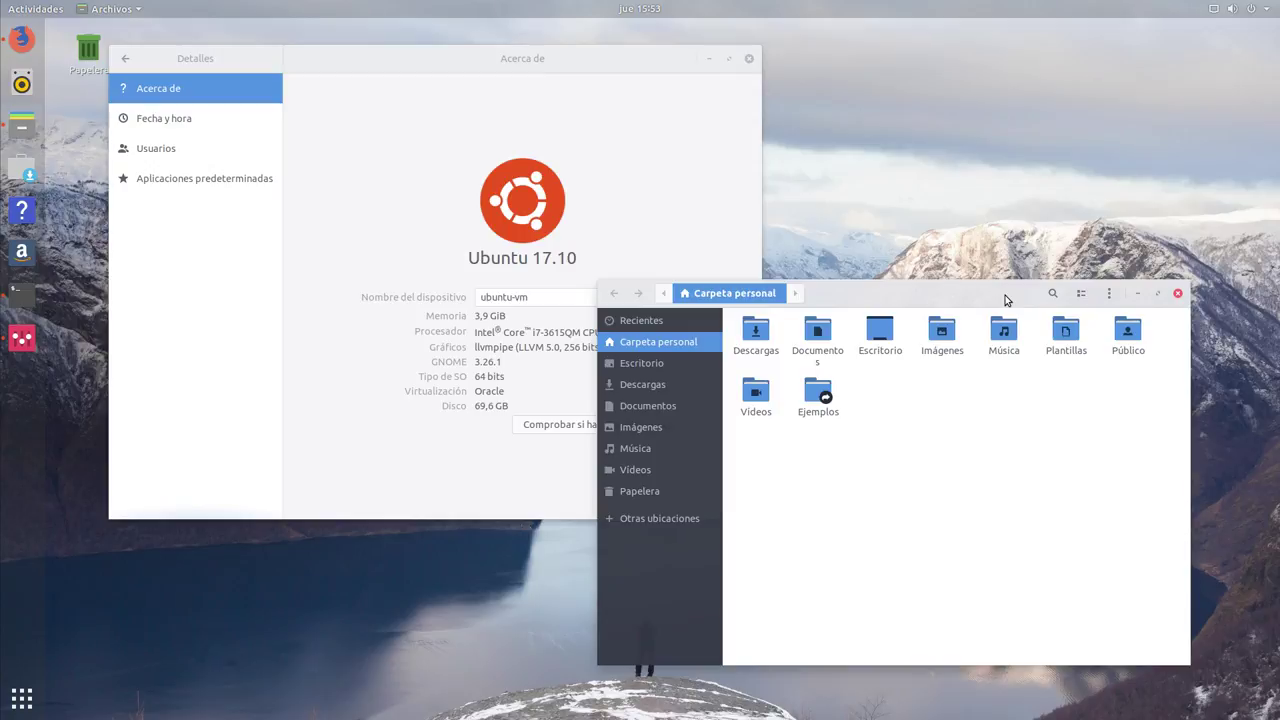
- Switch back to Firefox and return to the headline and introduction of the "10 Things To Do After Installing Ubuntu 17.10" article
left_click(22, 39)
scroll(242, 283, "down", 15)
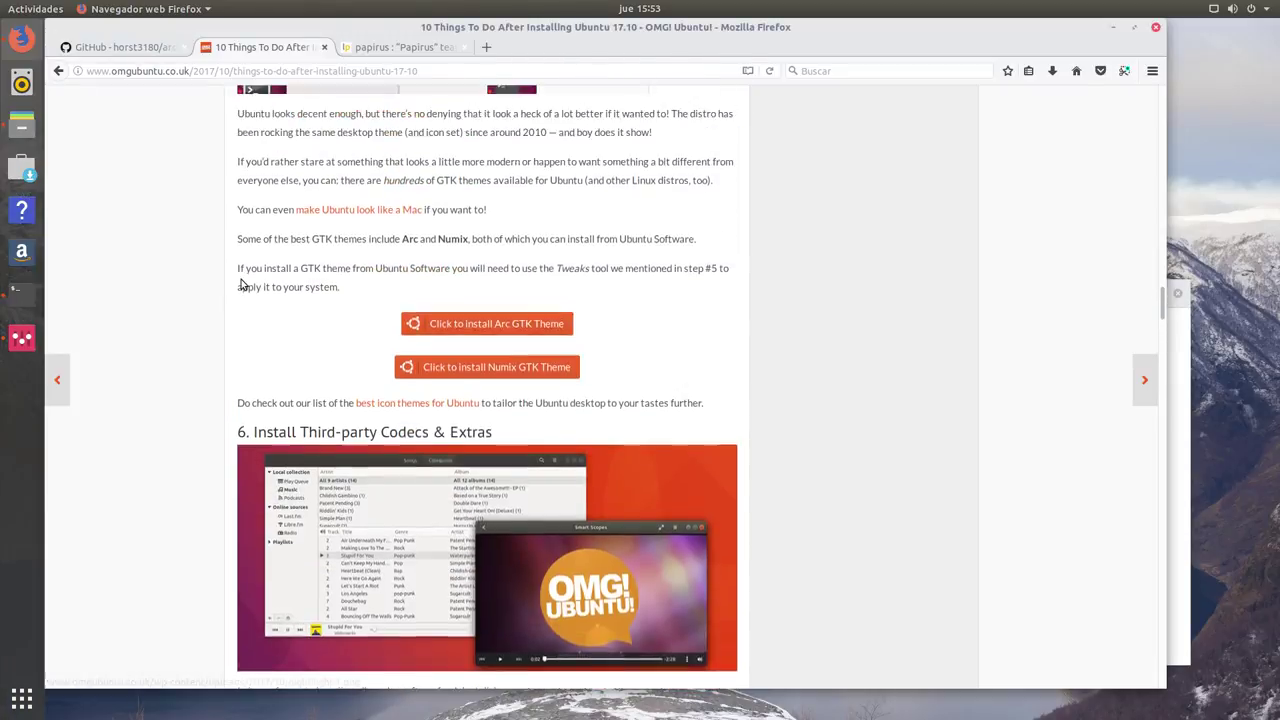
scroll(242, 283, "up", 15)
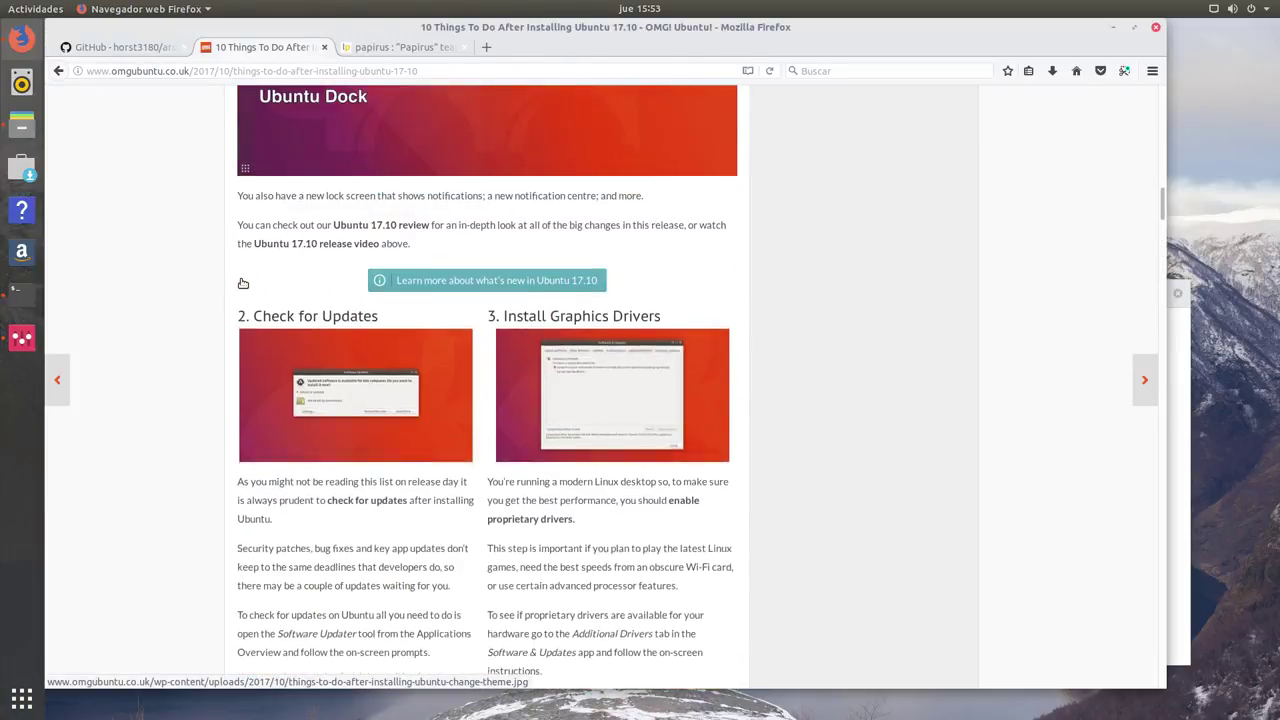
scroll(242, 283, "up", 10)
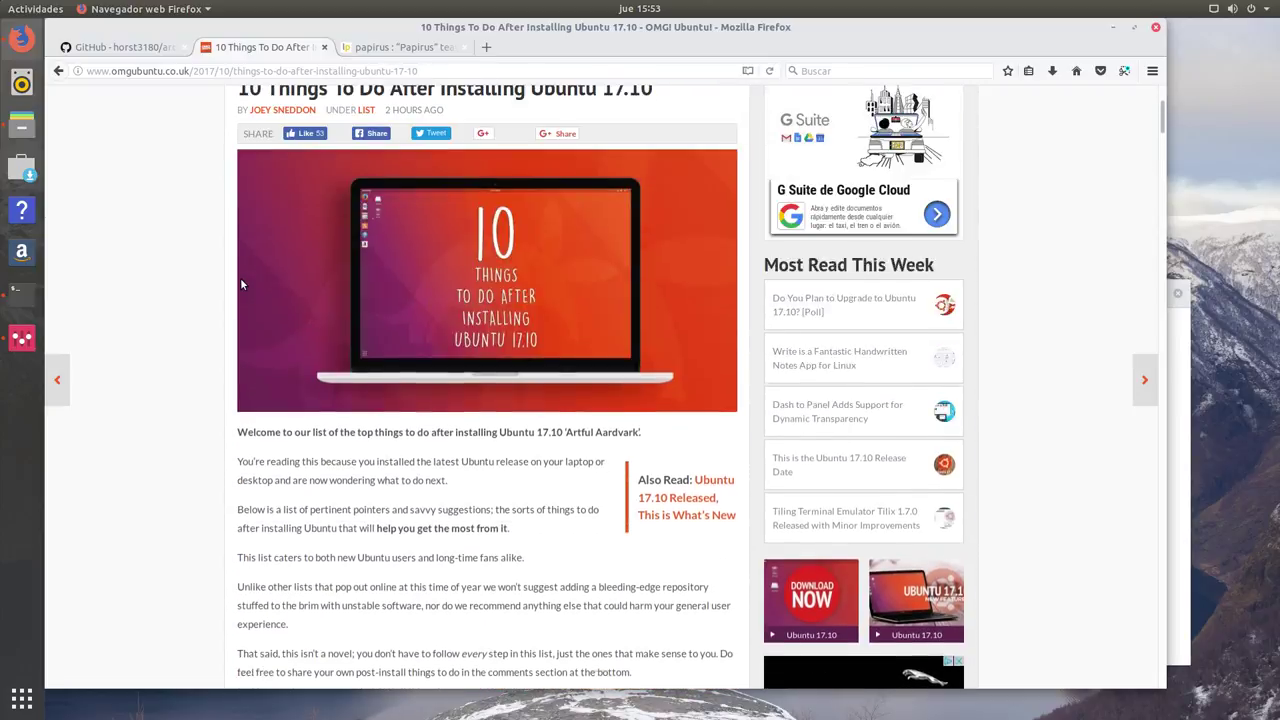
scroll(151, 303, "down", 3)
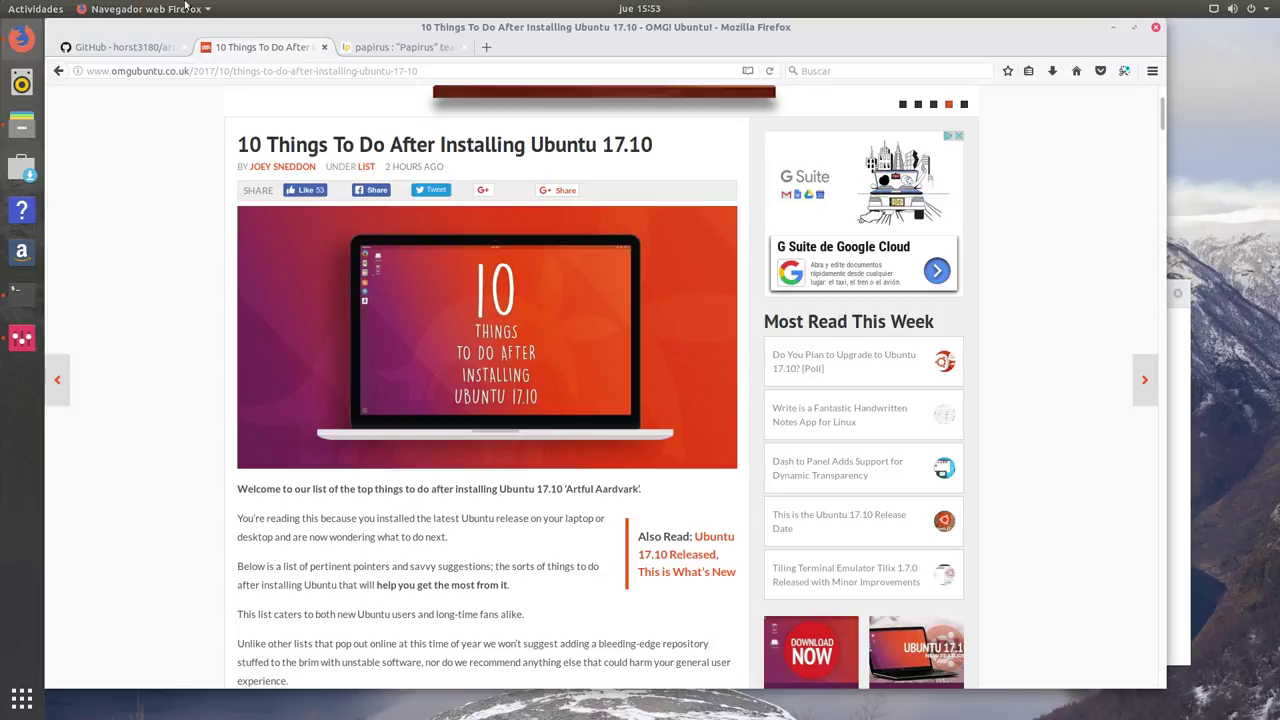
- Minimize Firefox, close the Files window, and reposition the Acerca de window farther right on the desktop
left_click(1114, 30)
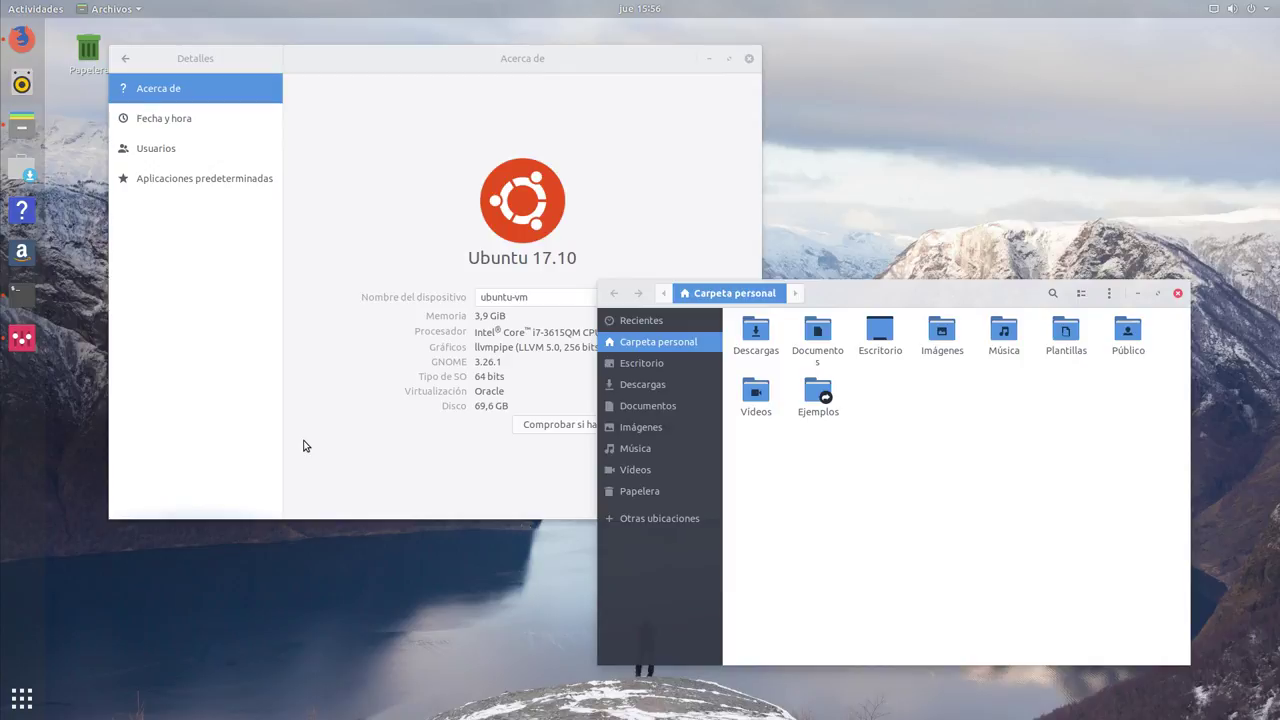
left_click(1178, 293)
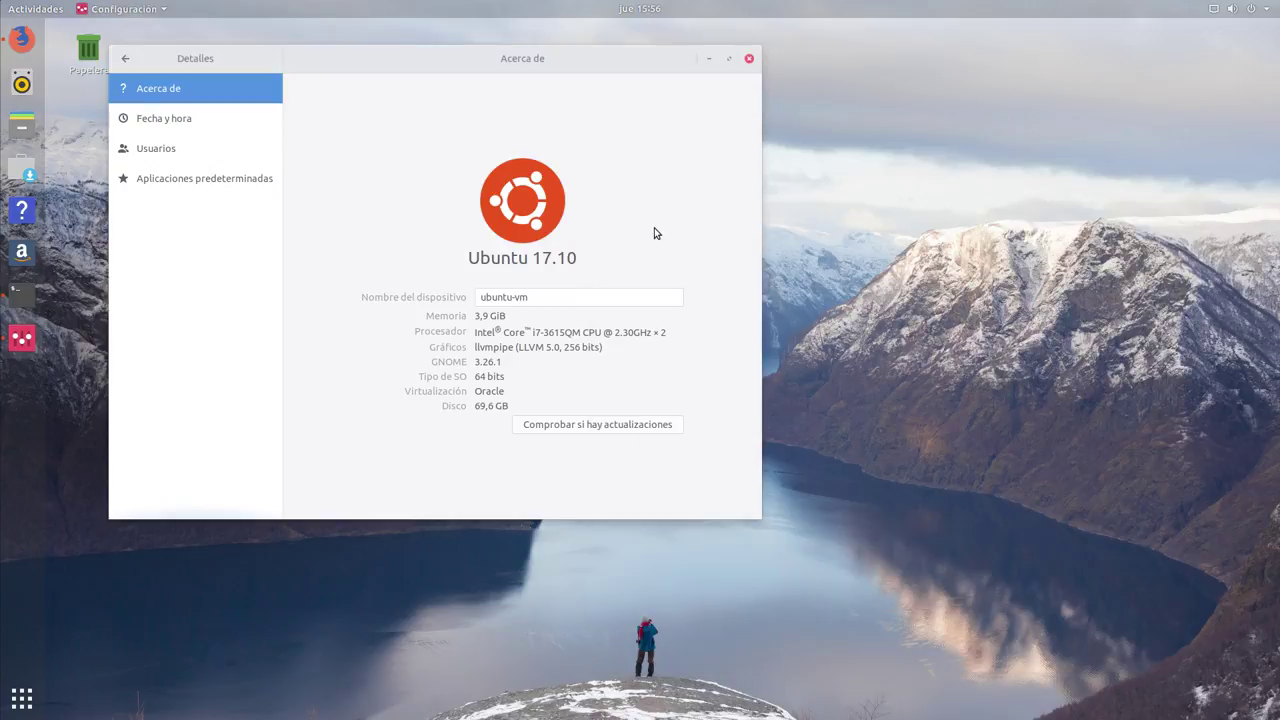
left_click_drag(559, 60, 848, 112)
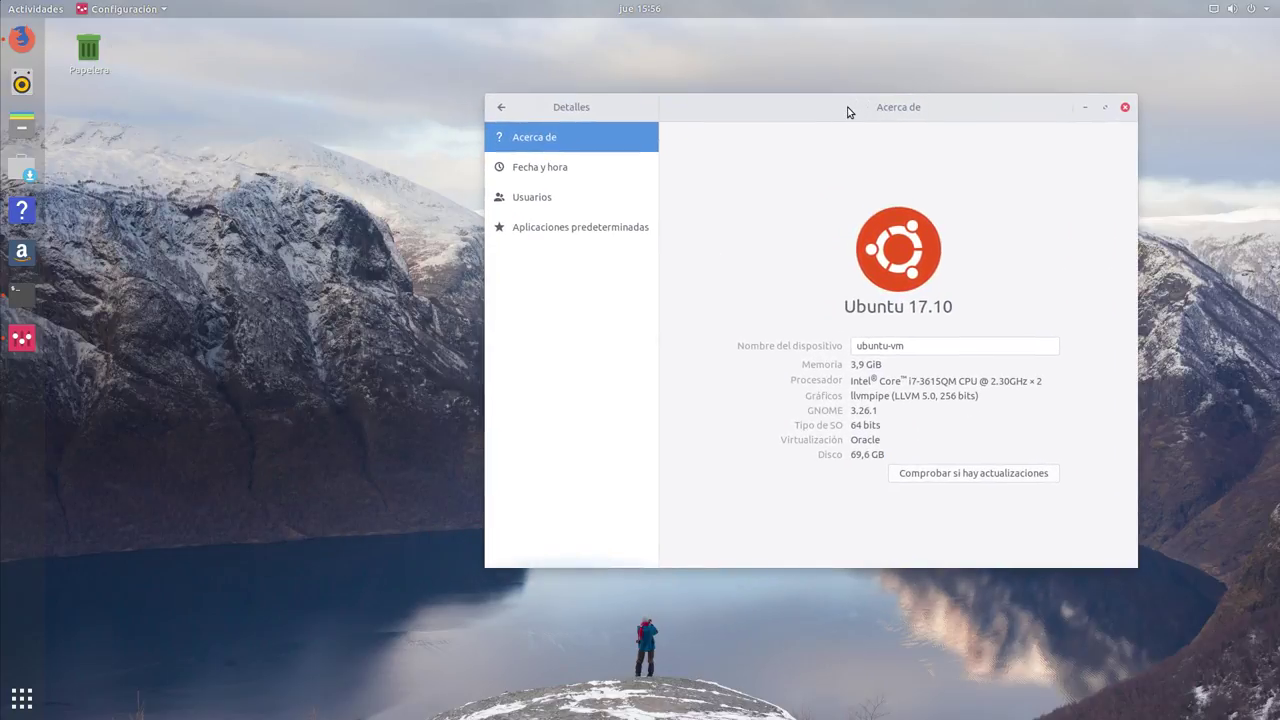
- Close Firefox along with its Papirus, OMG! Ubuntu! and Arc theme pages, and center the Acerca de window on the desktop
left_click(23, 41)
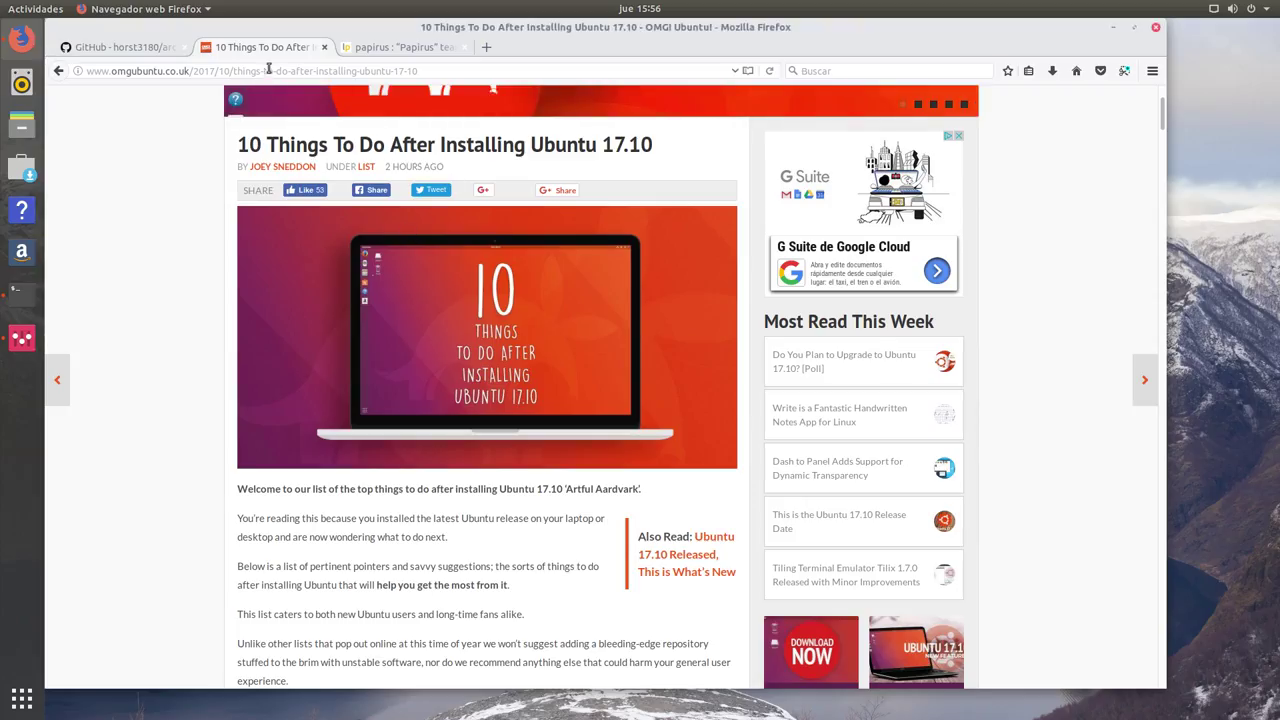
left_click(398, 48)
left_click(466, 47)
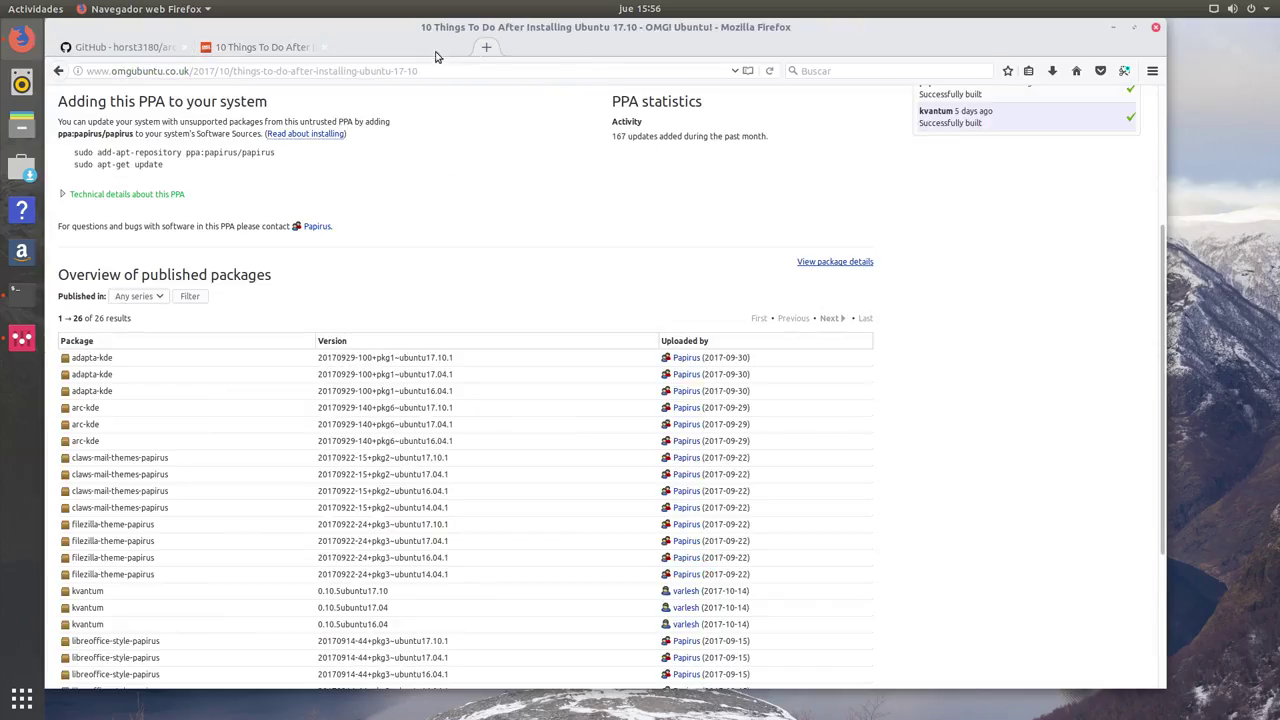
left_click(324, 47)
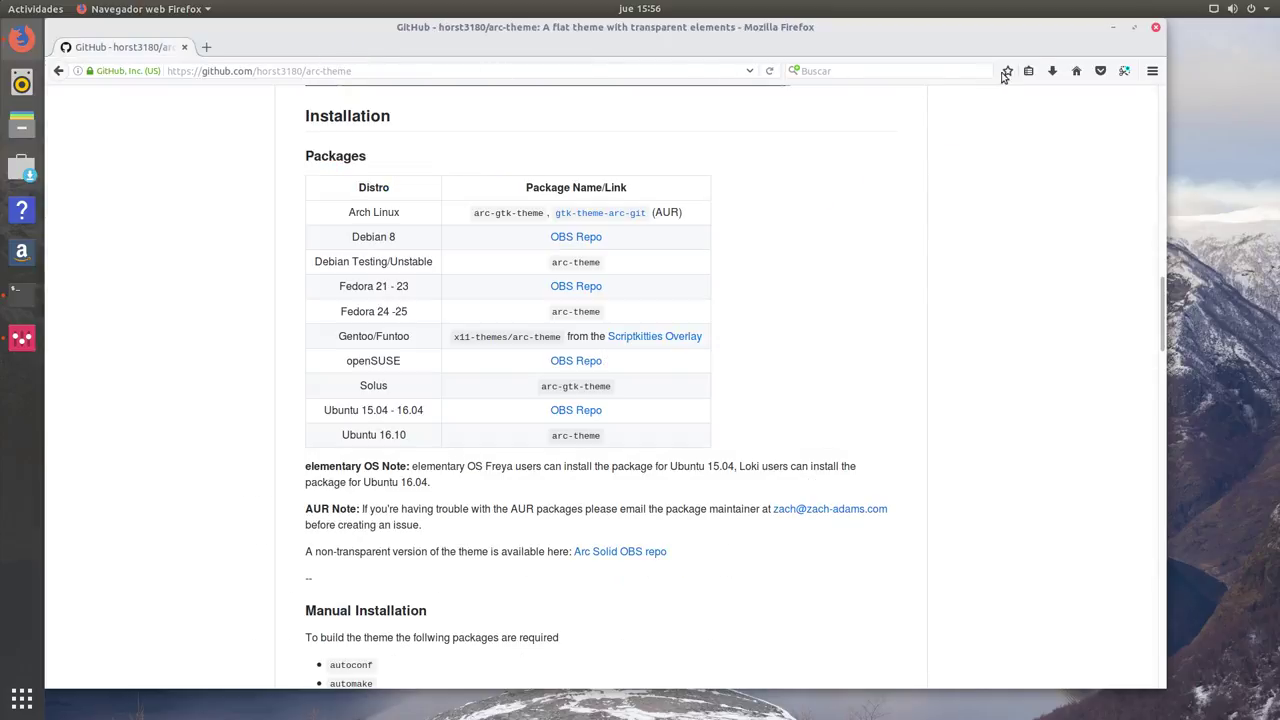
left_click(1155, 27)
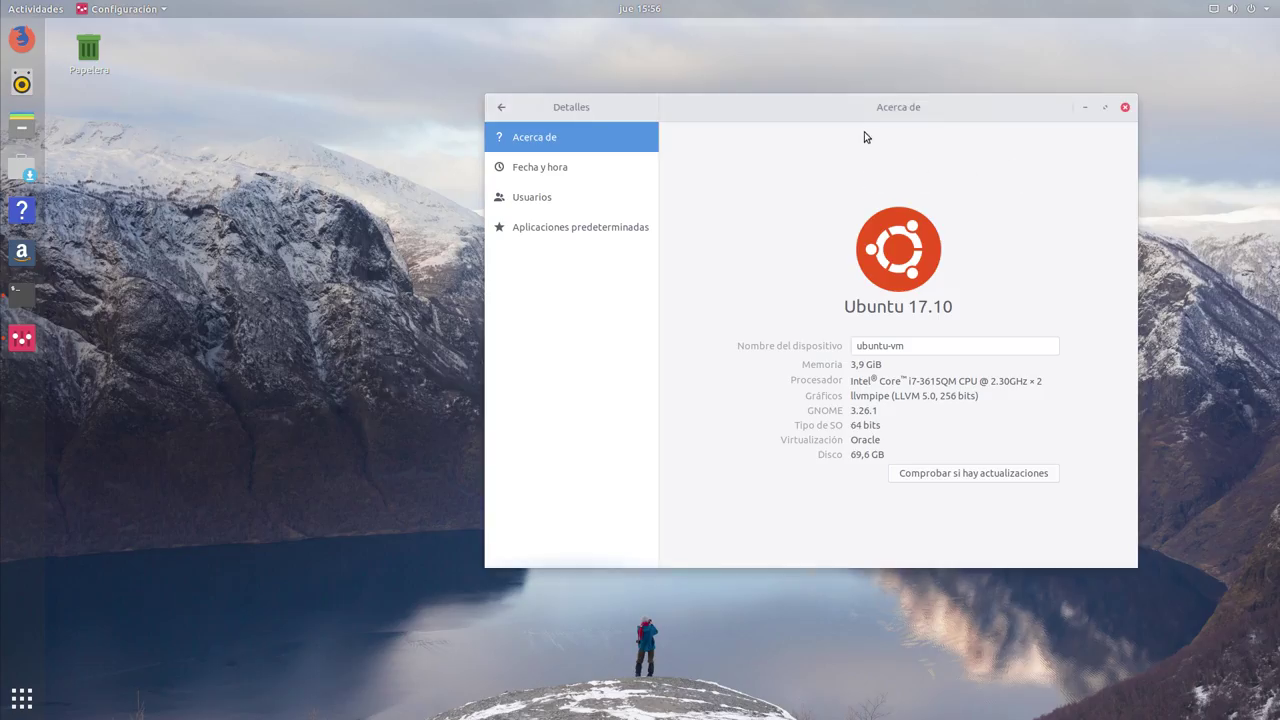
left_click_drag(869, 110, 669, 146)
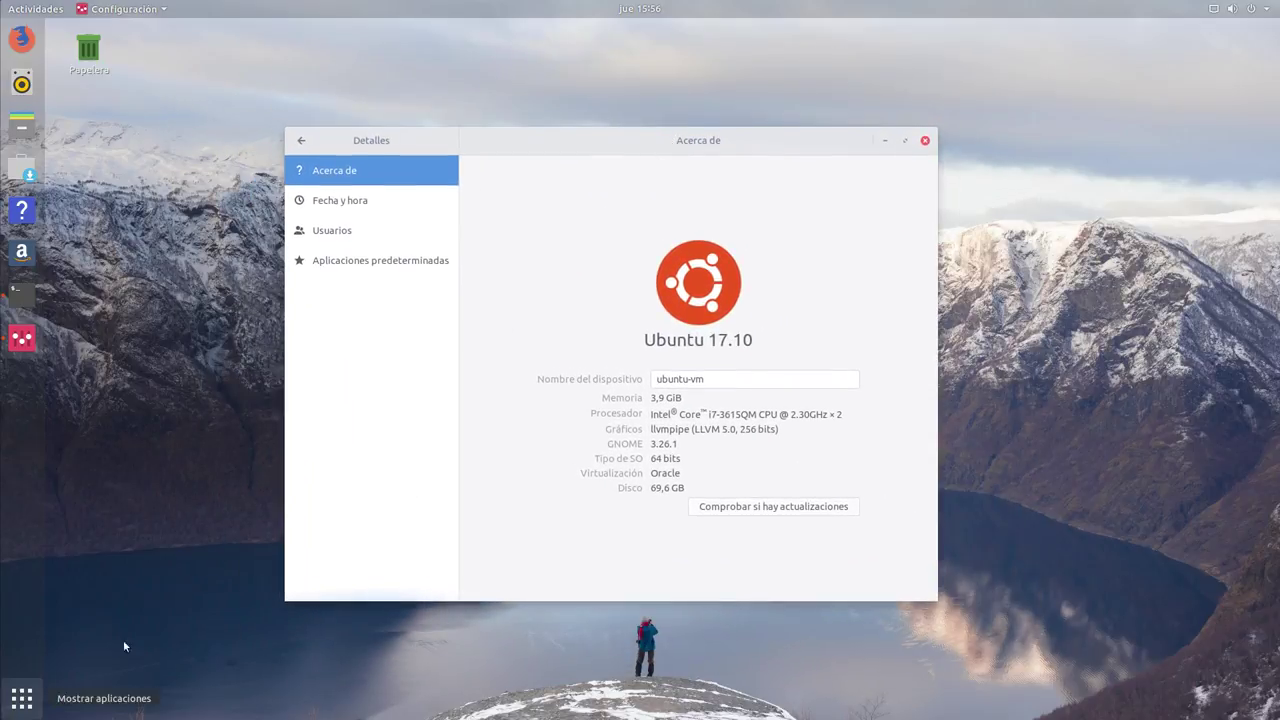